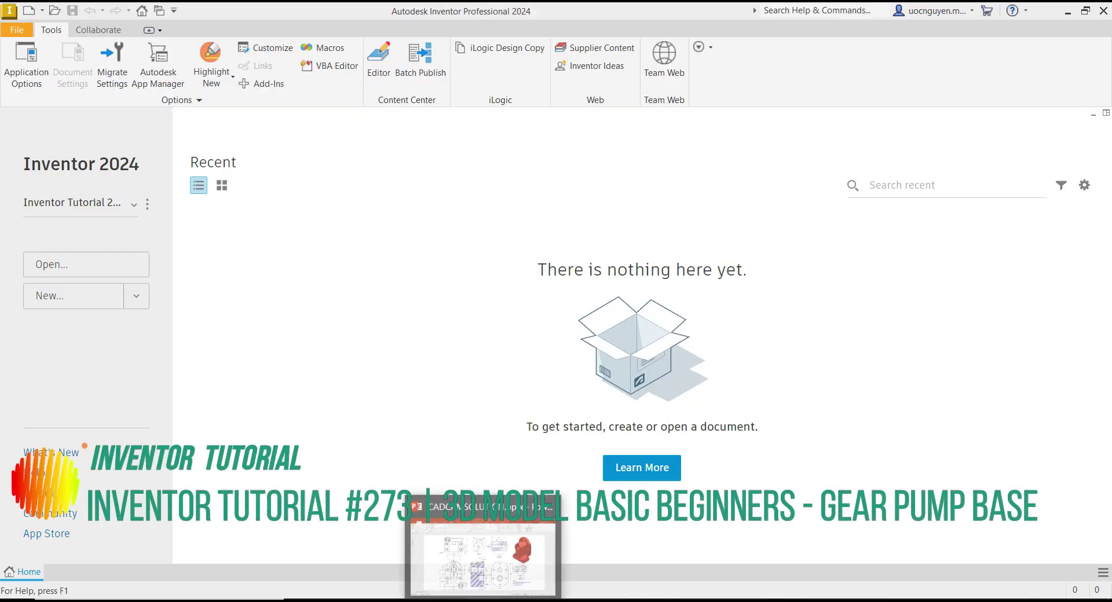
# Bring up the reference drawing and create a new part from the Standard (mm).ipt template.
pyautogui.click(484, 600)
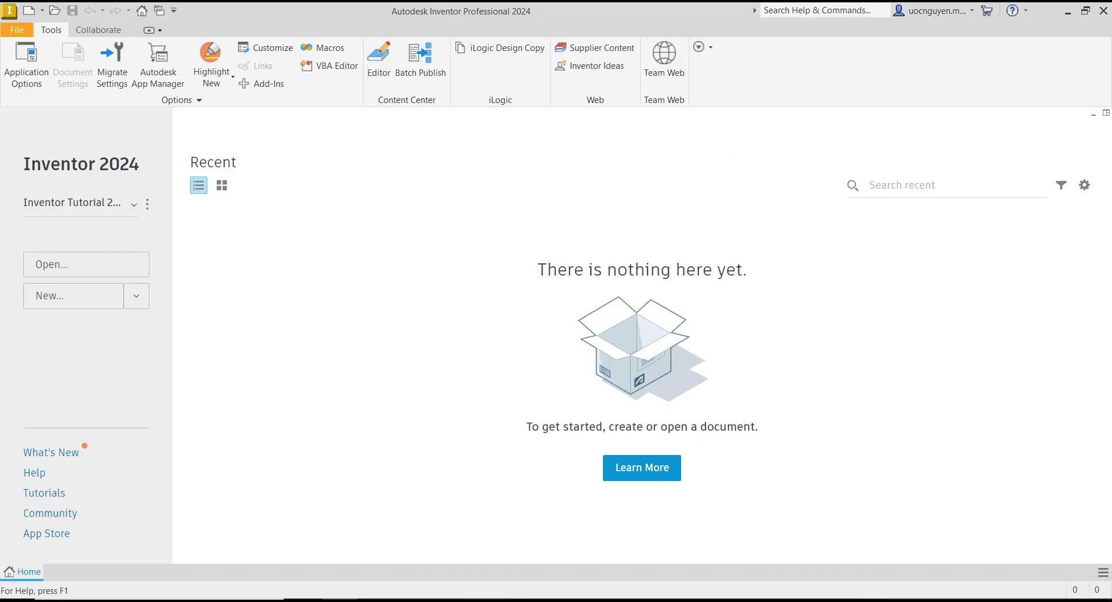
pyautogui.click(29, 10)
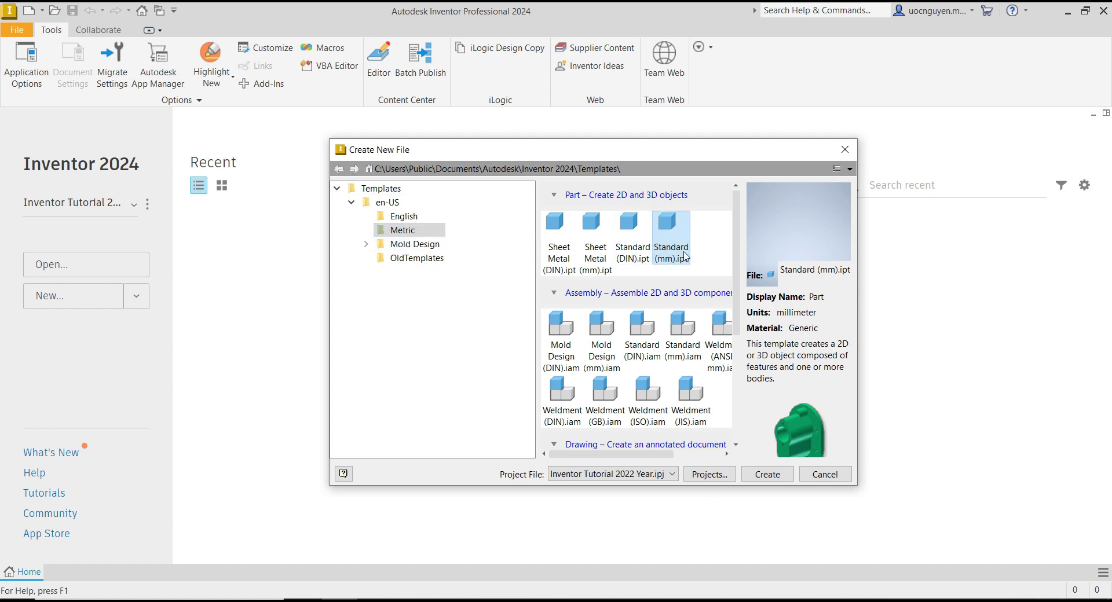
pyautogui.click(757, 476)
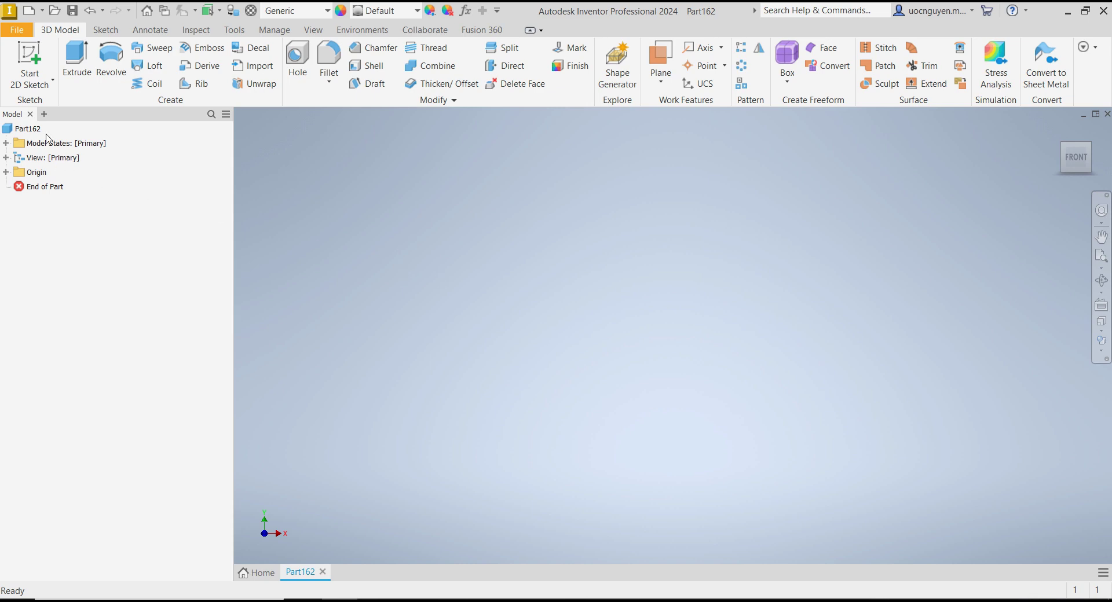
# Set the part material to Steel, Alloy and start a 2D sketch on the XY plane.
pyautogui.click(328, 11)
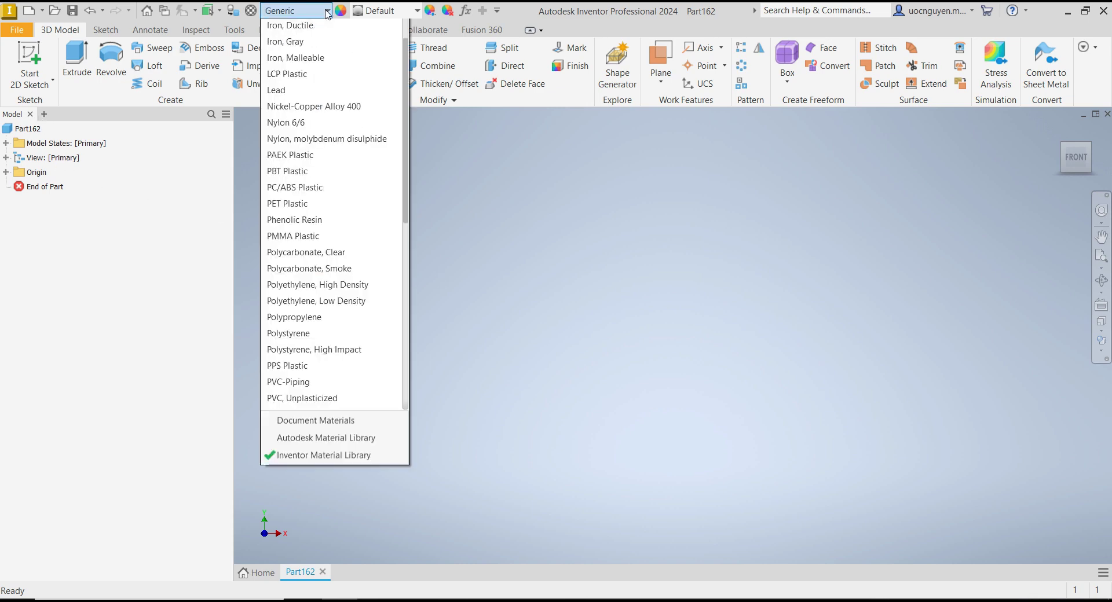
pyautogui.scroll(-3, 328, 255)
pyautogui.scroll(-3, 328, 392)
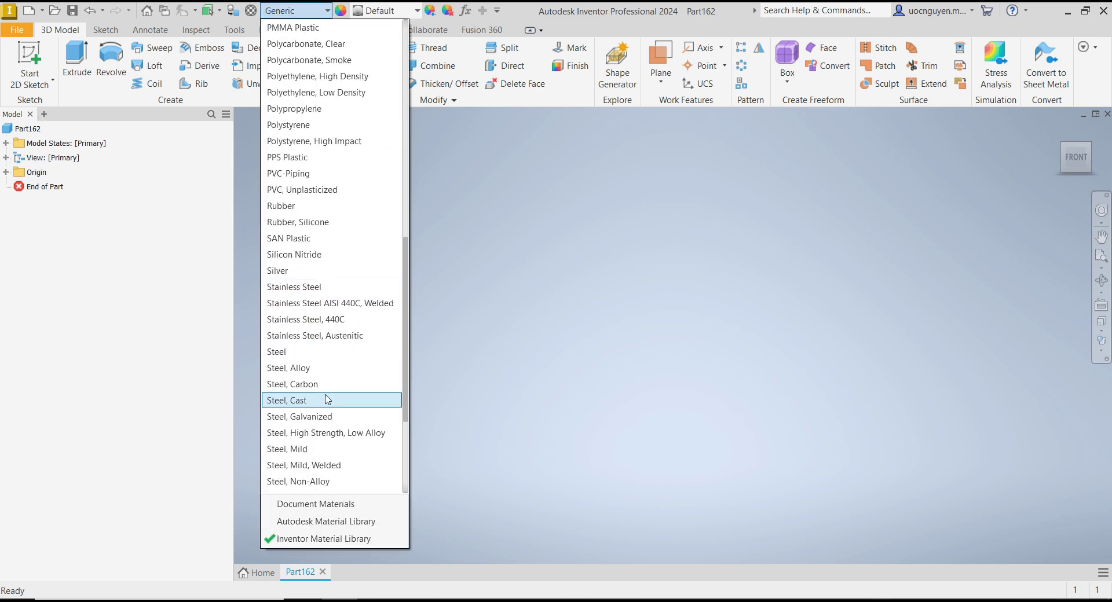
pyautogui.click(323, 368)
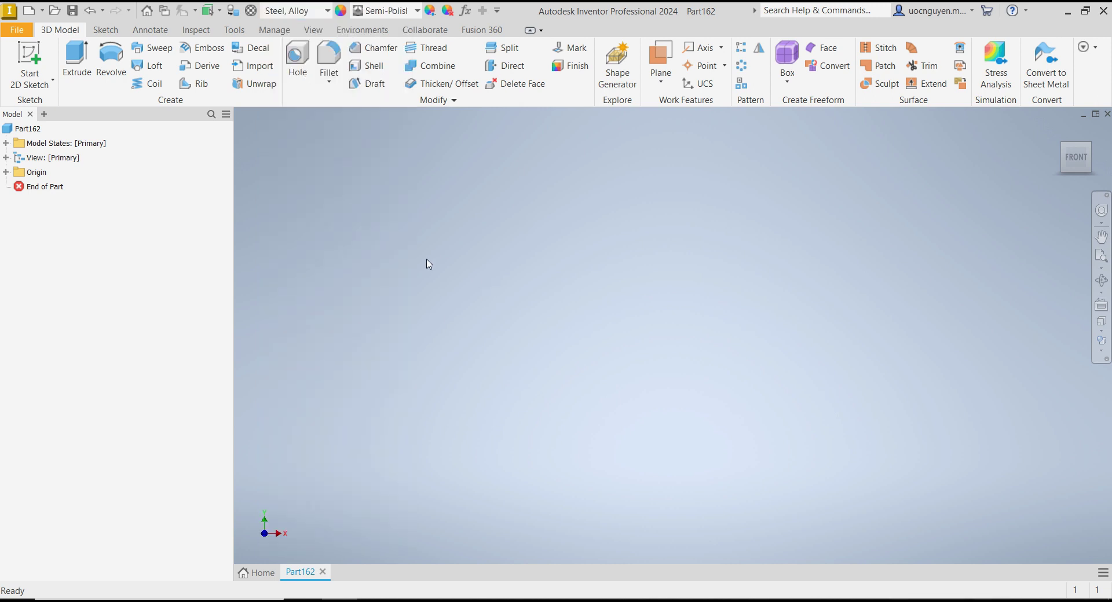
pyautogui.click(29, 66)
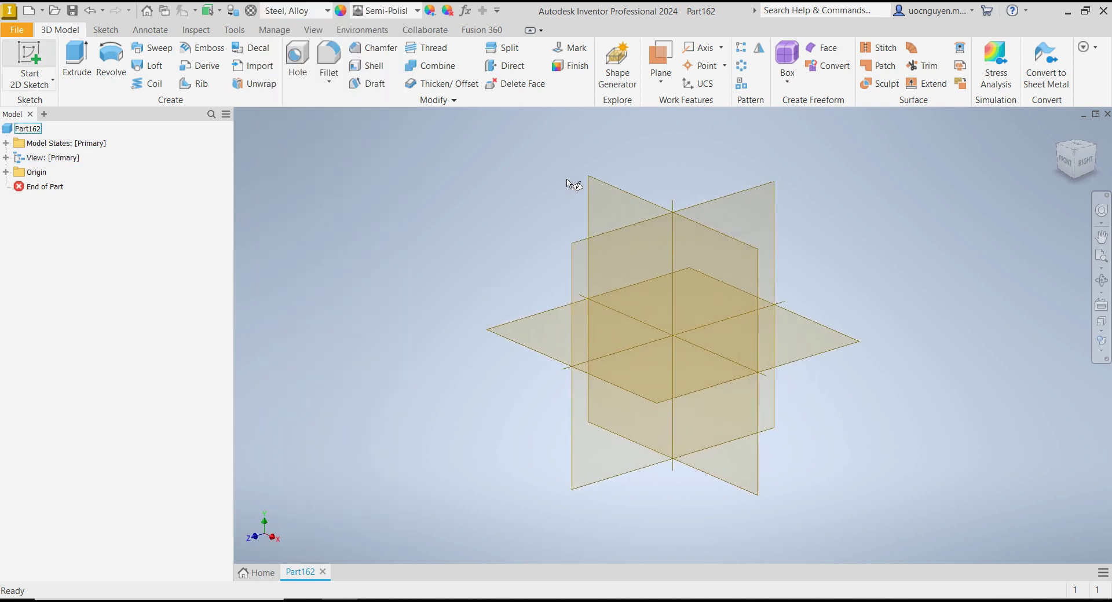
pyautogui.click(601, 183)
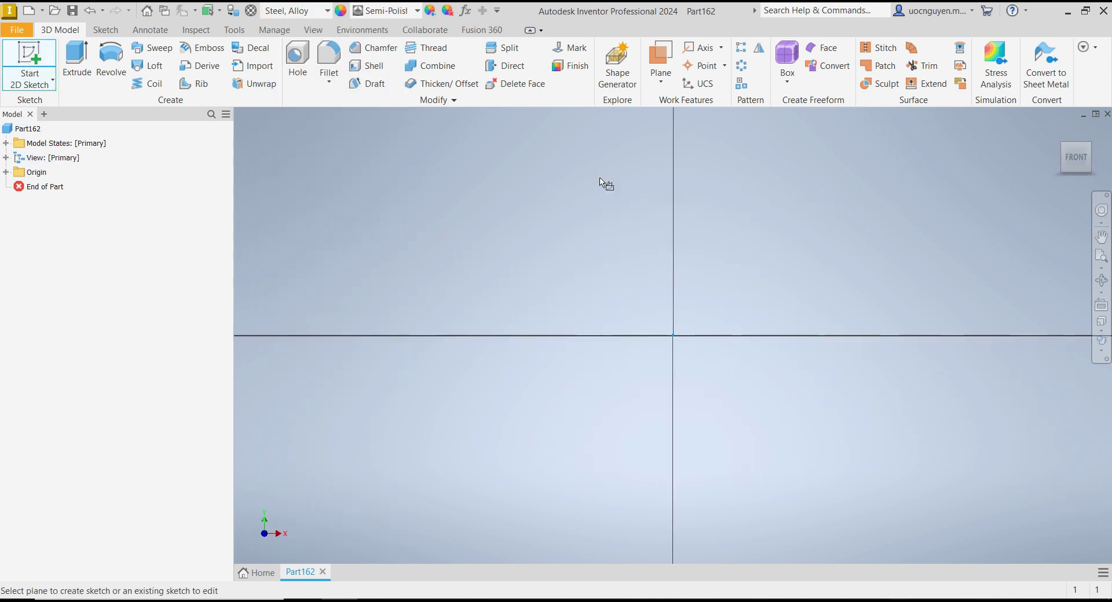
# Draw a vertical centre-to-centre slot starting at the origin and running downward.
pyautogui.click(174, 82)
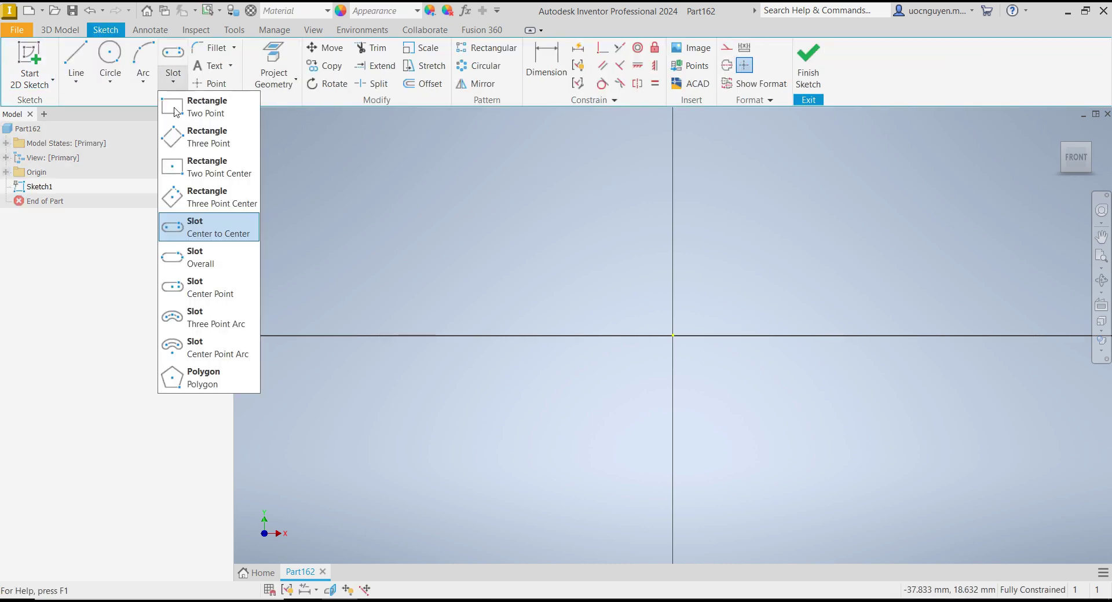
pyautogui.click(187, 237)
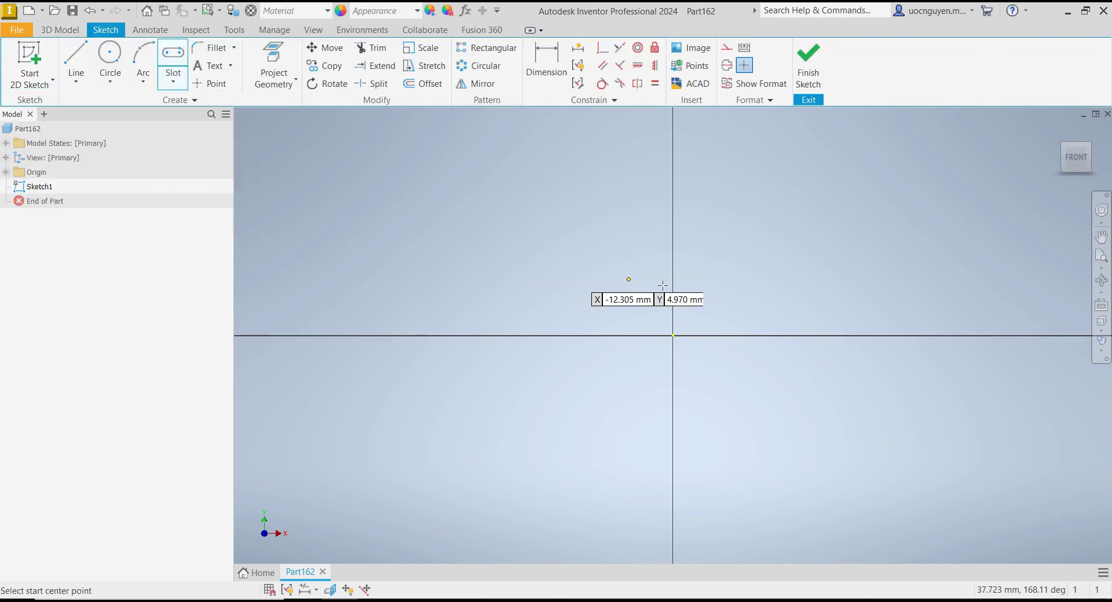
pyautogui.click(672, 335)
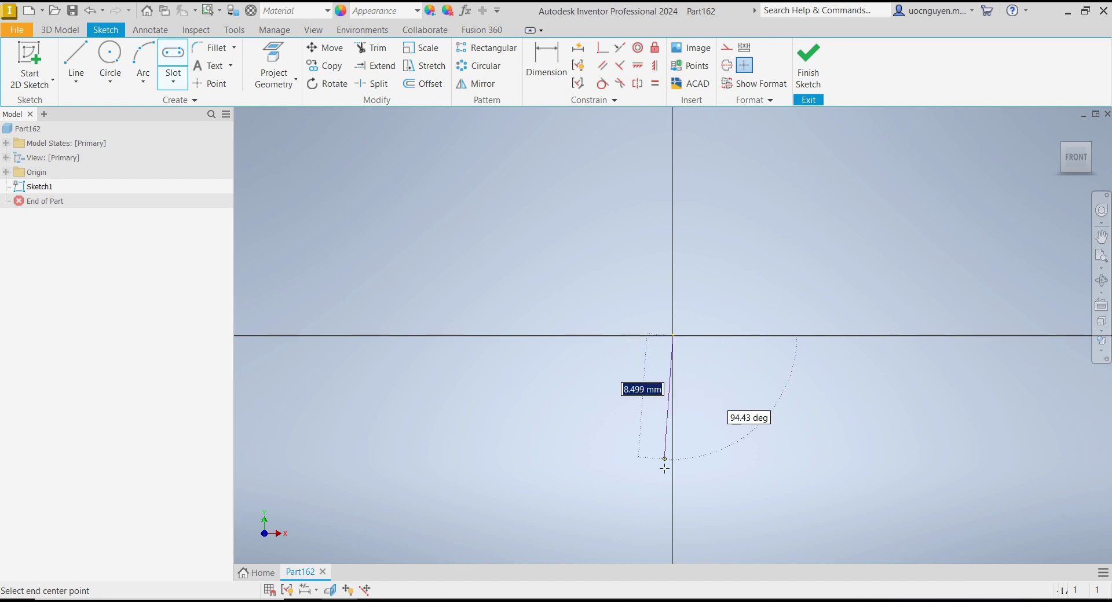
pyautogui.click(672, 472)
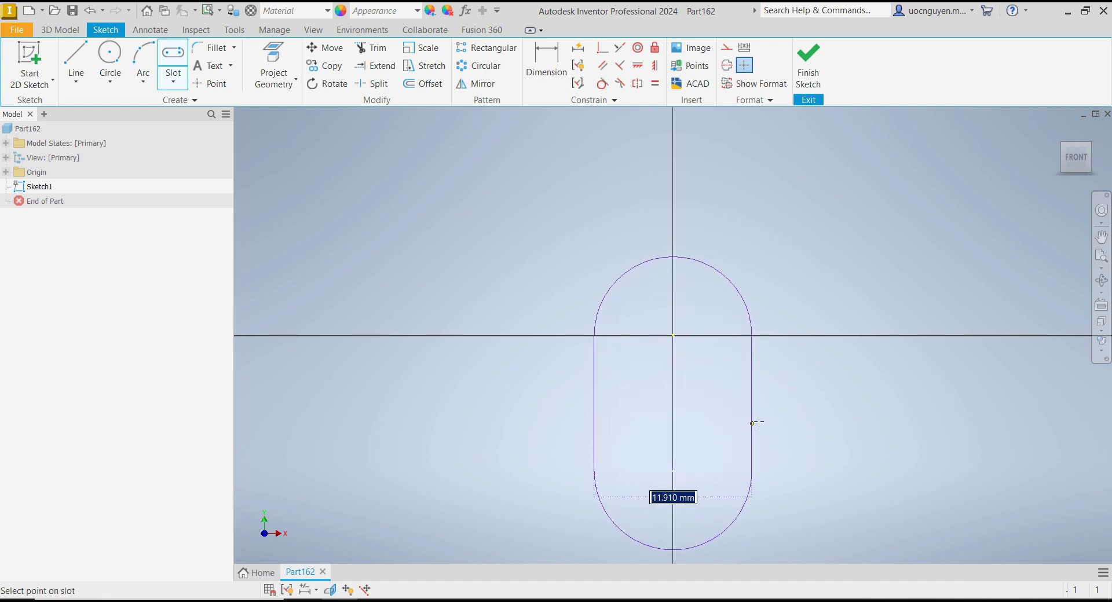
pyautogui.click(788, 400)
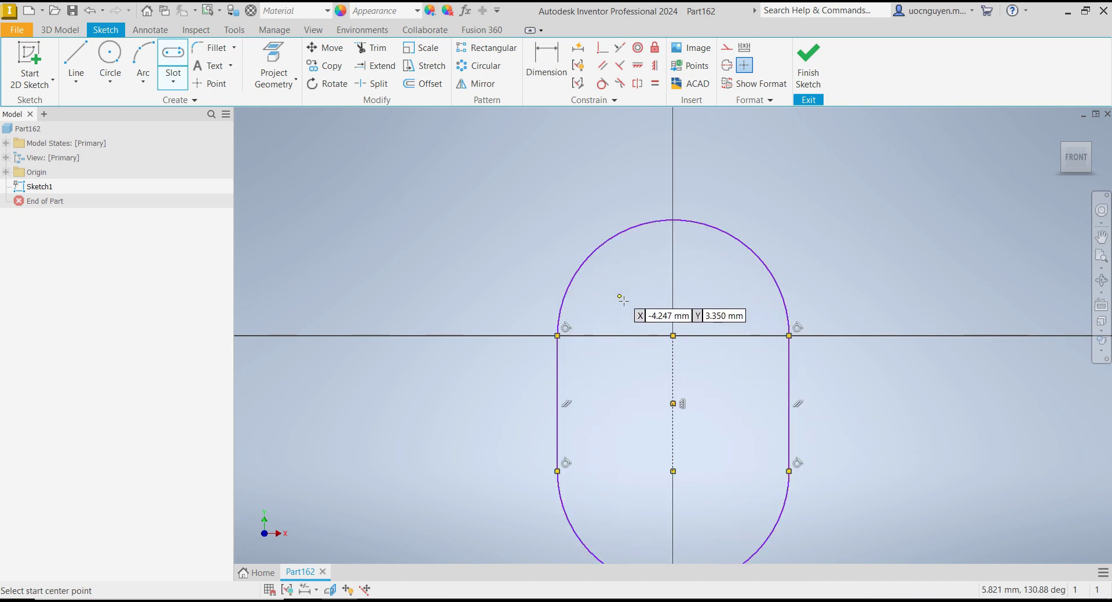
pyautogui.scroll(1, 579, 249)
pyautogui.scroll(1, 566, 236)
pyautogui.scroll(1, 562, 226)
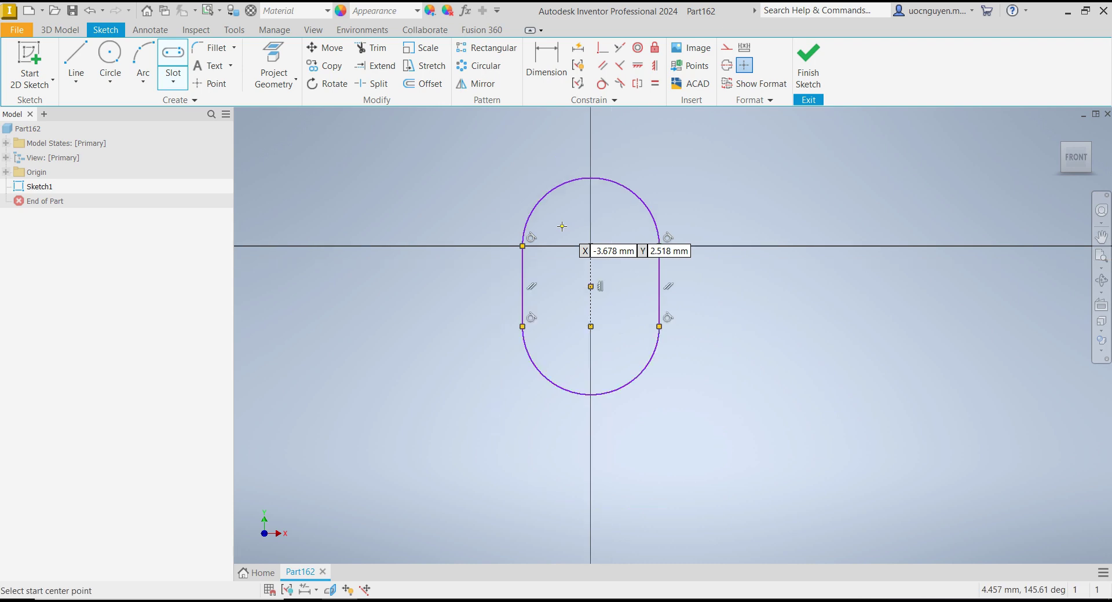
# Dimension the slot width to 64 mm.
pyautogui.click(546, 64)
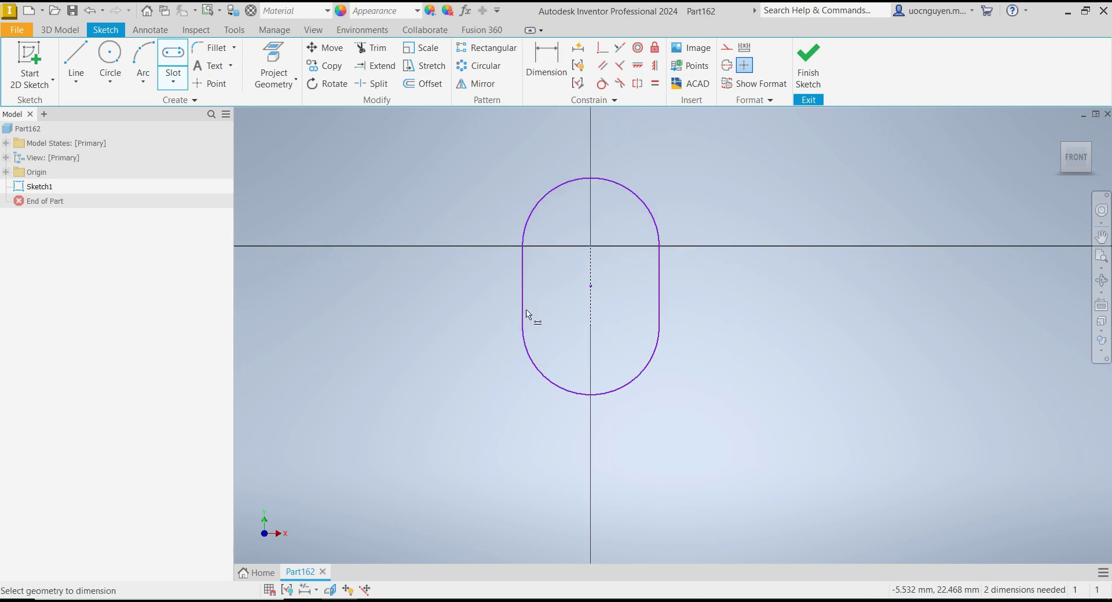
pyautogui.click(659, 328)
pyautogui.click(593, 451)
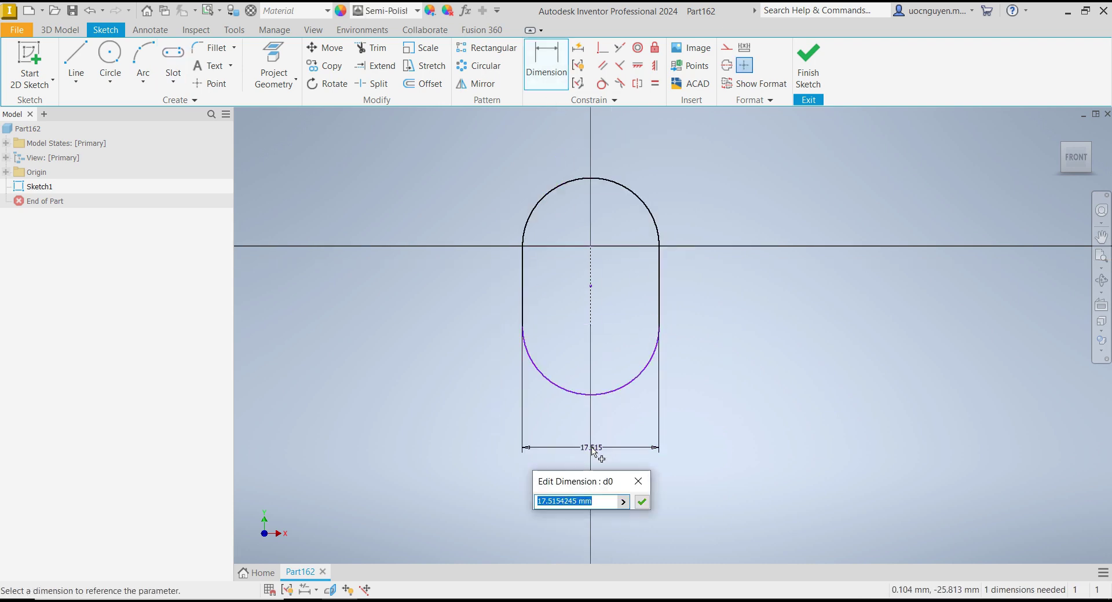
pyautogui.write('64')
pyautogui.press('Return')
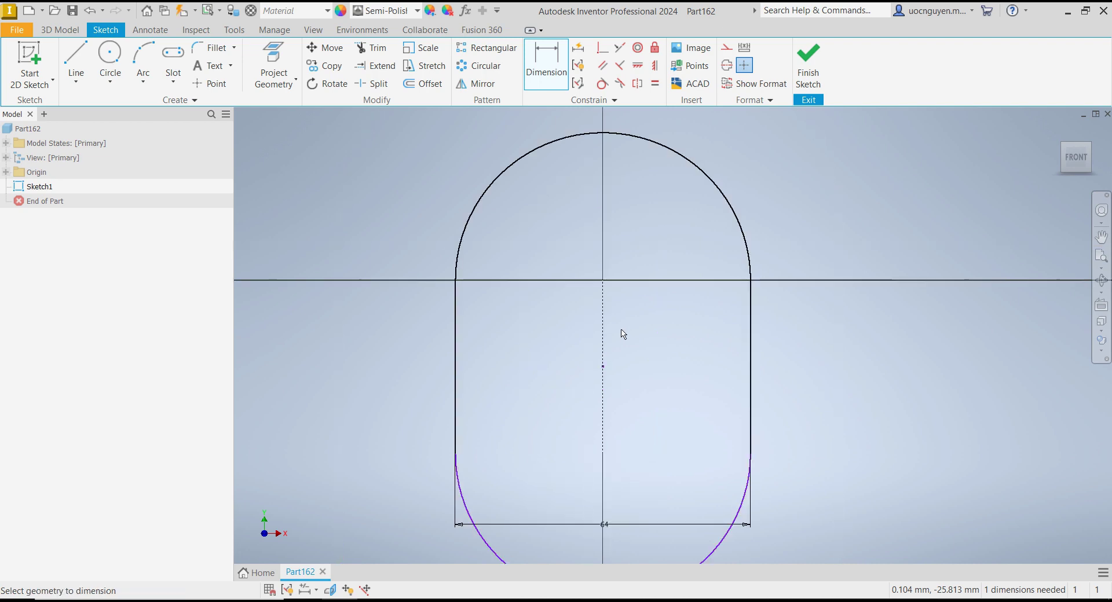
pyautogui.scroll(-2, 624, 334)
pyautogui.moveTo(633, 380); pyautogui.dragTo(623, 327, button='middle')
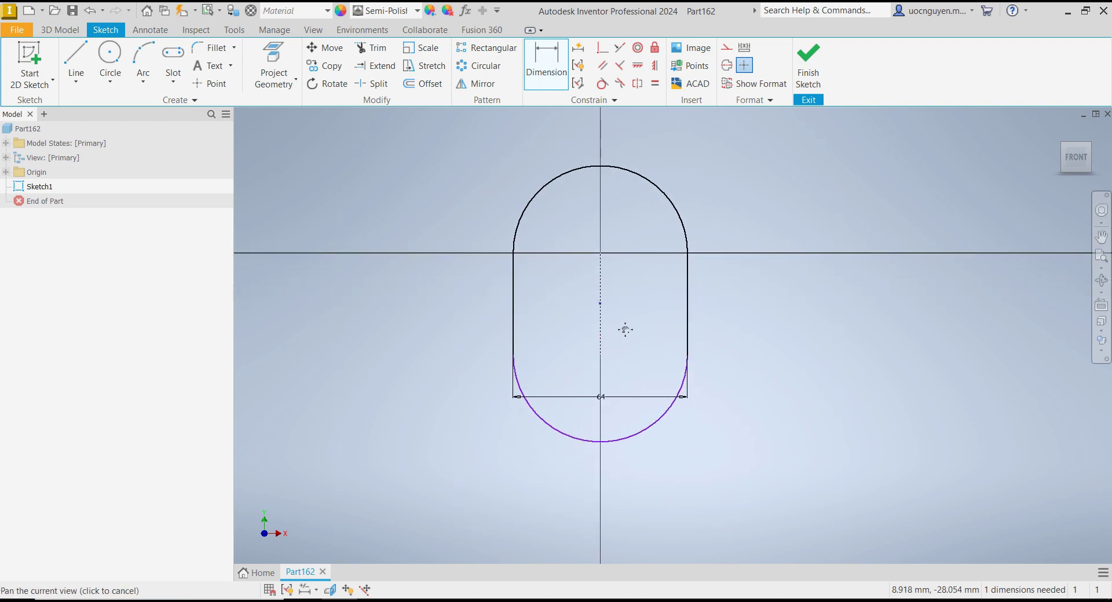
# Dimension the arc centre distance to 32 mm and move the 64 dimension below the slot.
pyautogui.click(625, 172)
pyautogui.click(638, 435)
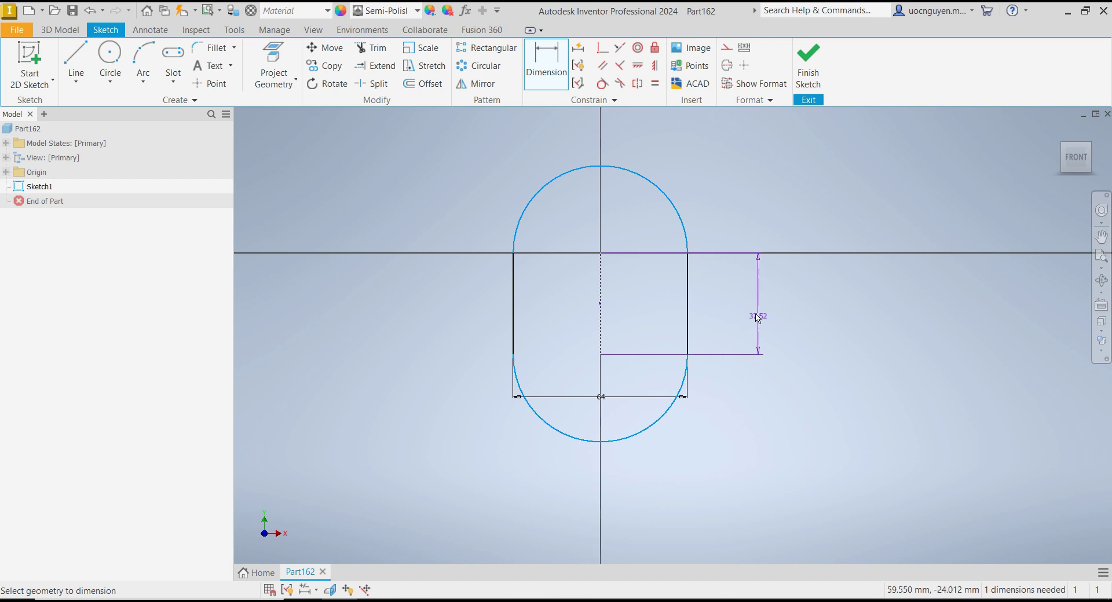
pyautogui.click(757, 317)
pyautogui.write('32')
pyautogui.press('Return')
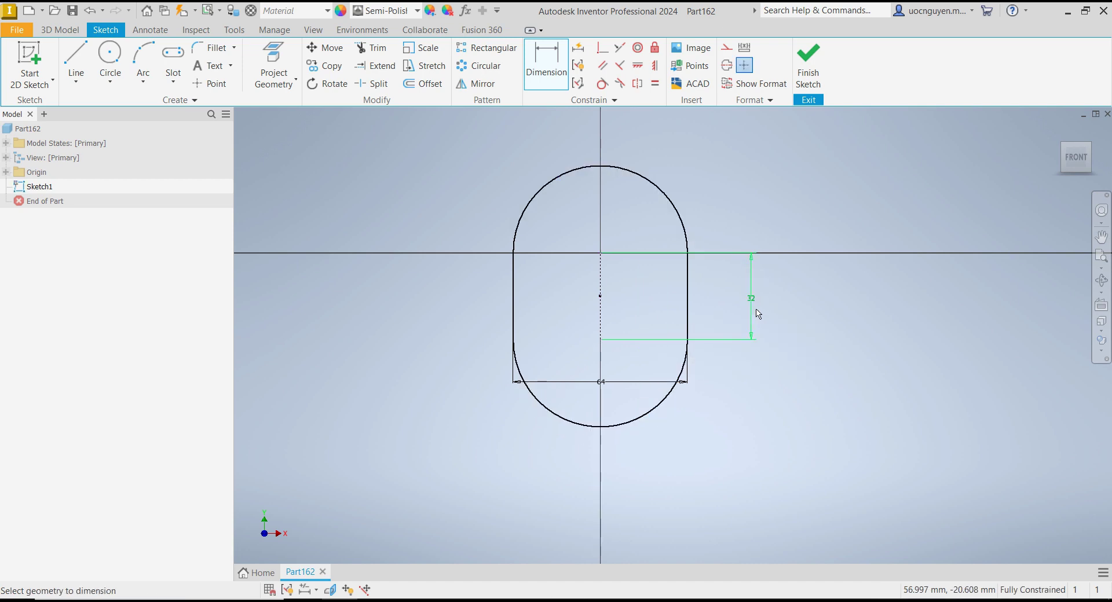
pyautogui.press('Escape')
pyautogui.moveTo(604, 385); pyautogui.dragTo(609, 454)
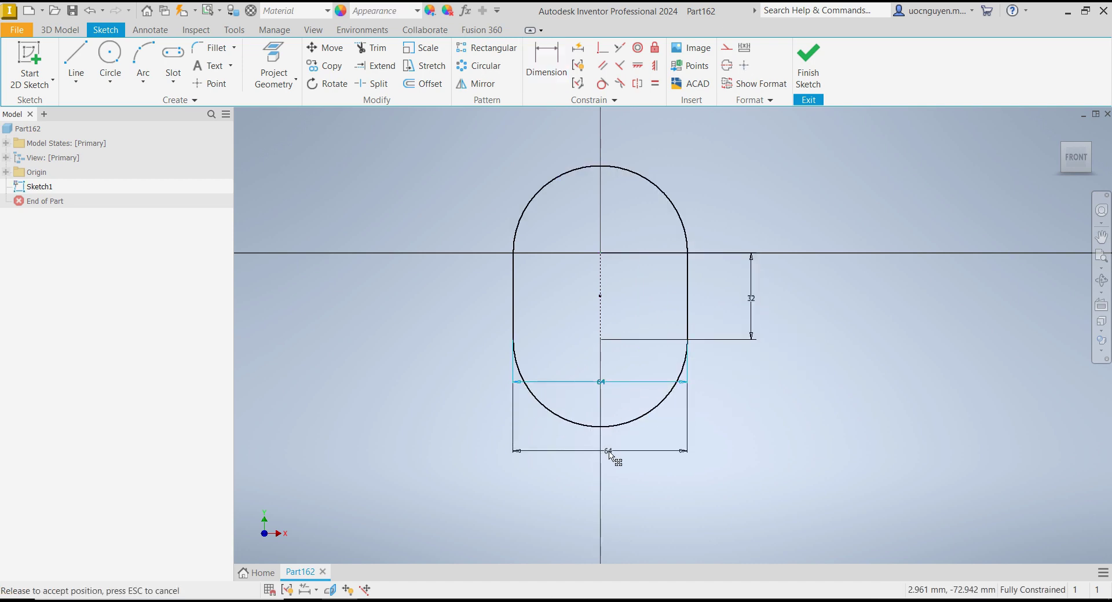
pyautogui.moveTo(633, 311); pyautogui.dragTo(637, 321, button='middle')
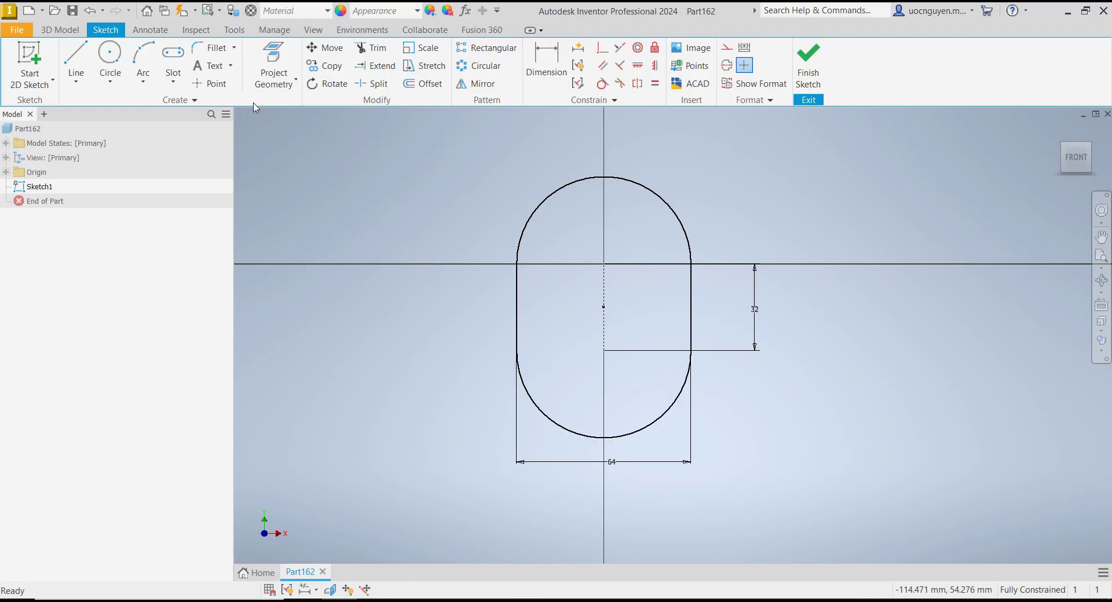
# Place sketch points inside the slot, on the horizontal axis and in its lower half.
pyautogui.click(212, 84)
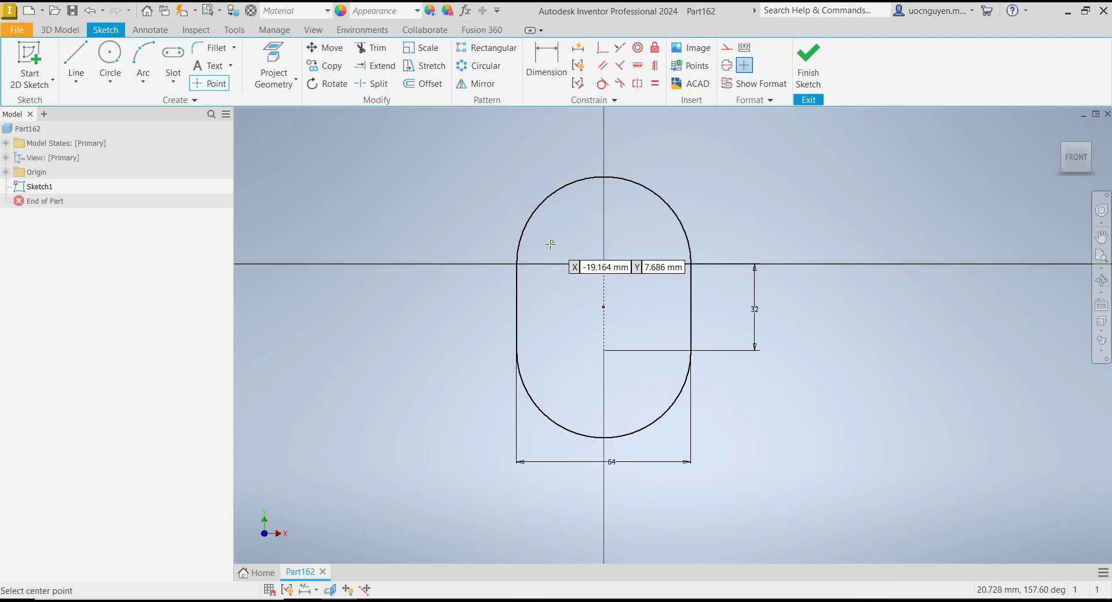
pyautogui.click(549, 264)
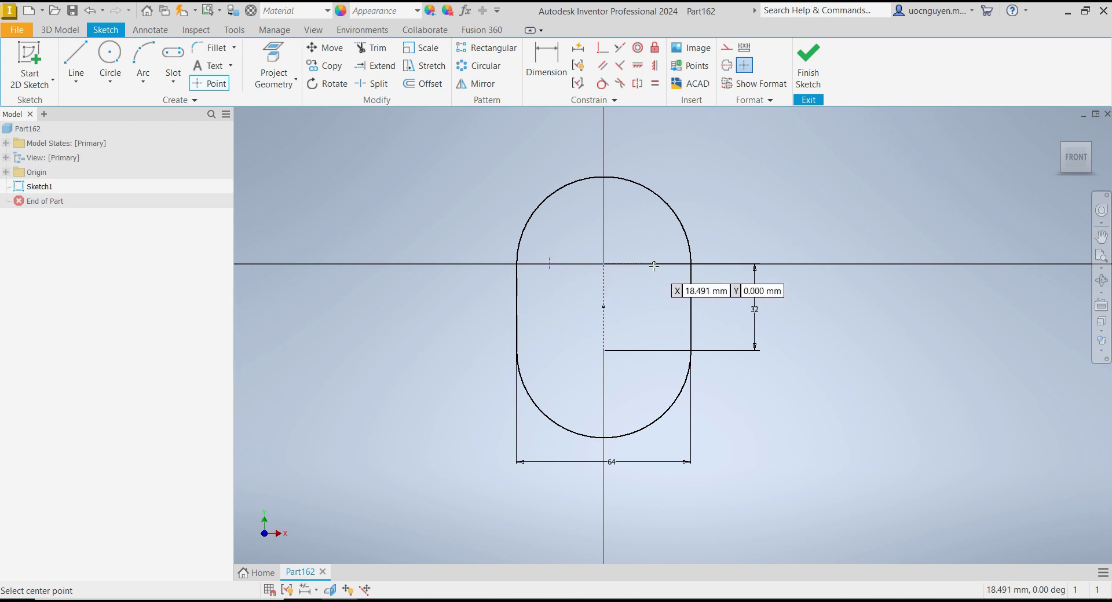
pyautogui.click(655, 366)
pyautogui.click(550, 367)
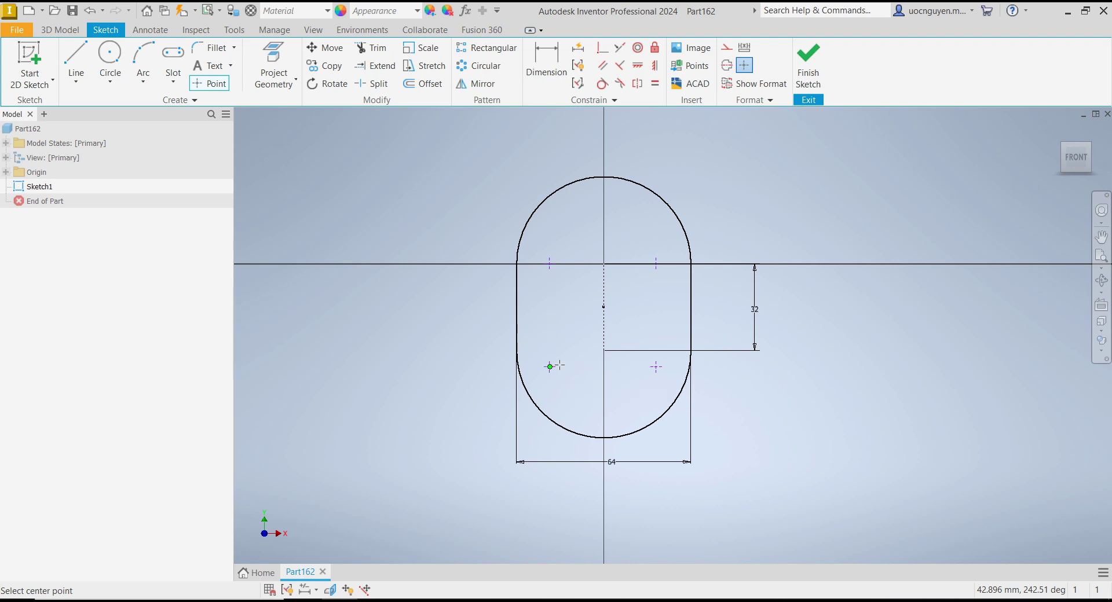
# Align the left and right point pairs with Vertical constraints.
pyautogui.click(655, 65)
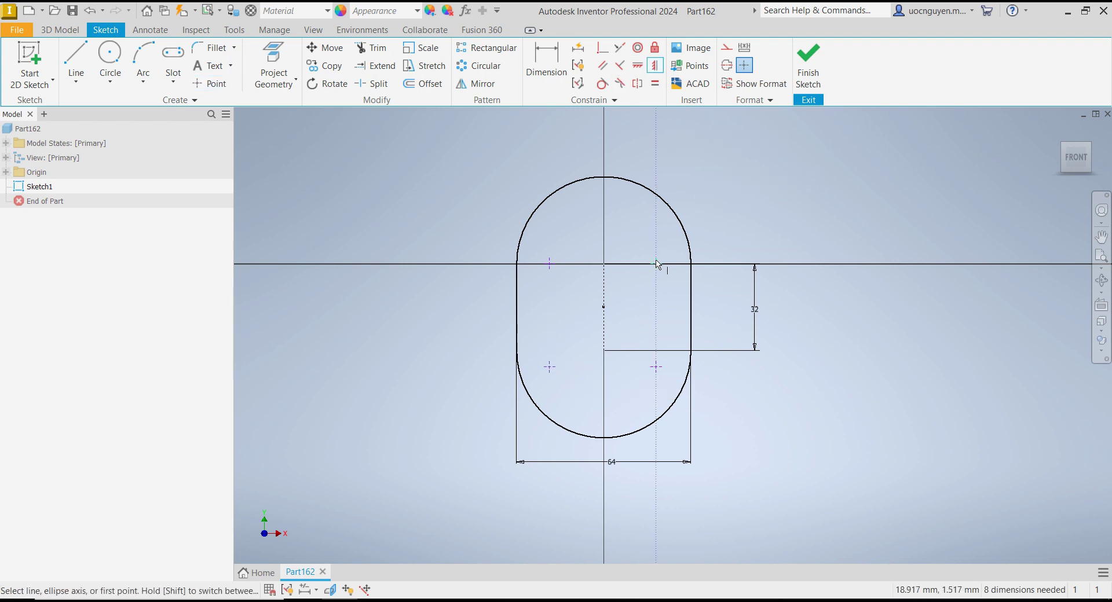
pyautogui.click(656, 264)
pyautogui.click(656, 366)
pyautogui.click(549, 264)
pyautogui.click(549, 367)
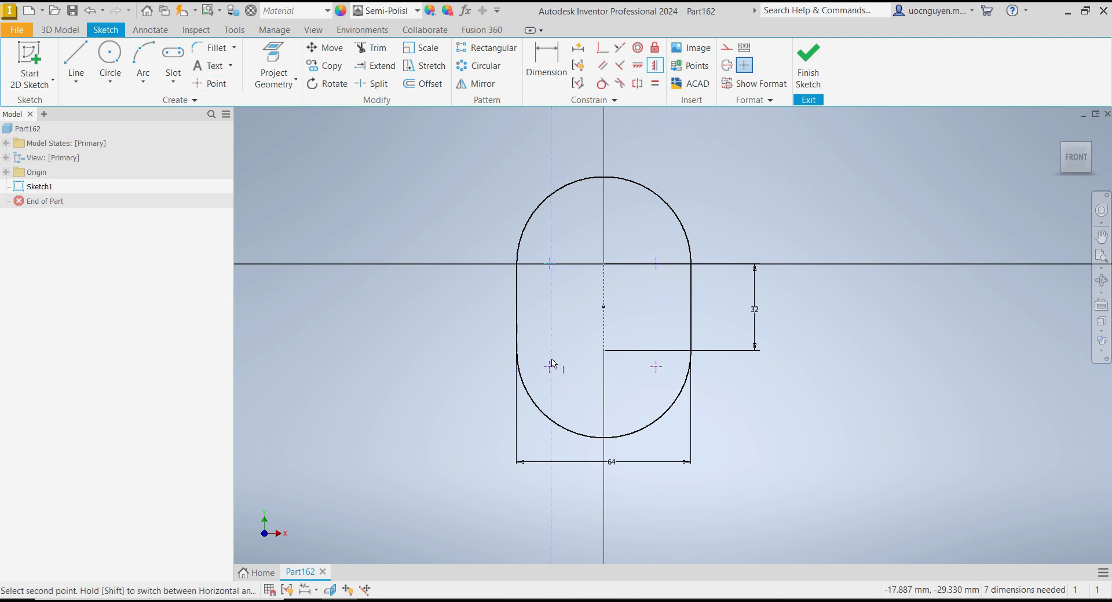
# Level the point pairs horizontally, tying the lower points to the lower arc centre.
pyautogui.click(634, 69)
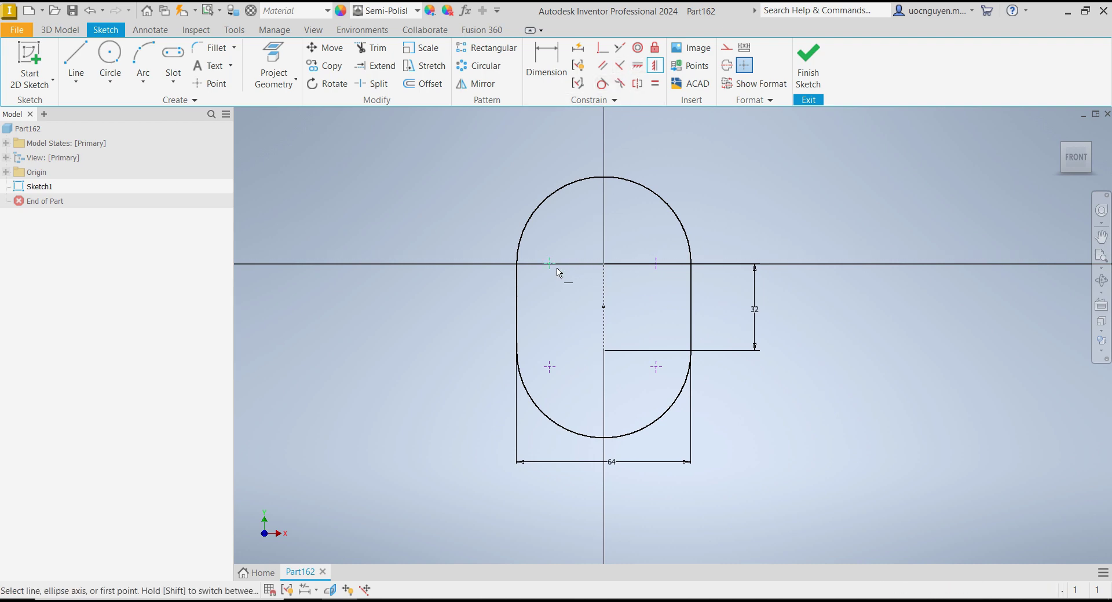
pyautogui.click(656, 368)
pyautogui.click(550, 367)
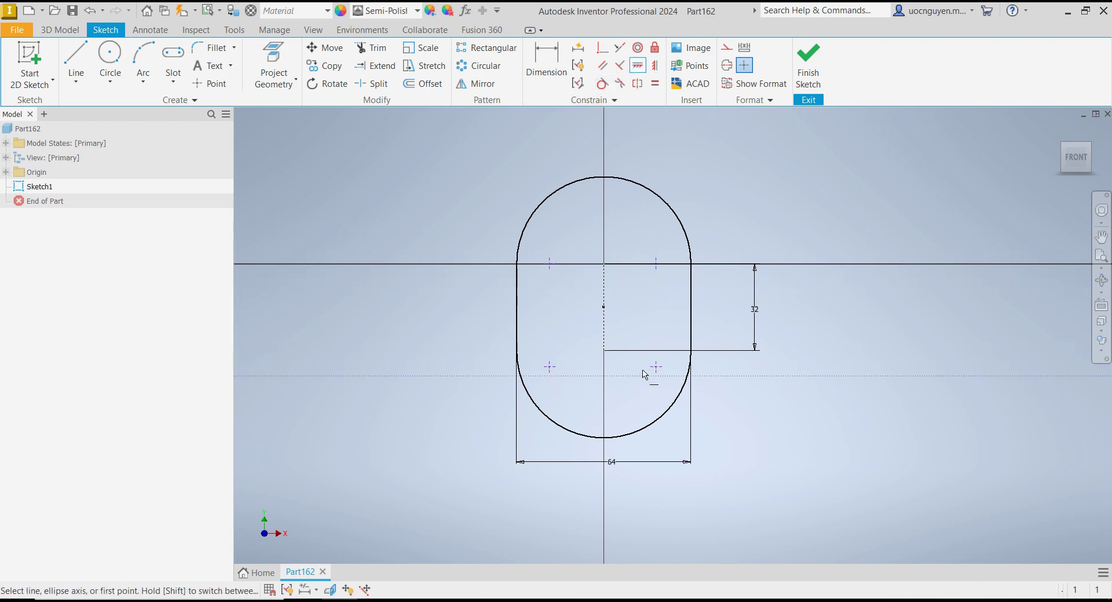
pyautogui.click(656, 264)
pyautogui.click(604, 265)
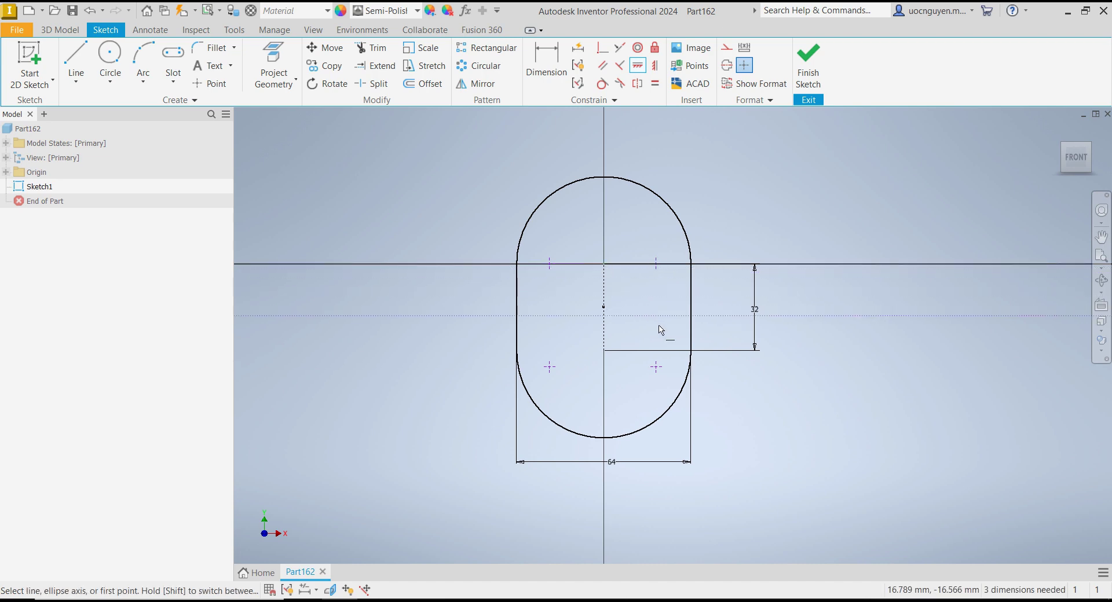
pyautogui.click(656, 368)
pyautogui.click(691, 351)
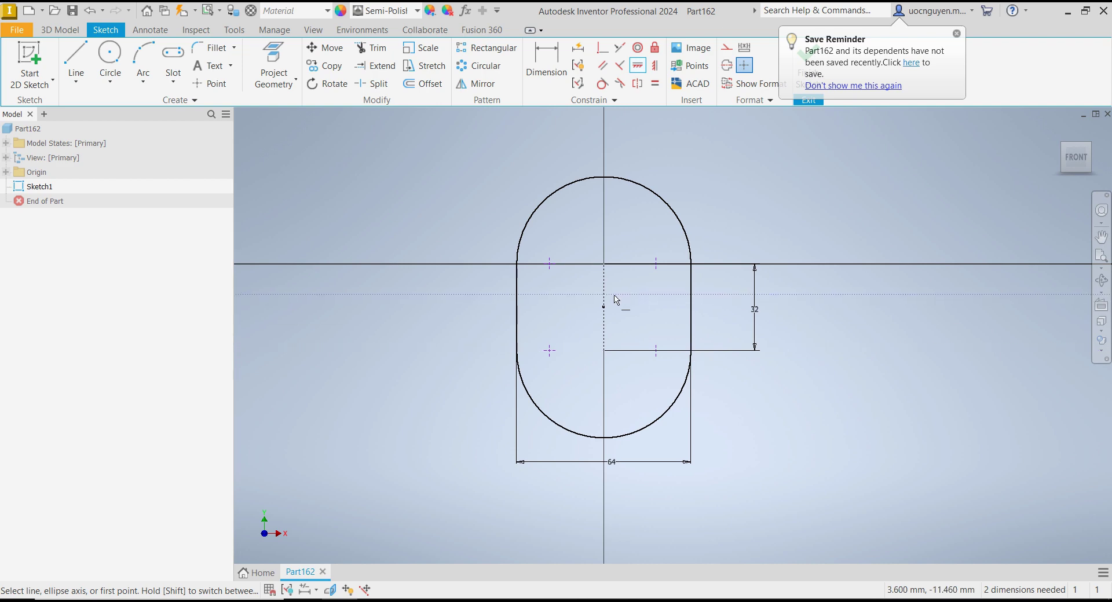
# Dimension the spacing between the upper points to 48 mm.
pyautogui.click(560, 80)
pyautogui.click(656, 264)
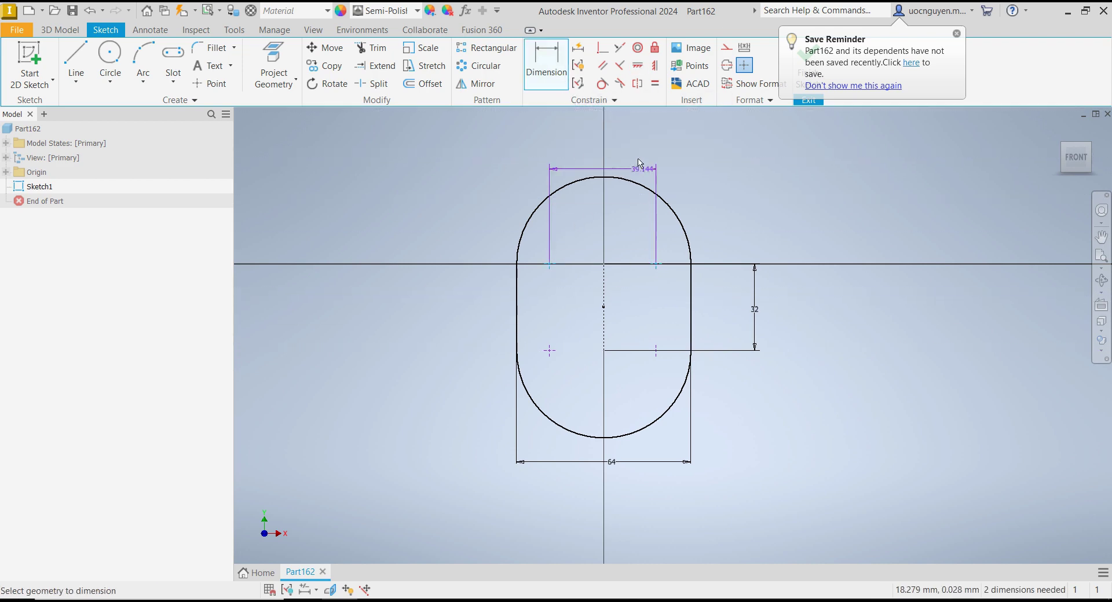
pyautogui.click(614, 143)
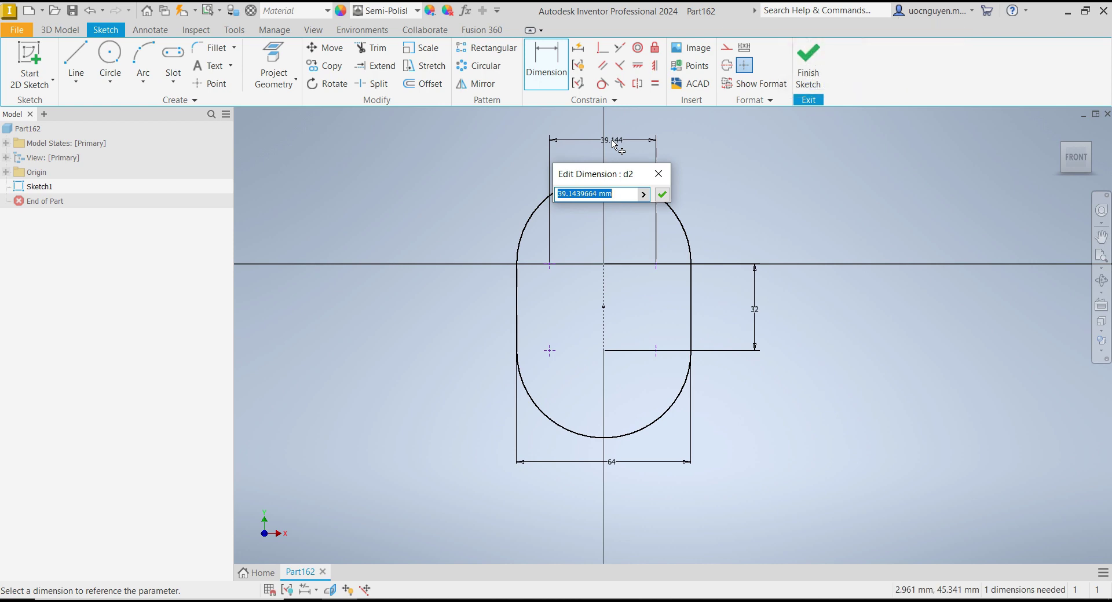
pyautogui.write('48')
pyautogui.press('Return')
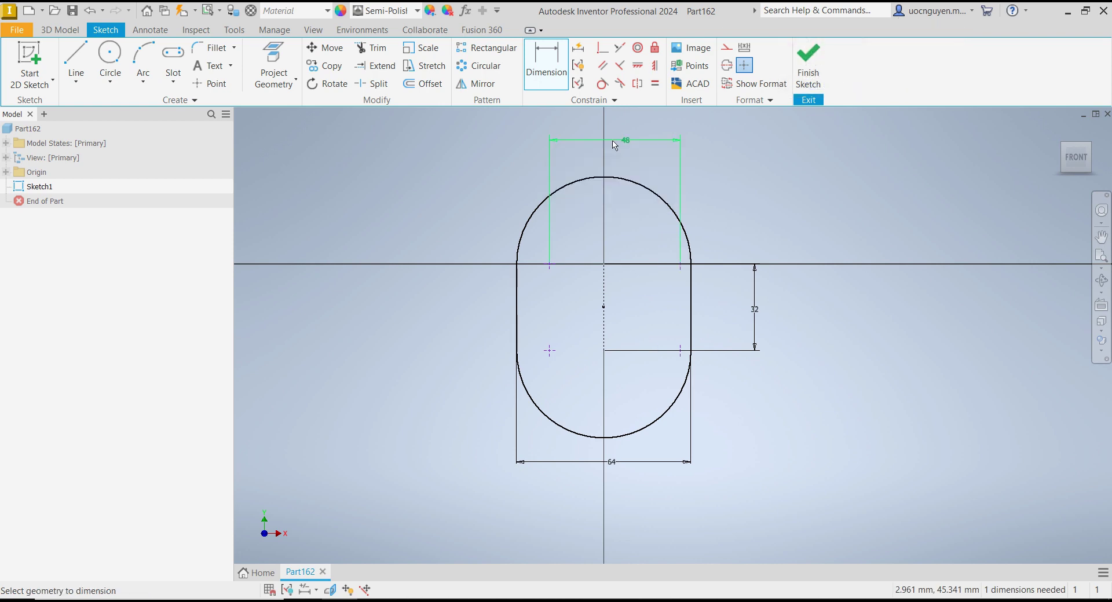
pyautogui.moveTo(625, 246); pyautogui.dragTo(613, 250, button='middle')
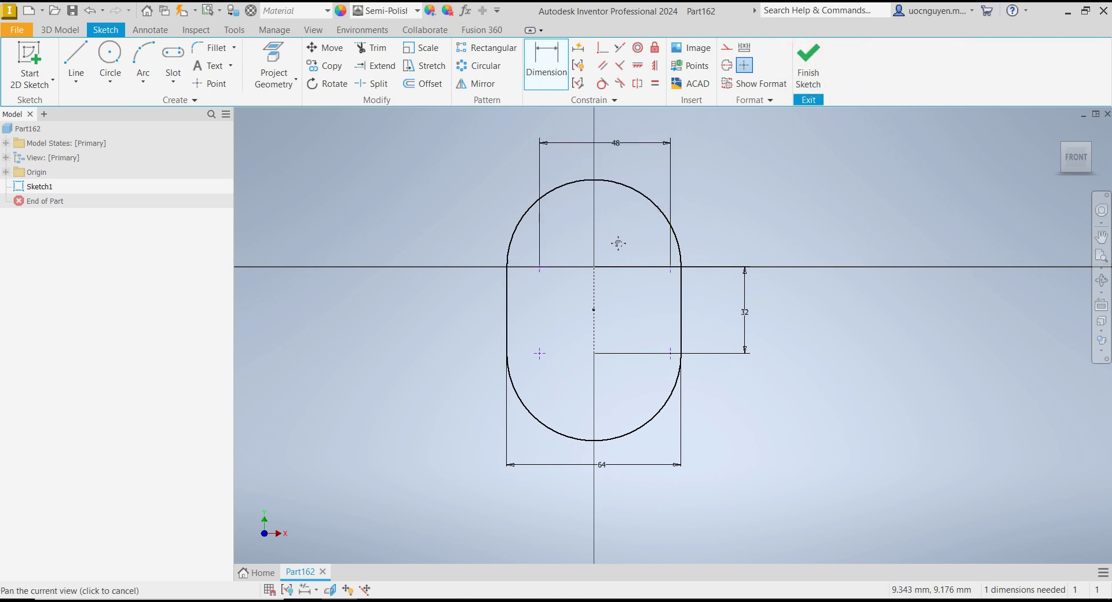
# Dimension the centre line to the right point as d2/2, giving 24 mm.
pyautogui.click(667, 269)
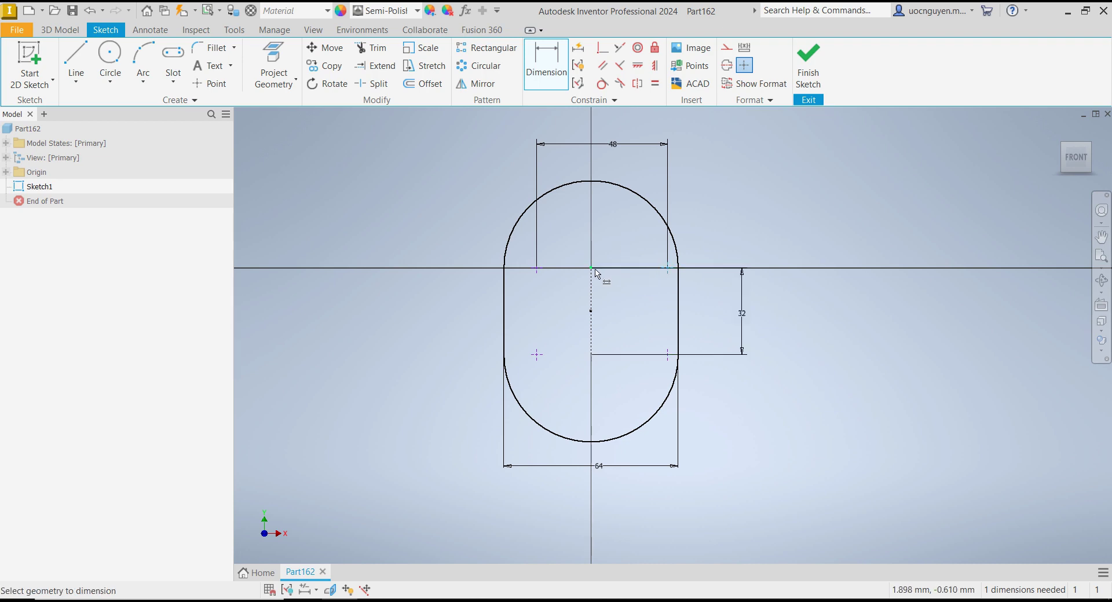
pyautogui.click(590, 268)
pyautogui.click(630, 165)
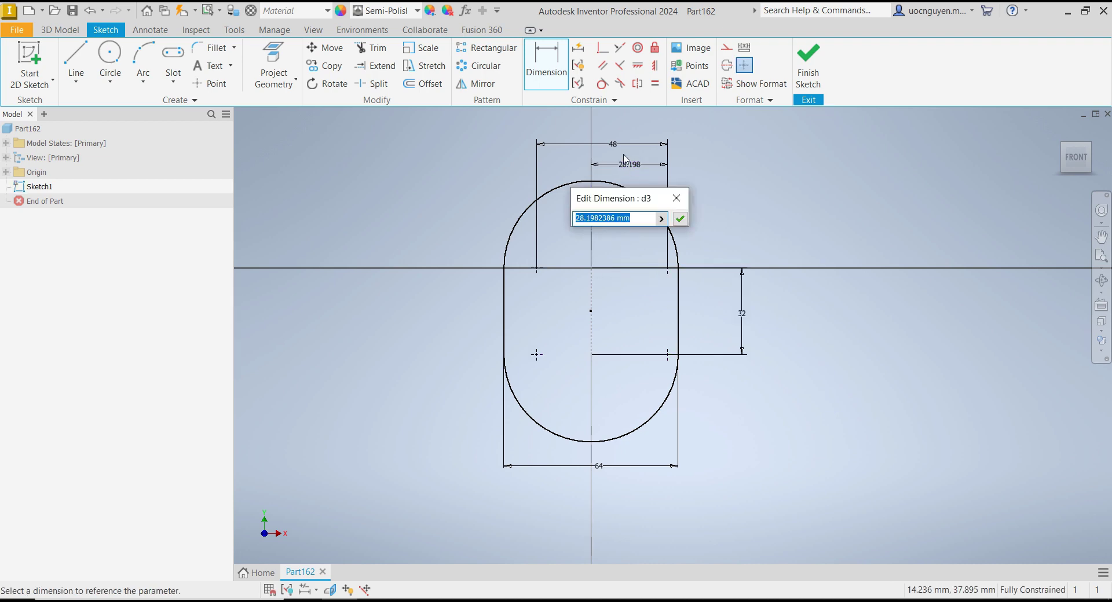
pyautogui.click(614, 146)
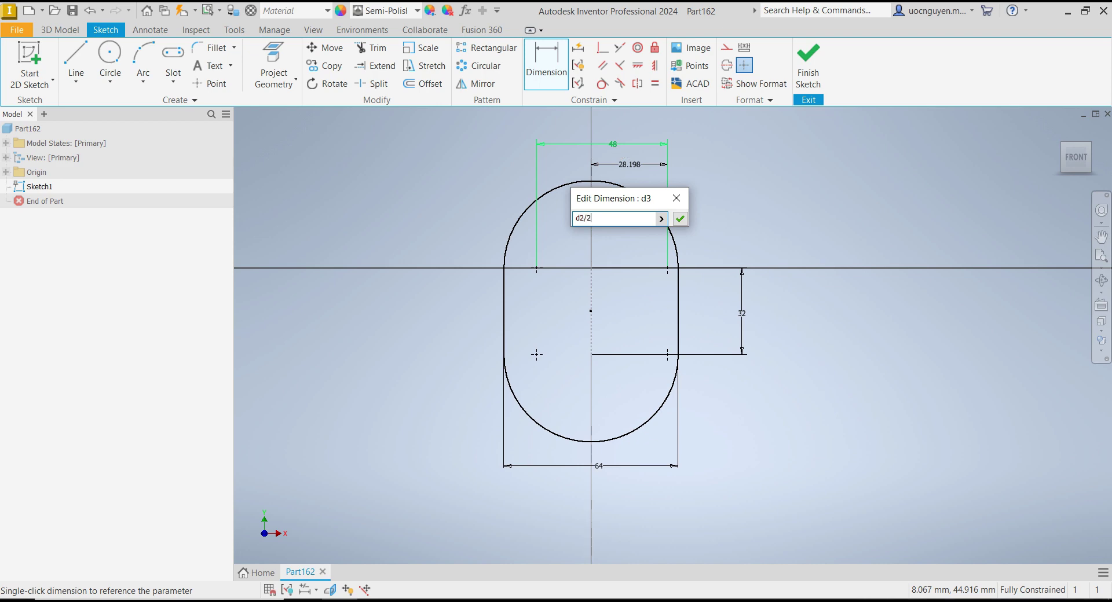
pyautogui.press('Return')
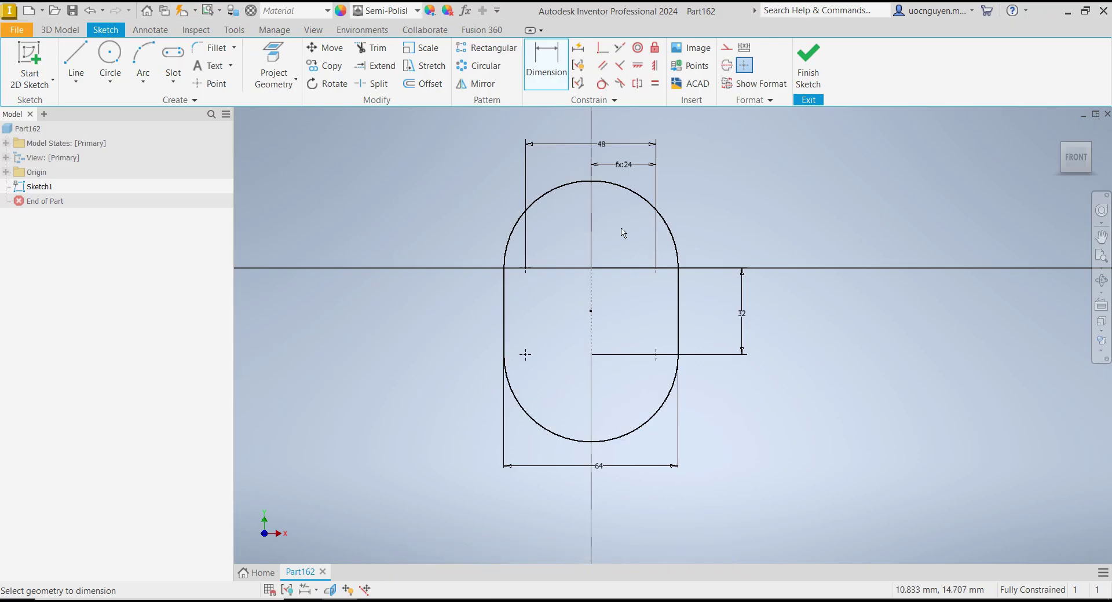
pyautogui.scroll(-3, 620, 231)
pyautogui.moveTo(622, 232); pyautogui.dragTo(618, 271, button='middle')
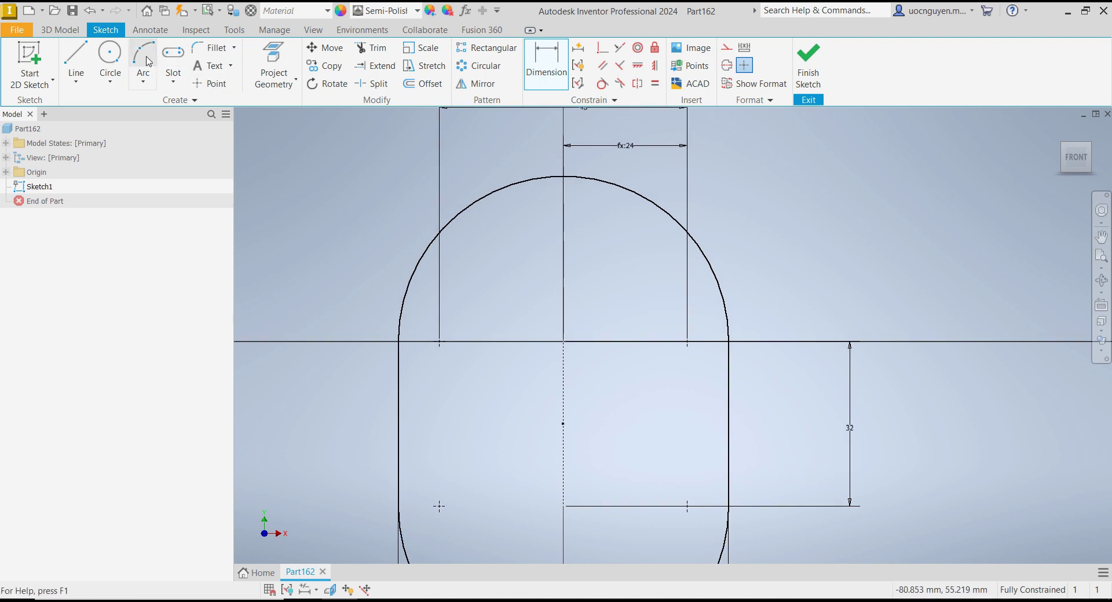
# Draw a three-point arc across the upper part of the slot.
pyautogui.press('a')
pyautogui.click(526, 249)
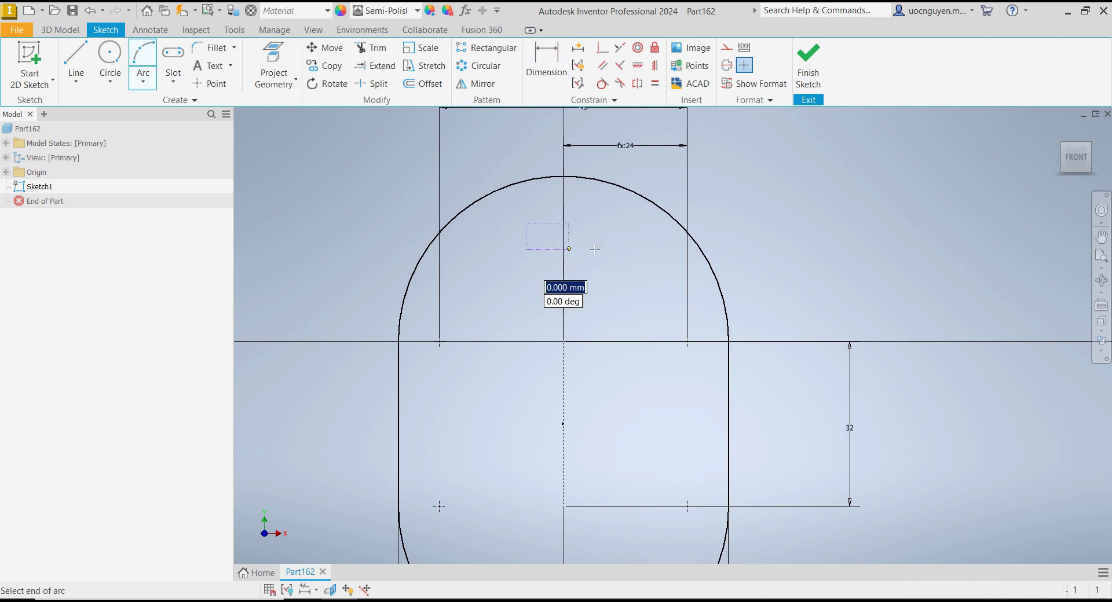
pyautogui.click(600, 250)
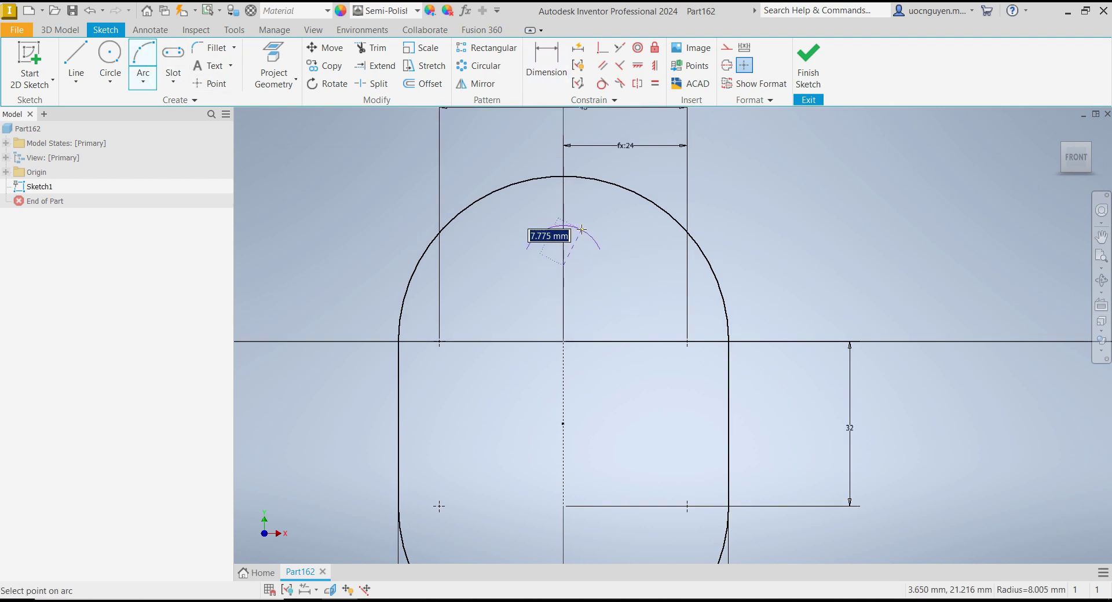
pyautogui.click(563, 224)
# Make the arc's endpoints level and align its centre with the vertical centre line.
pyautogui.click(638, 65)
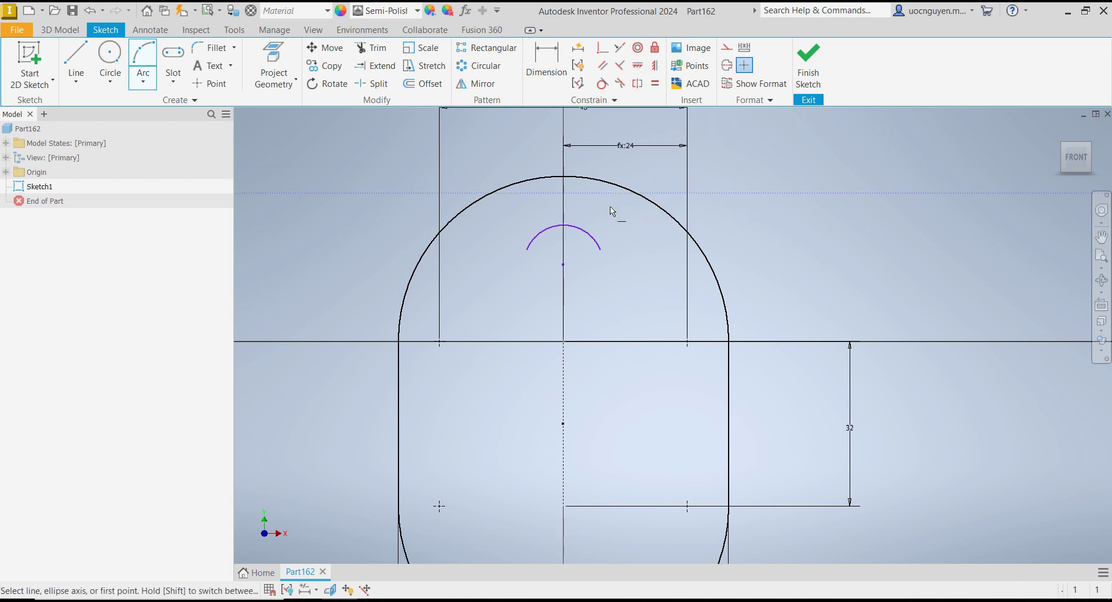
pyautogui.click(600, 249)
pyautogui.click(526, 249)
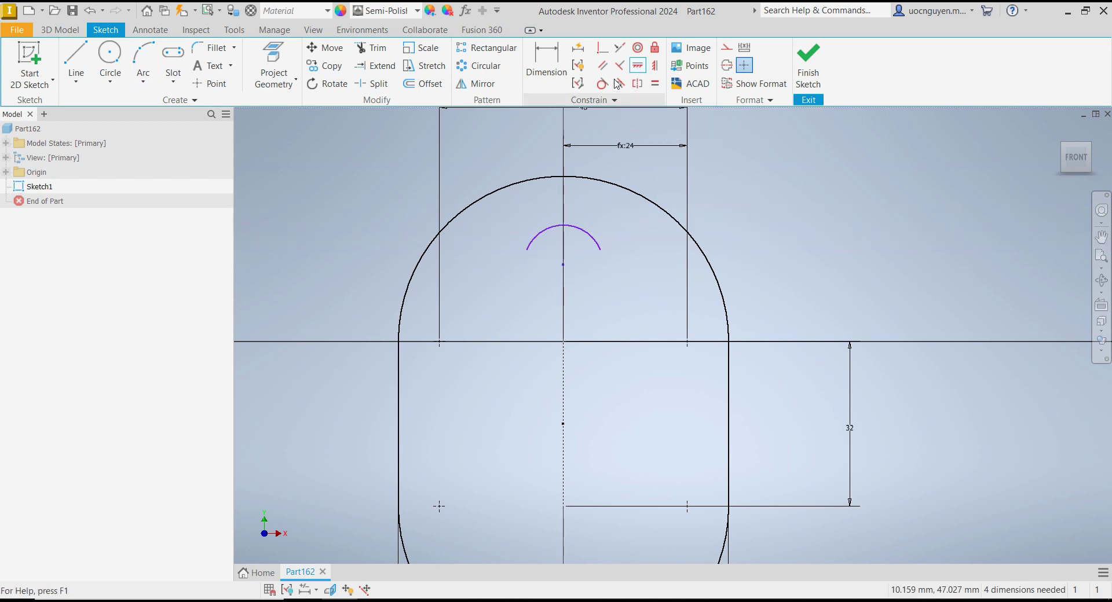
pyautogui.click(654, 65)
pyautogui.click(562, 265)
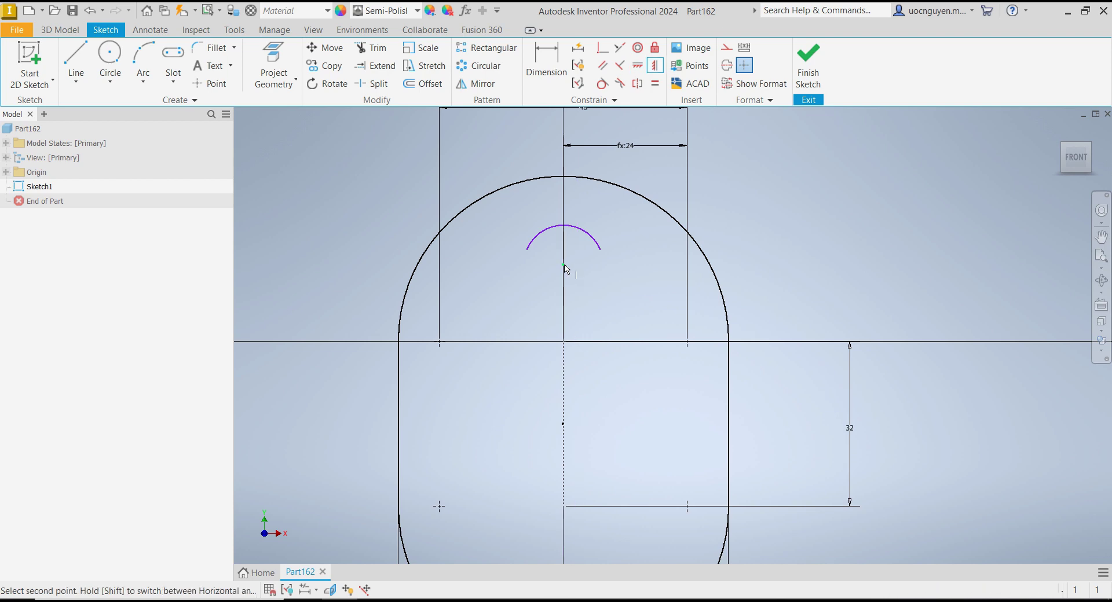
pyautogui.click(563, 342)
# Dimension the small arc to radius 8.
pyautogui.click(546, 61)
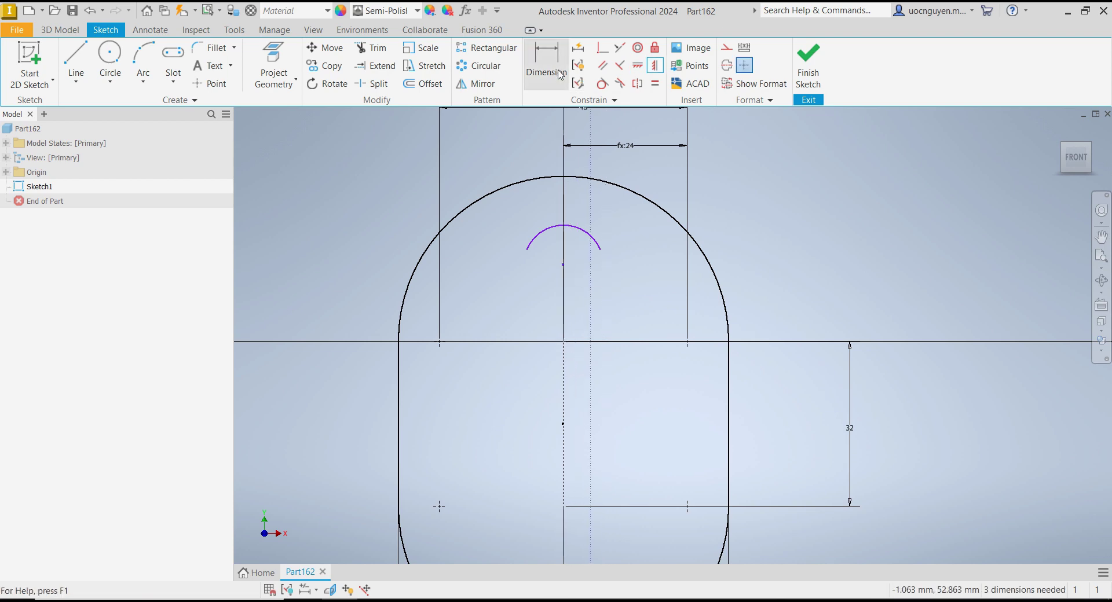
pyautogui.click(588, 234)
pyautogui.click(594, 207)
pyautogui.write('8')
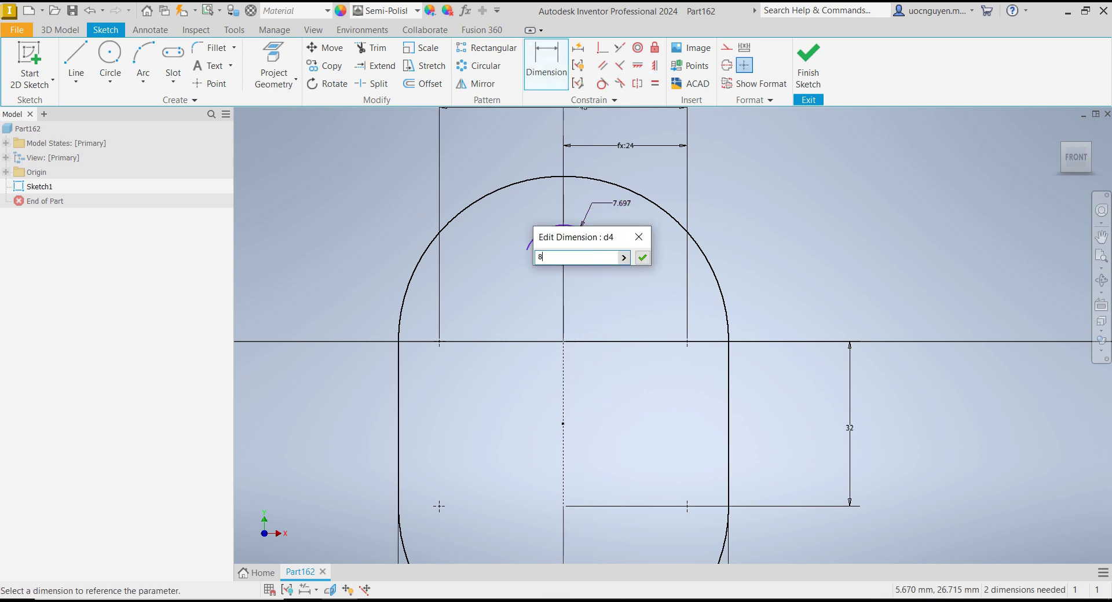
pyautogui.press('Return')
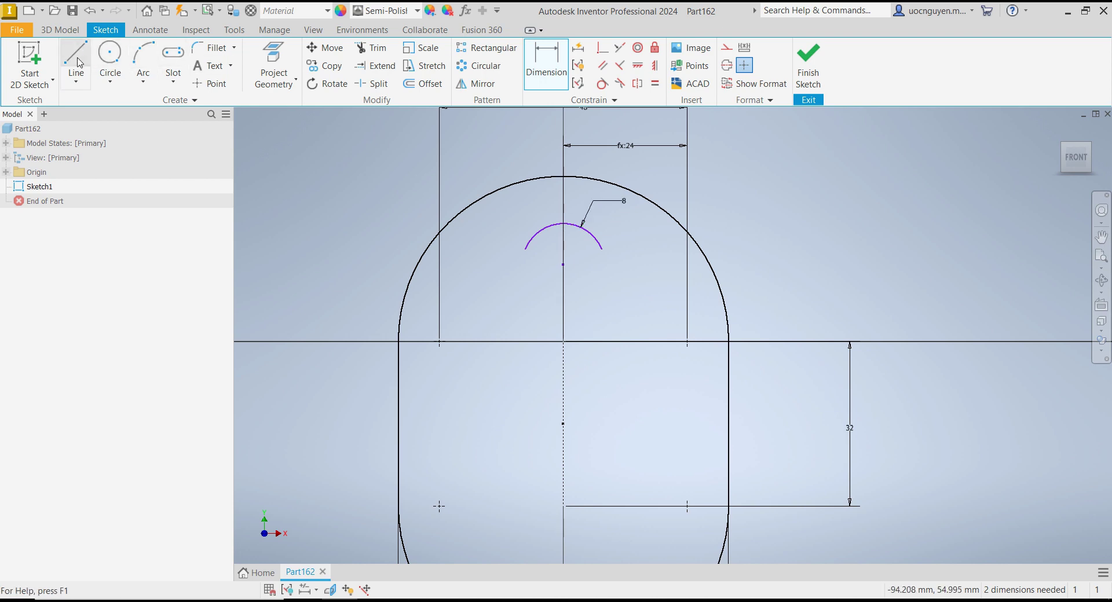
pyautogui.click(76, 61)
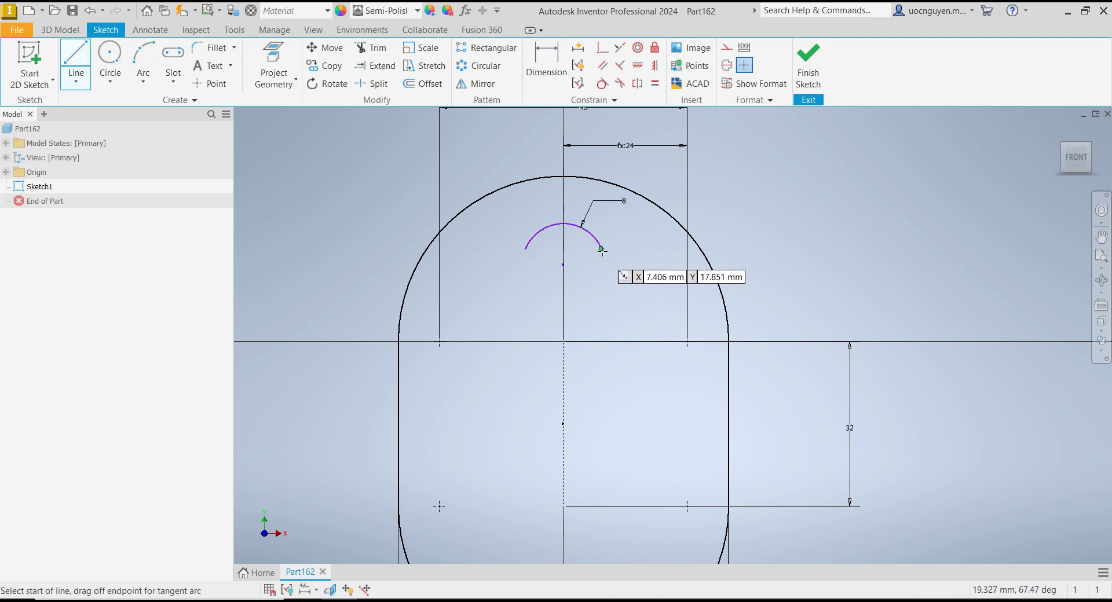
# Draw a line from the small arc's right end, followed by a second arc running downward.
pyautogui.click(602, 250)
pyautogui.click(623, 298)
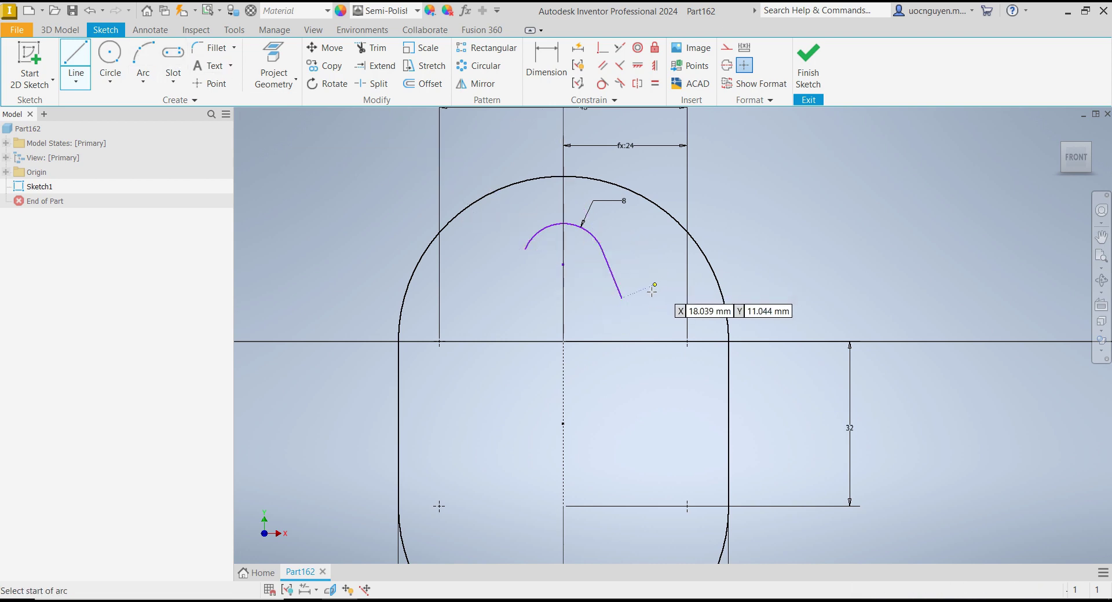
pyautogui.press('a')
pyautogui.click(621, 298)
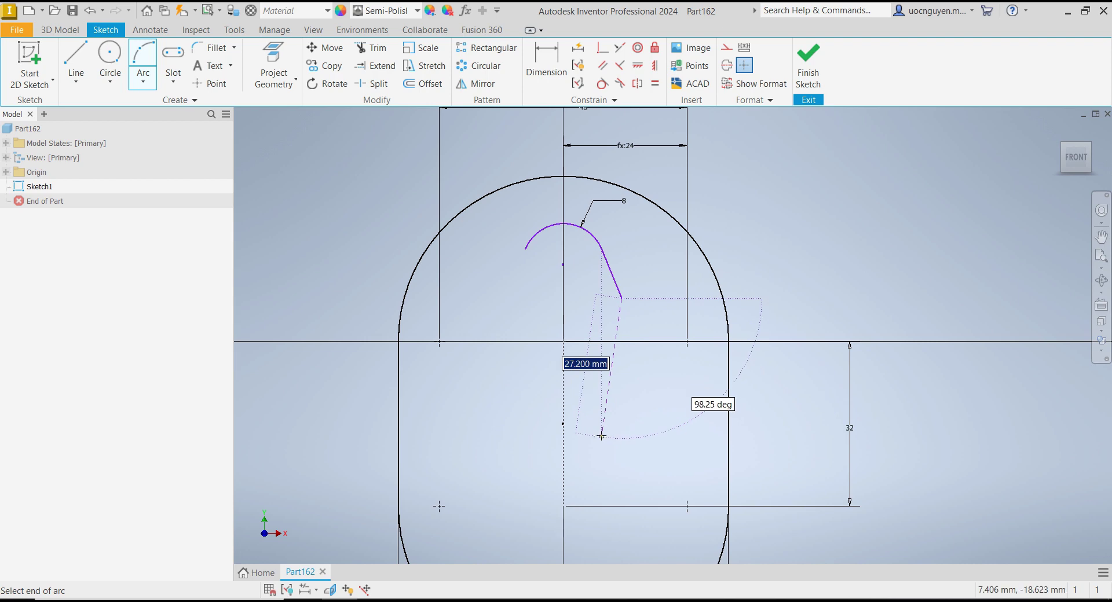
pyautogui.click(622, 412)
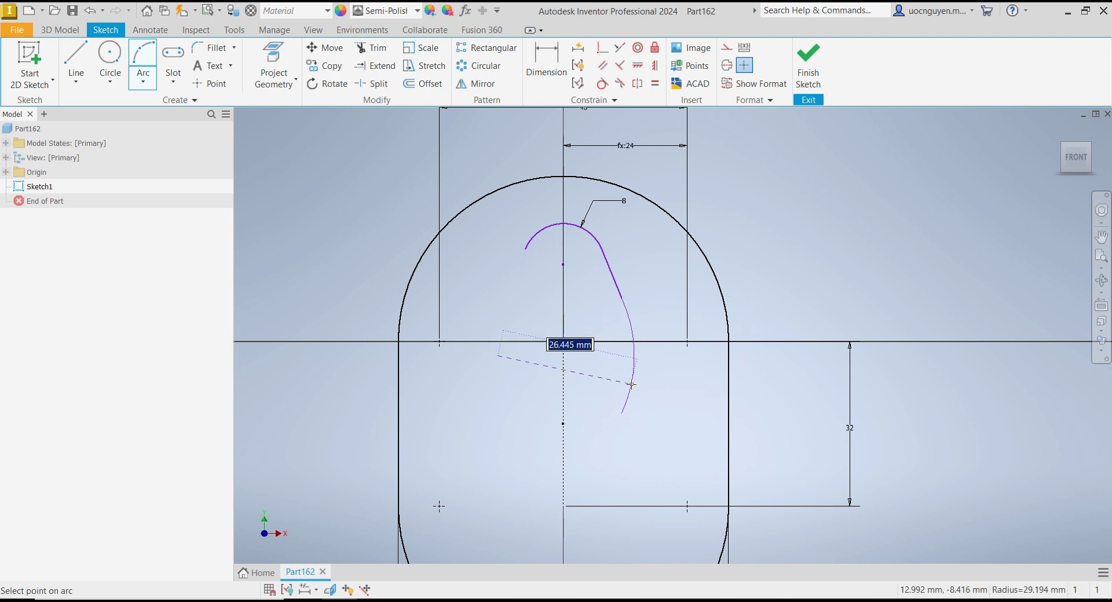
pyautogui.click(630, 384)
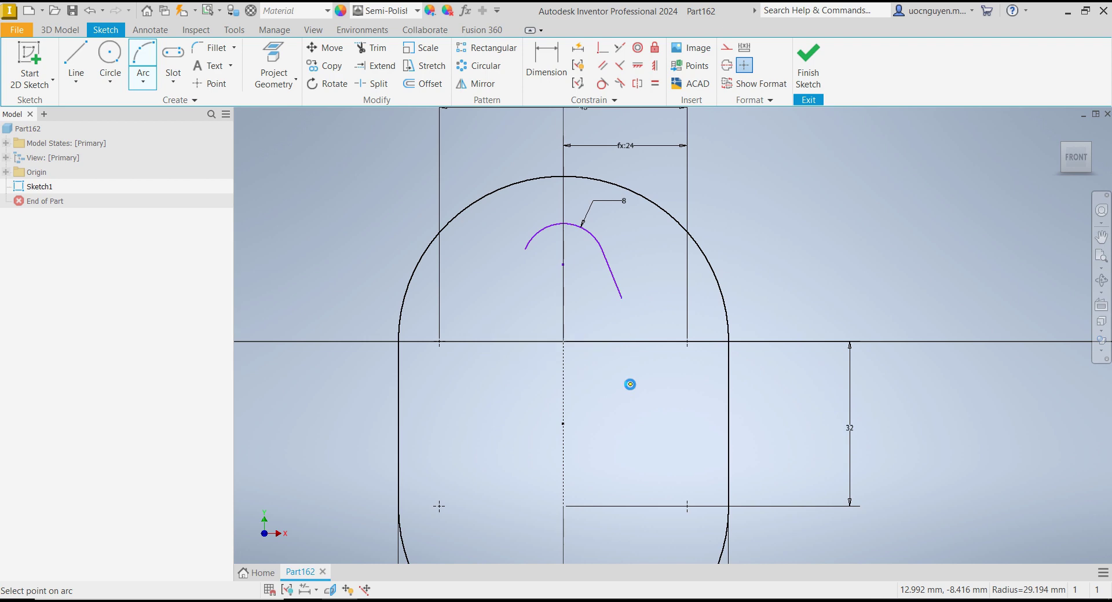
pyautogui.rightClick(749, 198)
pyautogui.moveTo(663, 296); pyautogui.dragTo(653, 265, button='middle')
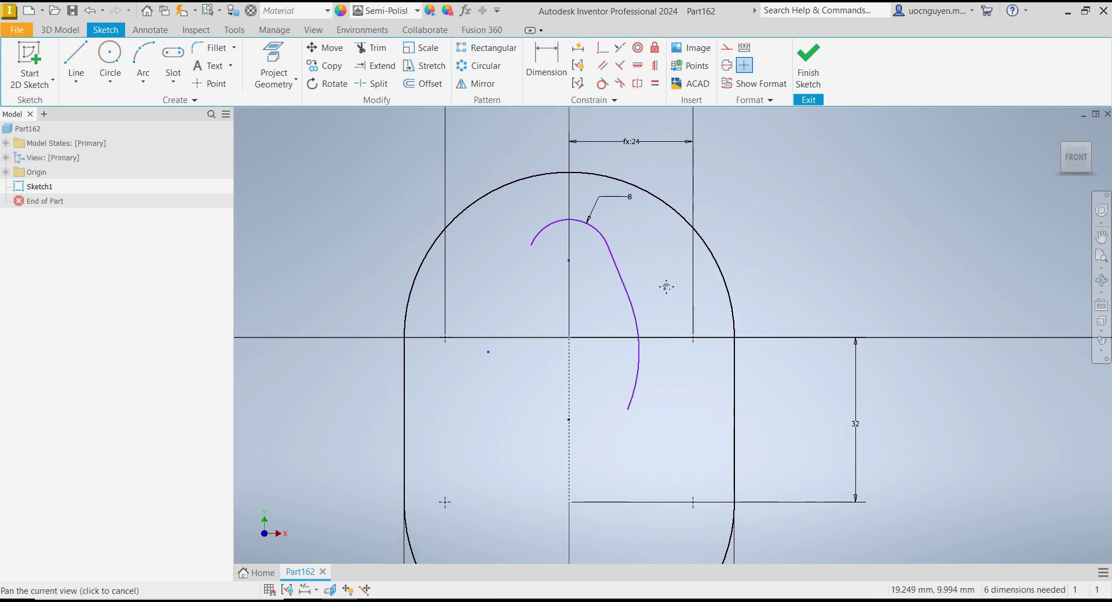
# Dimension the lower arc to 18 and check the reference drawing in PowerPoint.
pyautogui.press('d')
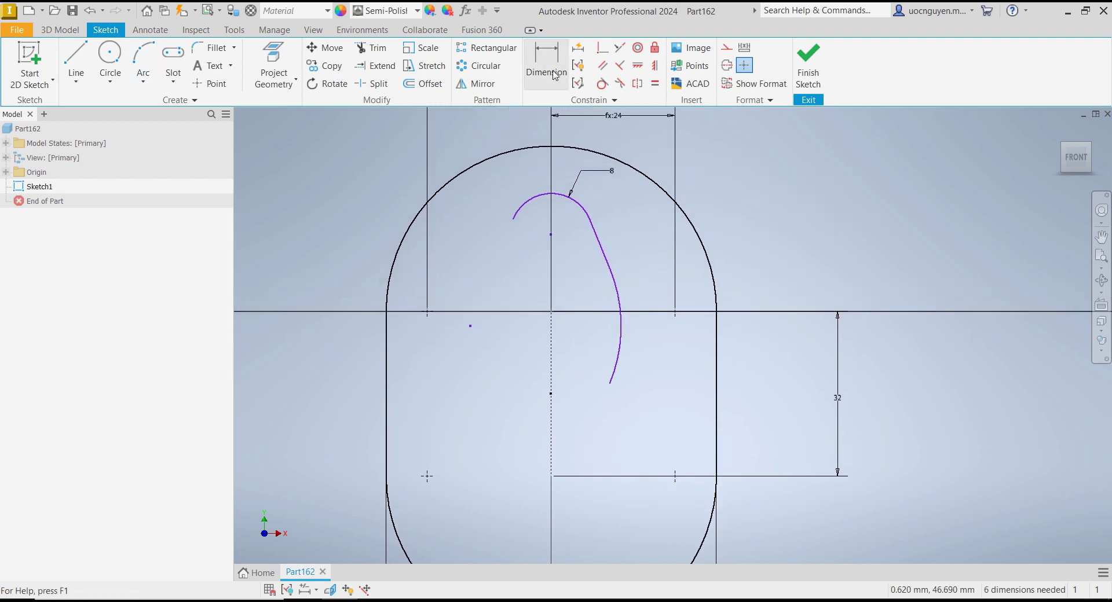
pyautogui.click(622, 337)
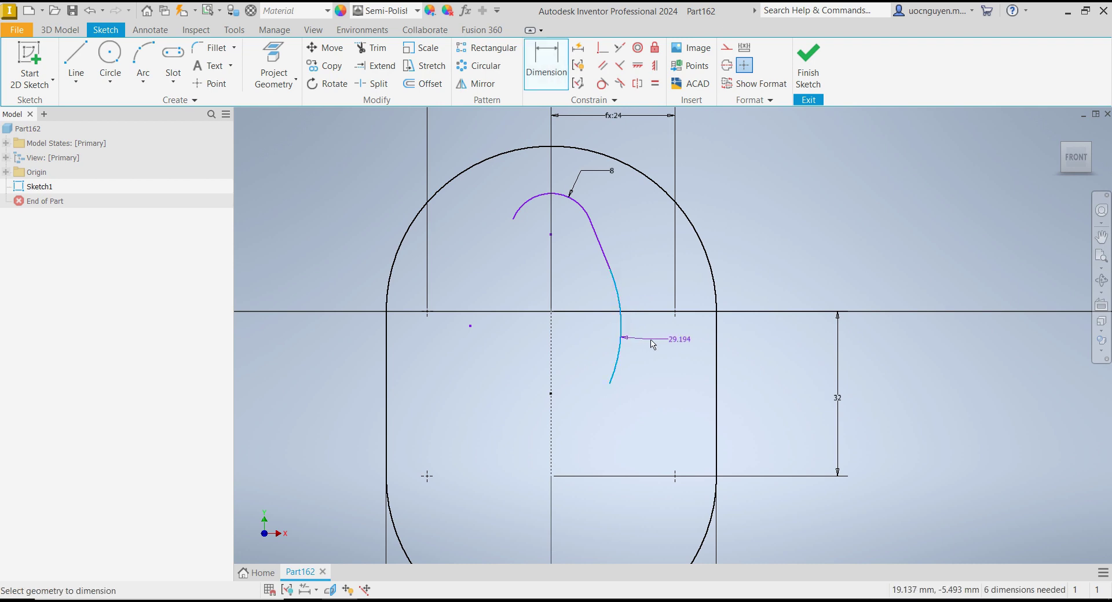
pyautogui.click(653, 344)
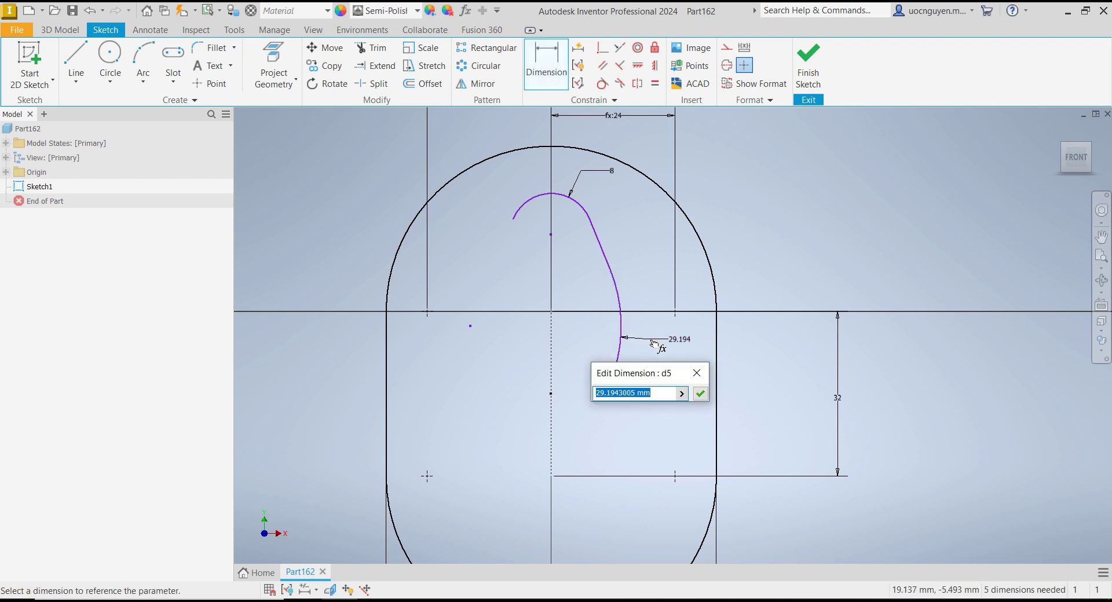
pyautogui.write('36')
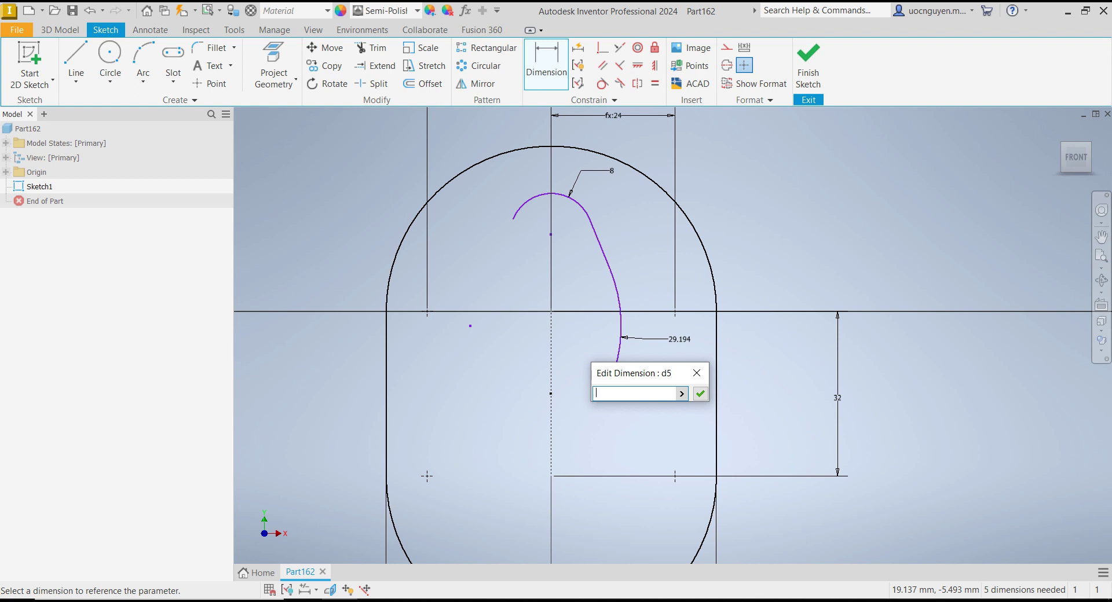
pyautogui.press('Return')
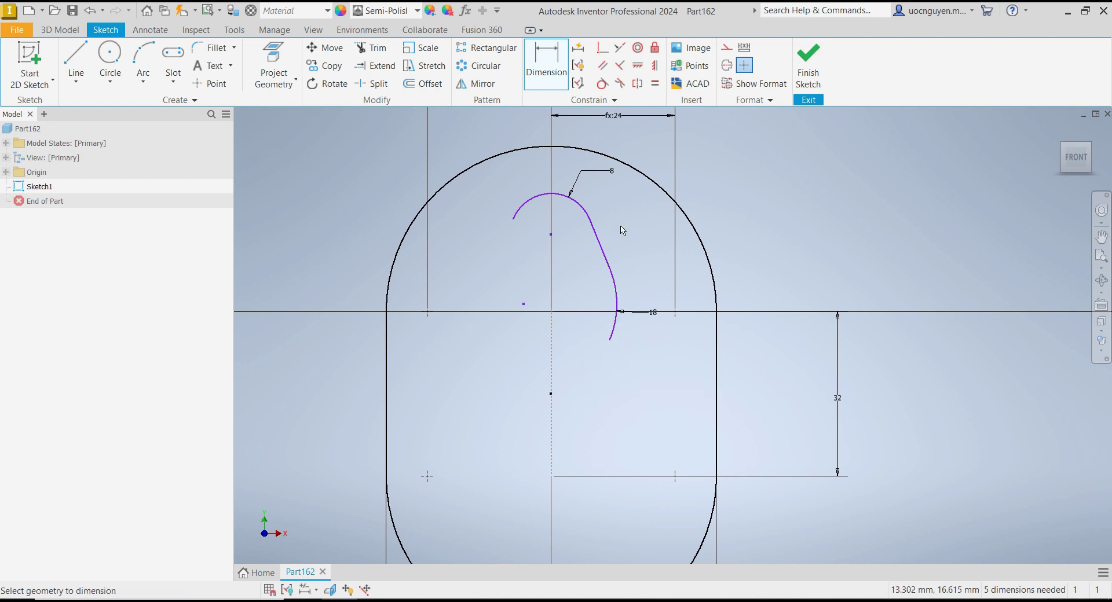
pyautogui.moveTo(621, 230); pyautogui.dragTo(646, 262, button='middle')
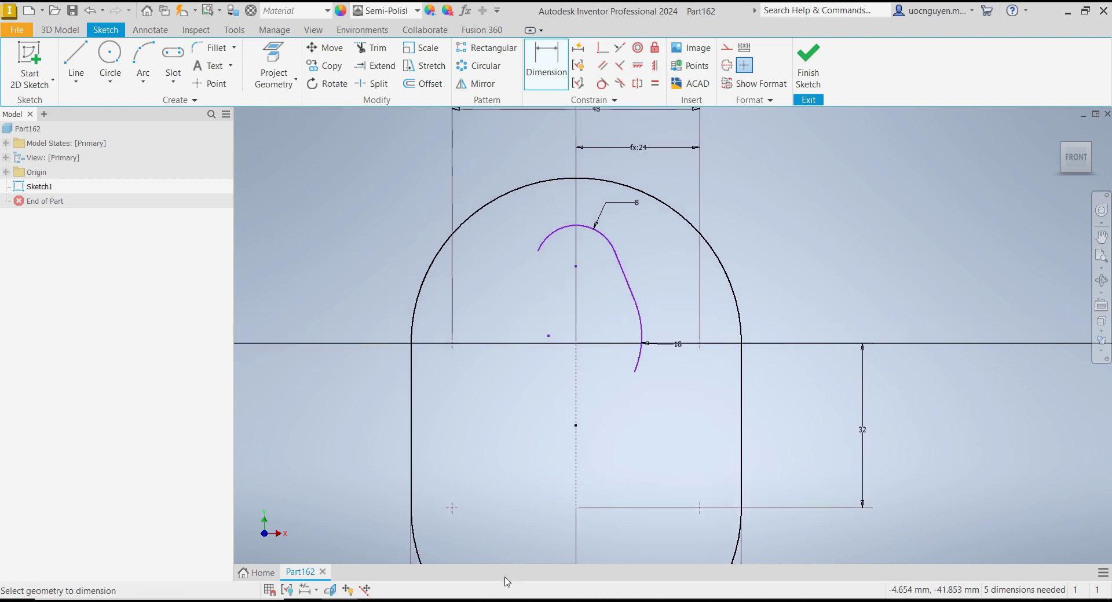
pyautogui.hotkey('alt', 'Tab')
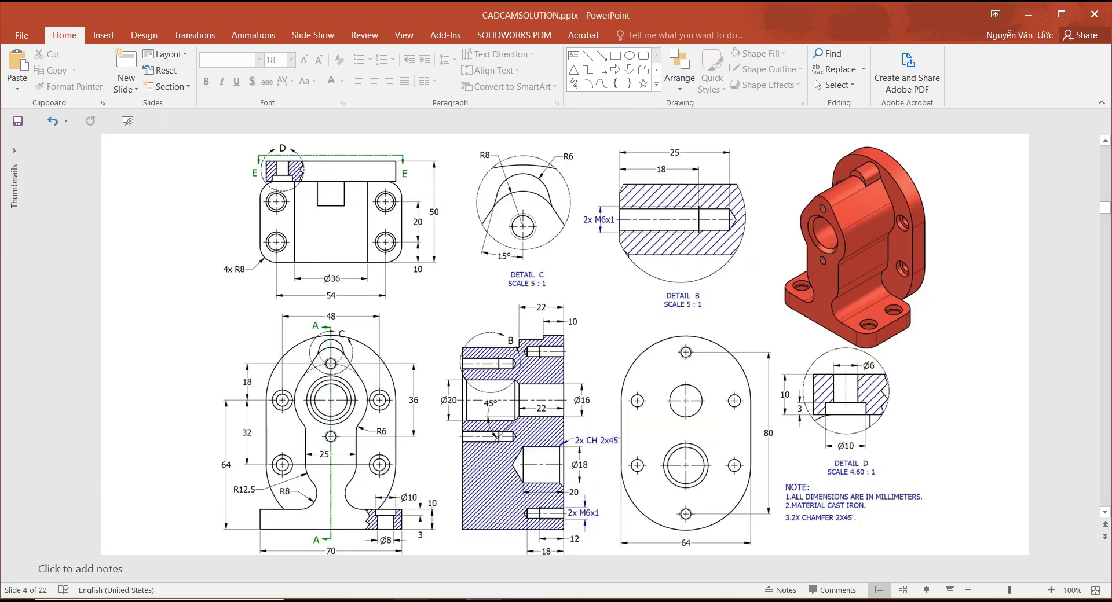
pyautogui.hotkey('alt', 'Tab')
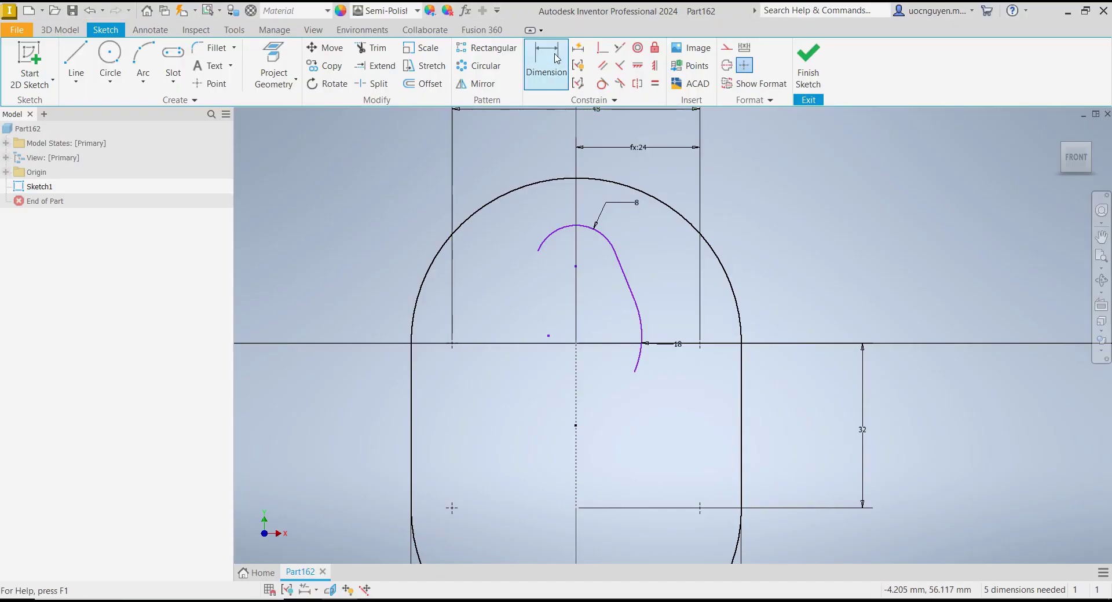
# Dimension the inner curve's start point 18 mm vertically from the reference point.
pyautogui.click(655, 65)
pyautogui.click(575, 267)
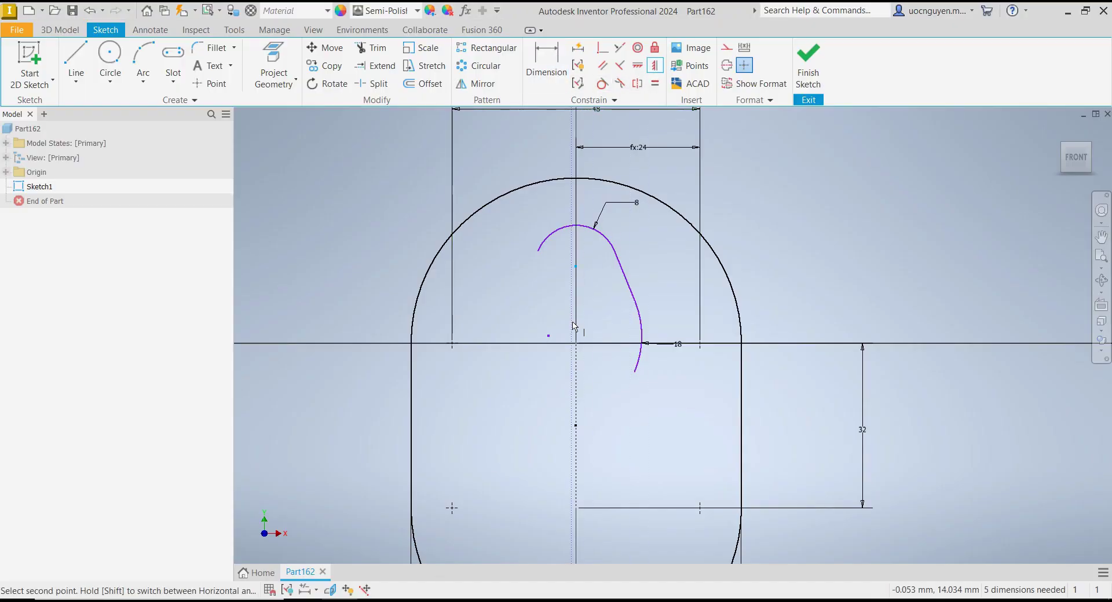
pyautogui.click(576, 344)
pyautogui.click(295, 129)
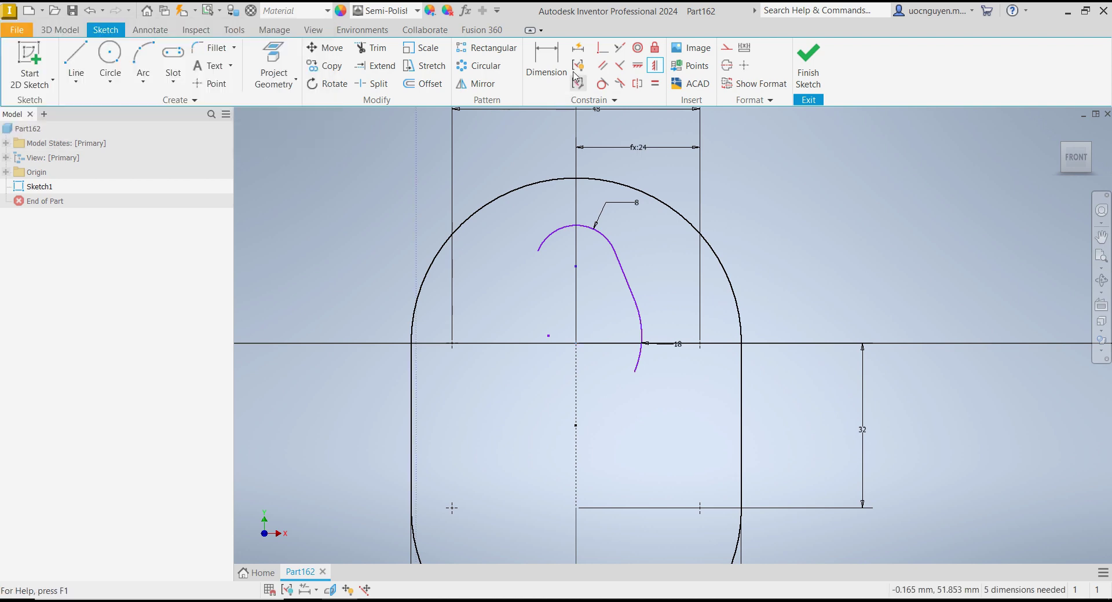
pyautogui.press('d')
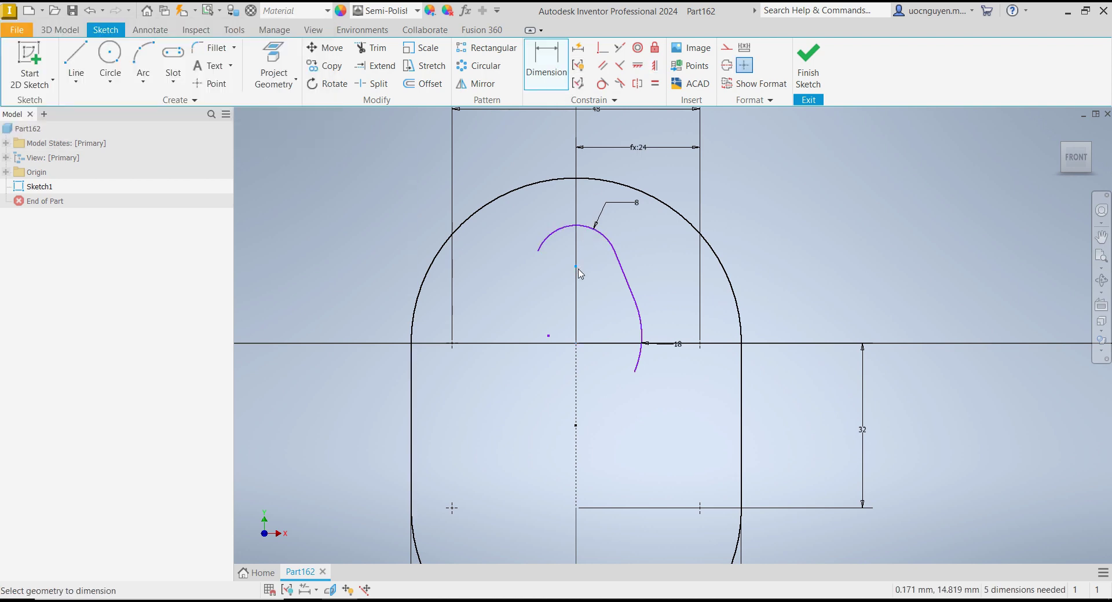
pyautogui.click(576, 267)
pyautogui.click(576, 343)
pyautogui.click(375, 310)
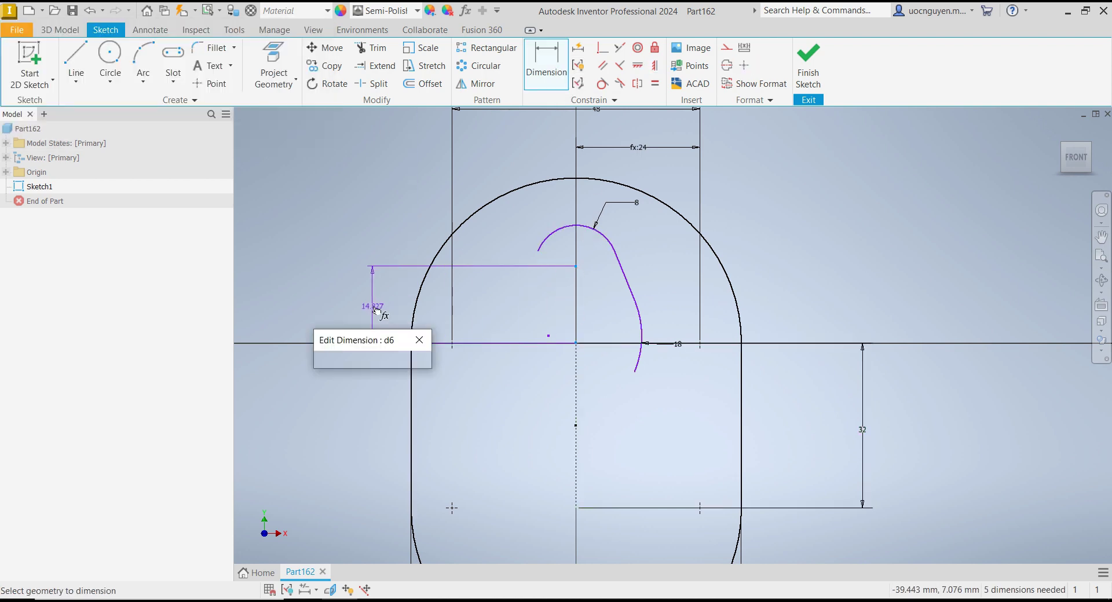
pyautogui.write('18')
pyautogui.press('Return')
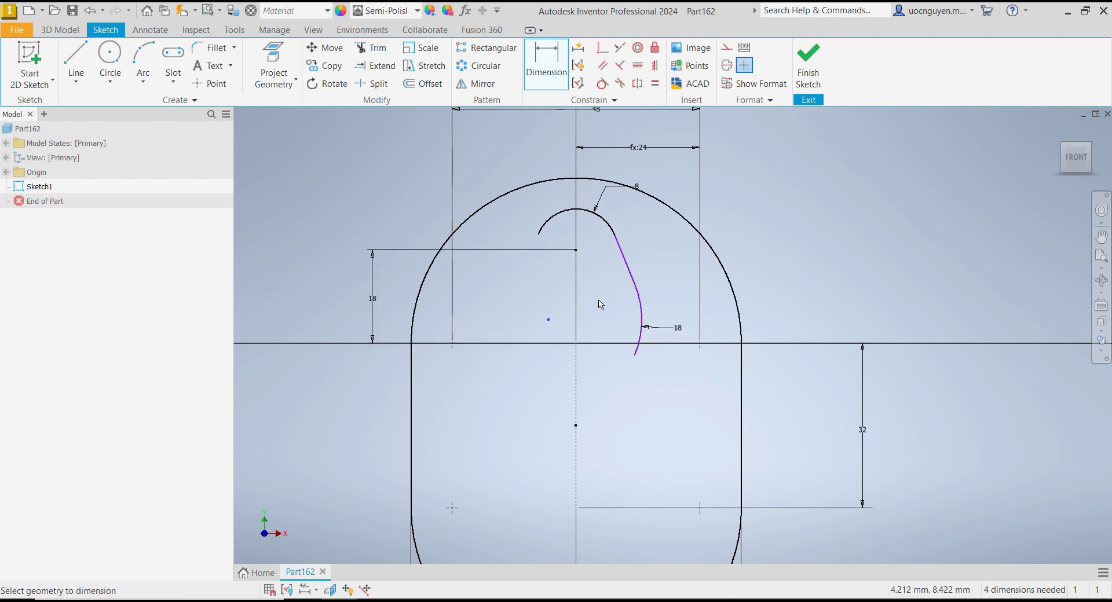
pyautogui.moveTo(600, 304); pyautogui.dragTo(595, 247, button='middle')
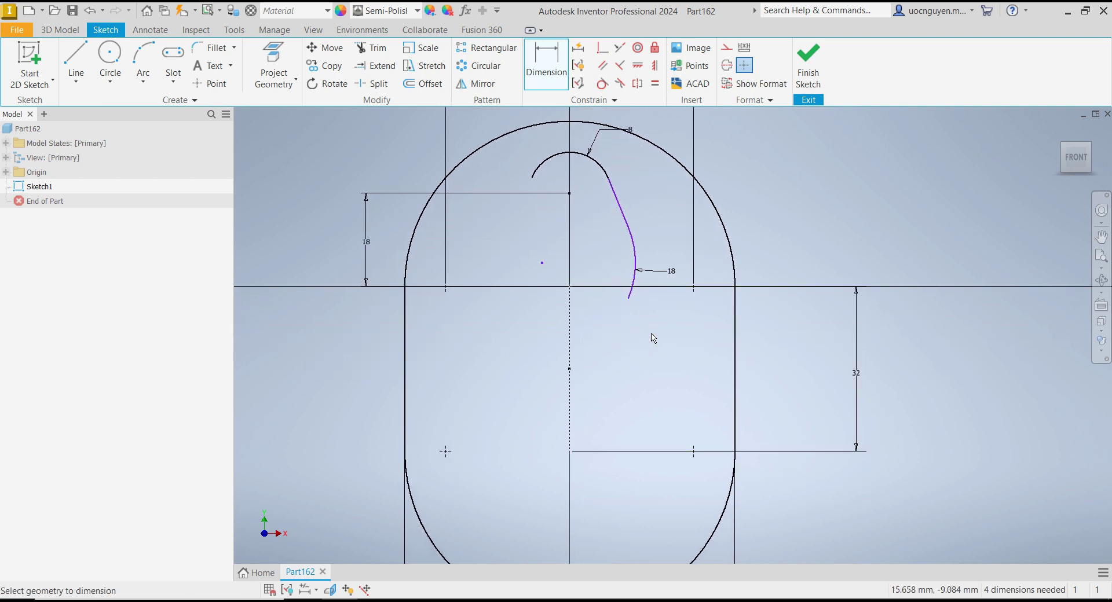
pyautogui.press('Escape')
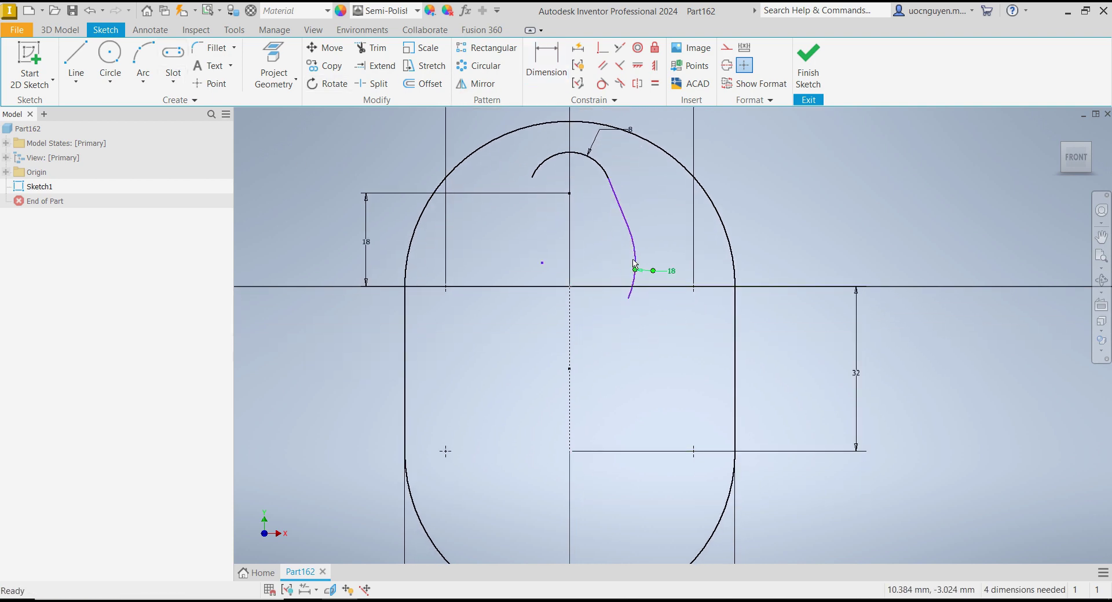
# Reshape the spline and make it tangent to the small upper arc.
pyautogui.moveTo(630, 231); pyautogui.dragTo(648, 222)
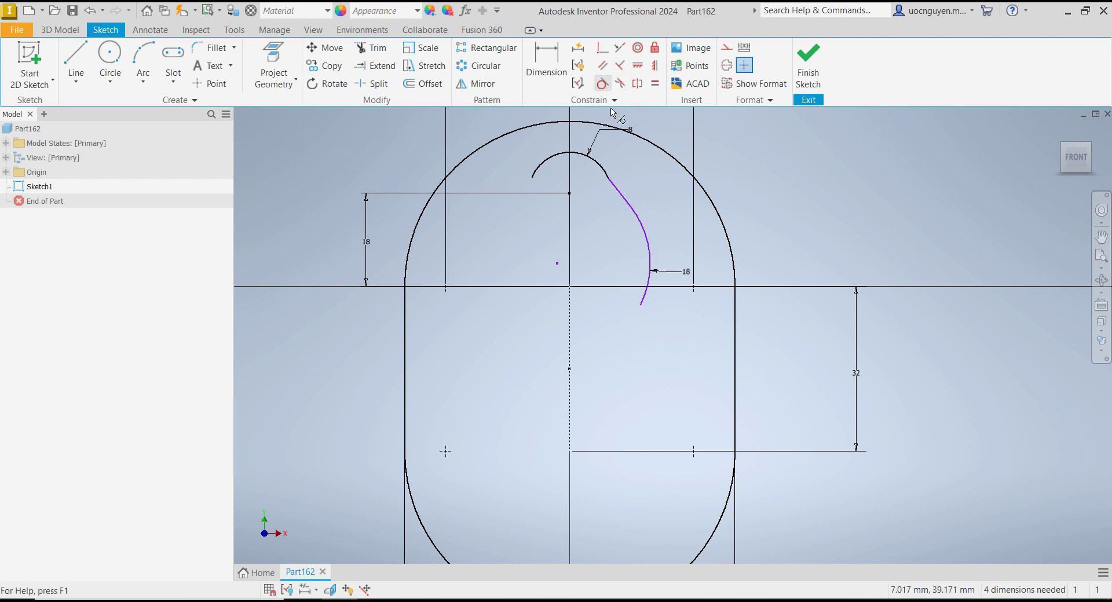
pyautogui.click(602, 170)
pyautogui.click(615, 189)
pyautogui.press('Escape')
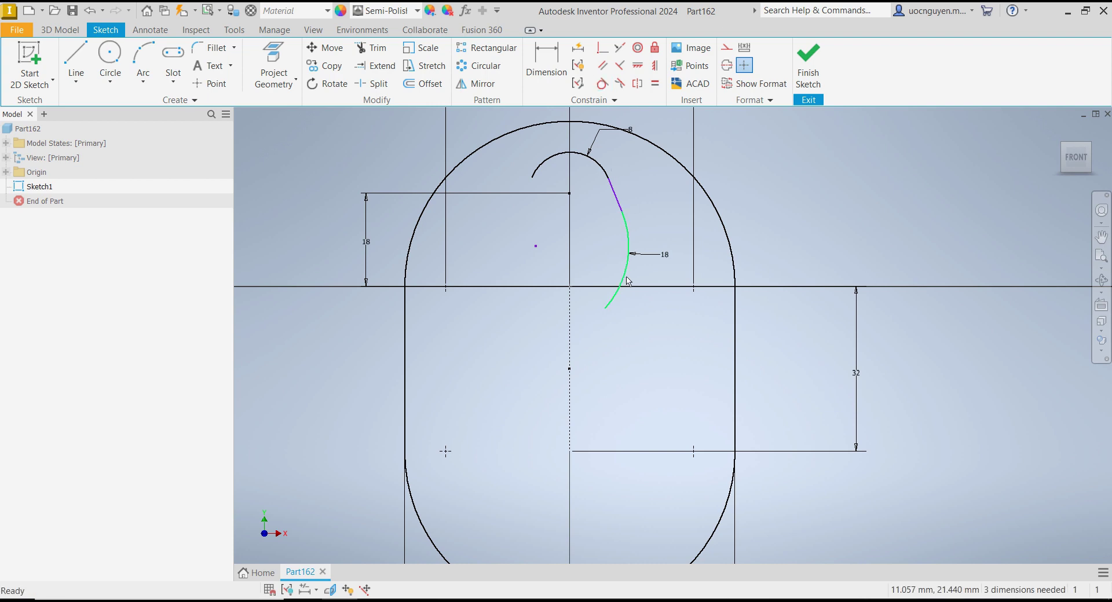
pyautogui.moveTo(604, 316); pyautogui.dragTo(645, 317)
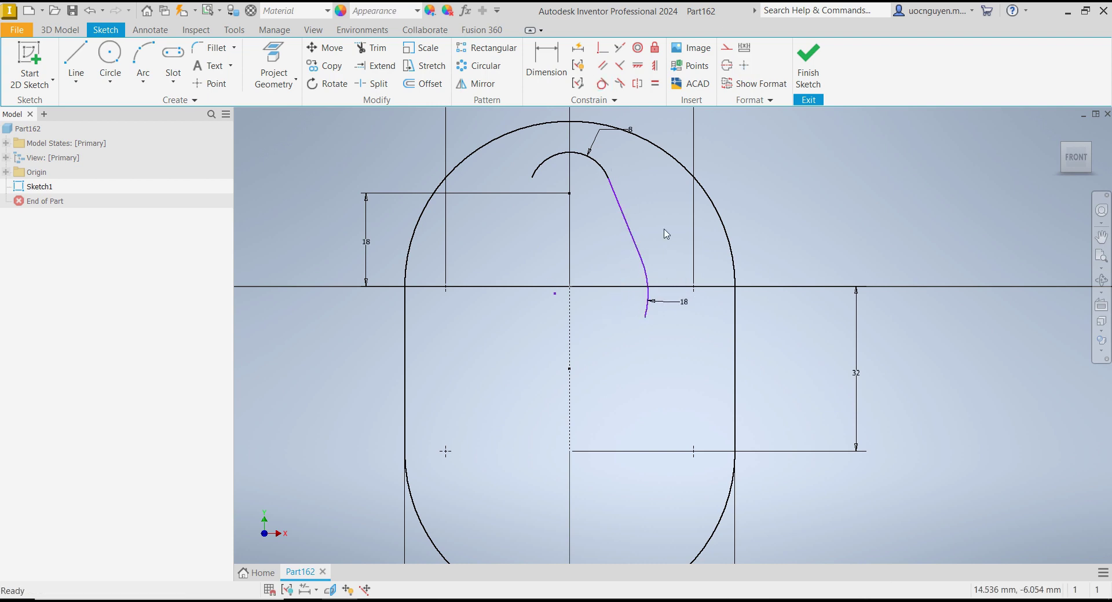
# Start the Line tool to continue the sketch below the curve.
pyautogui.click(75, 63)
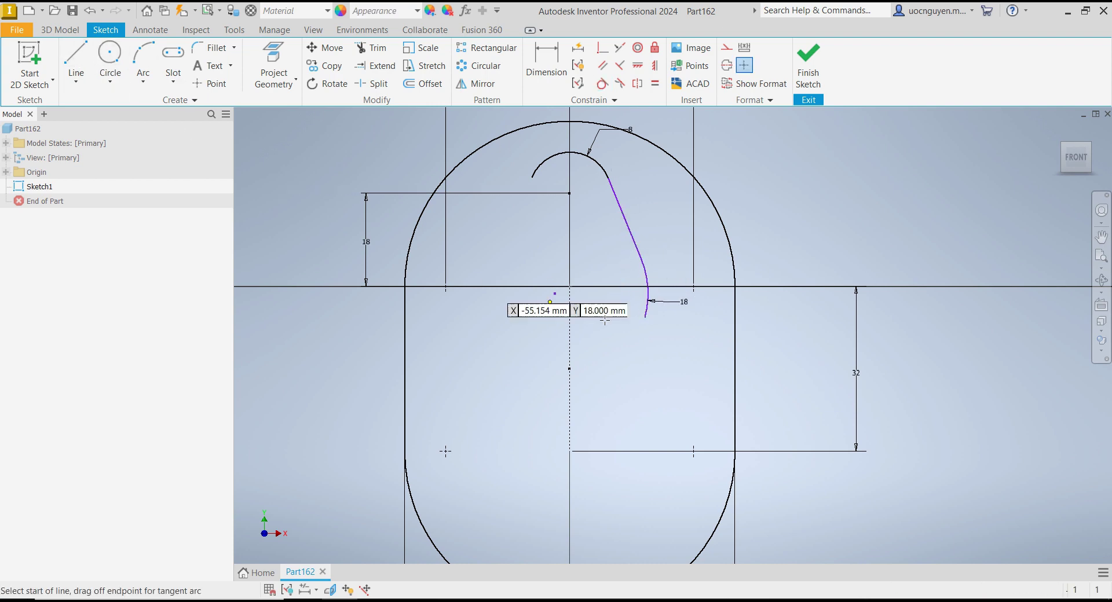
# Draw a vertical line down from the spline's end and make it tangent to the spline.
pyautogui.click(645, 318)
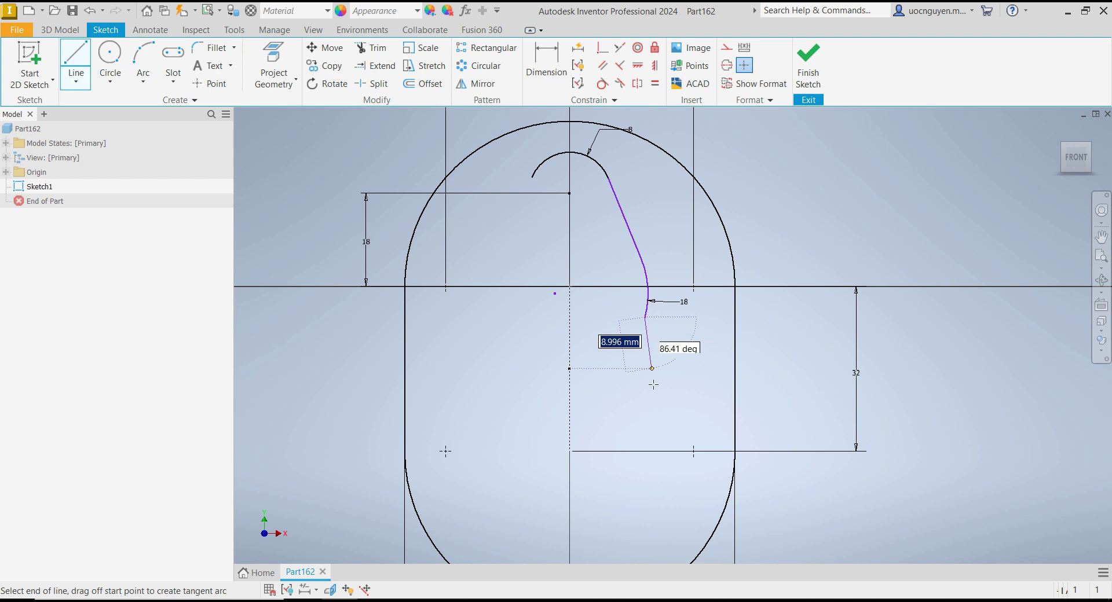
pyautogui.click(644, 417)
pyautogui.moveTo(615, 367); pyautogui.dragTo(597, 293, button='middle')
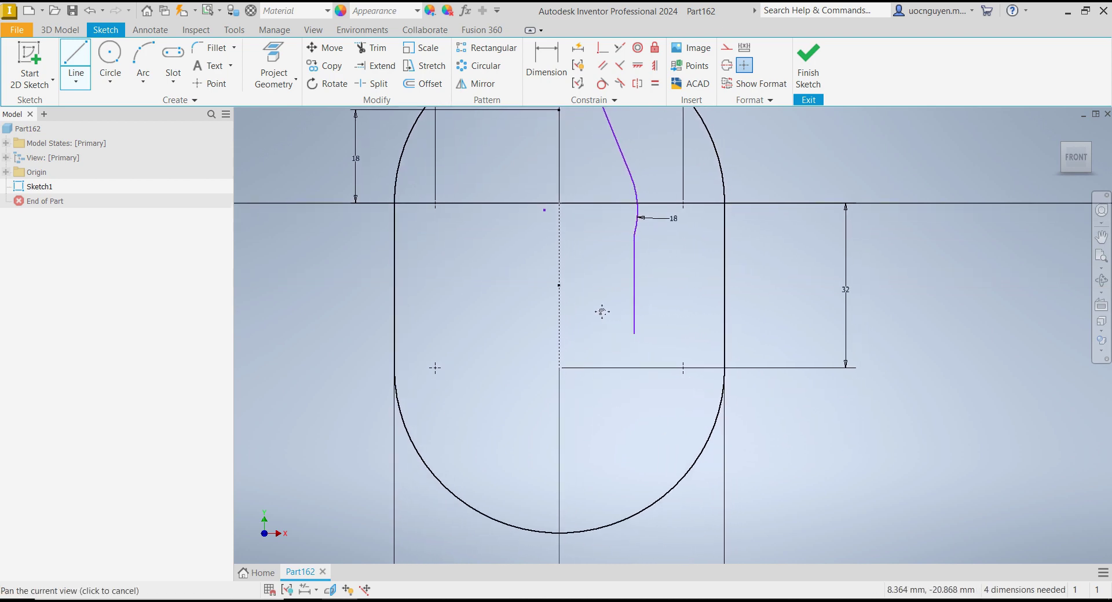
pyautogui.click(603, 83)
pyautogui.click(631, 246)
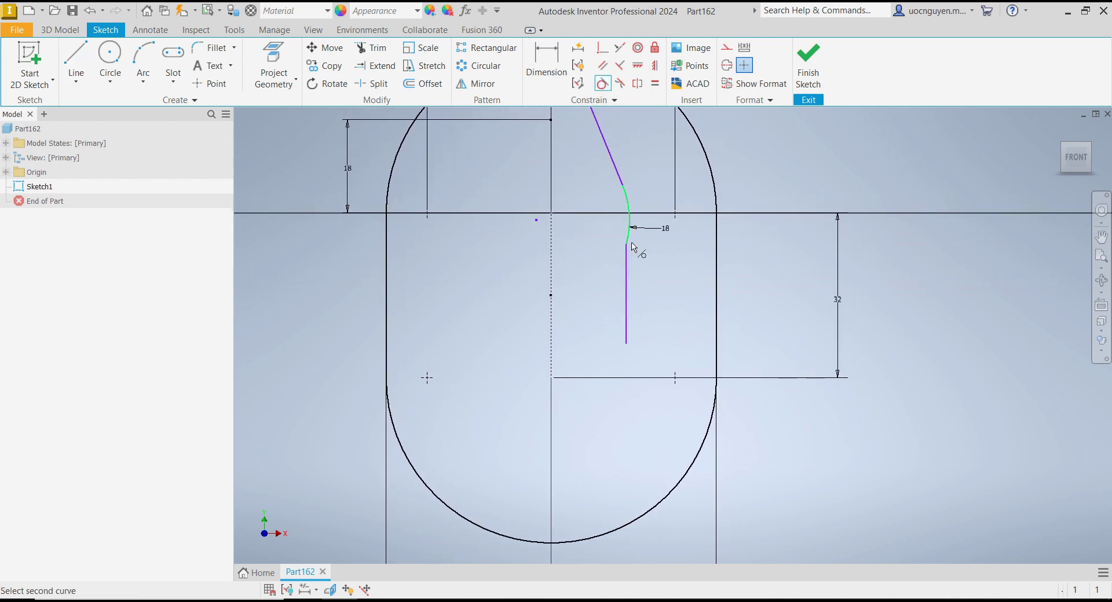
pyautogui.click(628, 272)
pyautogui.press('Escape')
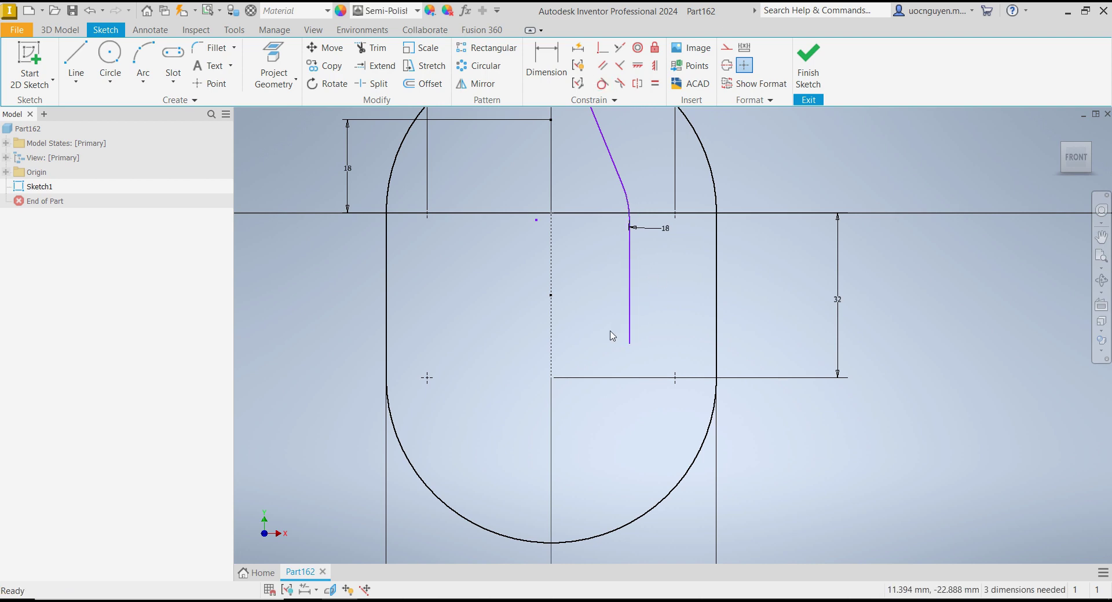
pyautogui.moveTo(610, 332); pyautogui.dragTo(614, 326, button='middle')
# Dimension the vertical line 12.5 mm from the centreline.
pyautogui.press('d')
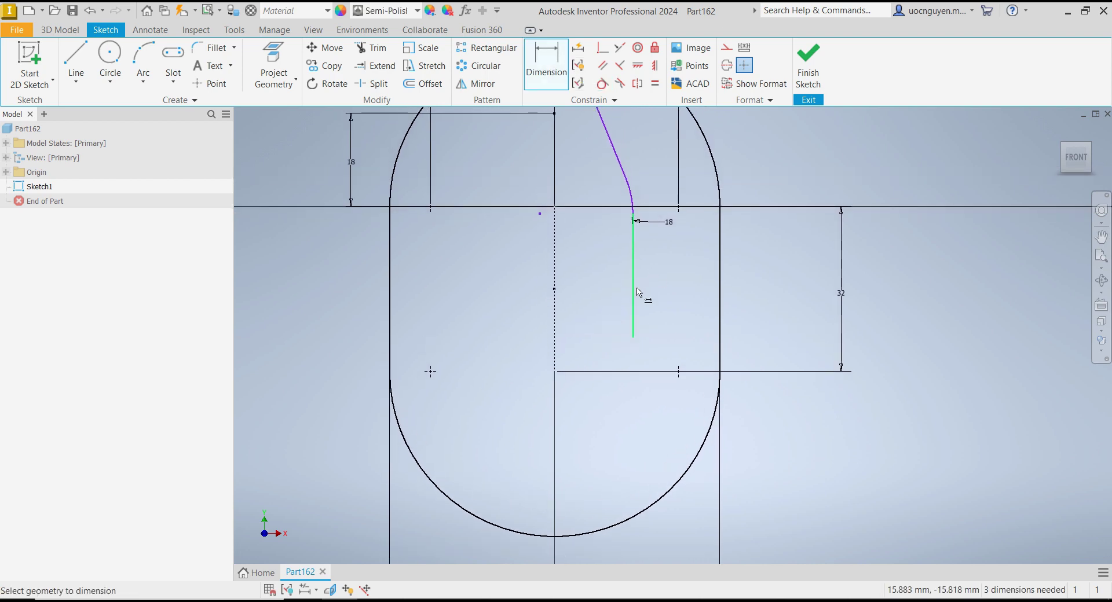
pyautogui.click(633, 292)
pyautogui.click(555, 281)
pyautogui.click(593, 283)
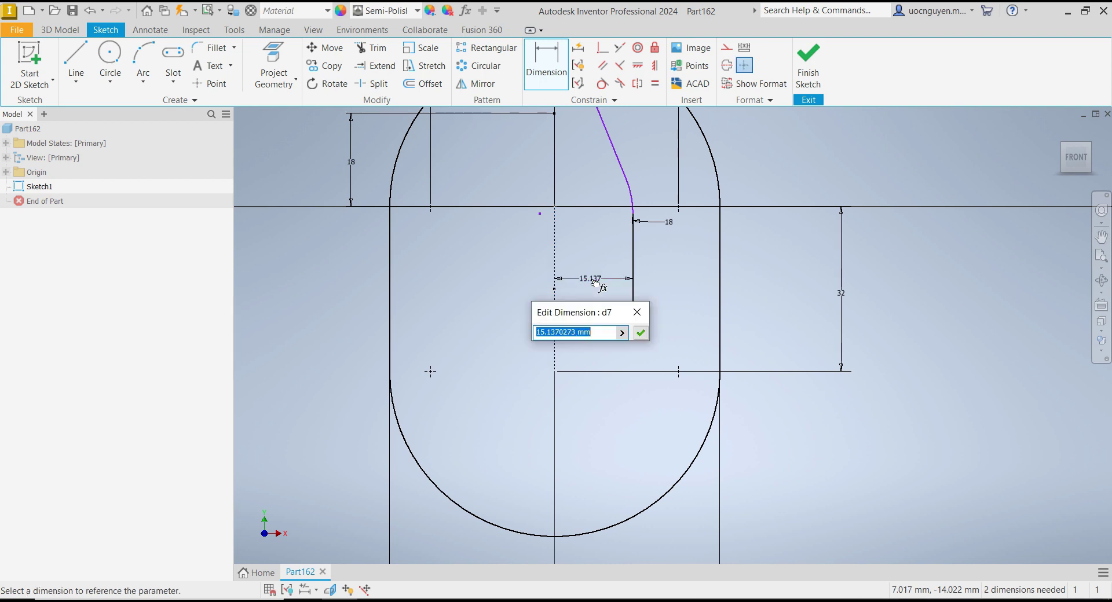
pyautogui.write('12.5')
pyautogui.press('Return')
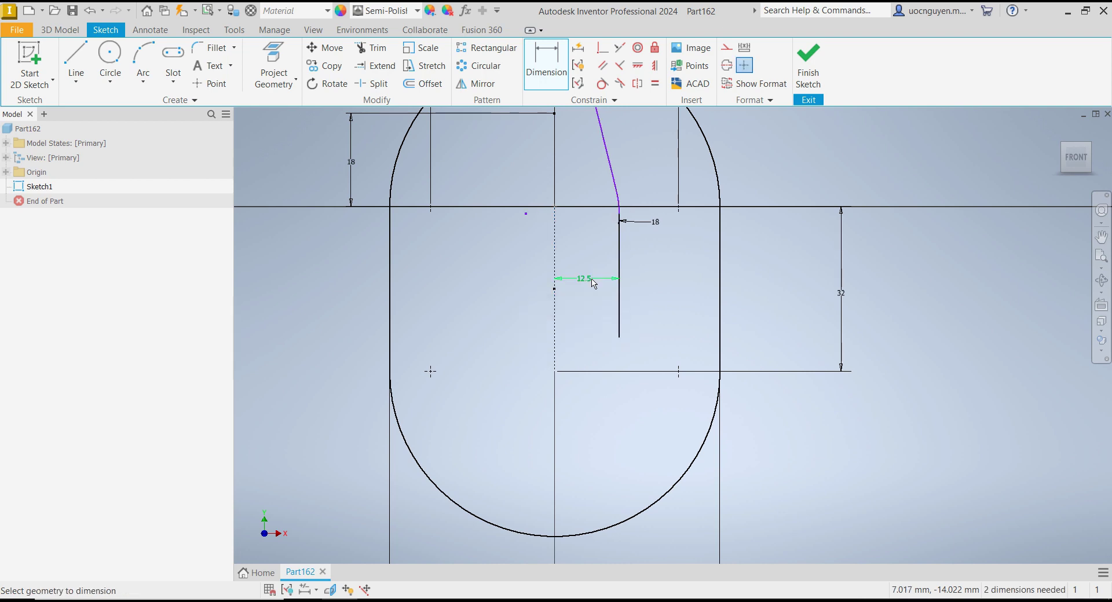
pyautogui.moveTo(673, 295); pyautogui.dragTo(648, 357, button='middle')
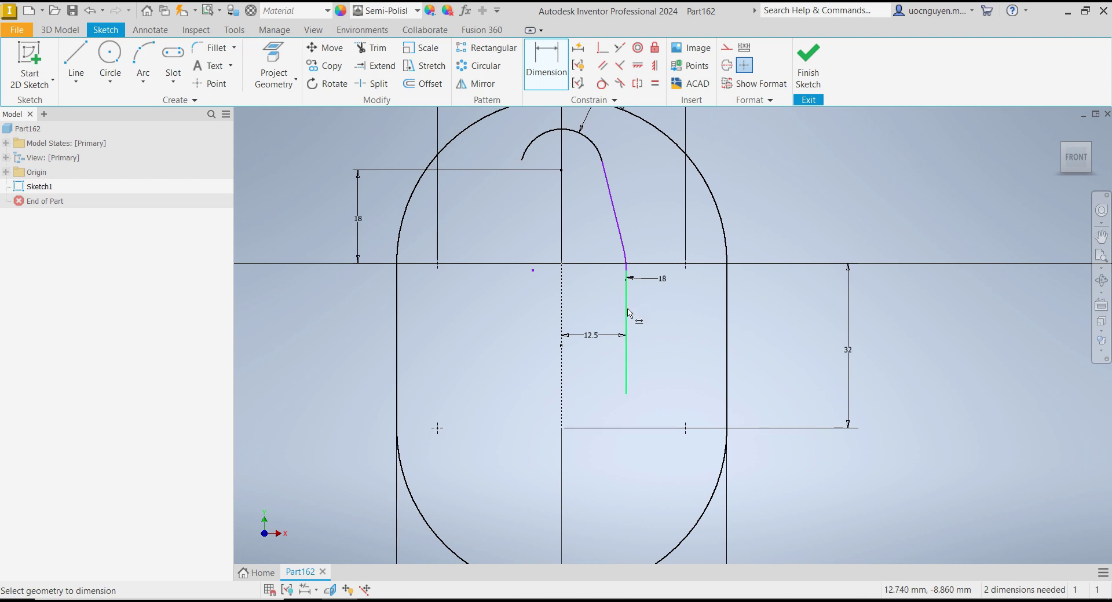
# Delete the vertical line and its dimension, then pull the curve's lower end further down.
pyautogui.press('Escape')
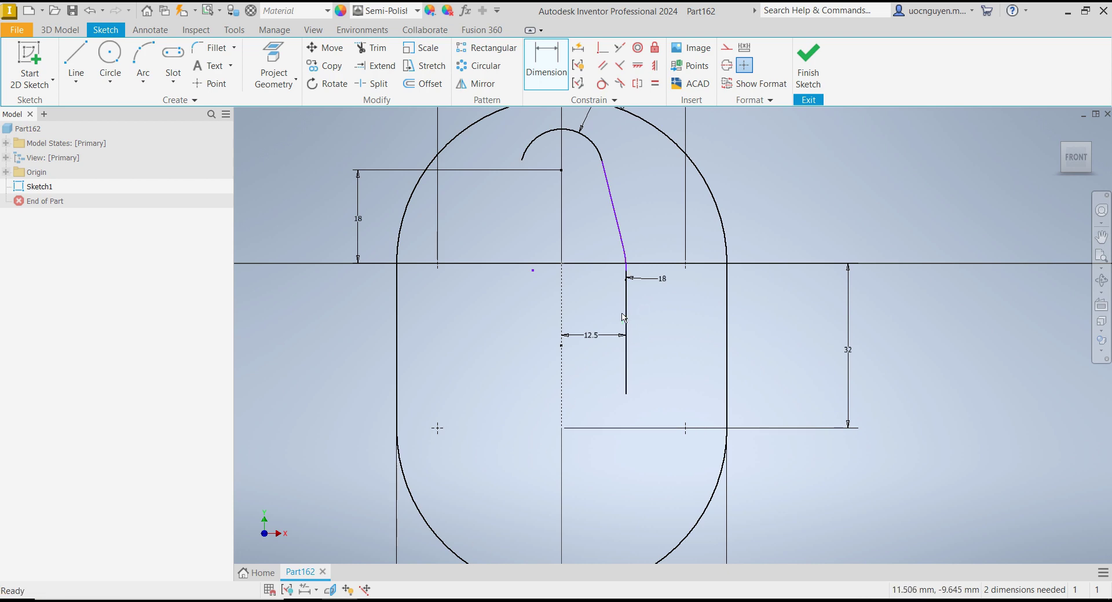
pyautogui.press('Escape')
pyautogui.click(626, 343)
pyautogui.press('Delete')
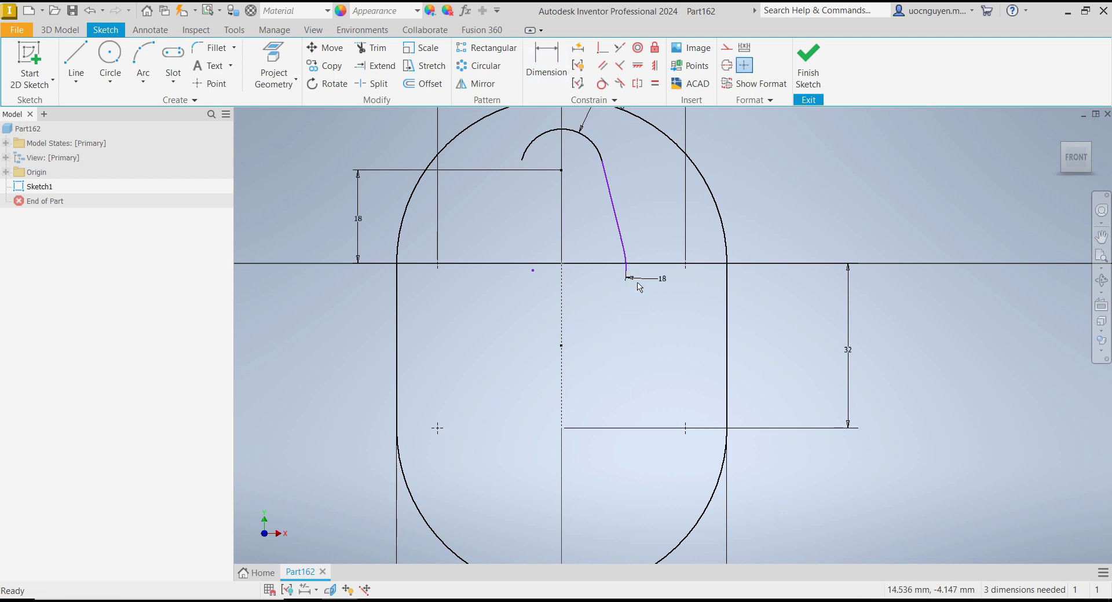
pyautogui.moveTo(626, 252); pyautogui.dragTo(631, 271)
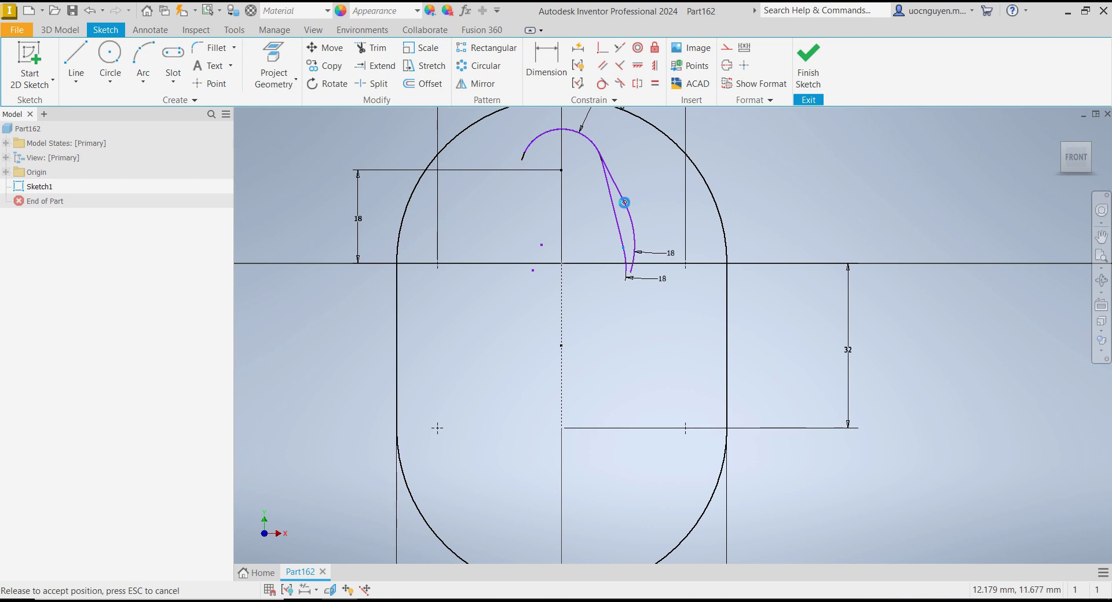
# Draw a three-point arc starting at the curve's lower end.
pyautogui.click(143, 58)
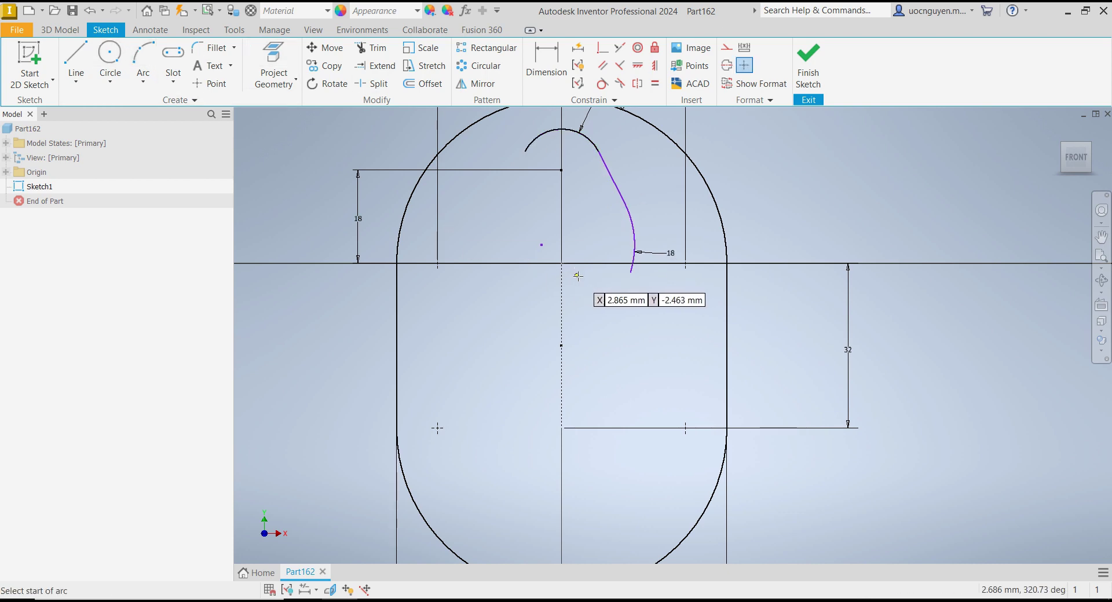
pyautogui.click(629, 276)
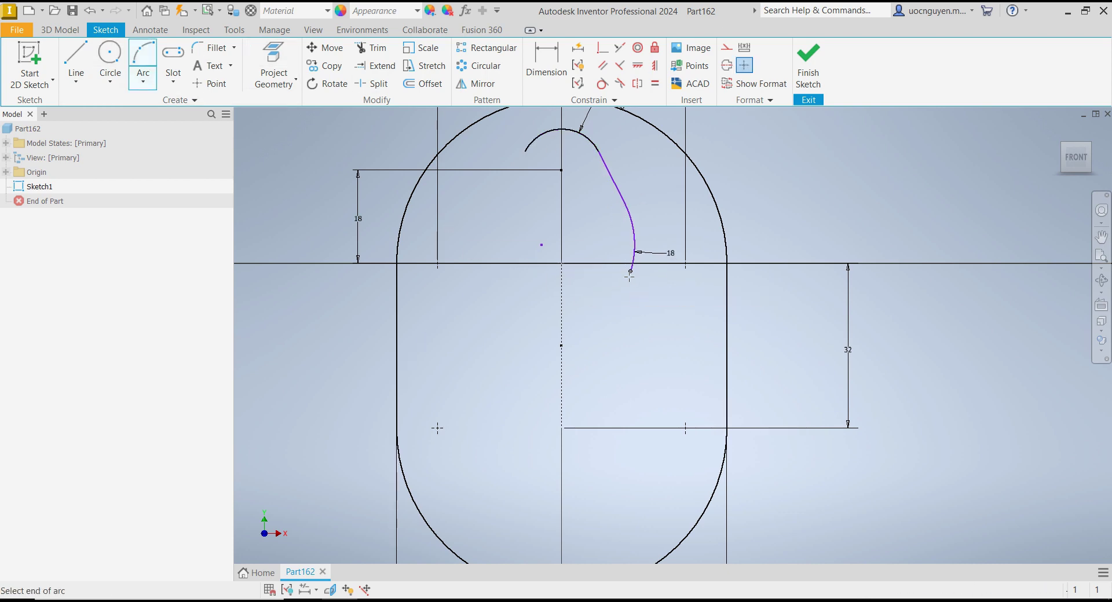
pyautogui.click(612, 311)
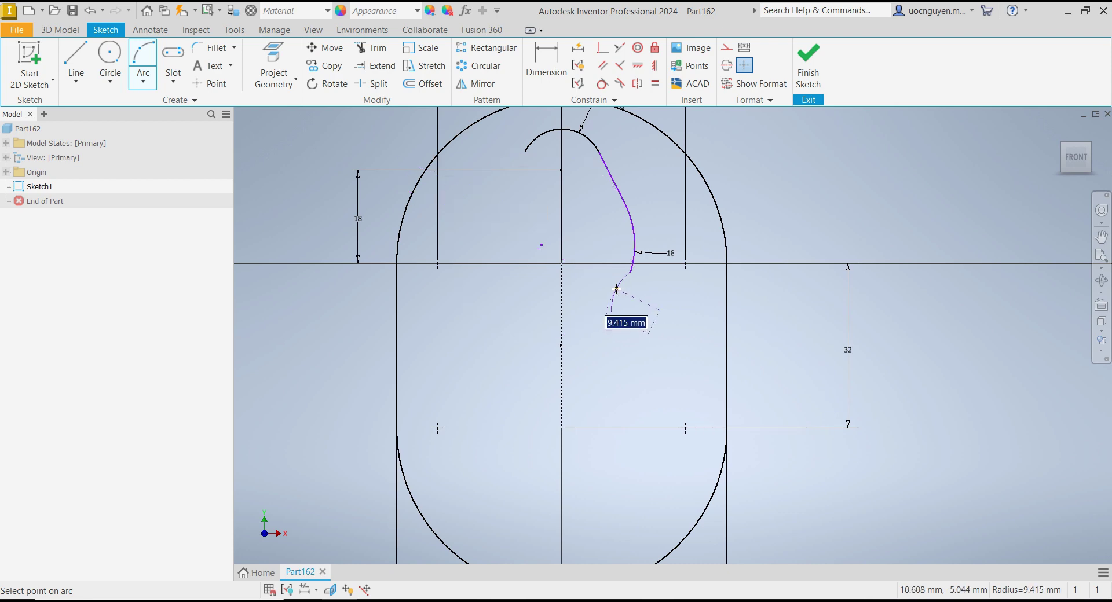
pyautogui.scroll(3, 622, 295)
pyautogui.click(615, 324)
pyautogui.scroll(-3, 615, 325)
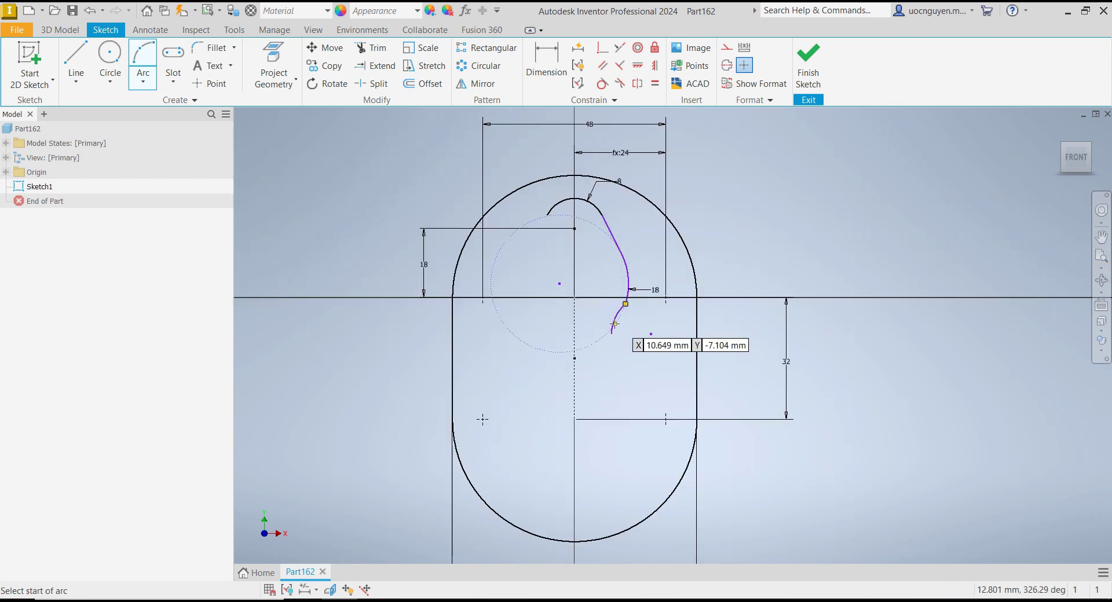
# Dimension the new arc with a 6 mm radius.
pyautogui.click(551, 78)
pyautogui.scroll(3, 630, 305)
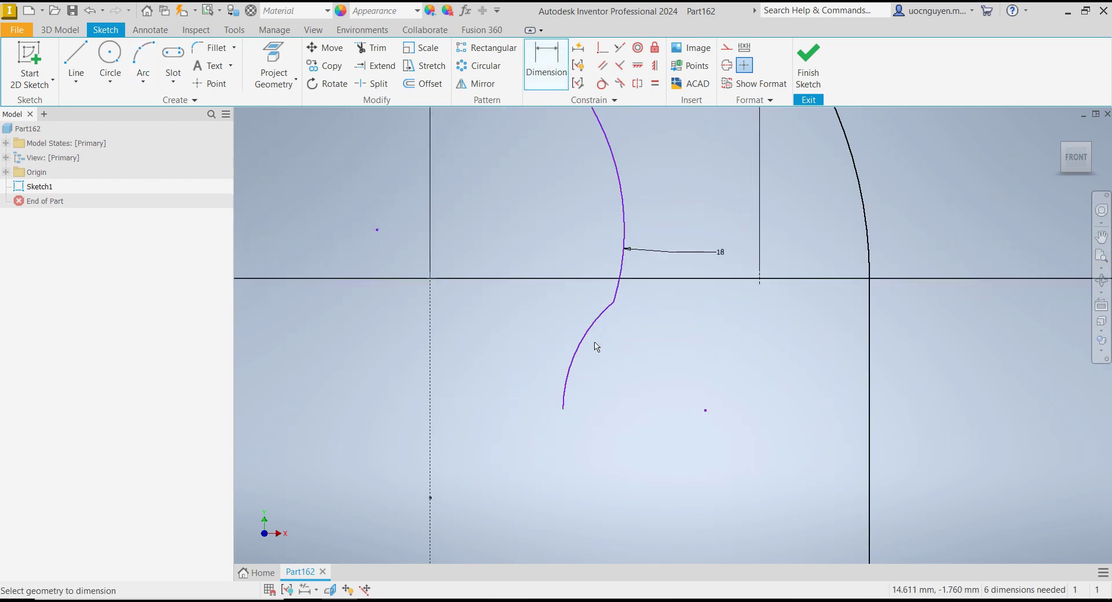
pyautogui.click(578, 371)
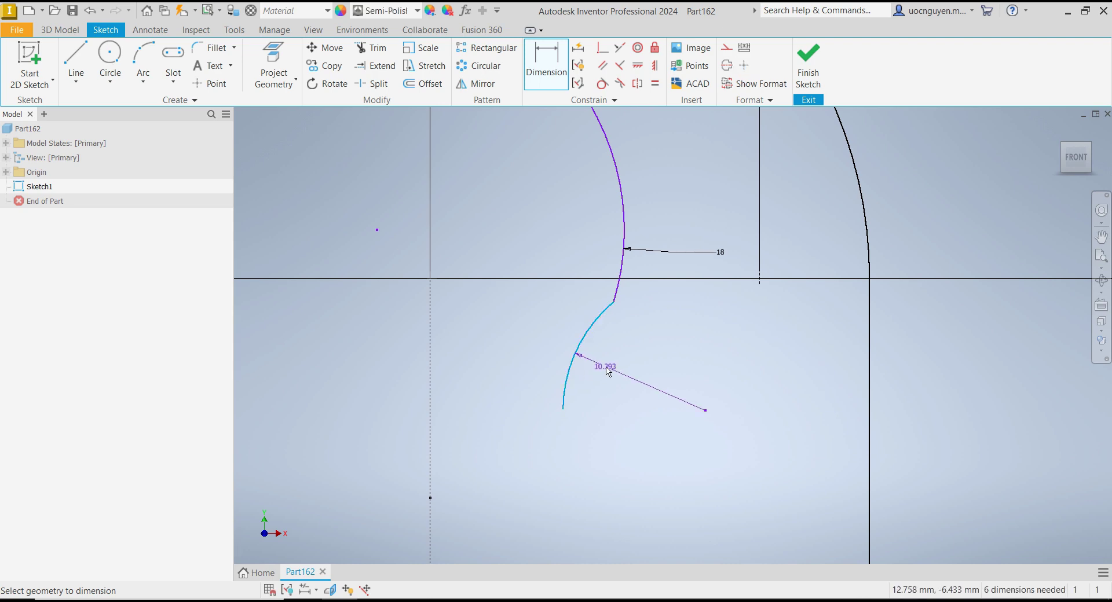
pyautogui.click(607, 367)
pyautogui.write('6')
pyautogui.press('Return')
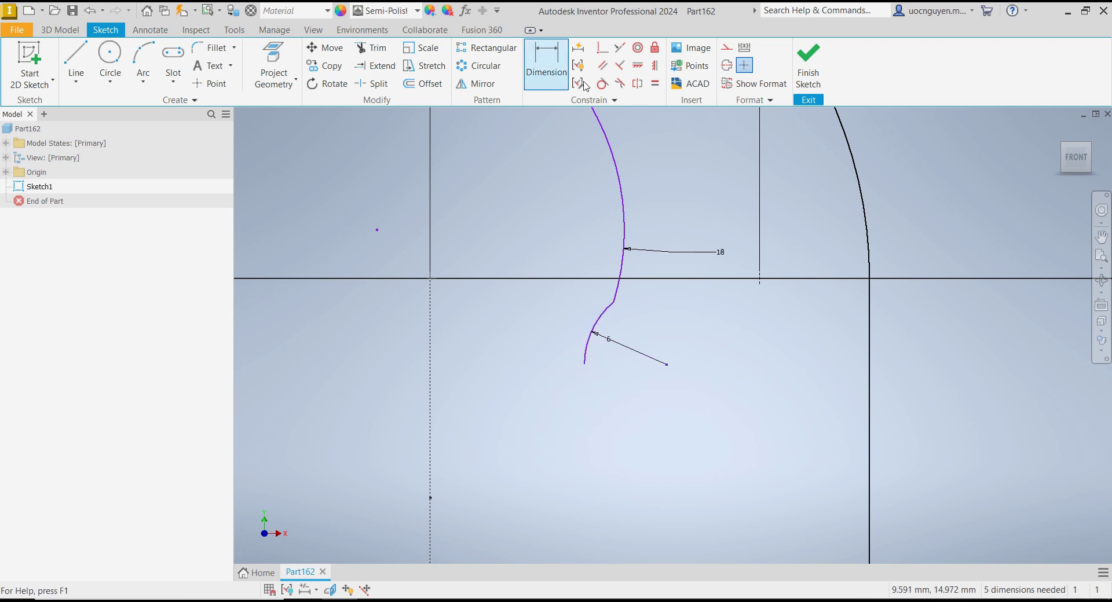
# Make the 6 mm arc tangent to the upper curve.
pyautogui.click(602, 83)
pyautogui.click(617, 296)
pyautogui.click(607, 309)
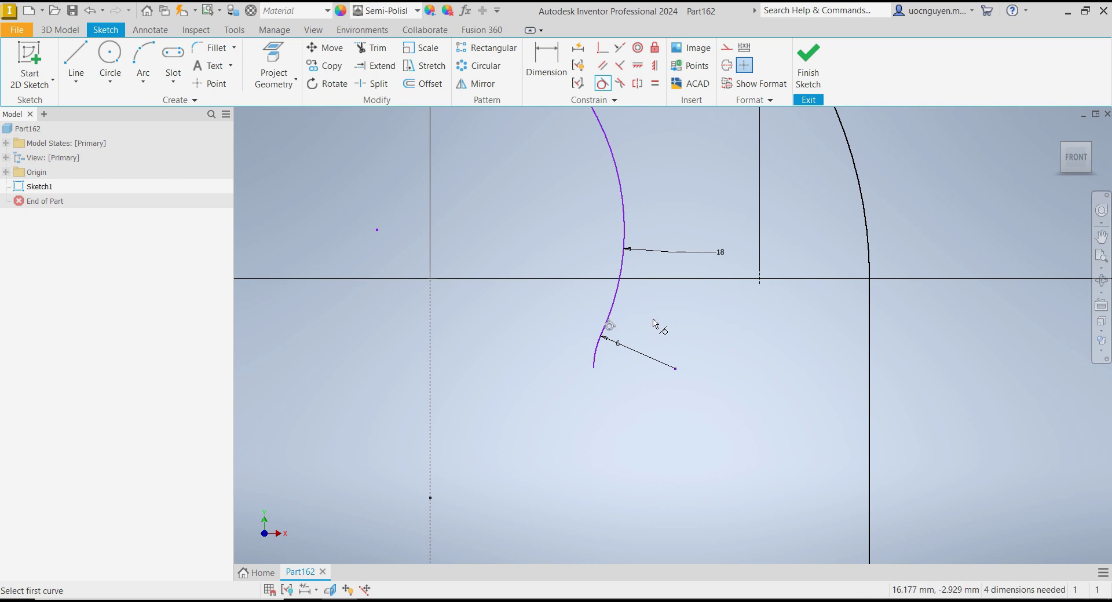
pyautogui.scroll(-2, 650, 312)
pyautogui.scroll(-1, 249, 136)
# Draw a vertical line straight down from the arc's end.
pyautogui.click(76, 63)
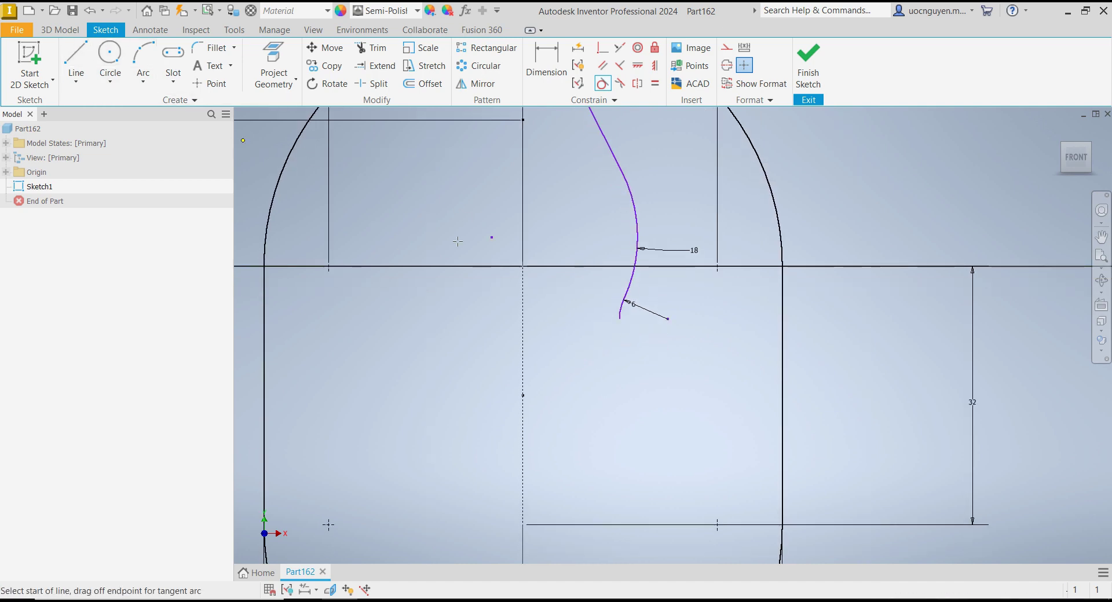
pyautogui.click(619, 318)
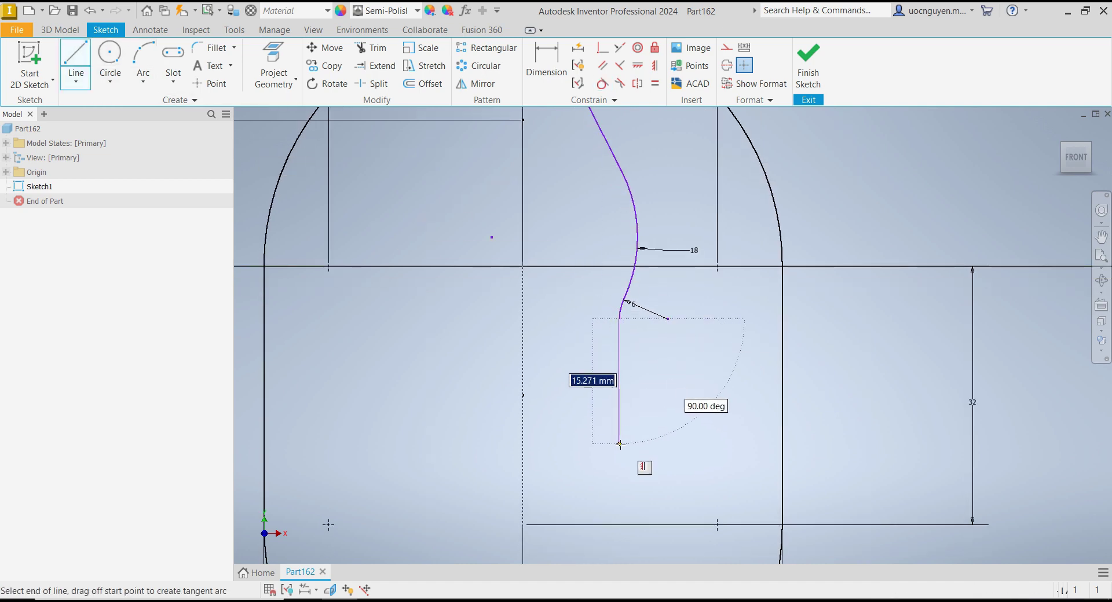
pyautogui.click(620, 444)
pyautogui.moveTo(645, 431); pyautogui.dragTo(640, 303, button='middle')
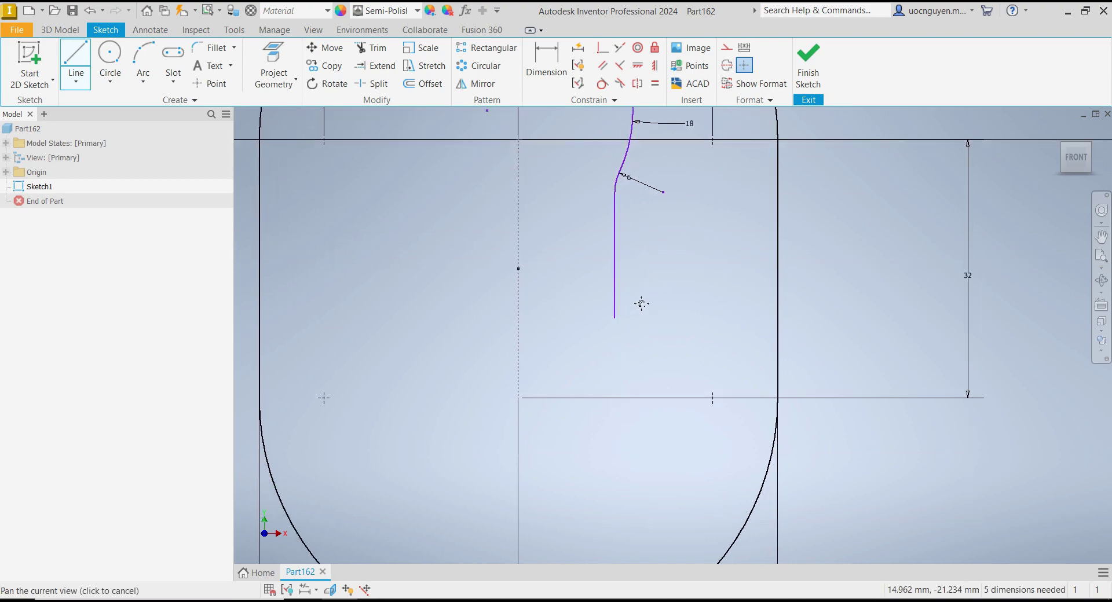
pyautogui.press('Escape')
pyautogui.hotkey('alt', 'Tab')
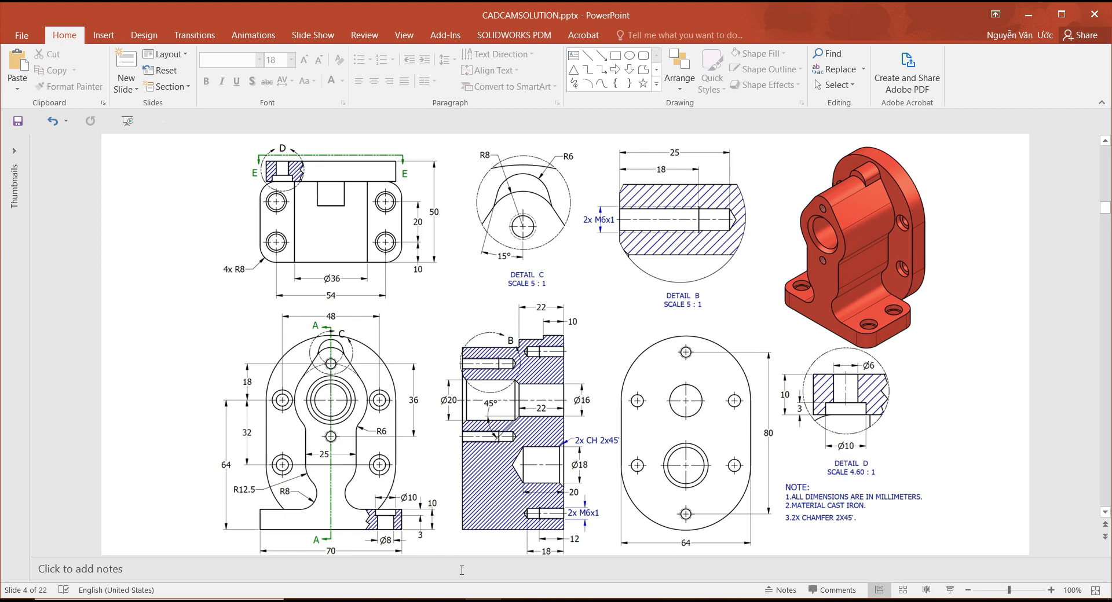
# Draw an arc from the straight line's lower end and pull its free end down-left.
pyautogui.hotkey('alt', 'Tab')
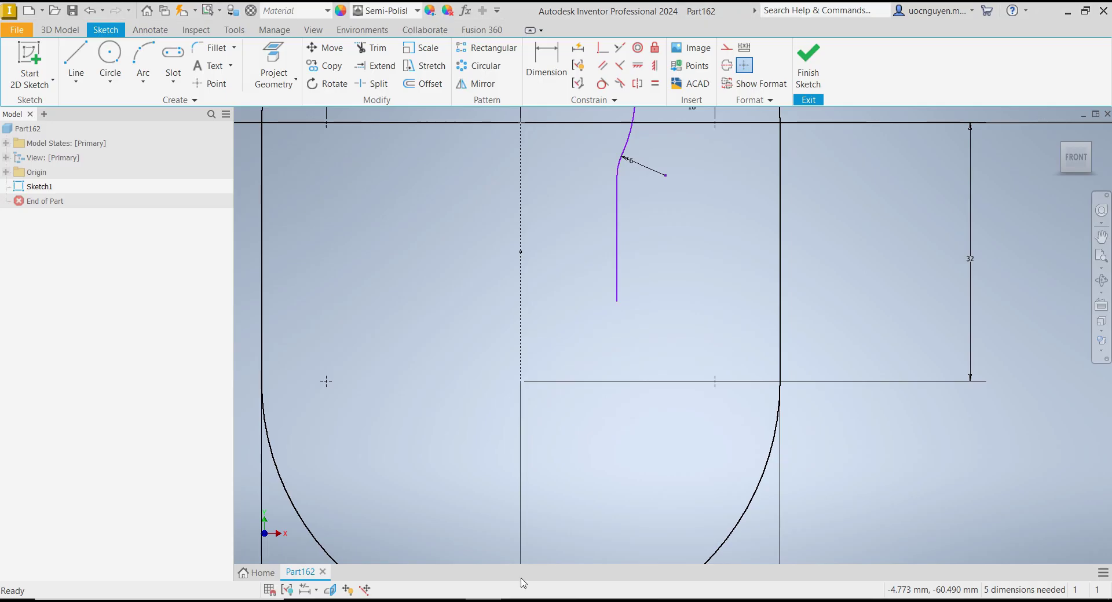
pyautogui.click(139, 63)
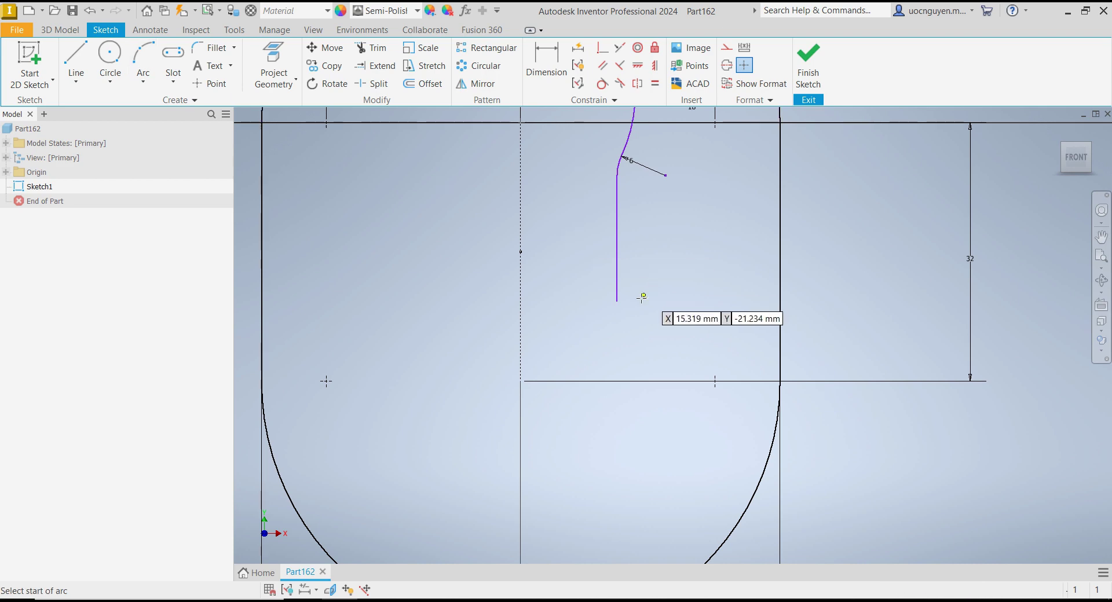
pyautogui.click(617, 301)
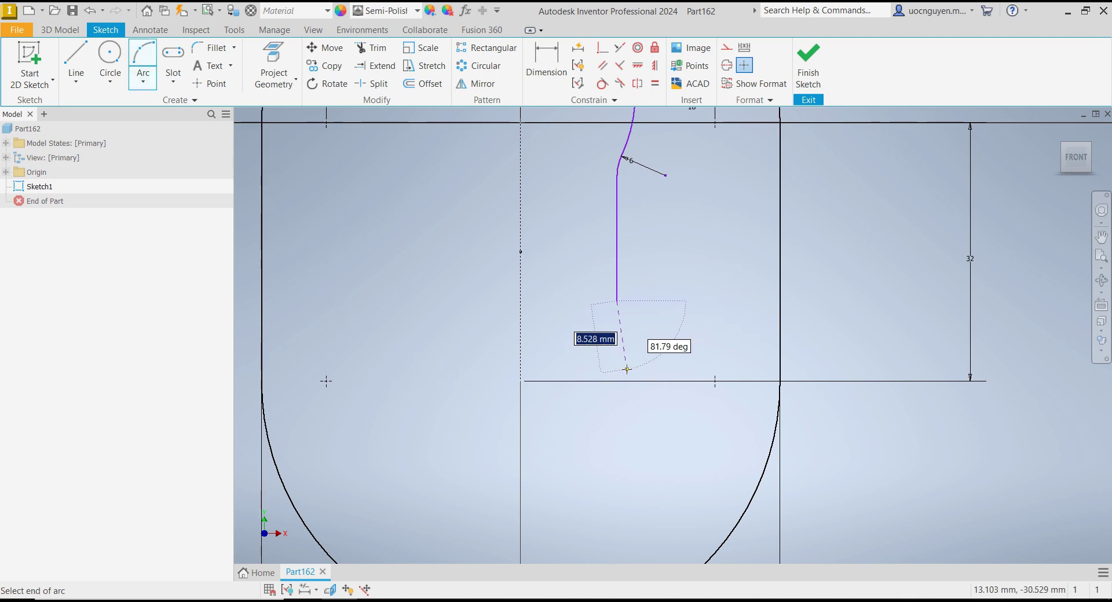
pyautogui.click(628, 368)
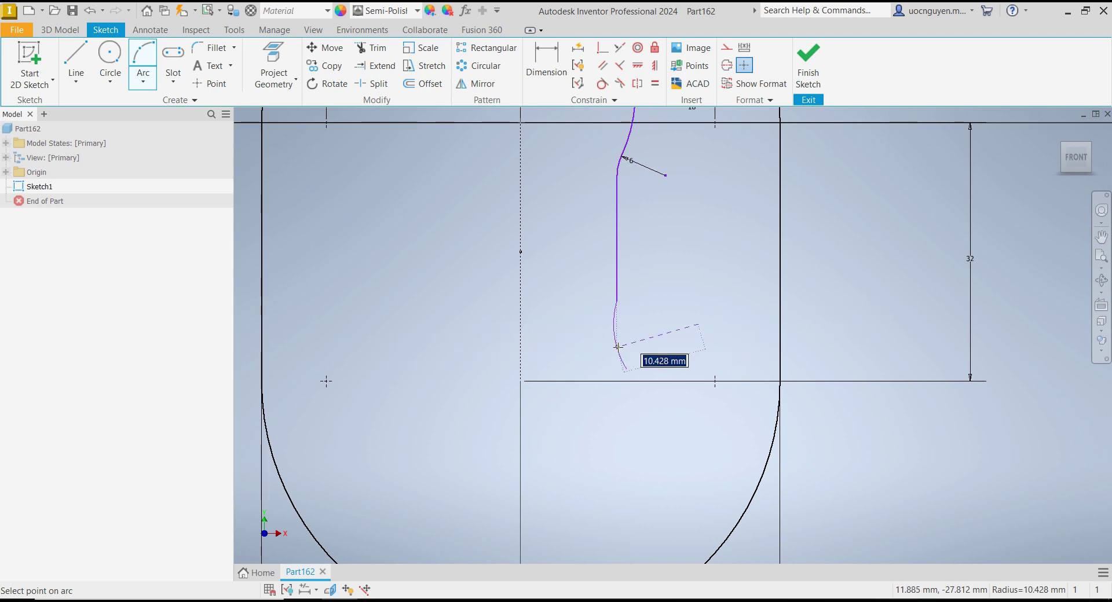
pyautogui.click(618, 347)
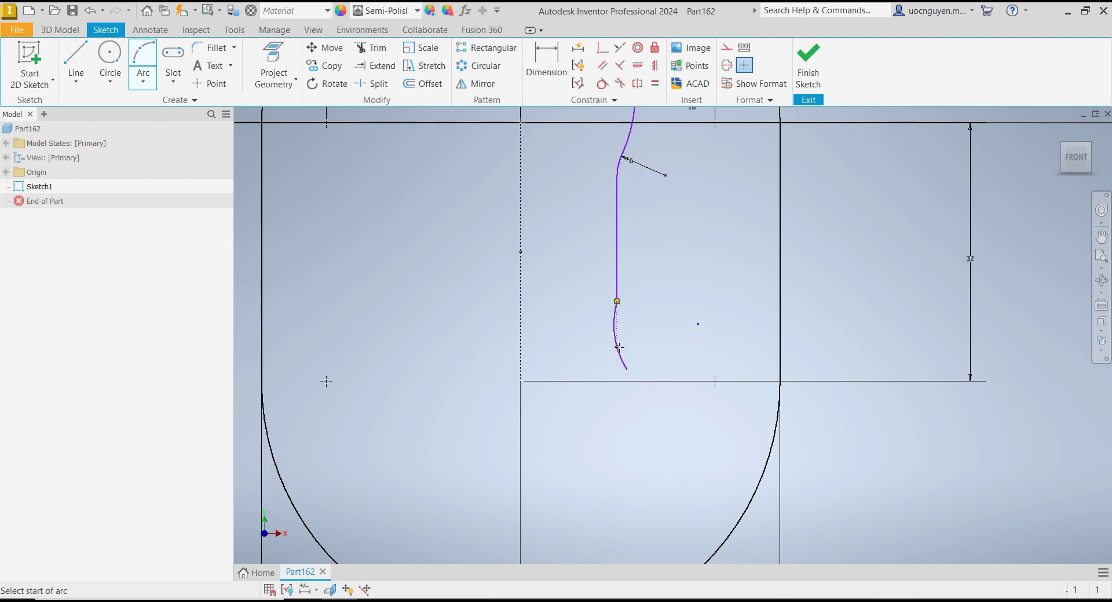
pyautogui.rightClick(676, 278)
pyautogui.click(672, 313)
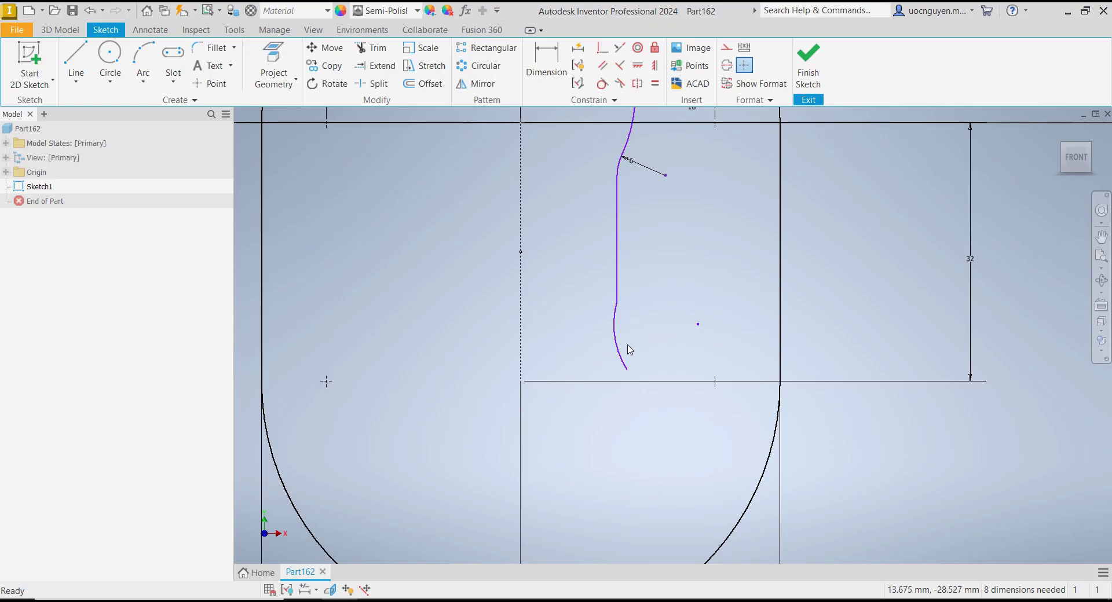
pyautogui.moveTo(626, 368); pyautogui.dragTo(590, 388)
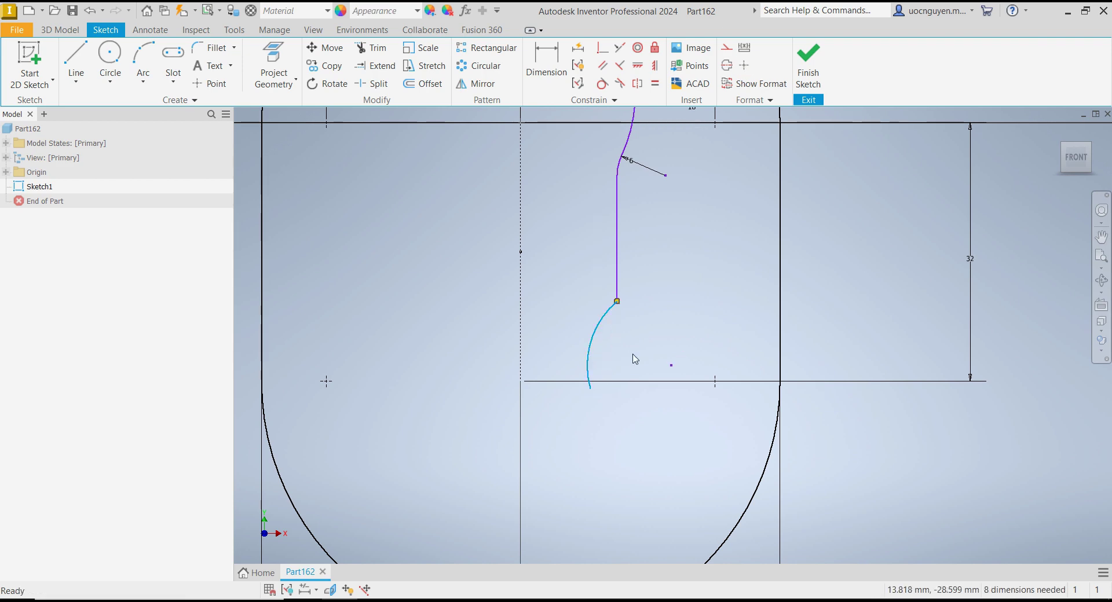
# Draw a new arc from the line's lower end plus a second connected arc curving down-right.
pyautogui.click(142, 58)
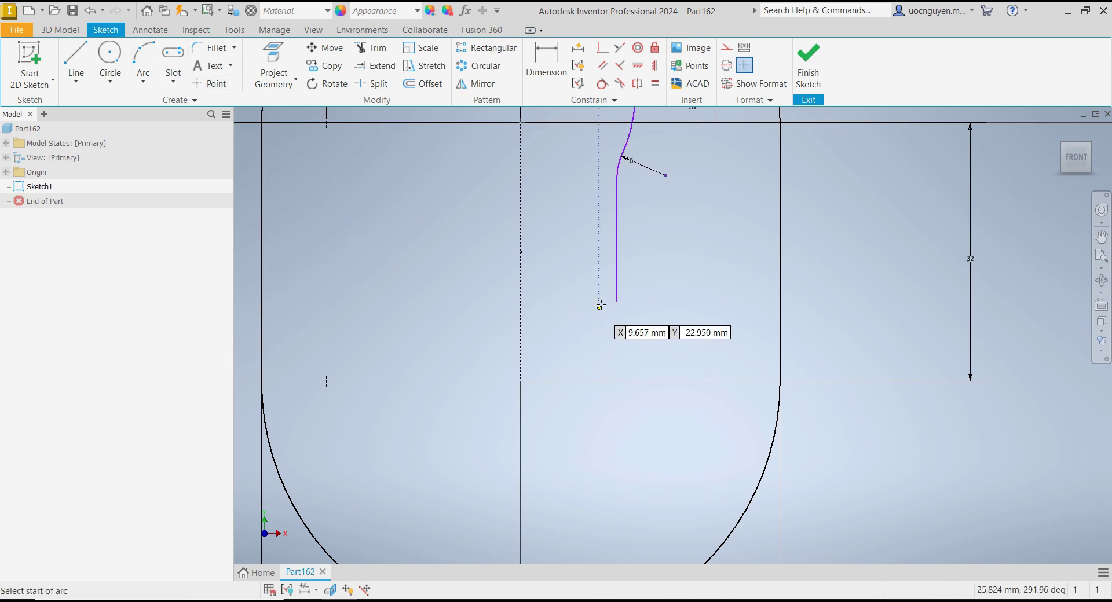
pyautogui.click(617, 300)
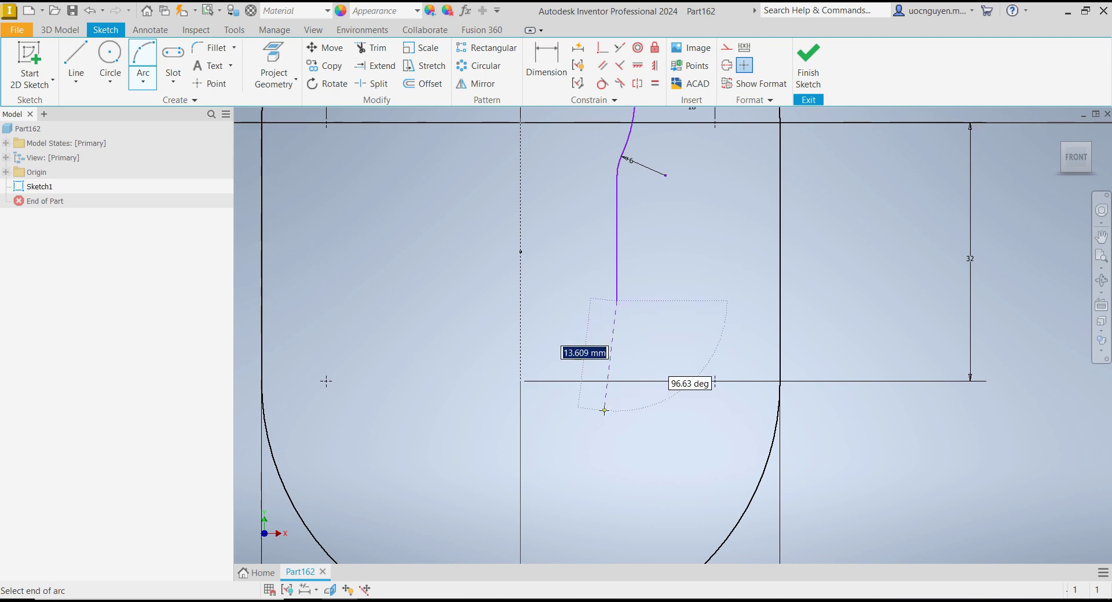
pyautogui.click(594, 405)
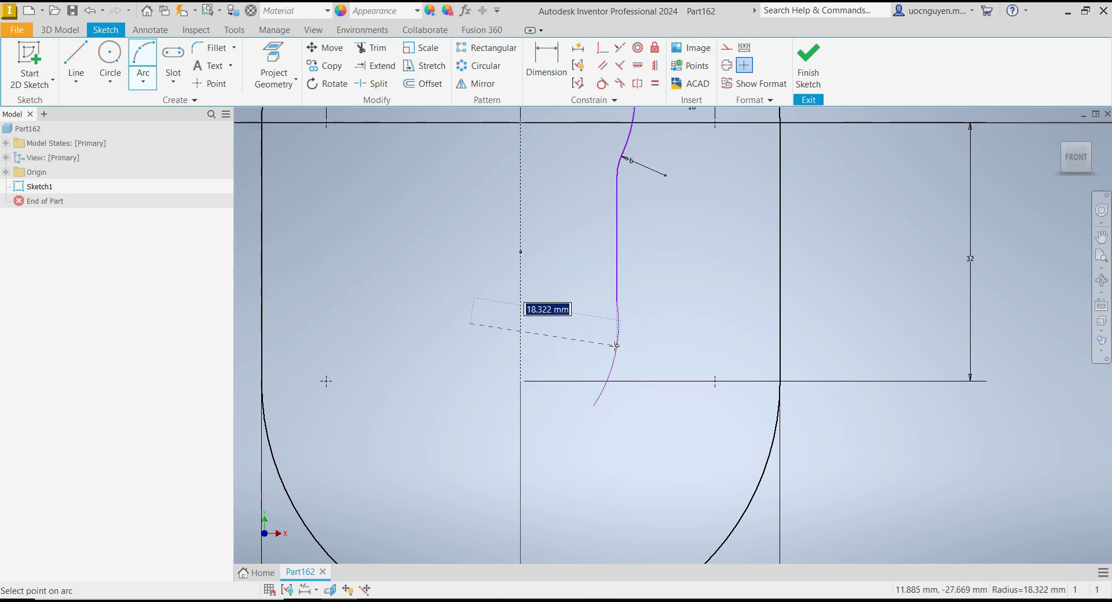
pyautogui.click(612, 343)
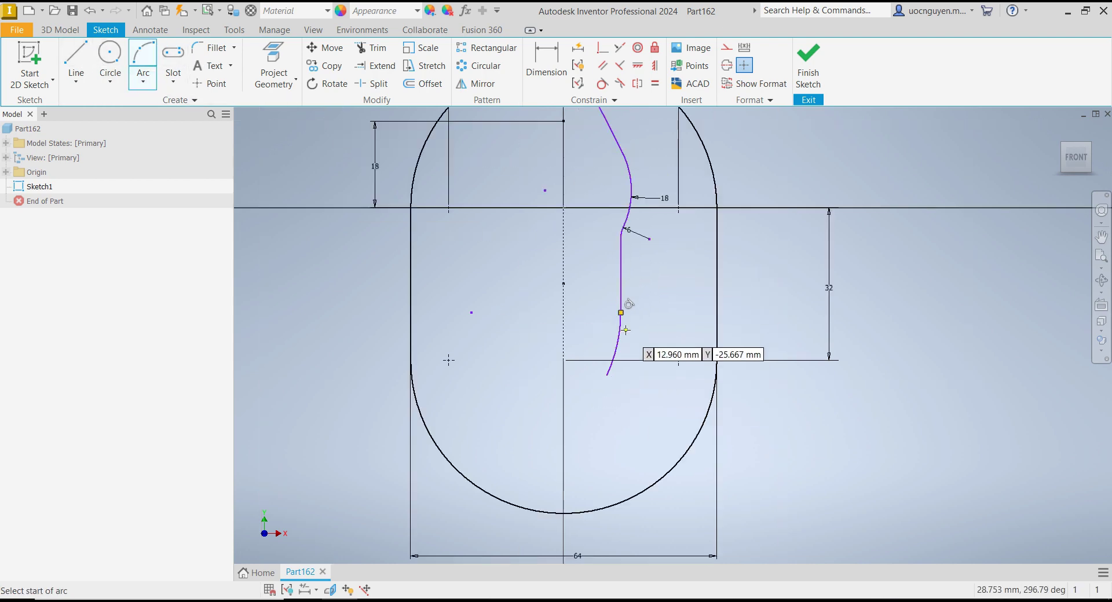
pyautogui.scroll(2, 627, 331)
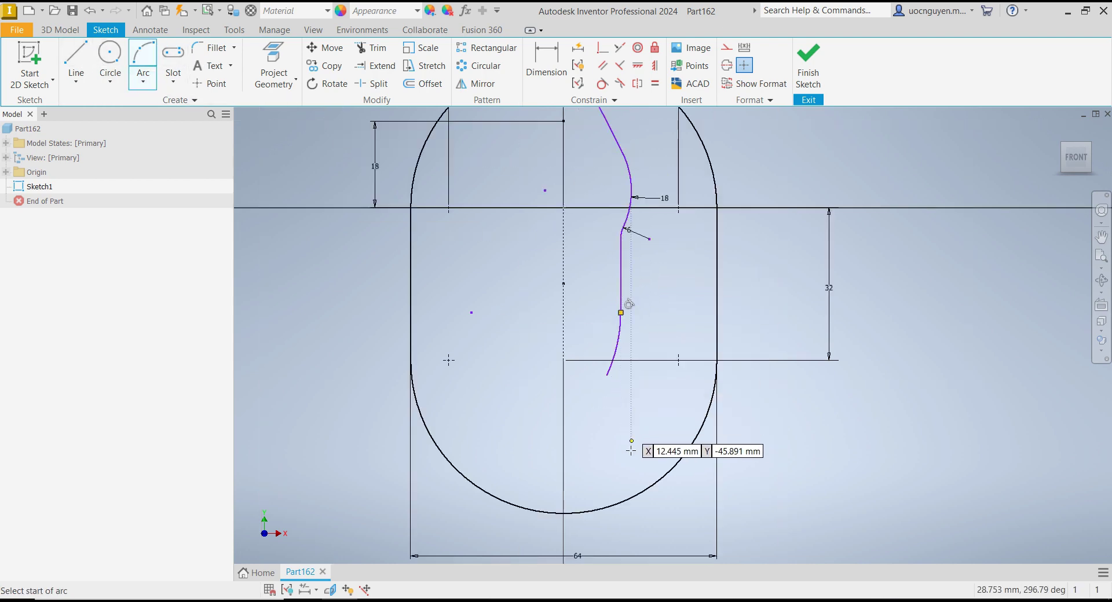
pyautogui.click(607, 375)
pyautogui.click(637, 446)
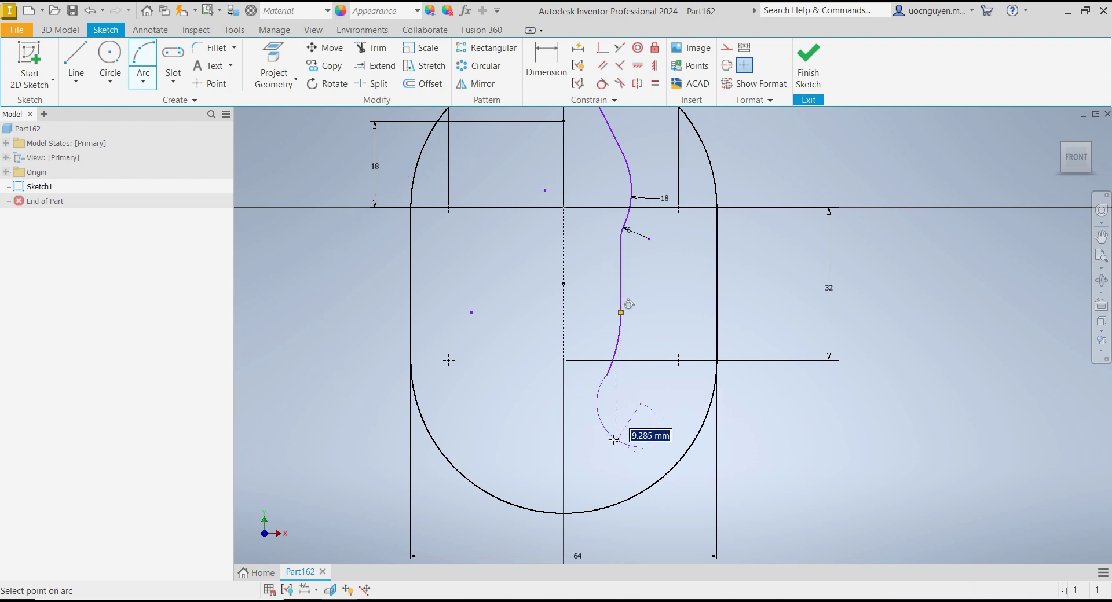
pyautogui.click(603, 402)
pyautogui.press('Escape')
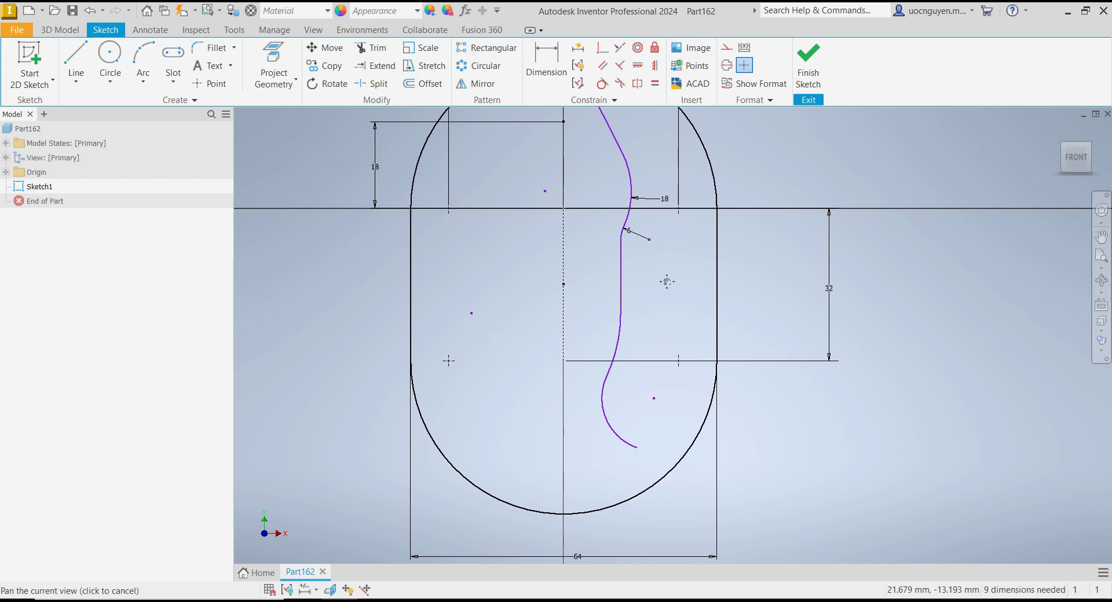
pyautogui.moveTo(660, 280); pyautogui.dragTo(654, 324, button='middle')
# Dimension the upper new arc with a 12.5 radius.
pyautogui.press('d')
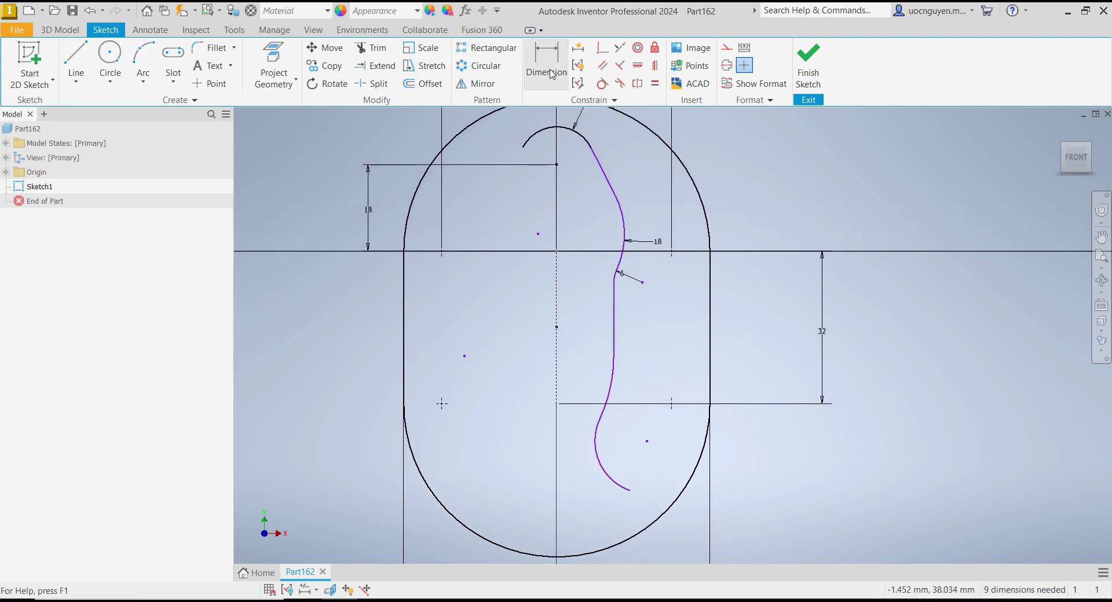
pyautogui.click(617, 386)
pyautogui.click(654, 394)
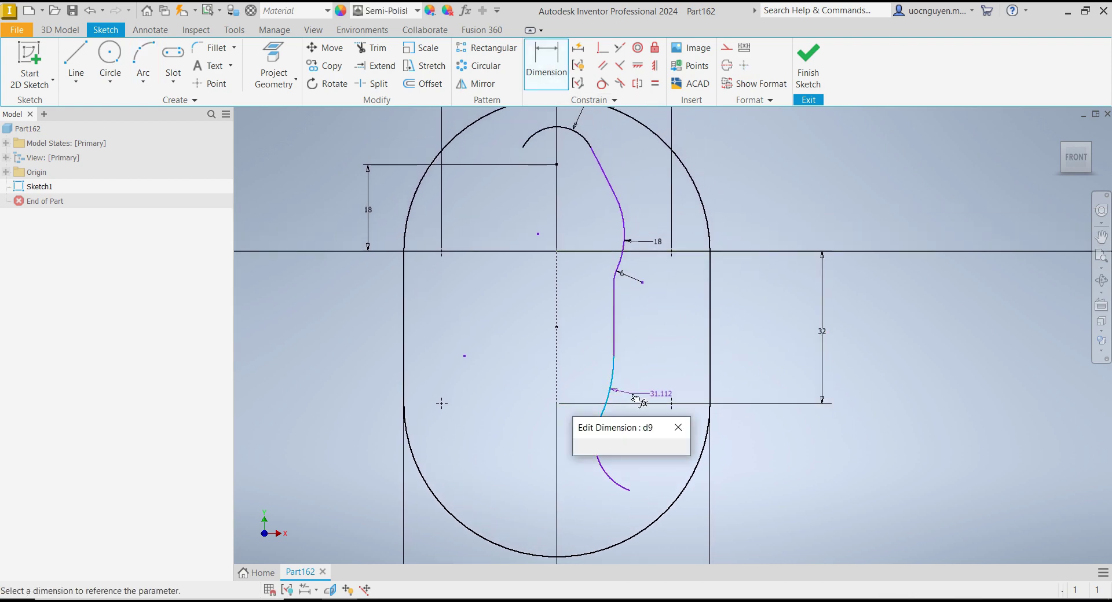
pyautogui.write('12.5')
pyautogui.press('Return')
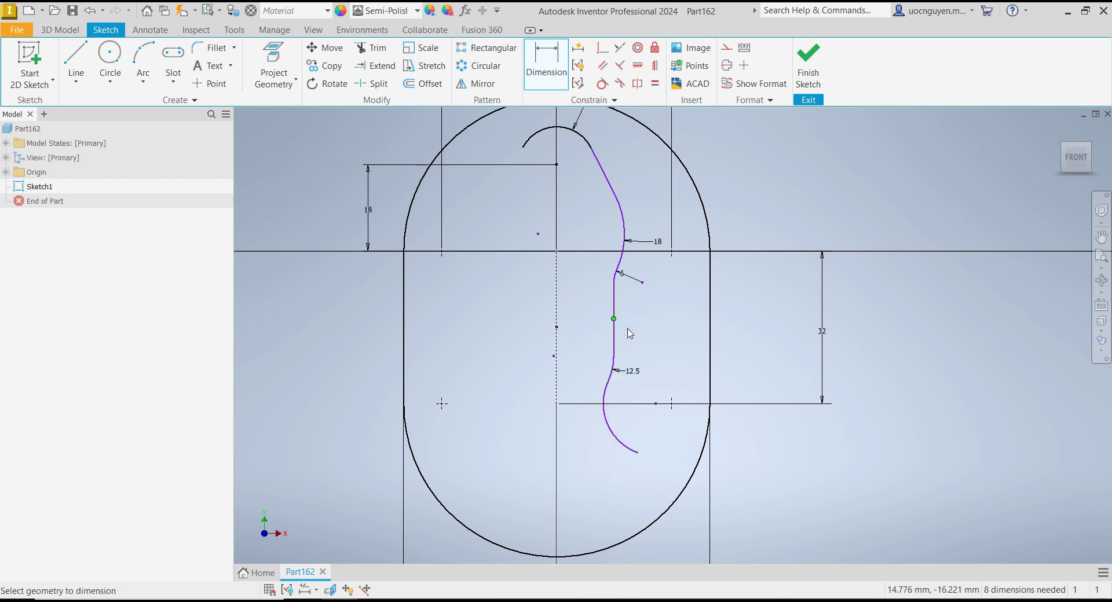
pyautogui.press('Escape')
# Place the straight section 12.5 from the vertical centreline.
pyautogui.press('d')
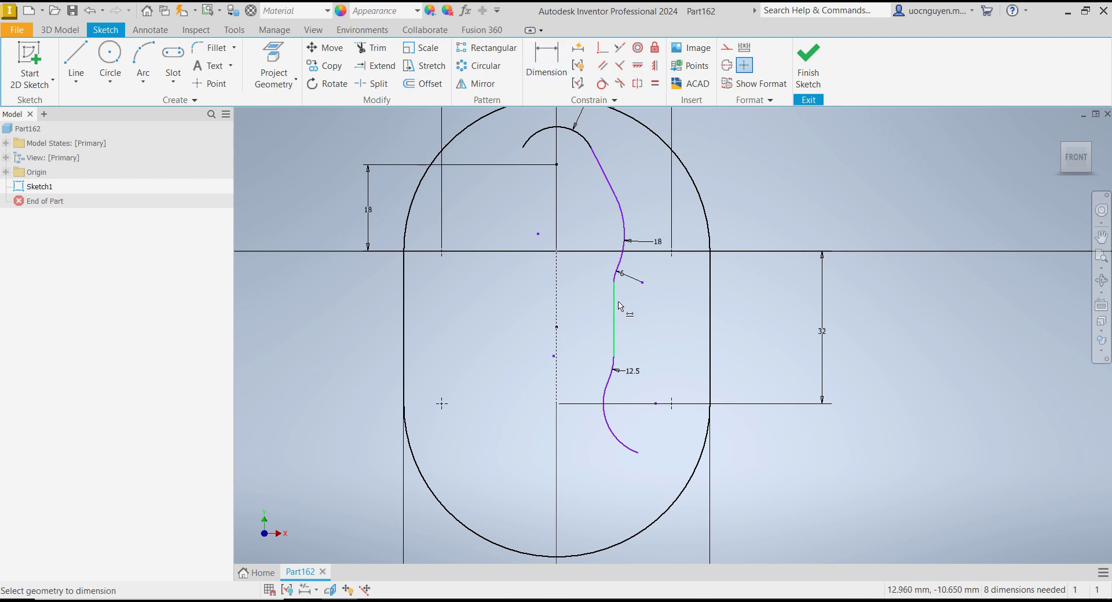
pyautogui.click(557, 315)
pyautogui.click(585, 307)
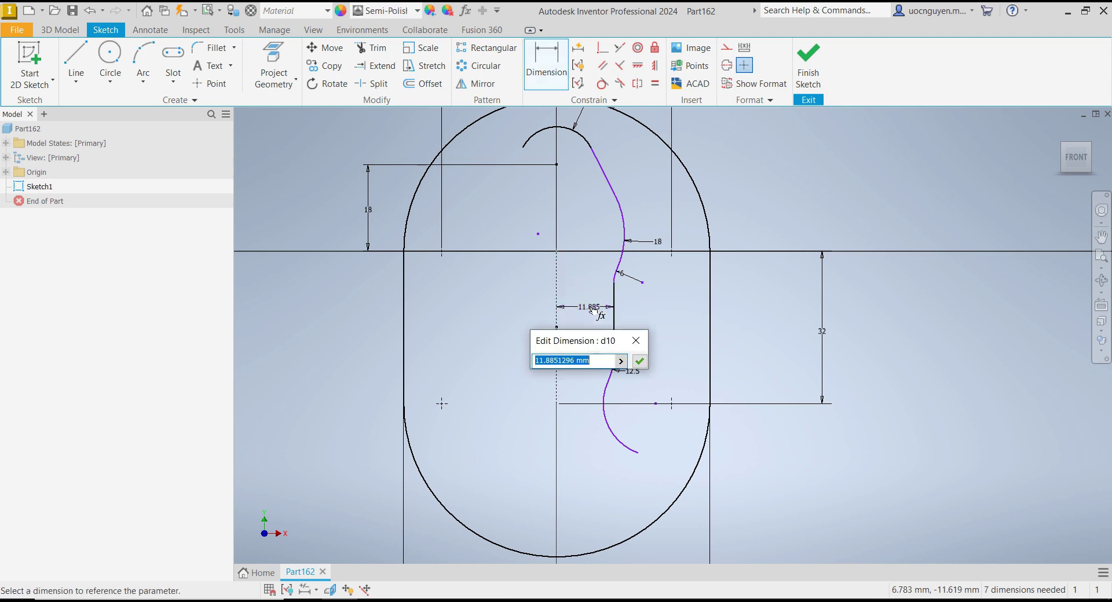
pyautogui.write('12.5')
pyautogui.press('Return')
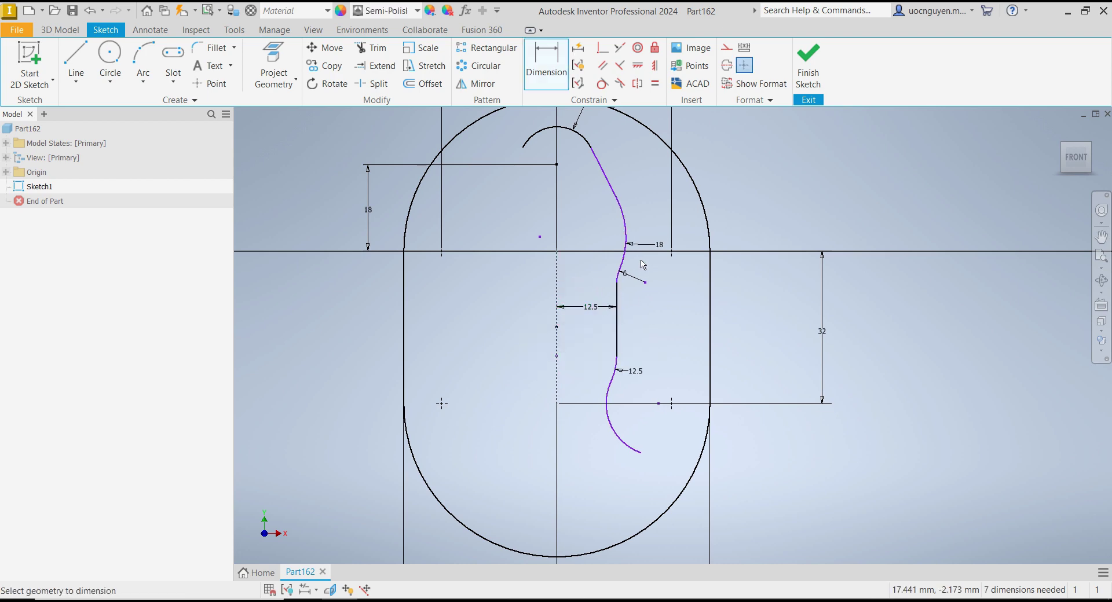
pyautogui.moveTo(636, 346); pyautogui.dragTo(609, 240, button='middle')
# Draw a horizontal line right from the arc's lower end, then a vertical line downward.
pyautogui.press('l')
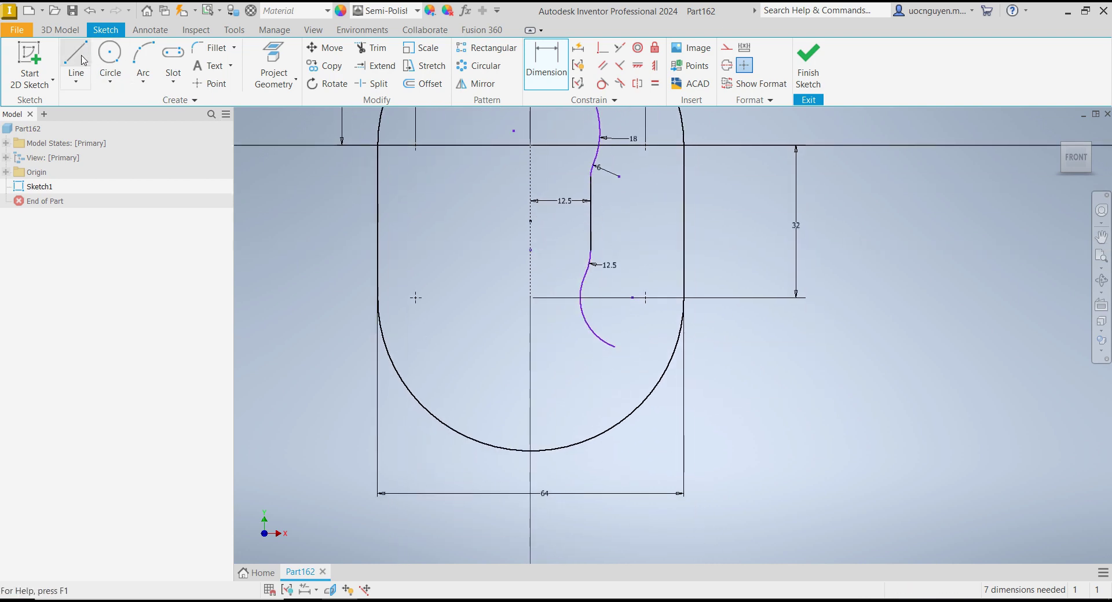
pyautogui.click(615, 347)
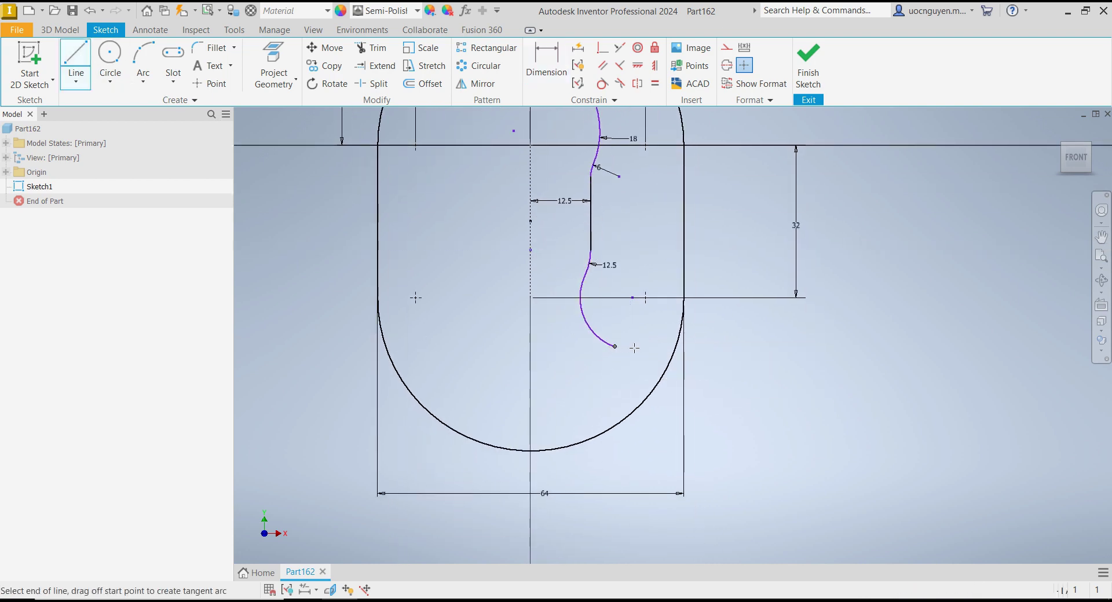
pyautogui.click(748, 348)
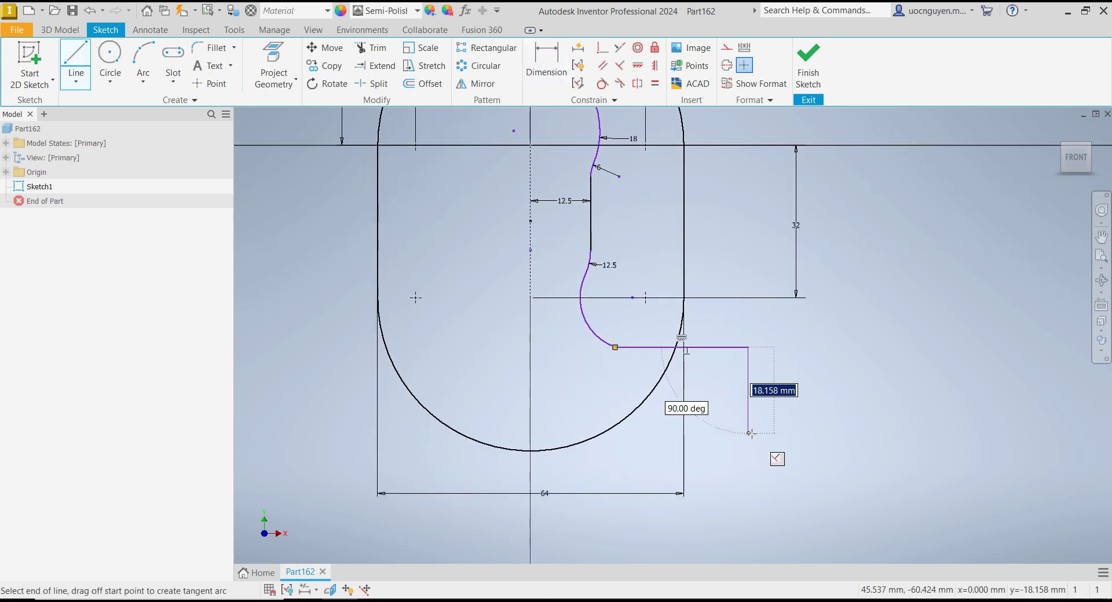
pyautogui.scroll(-3, 750, 433)
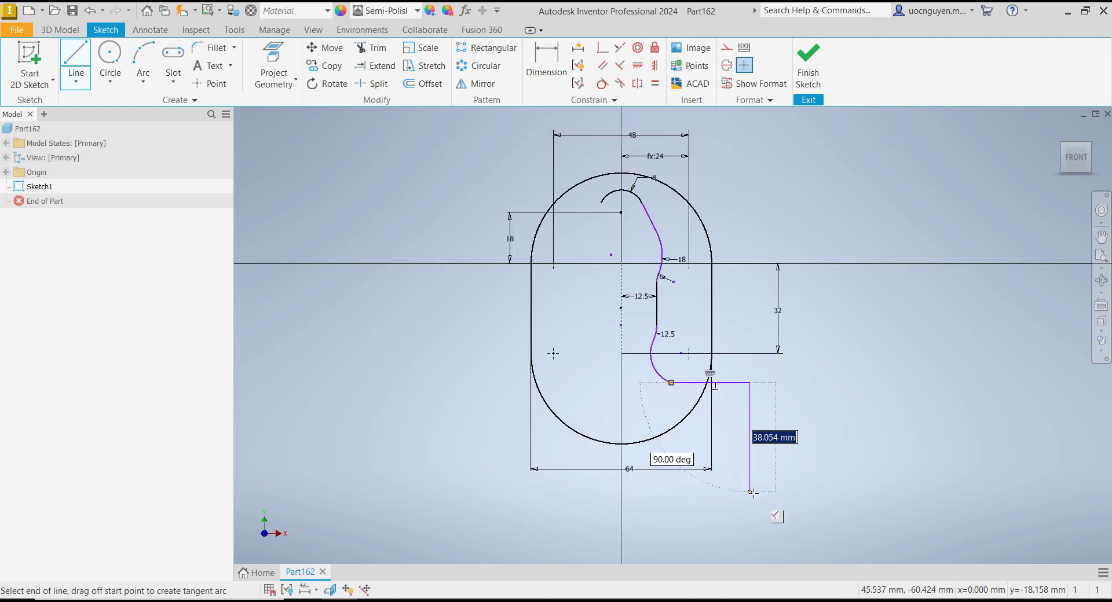
pyautogui.click(750, 497)
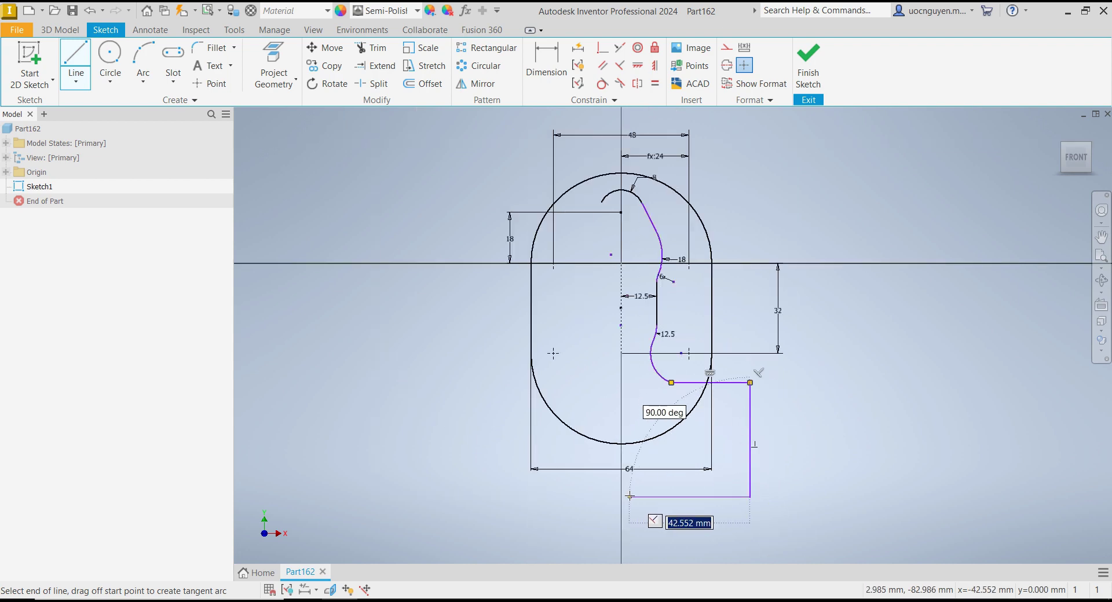
pyautogui.press('Escape')
pyautogui.moveTo(828, 425); pyautogui.dragTo(751, 396, button='middle')
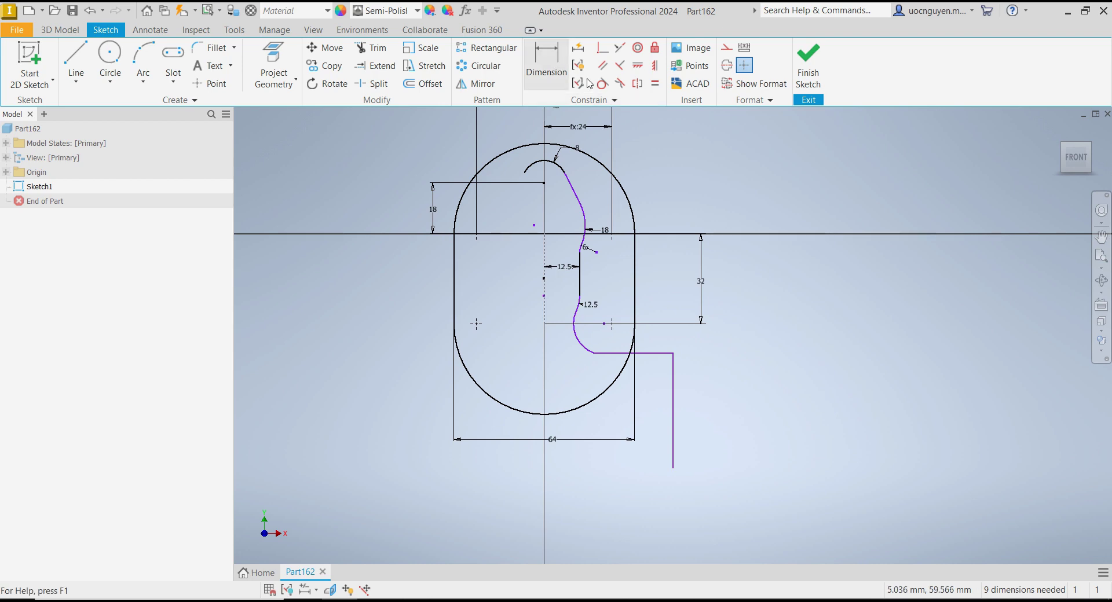
# Make the lower arc tangent to the horizontal line.
pyautogui.click(602, 84)
pyautogui.click(617, 354)
pyautogui.click(579, 343)
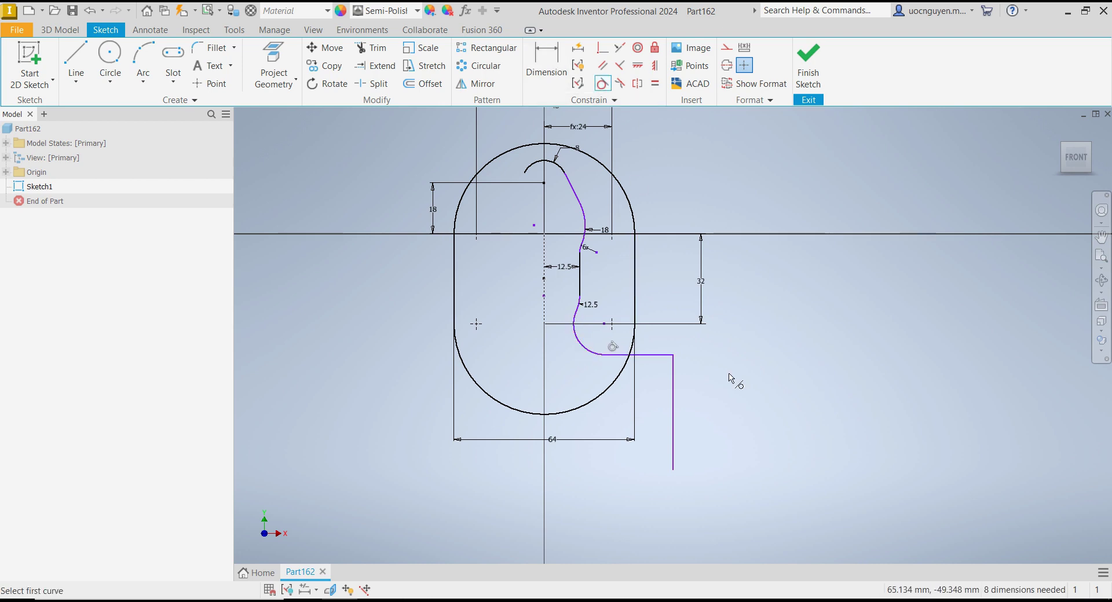
# Set the vertical line's length to 10, then check the reference drawing.
pyautogui.press('d')
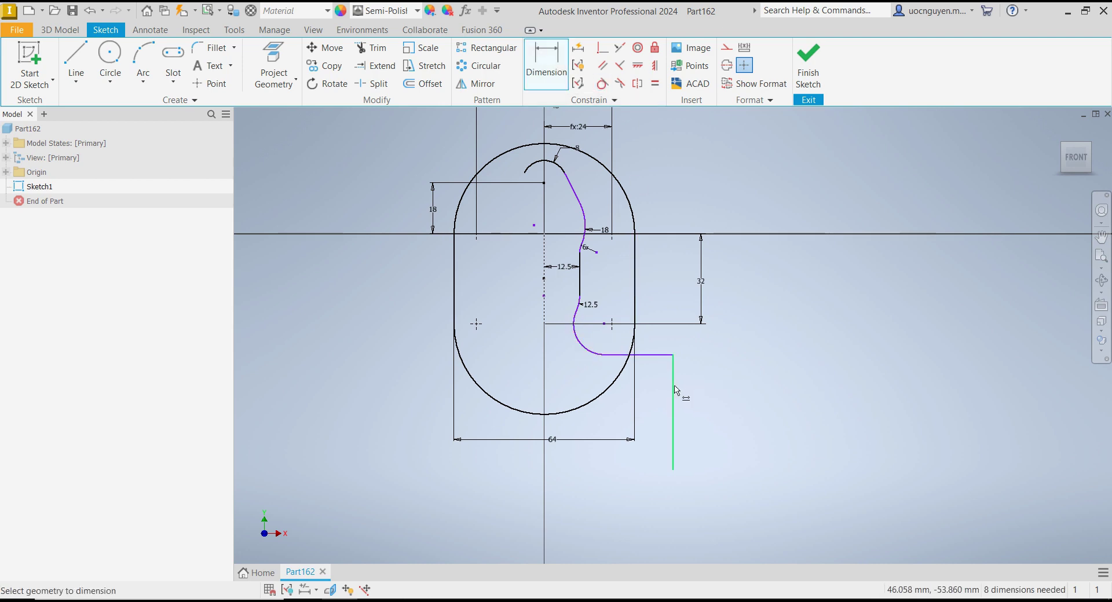
pyautogui.click(673, 399)
pyautogui.click(710, 411)
pyautogui.write('10')
pyautogui.press('Return')
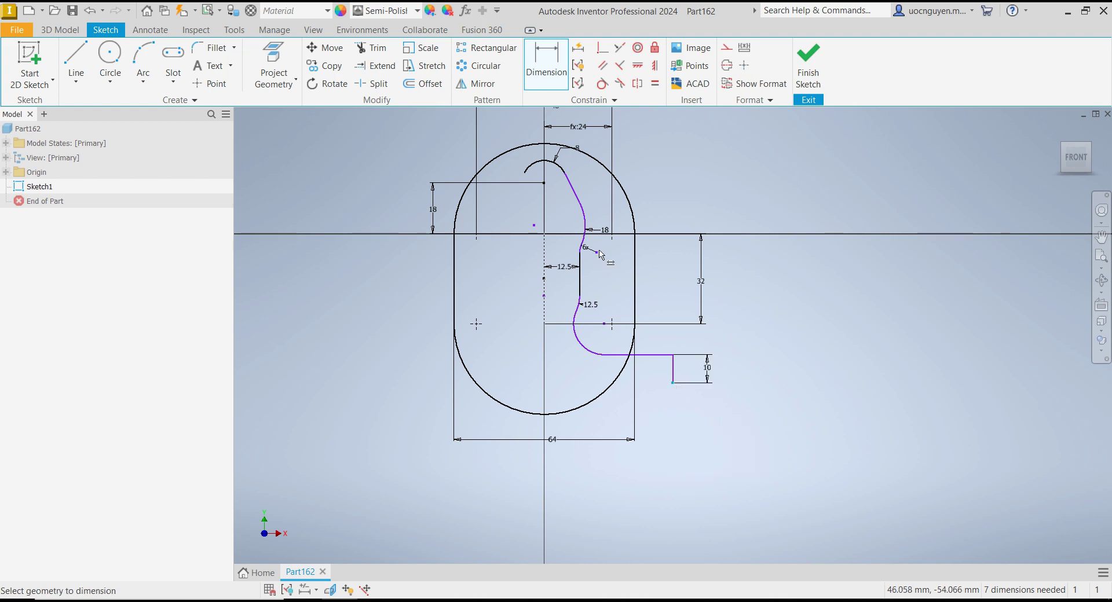
pyautogui.moveTo(549, 446); pyautogui.dragTo(577, 474, button='middle')
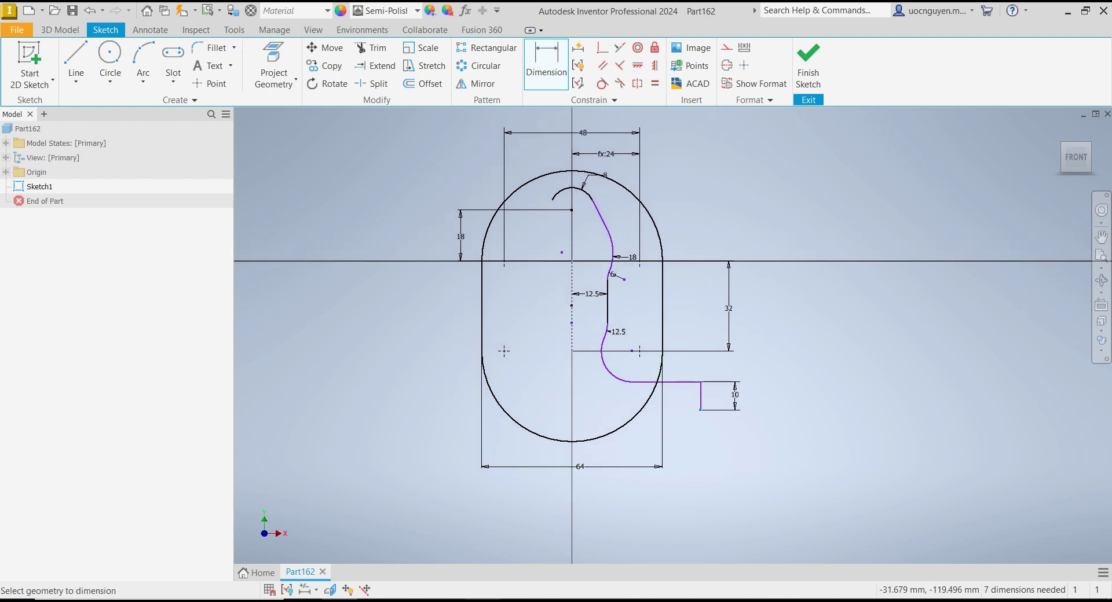
pyautogui.hotkey('alt', 'Tab')
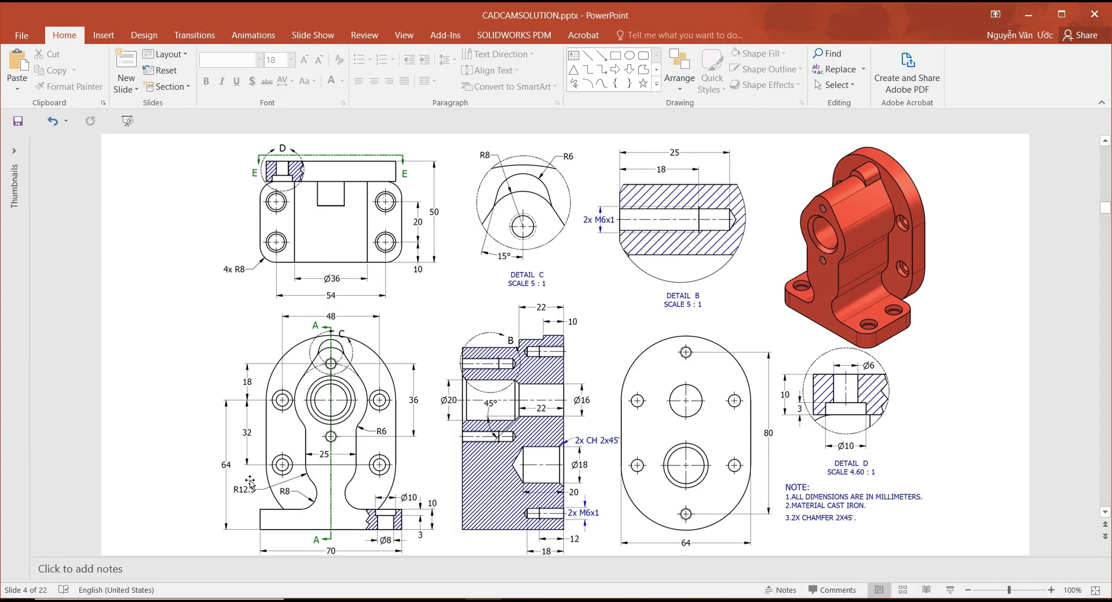
# Dimension the foot's bottom edge 64 below the horizontal axis and slide the arc end right.
pyautogui.hotkey('alt', 'Tab')
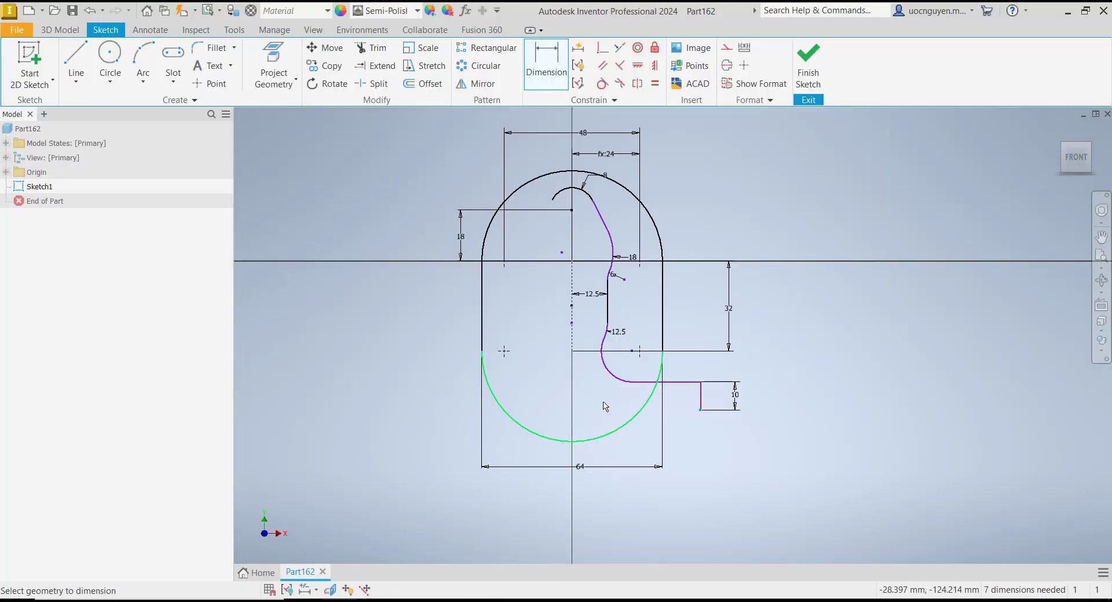
pyautogui.click(576, 262)
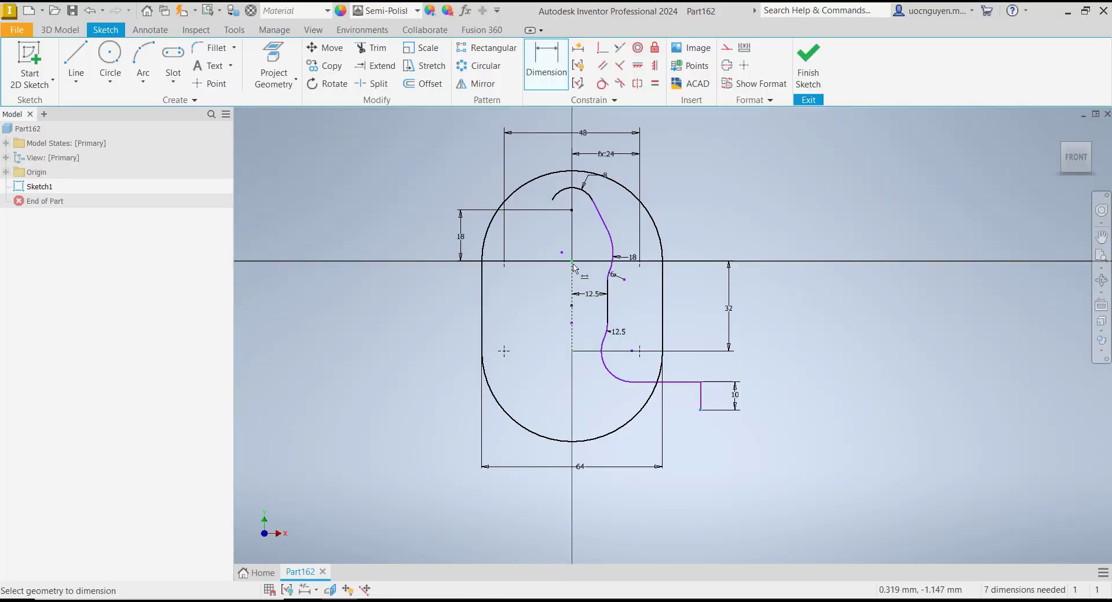
pyautogui.click(778, 327)
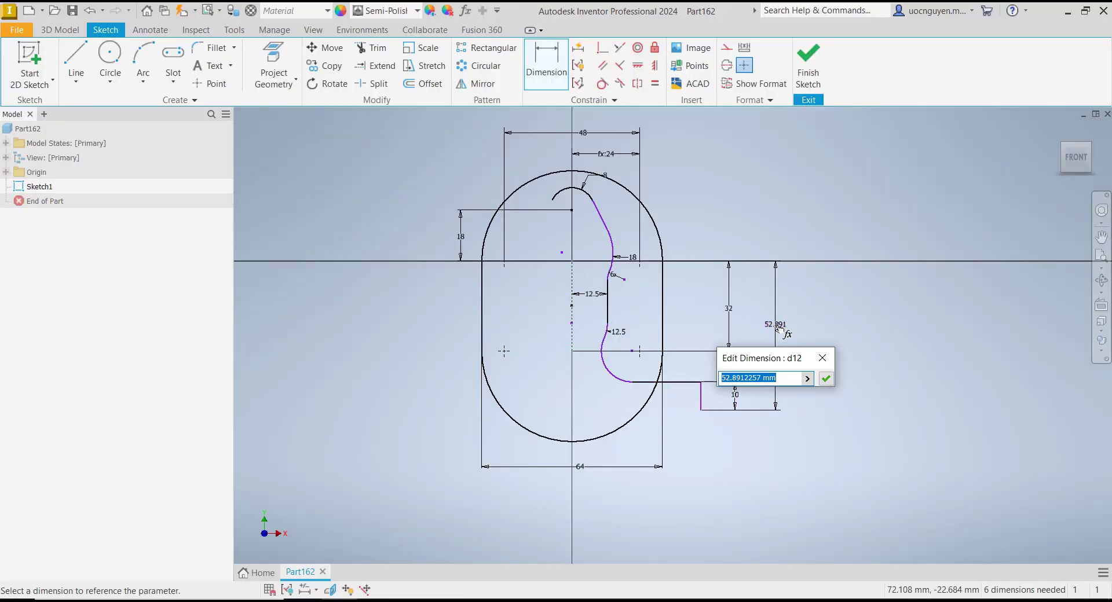
pyautogui.write('64')
pyautogui.press('Return')
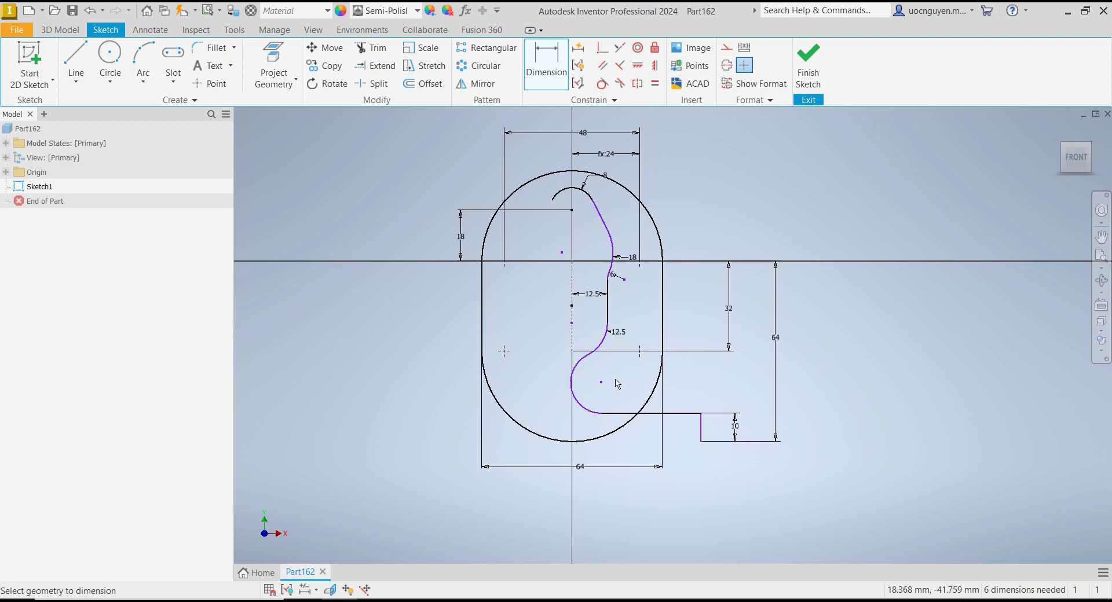
pyautogui.scroll(3, 618, 384)
pyautogui.press('Escape')
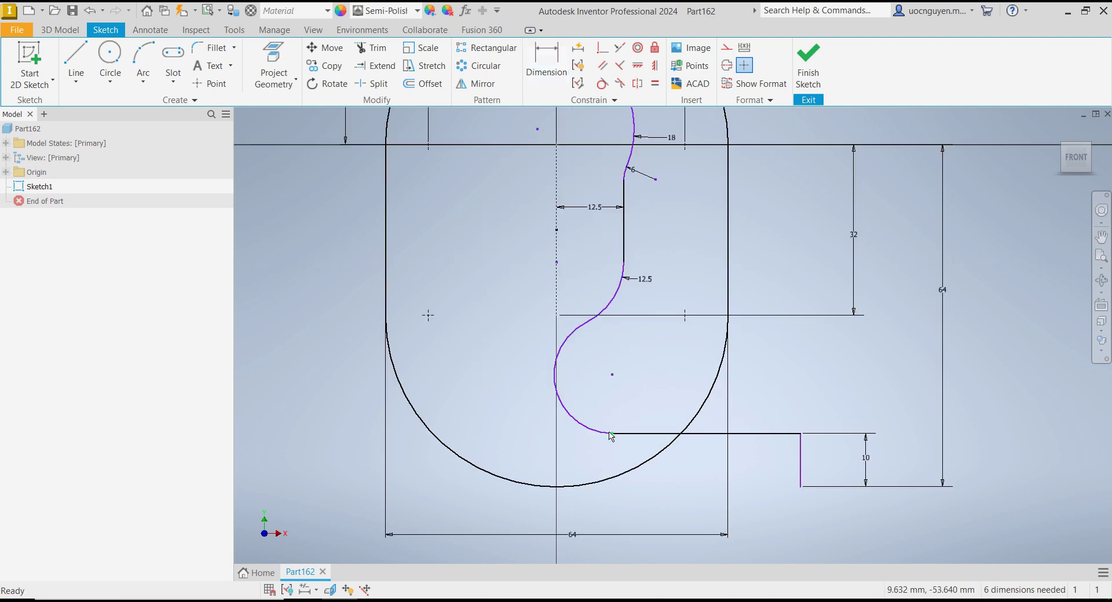
pyautogui.moveTo(613, 435); pyautogui.dragTo(665, 415)
pyautogui.scroll(-1, 620, 349)
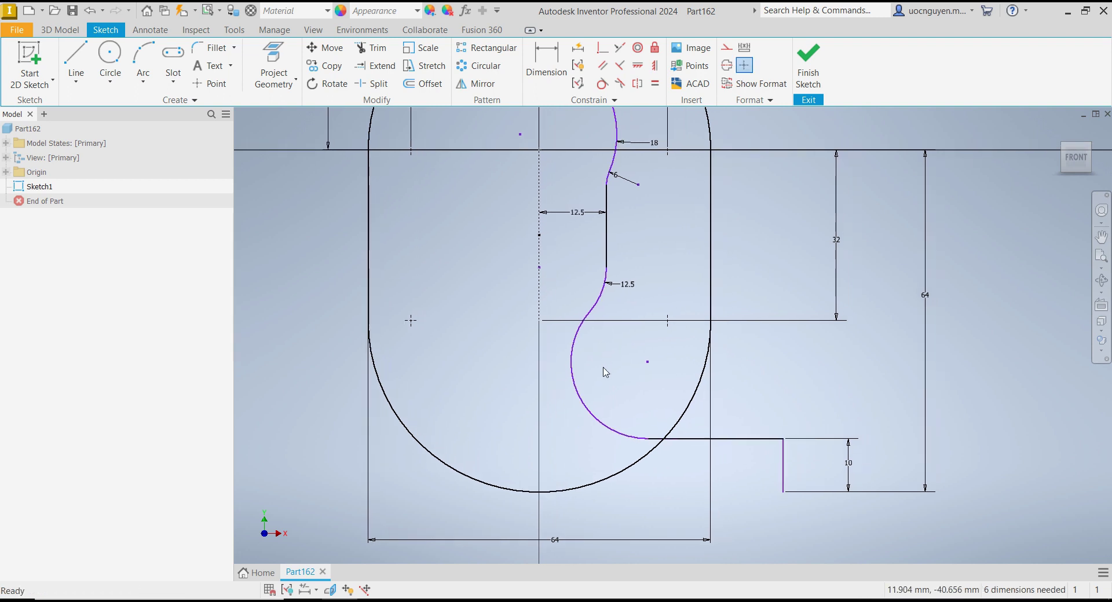
pyautogui.scroll(-1, 605, 371)
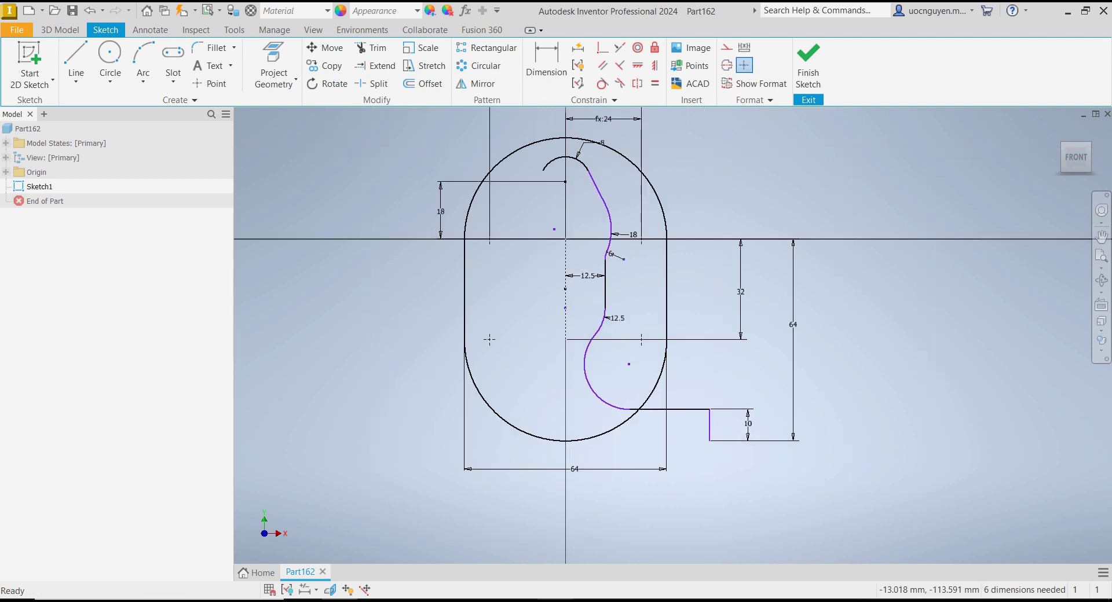
pyautogui.hotkey('alt', 'Tab')
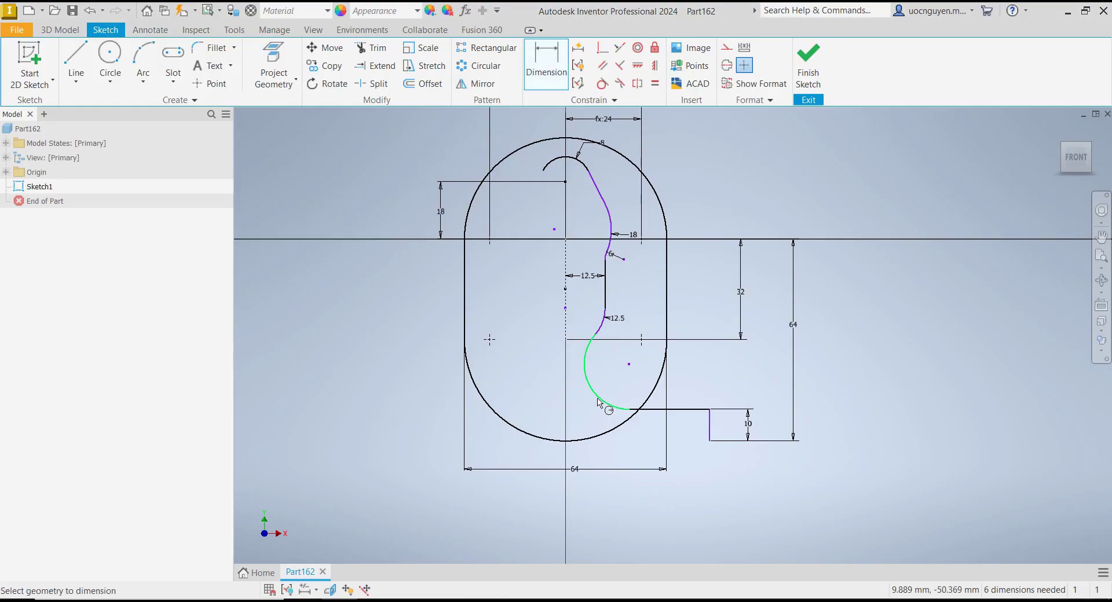
# Give the lower arc a radius of 8.
pyautogui.click(598, 400)
pyautogui.click(608, 384)
pyautogui.write('8')
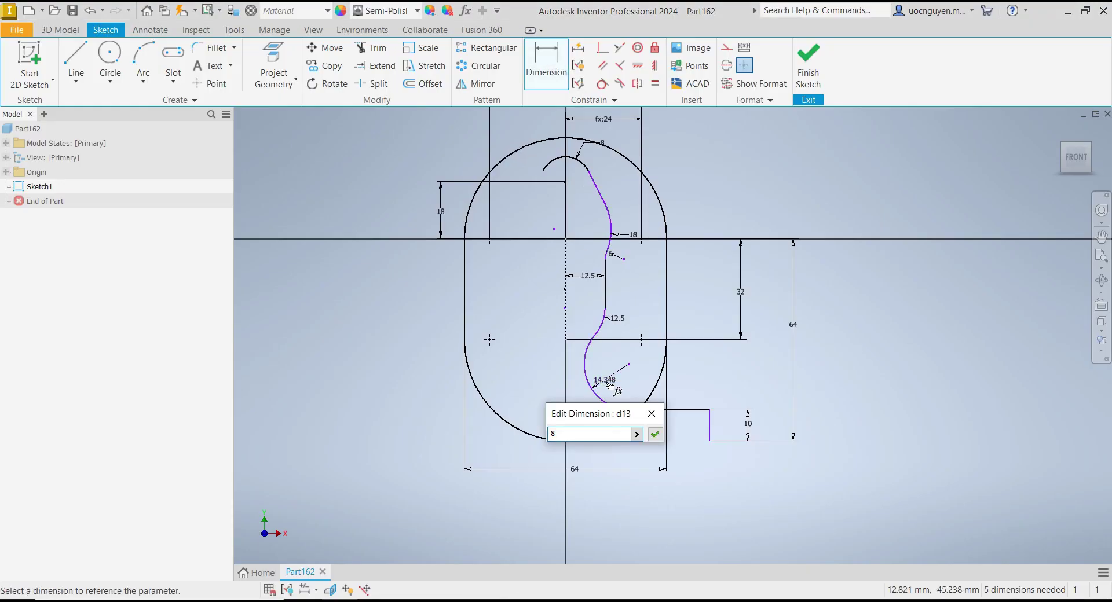
pyautogui.press('Return')
pyautogui.moveTo(622, 286); pyautogui.dragTo(630, 336, button='middle')
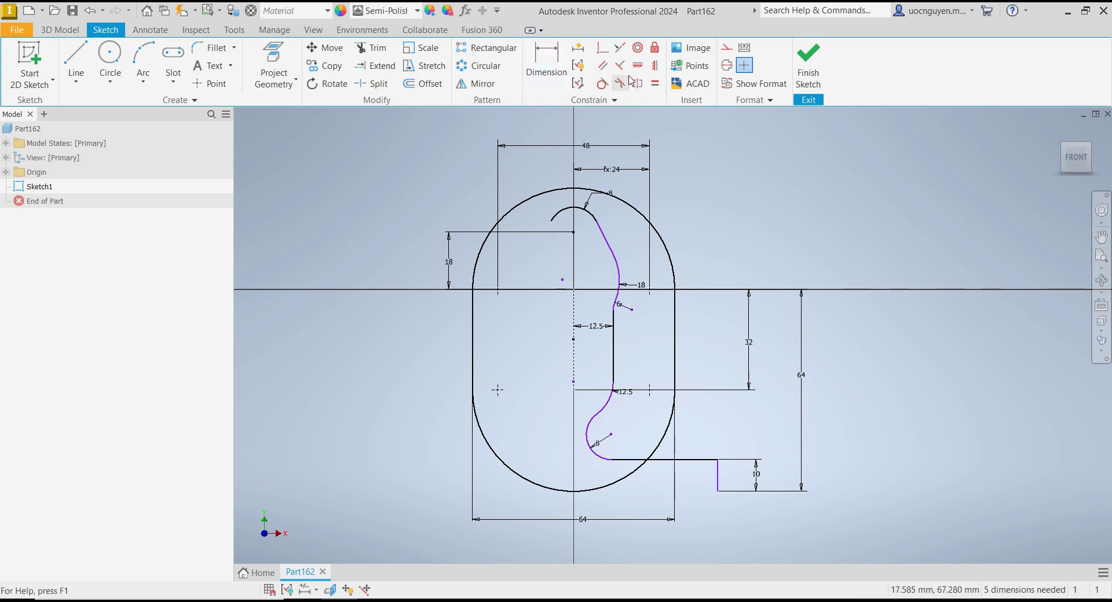
# Make the upper curve's loose end coincident with the sketch origin.
pyautogui.click(603, 47)
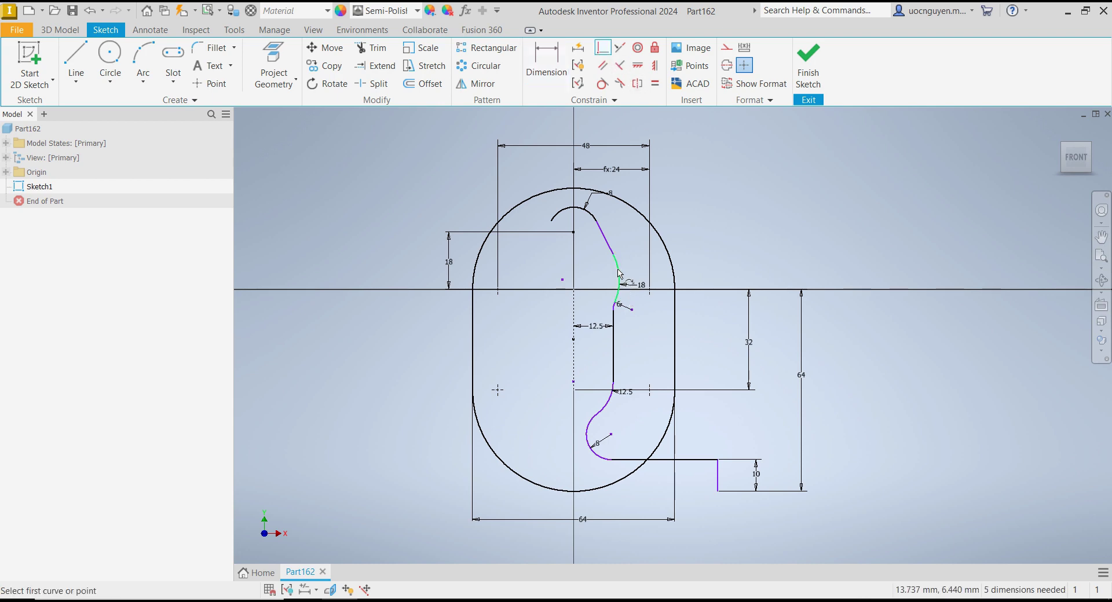
pyautogui.press('Escape')
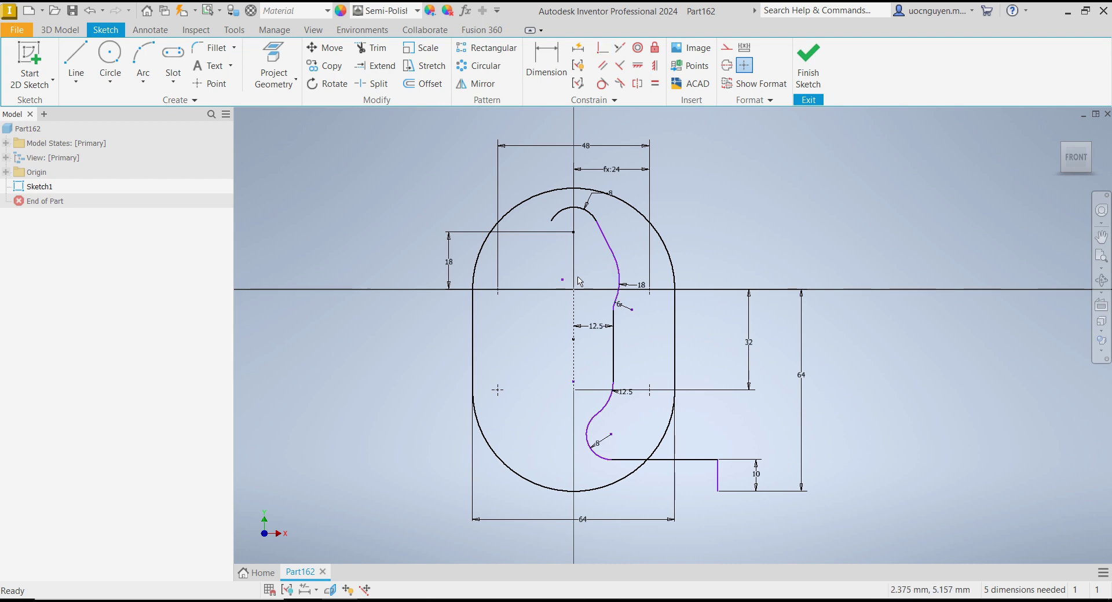
pyautogui.moveTo(563, 284); pyautogui.dragTo(565, 279)
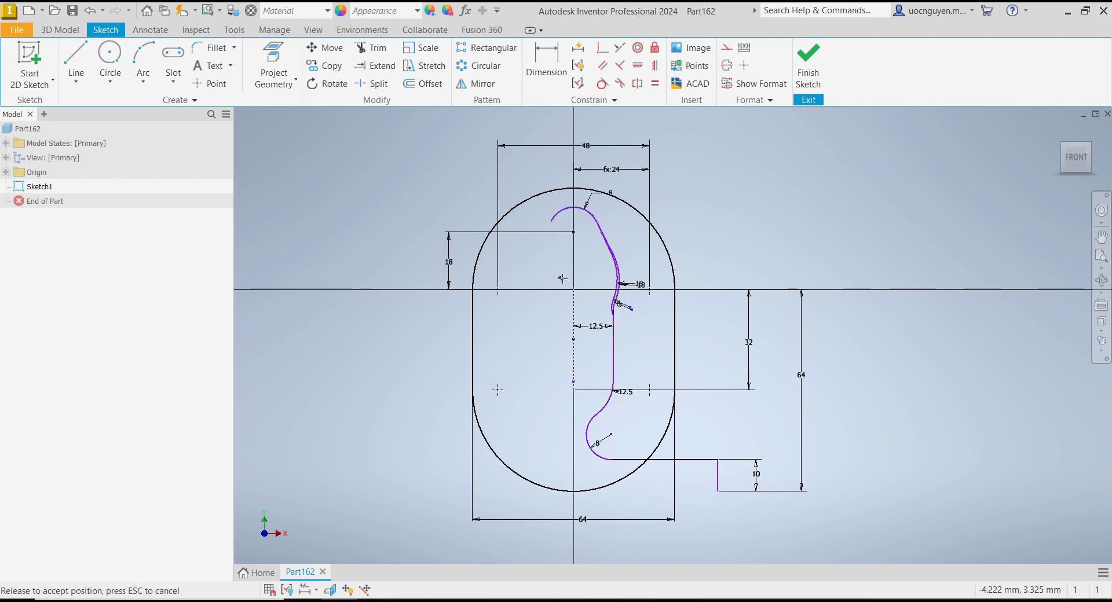
pyautogui.click(603, 47)
pyautogui.click(566, 279)
pyautogui.click(573, 289)
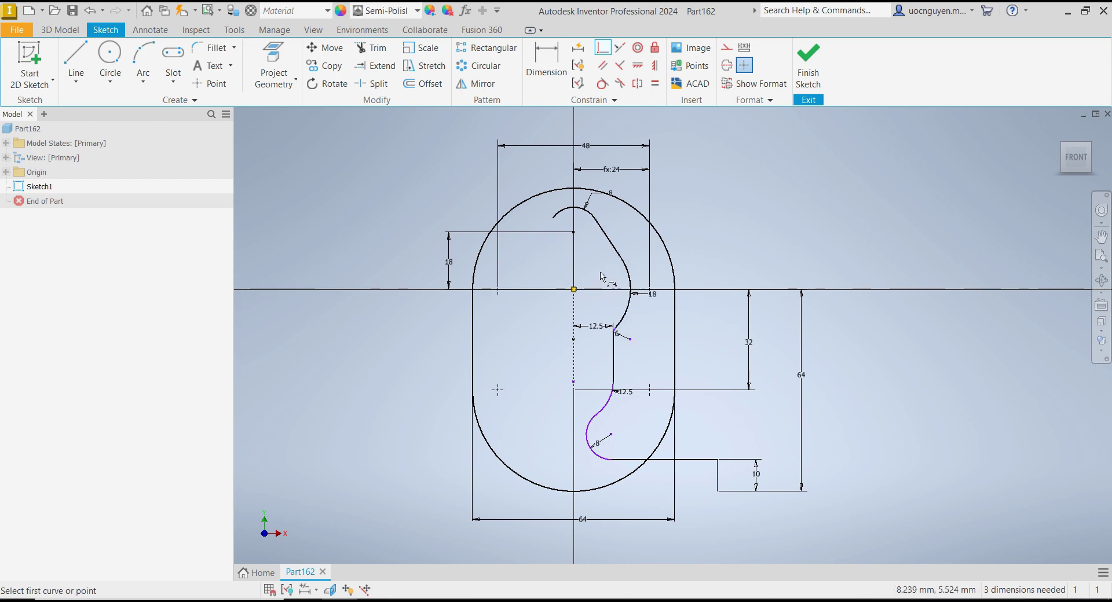
pyautogui.moveTo(628, 353); pyautogui.dragTo(638, 337, button='middle')
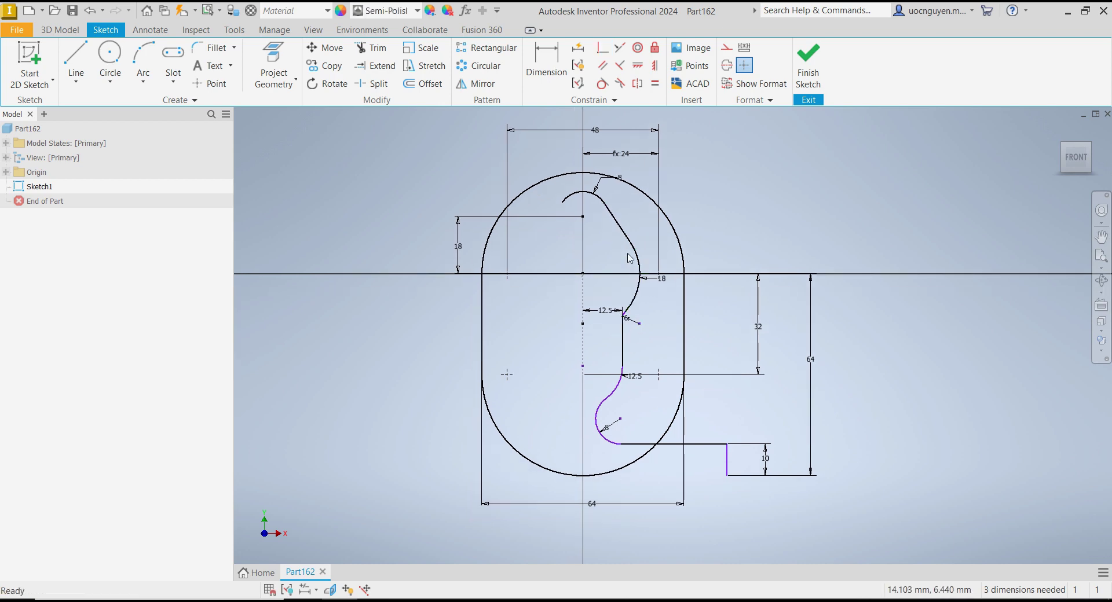
pyautogui.scroll(-1, 620, 246)
pyautogui.scroll(1, 588, 250)
pyautogui.scroll(-2, 611, 344)
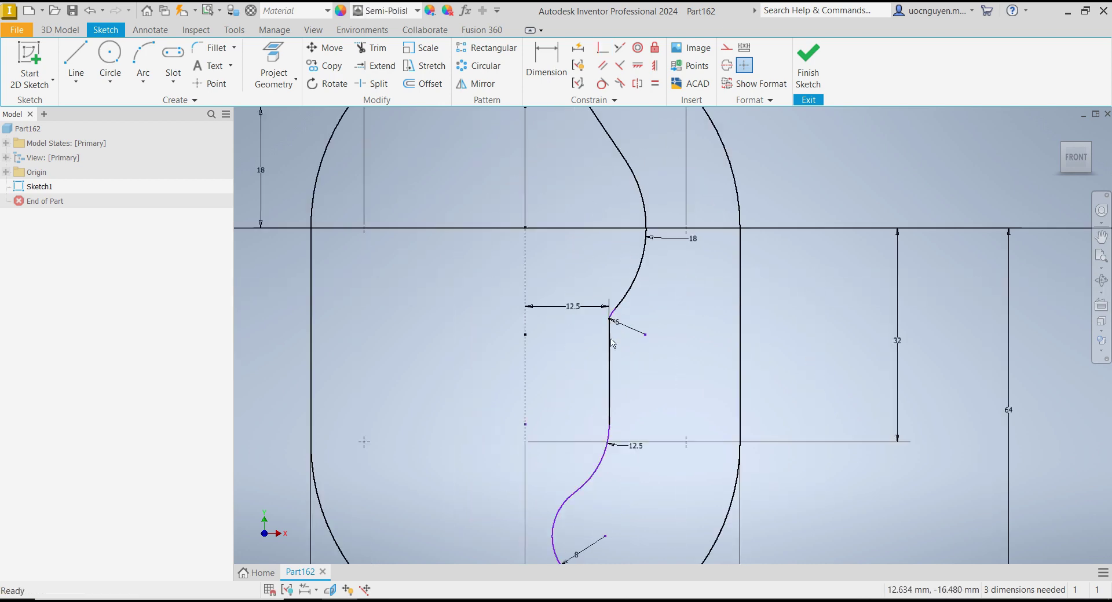
pyautogui.scroll(-3, 612, 343)
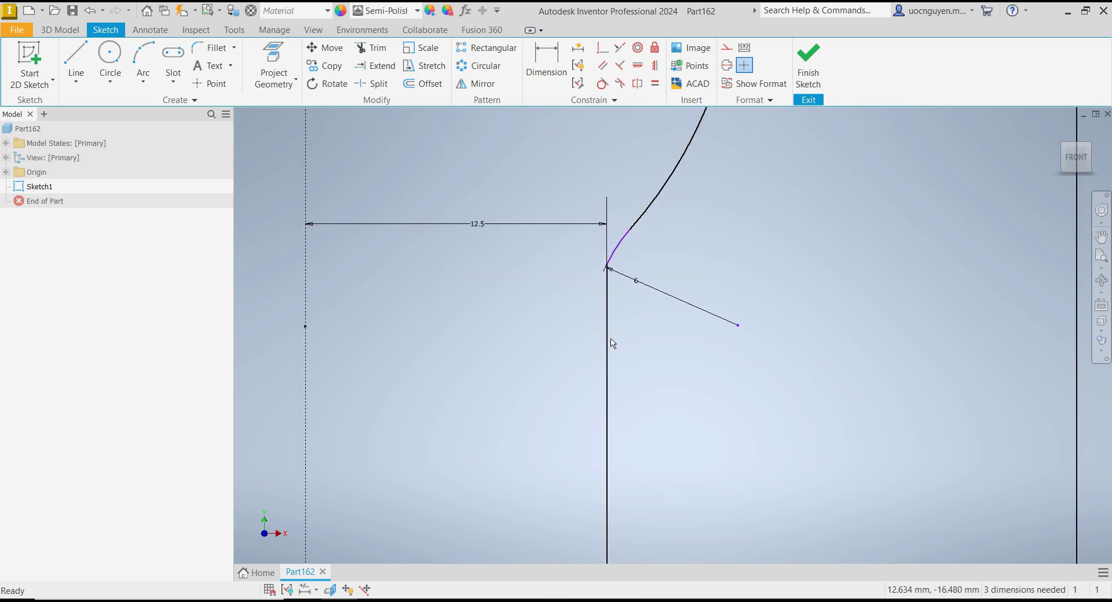
# Make the 6 mm arc tangent to the vertical line below it.
pyautogui.click(602, 83)
pyautogui.click(622, 246)
pyautogui.click(608, 288)
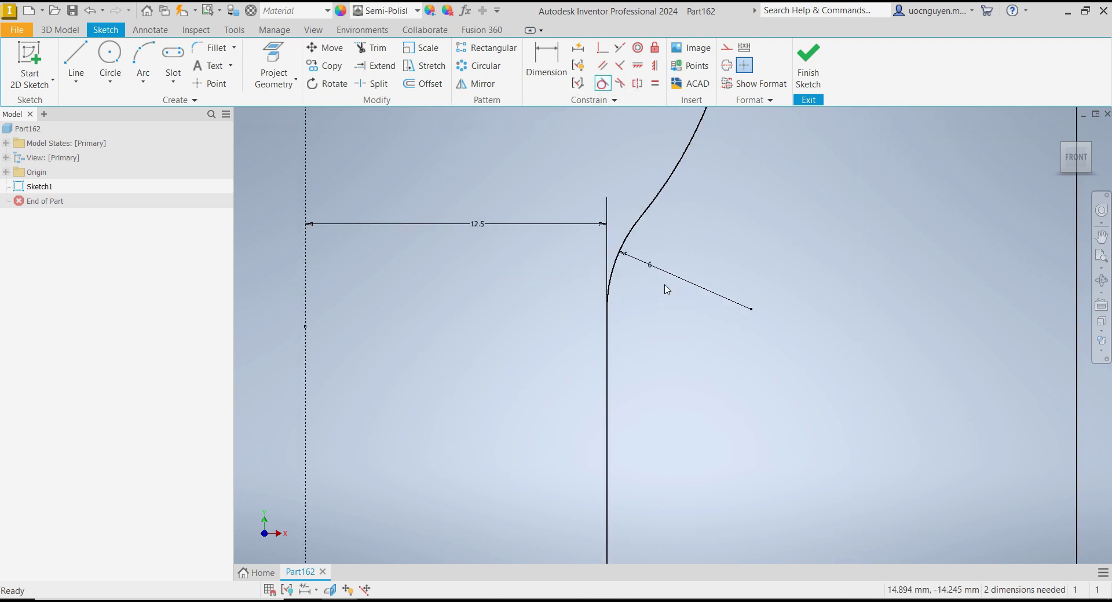
pyautogui.scroll(3, 663, 292)
pyautogui.moveTo(684, 307); pyautogui.dragTo(647, 307, button='middle')
pyautogui.scroll(-3, 619, 366)
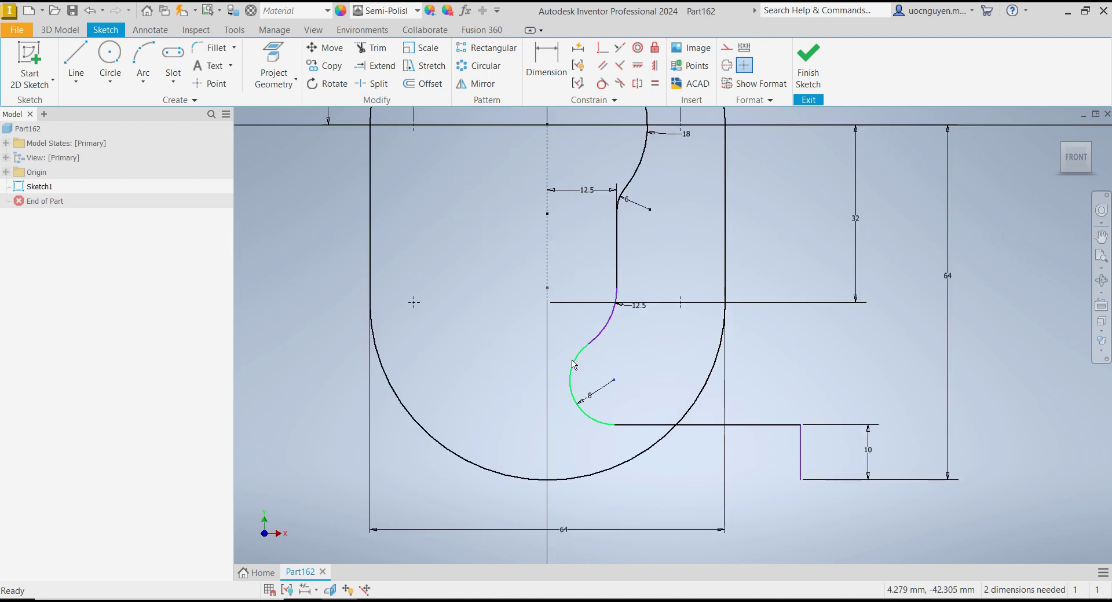
pyautogui.click(603, 48)
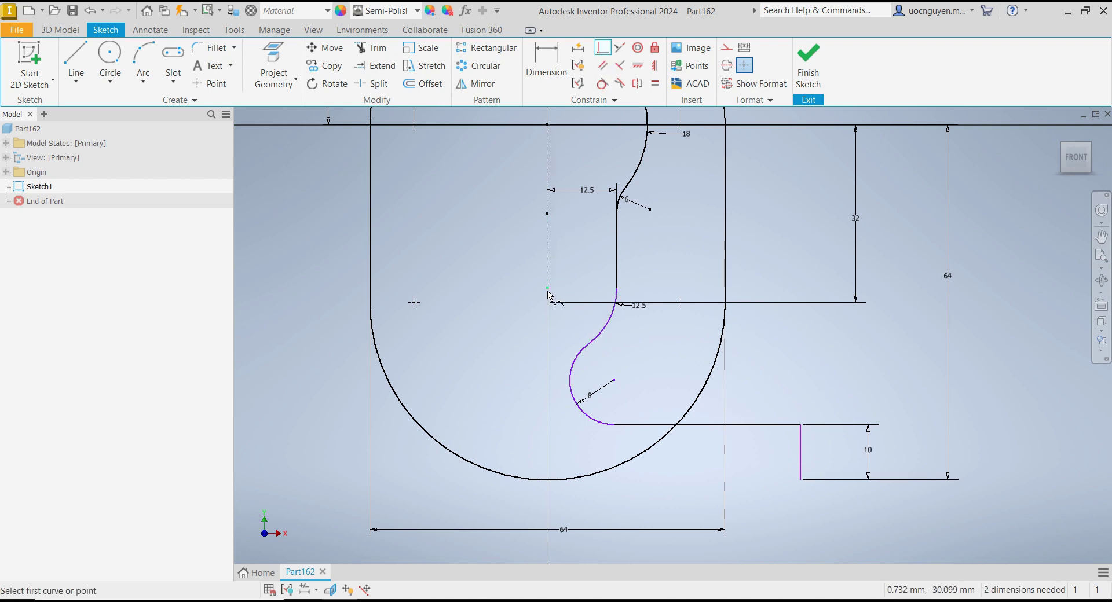
pyautogui.click(547, 288)
pyautogui.click(548, 302)
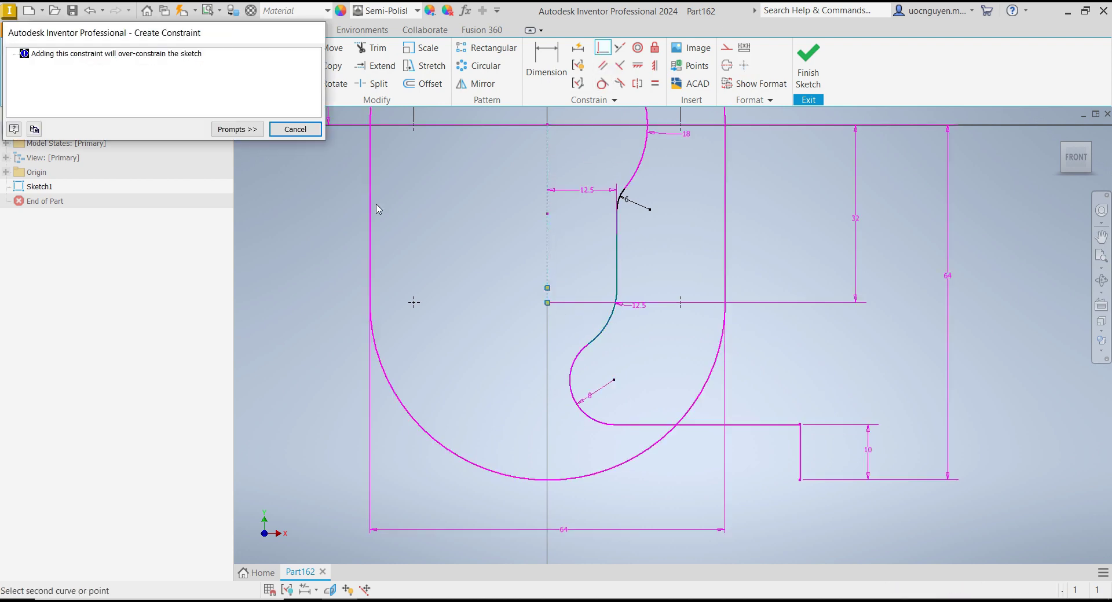
pyautogui.click(295, 129)
pyautogui.press('Escape')
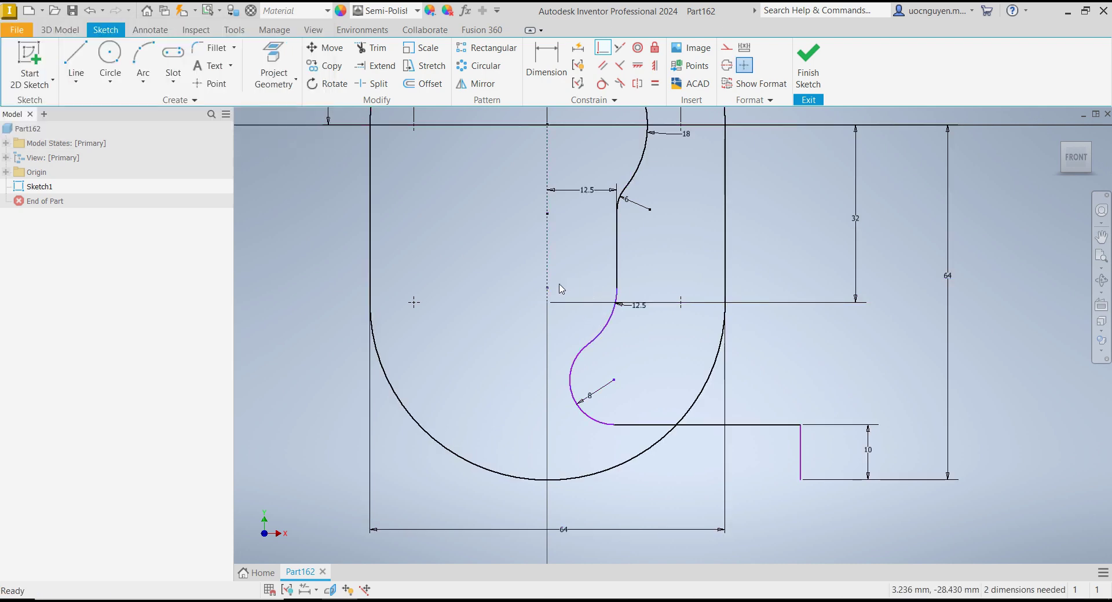
pyautogui.moveTo(550, 287)
pyautogui.mouseDown()
pyautogui.moveTo(547, 302)
pyautogui.moveTo(582, 288)
pyautogui.mouseUp()
pyautogui.press('Return')
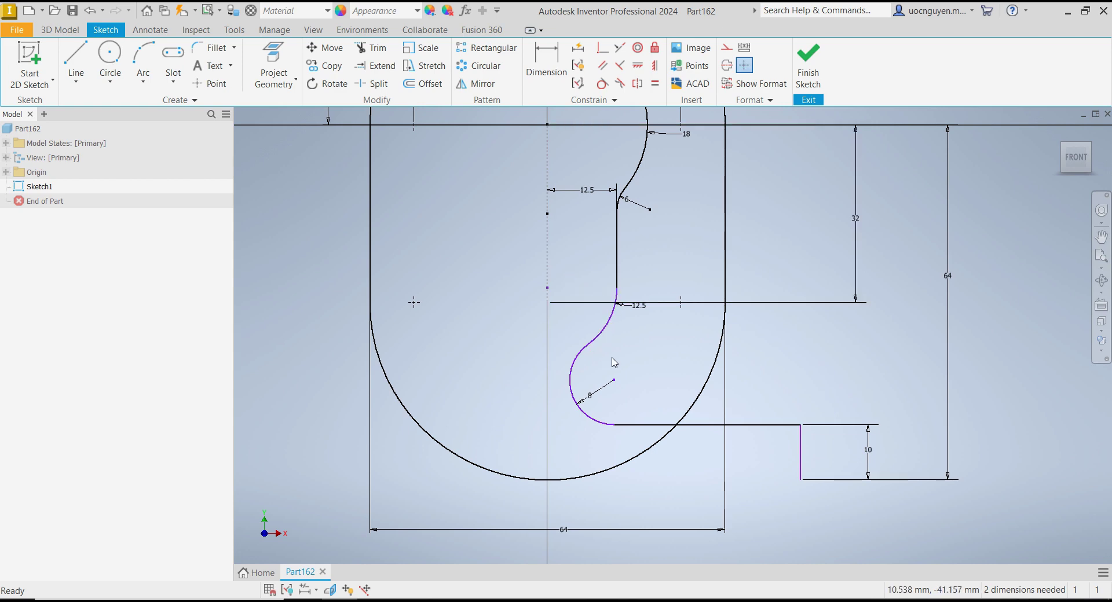
pyautogui.scroll(-2, 626, 368)
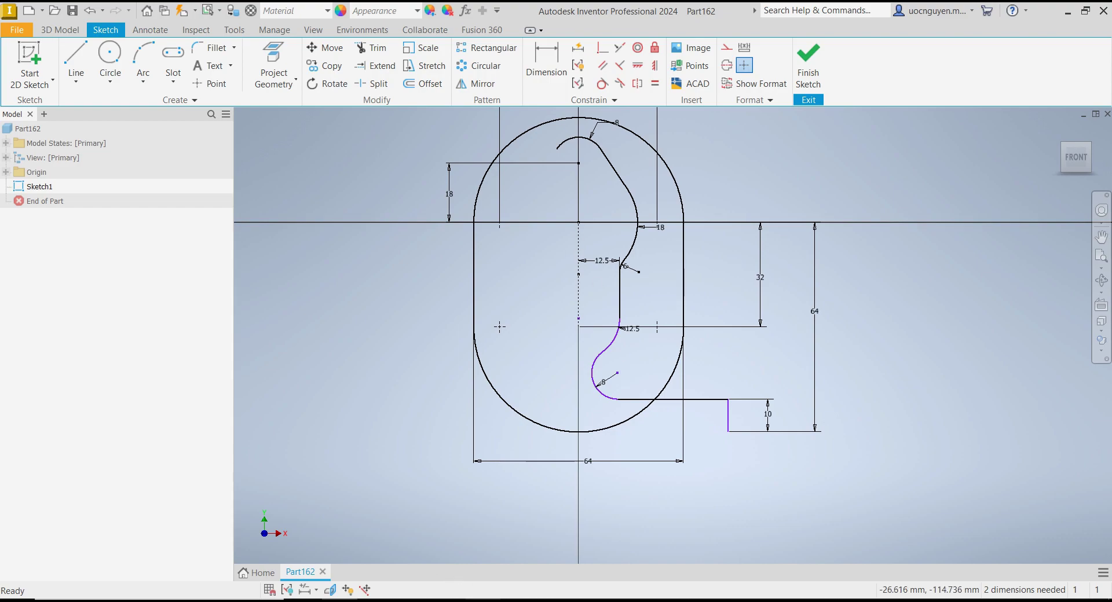
pyautogui.hotkey('alt', 'Tab')
pyautogui.hotkey('alt', 'Tab')
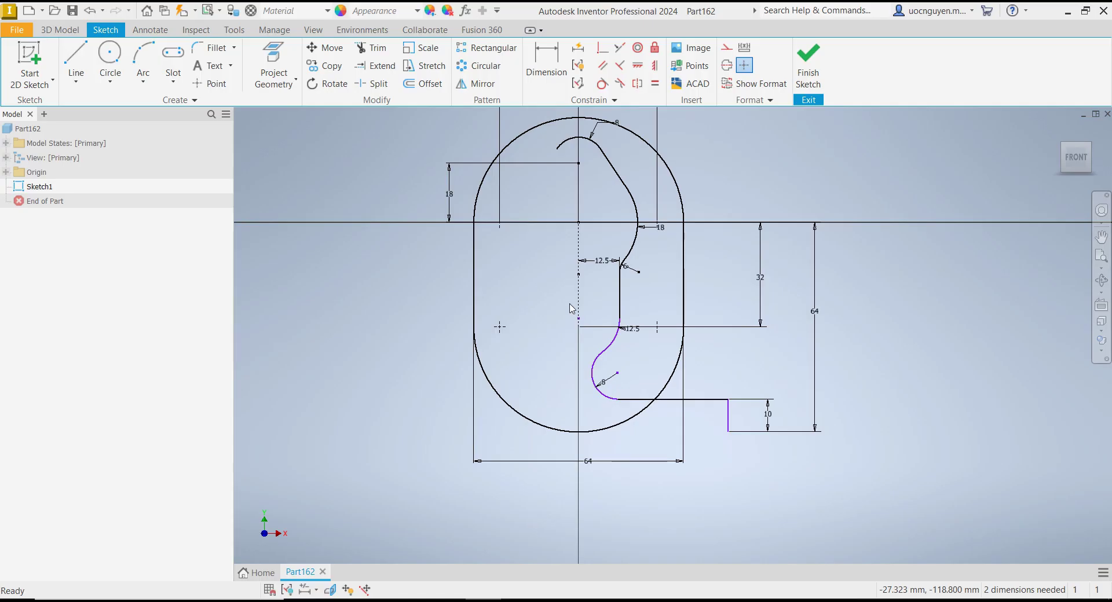
# Add a horizontal 35 dimension from the centreline to the foot's right vertical edge.
pyautogui.click(546, 64)
pyautogui.click(725, 419)
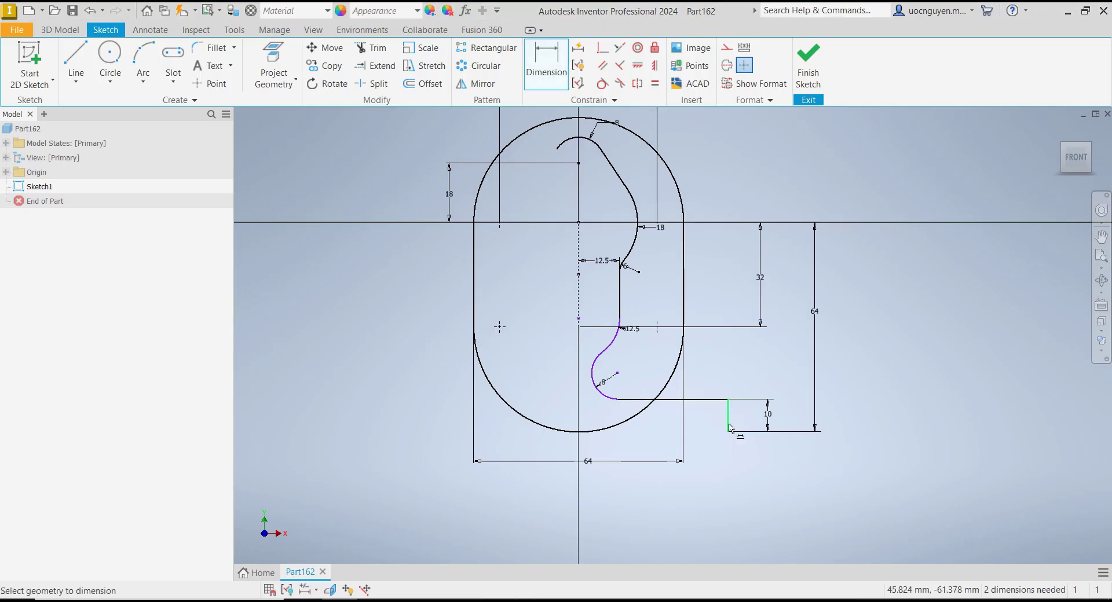
pyautogui.click(578, 324)
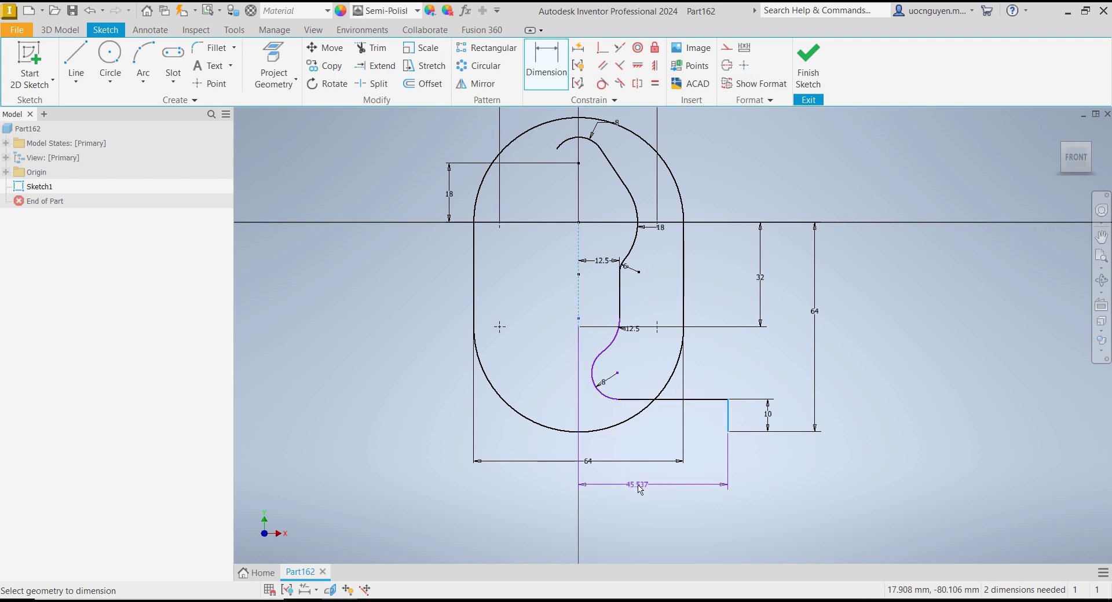
pyautogui.click(640, 487)
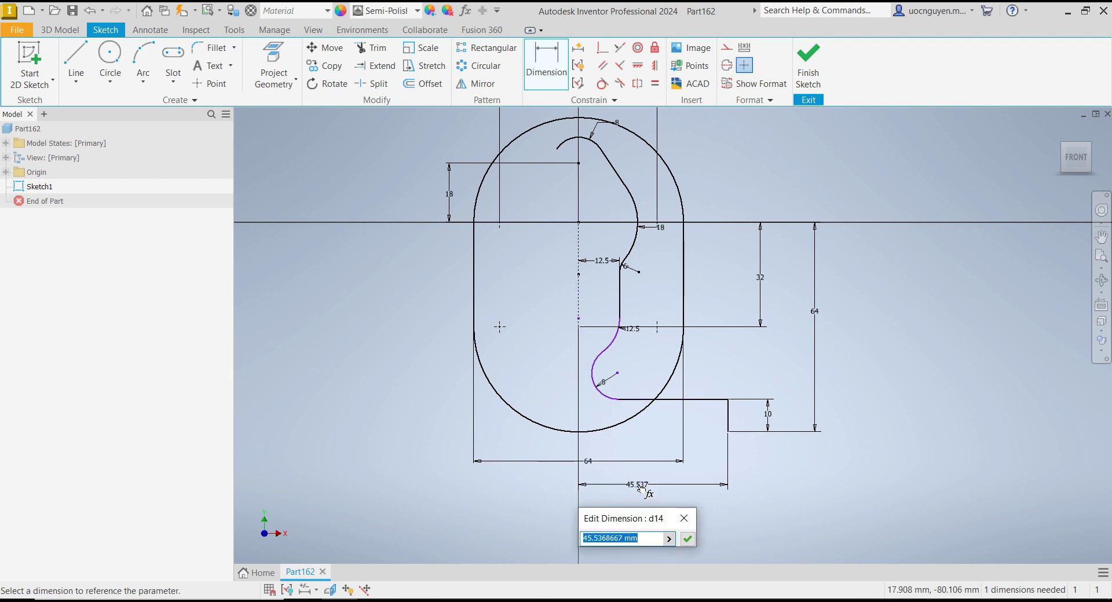
pyautogui.write('35')
pyautogui.press('Return')
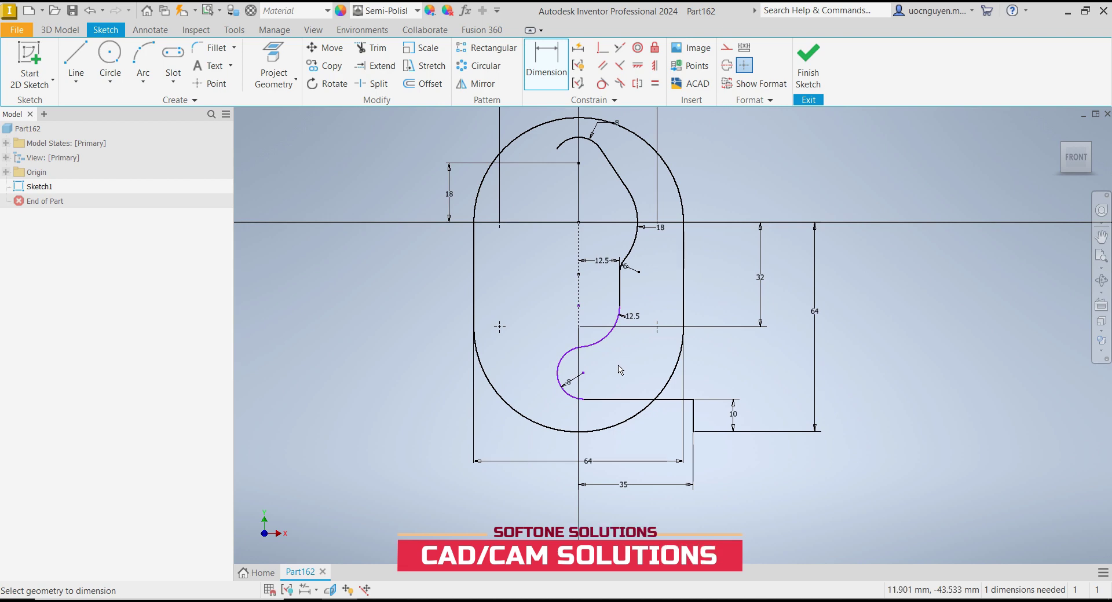
pyautogui.scroll(-3, 620, 370)
pyautogui.press('Escape')
pyautogui.moveTo(560, 379)
pyautogui.mouseDown()
pyautogui.moveTo(632, 371)
pyautogui.moveTo(615, 368)
pyautogui.mouseUp()
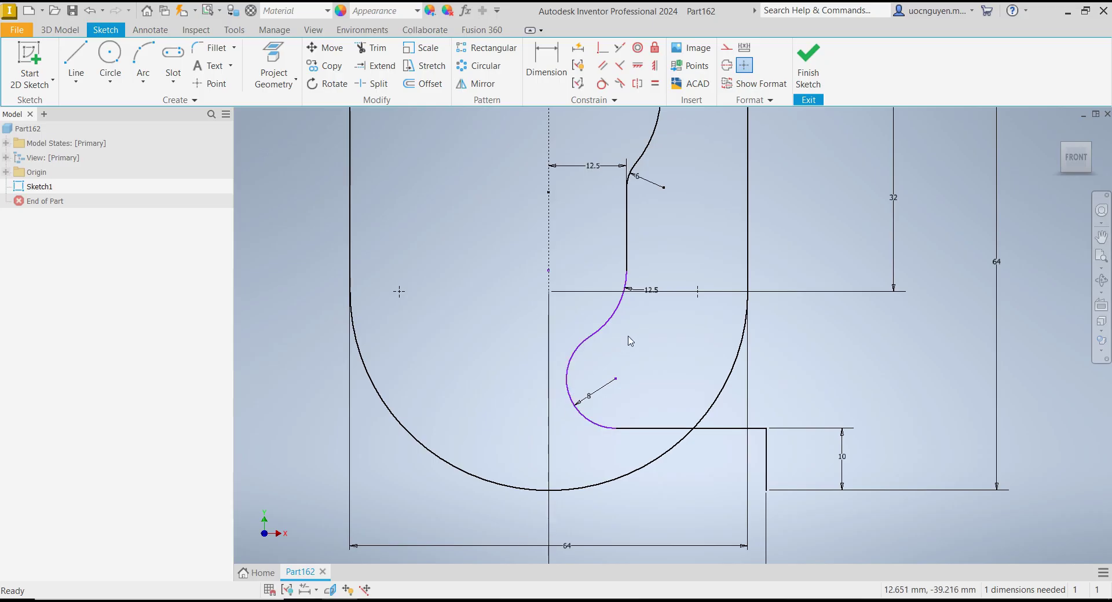
pyautogui.scroll(2, 633, 340)
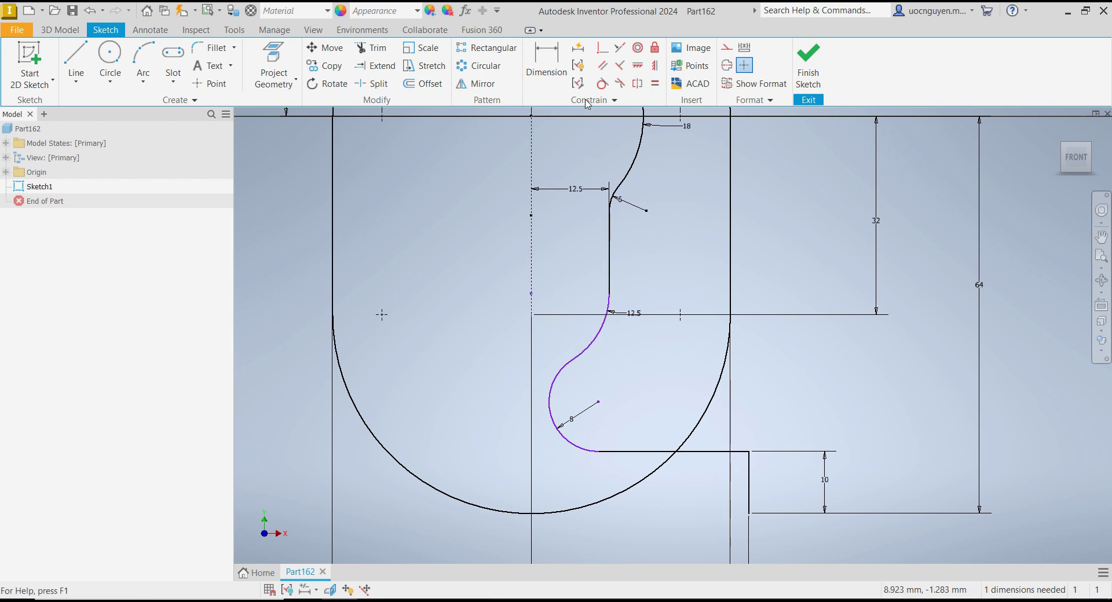
# Align two points with a Horizontal constraint to fully constrain the sketch, then zoom out.
pyautogui.click(637, 65)
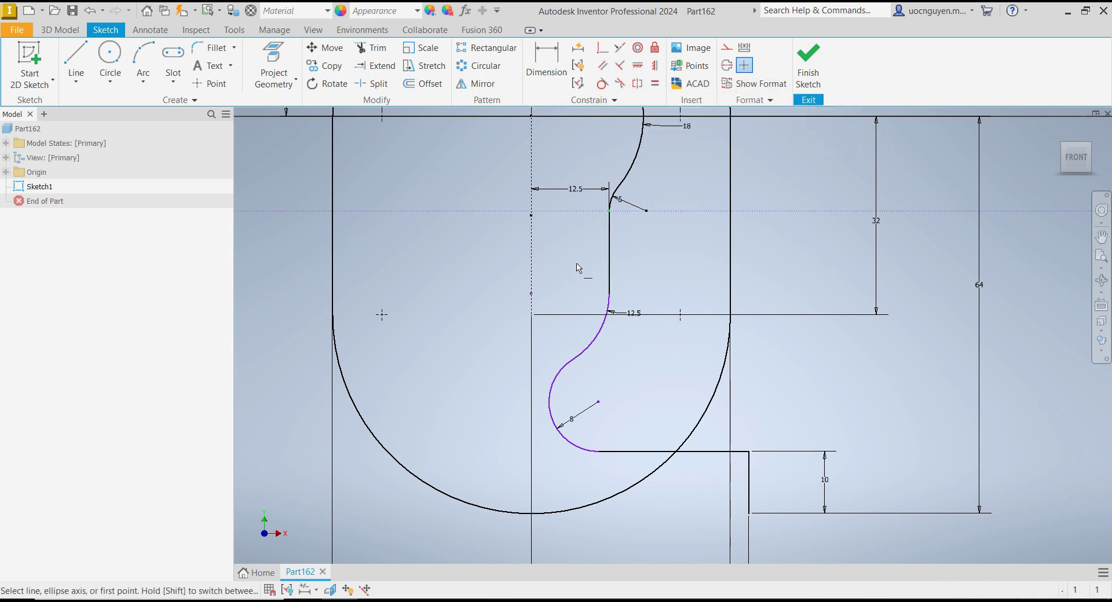
pyautogui.click(531, 295)
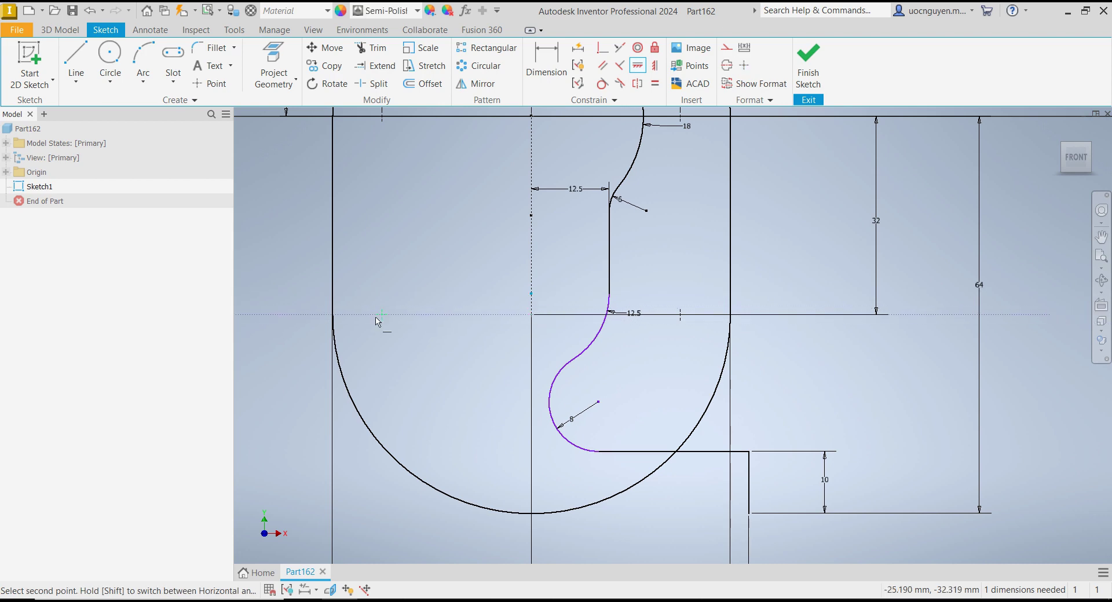
pyautogui.click(381, 314)
pyautogui.moveTo(580, 269); pyautogui.dragTo(585, 294, button='middle')
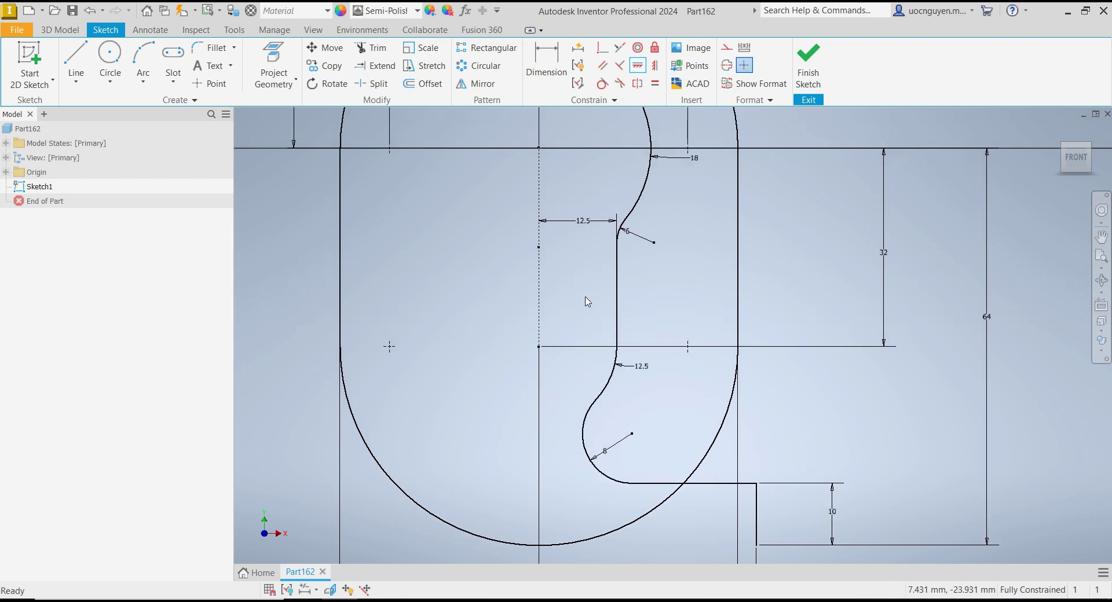
pyautogui.scroll(-1, 586, 298)
pyautogui.scroll(-1, 586, 298)
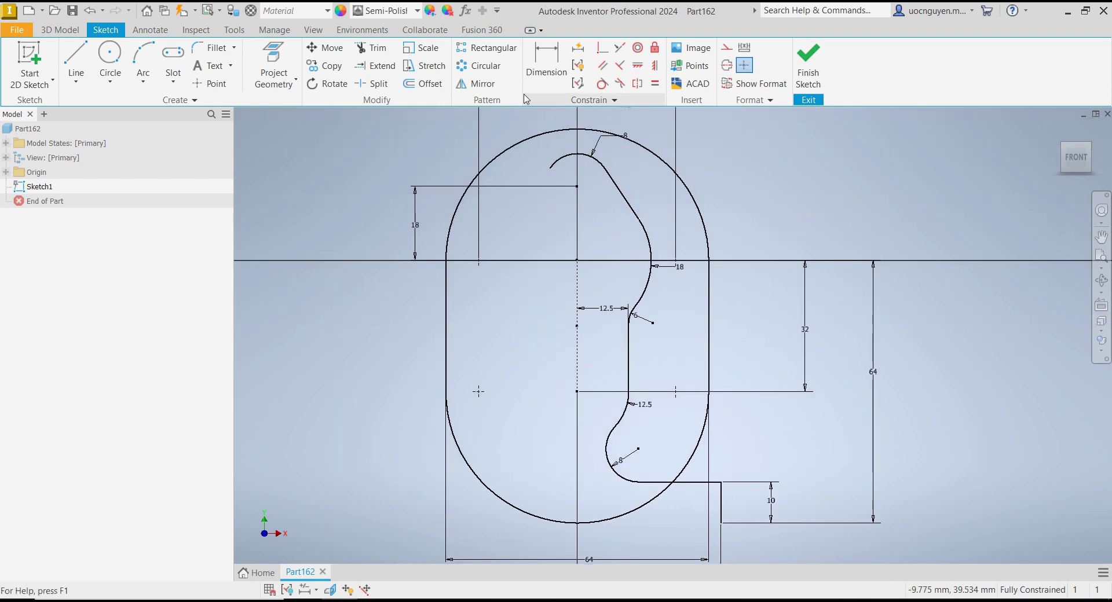
# Try mirroring the S-curve, line, arcs and bottom line across the centreline, dismissing the failure message.
pyautogui.click(476, 83)
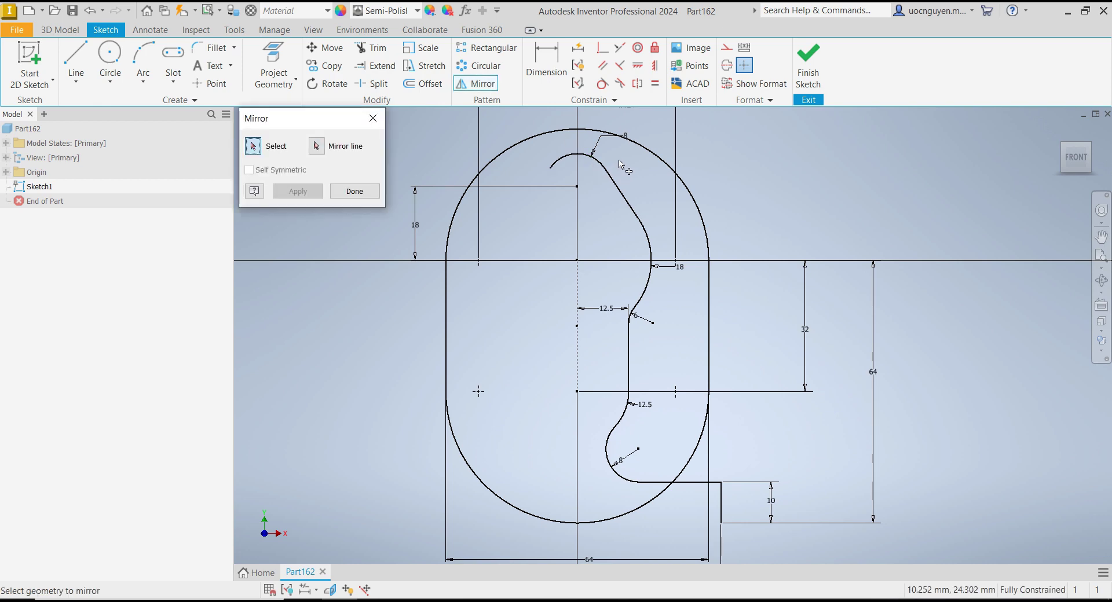
pyautogui.press('Escape')
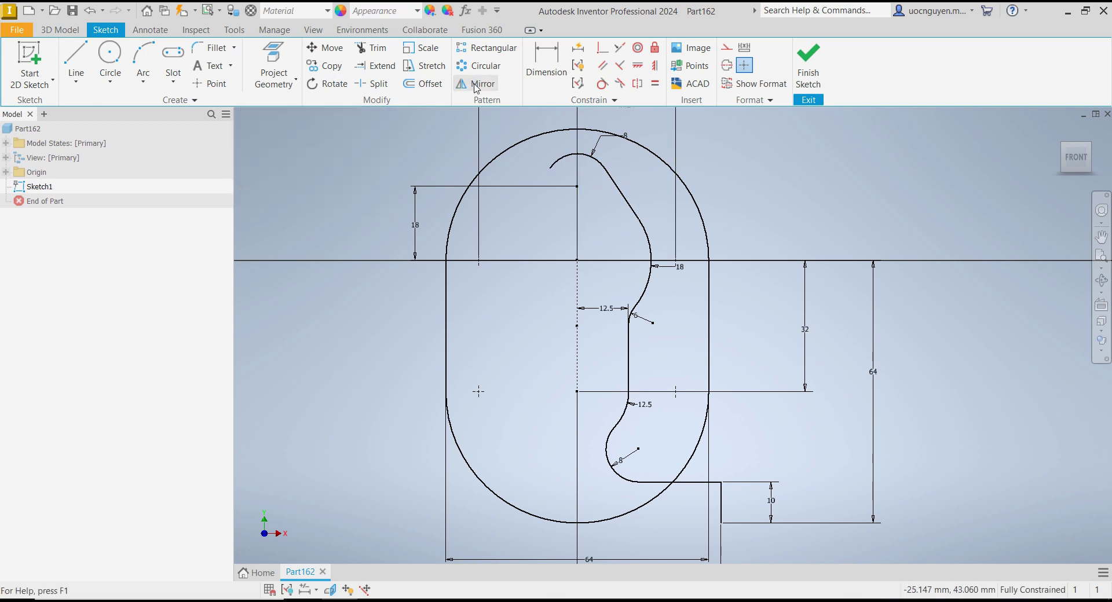
pyautogui.click(476, 83)
pyautogui.click(646, 237)
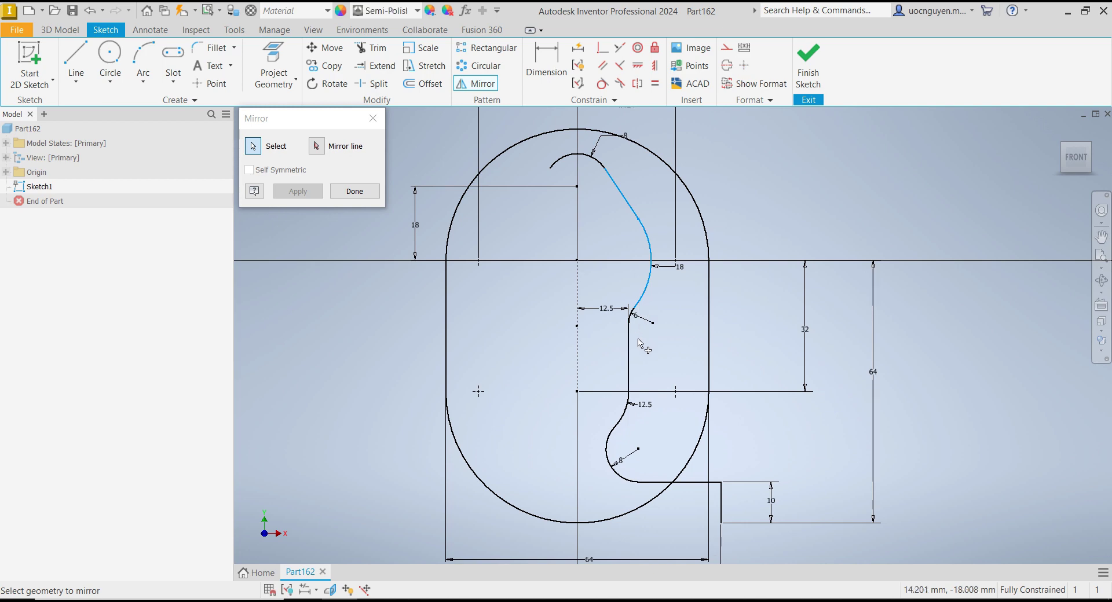
pyautogui.moveTo(639, 342); pyautogui.dragTo(605, 313)
pyautogui.click(626, 413)
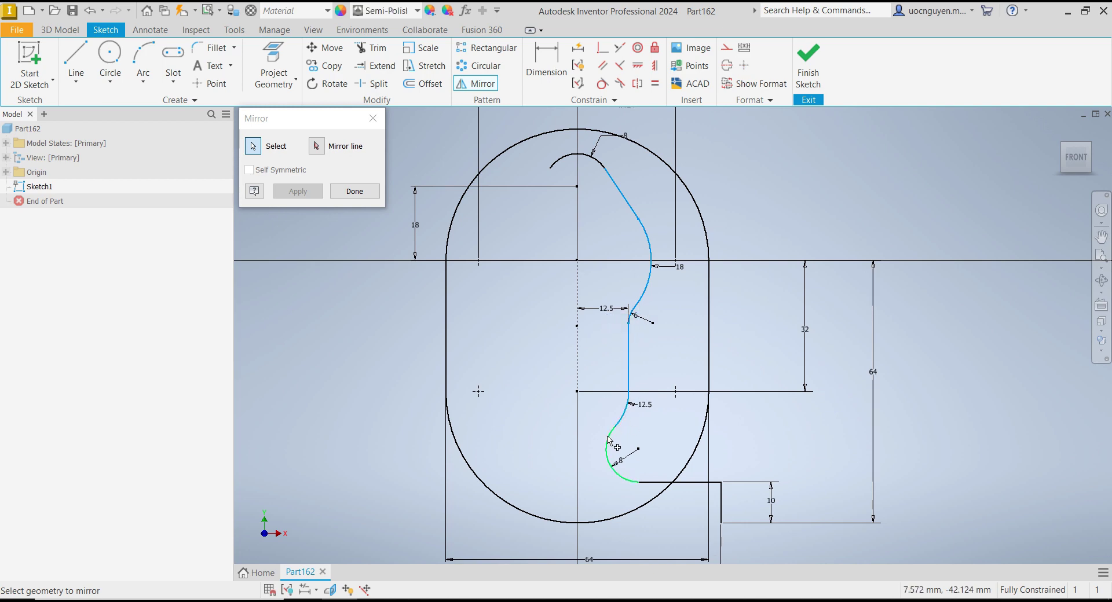
pyautogui.click(607, 451)
pyautogui.click(657, 481)
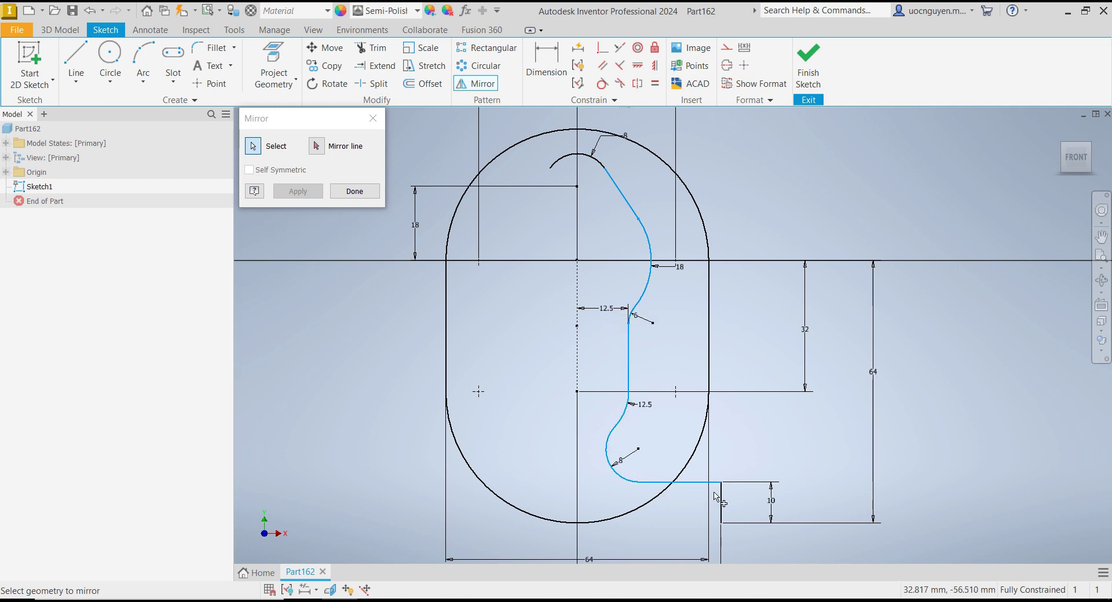
pyautogui.click(316, 146)
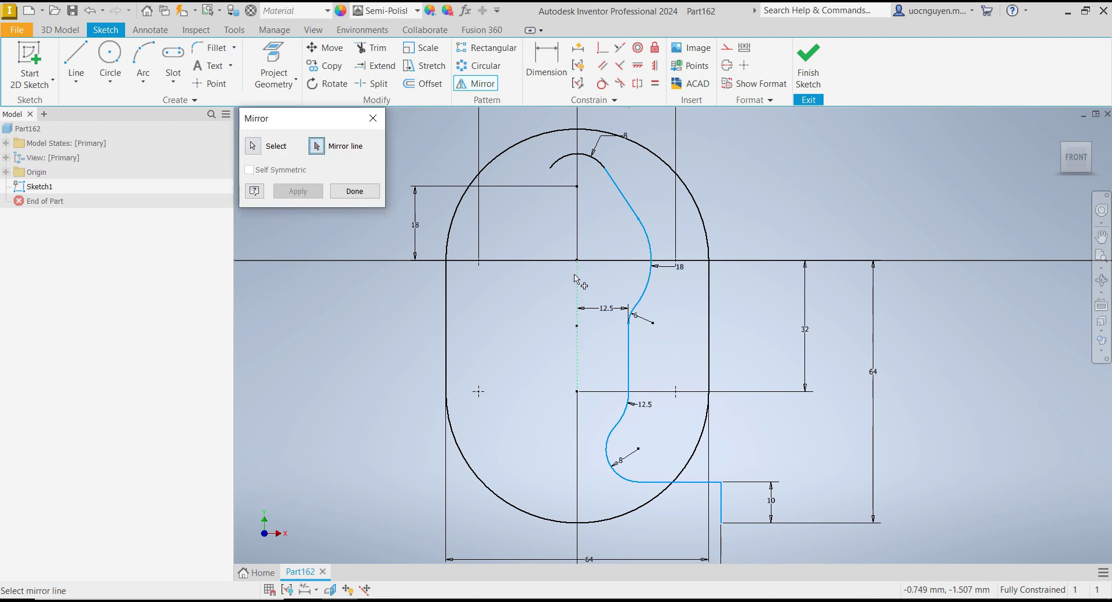
pyautogui.click(577, 284)
pyautogui.click(309, 196)
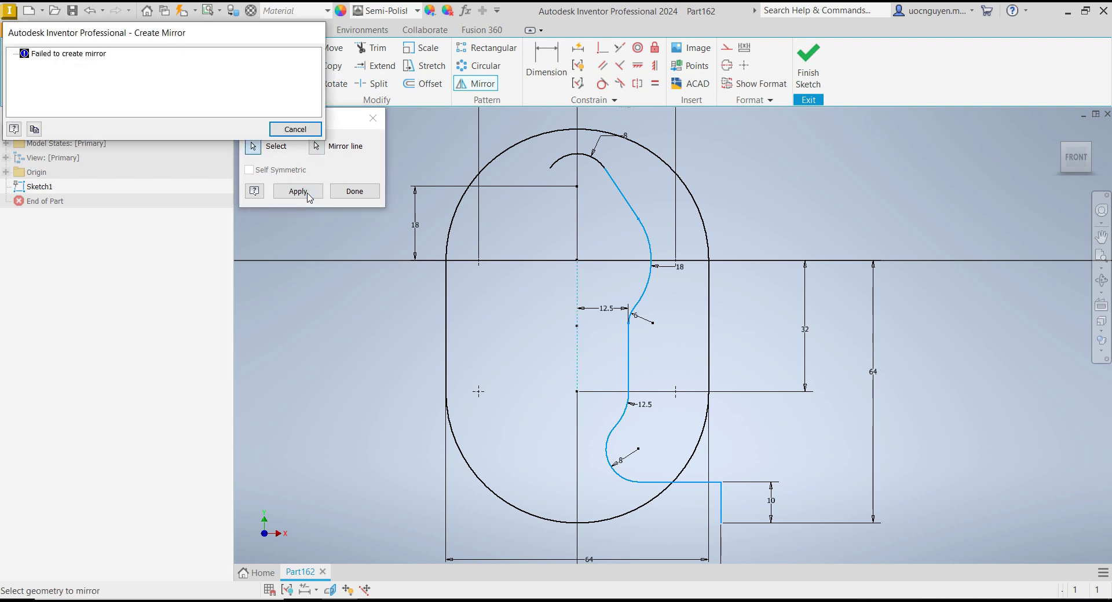
pyautogui.click(295, 129)
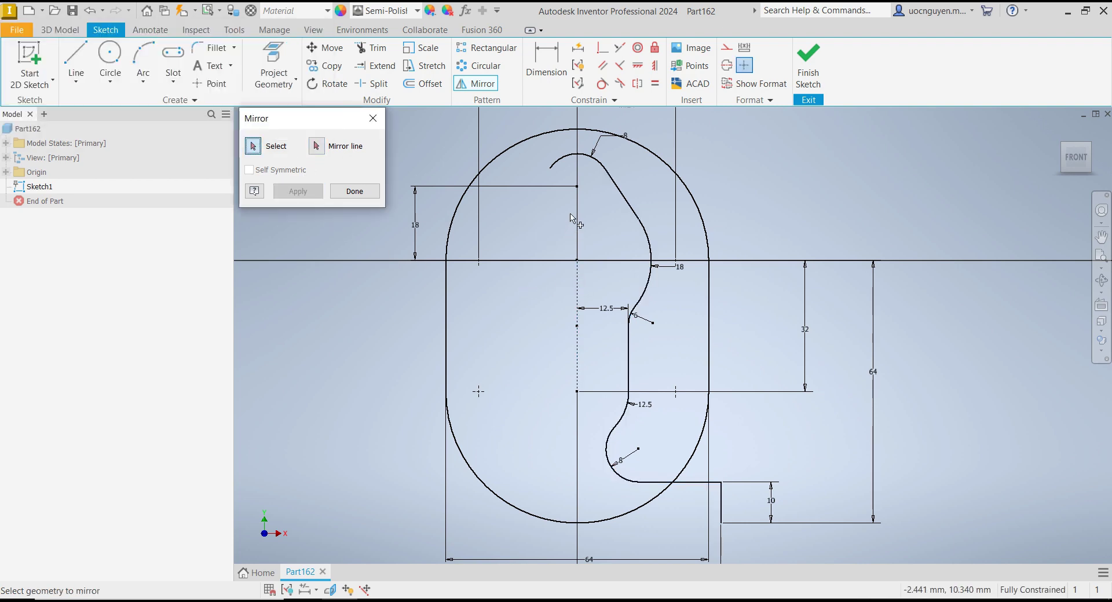
# Mirror the S-curve and the vertical segment below it across the dashed centreline.
pyautogui.click(636, 214)
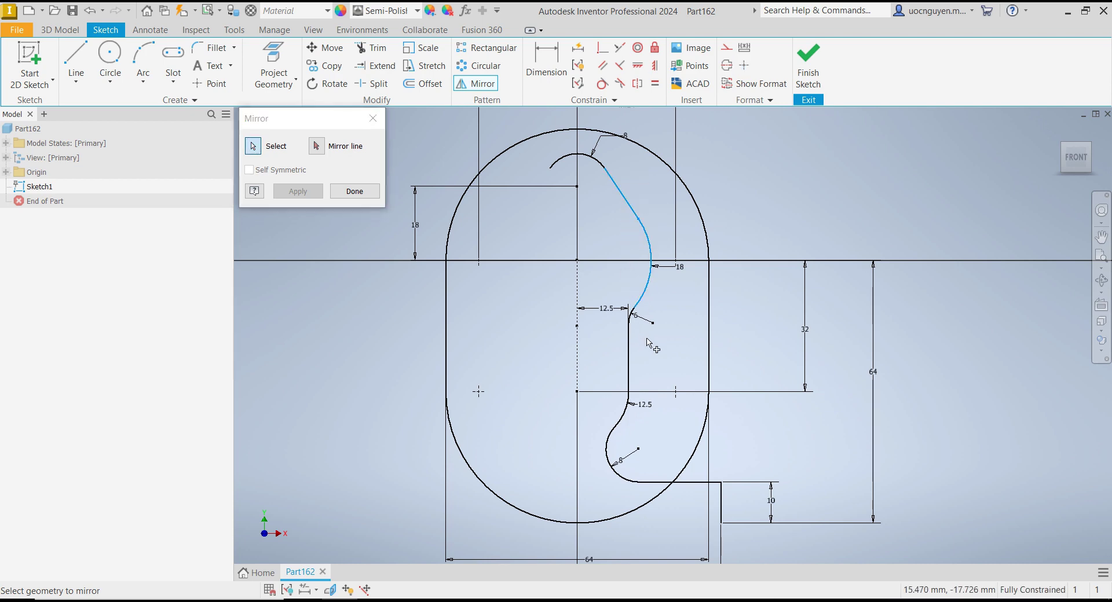
pyautogui.click(628, 353)
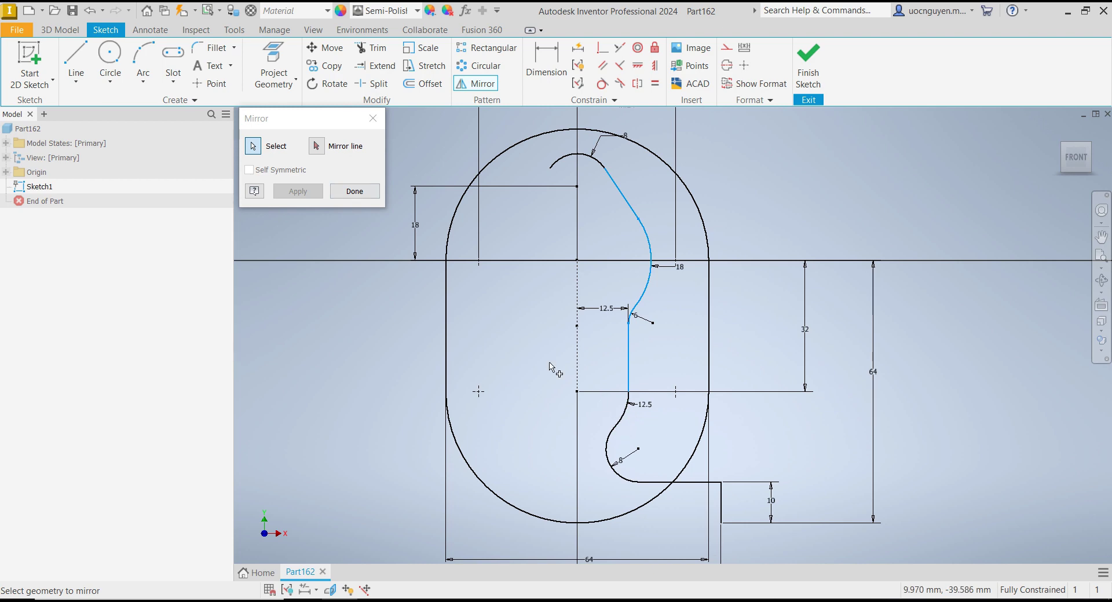
pyautogui.click(317, 146)
pyautogui.click(578, 358)
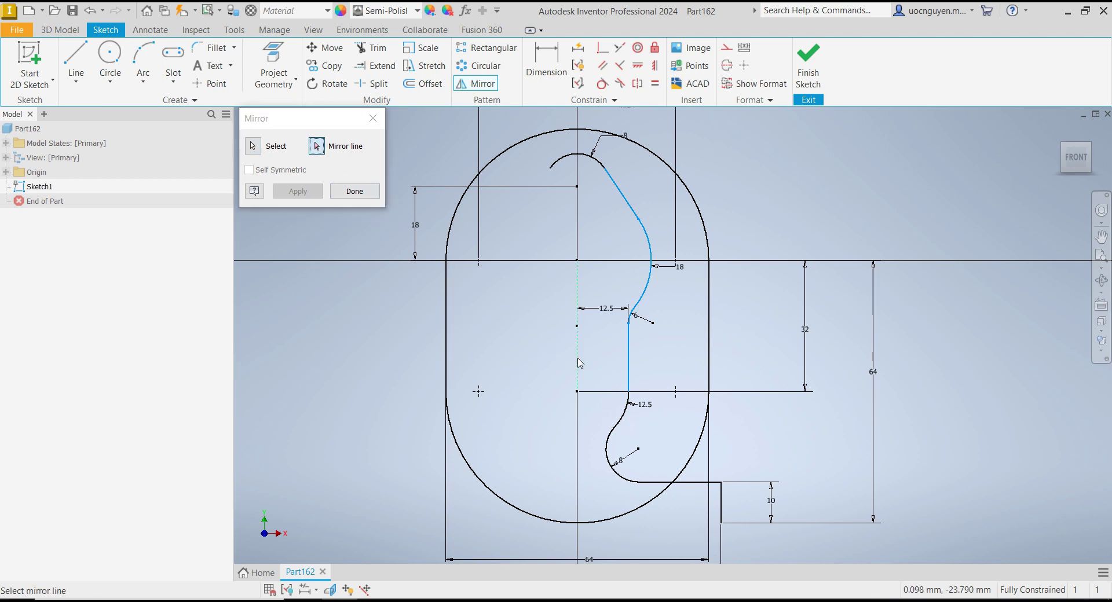
pyautogui.click(319, 190)
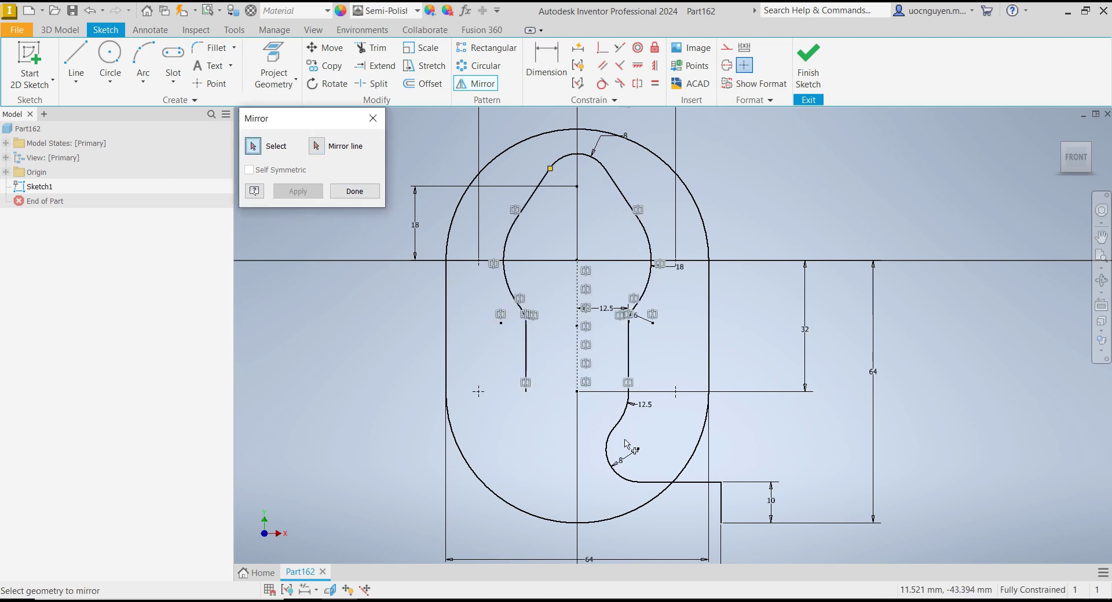
# Mirror the lower arc and bottom foot lines to the left across the centreline.
pyautogui.click(721, 498)
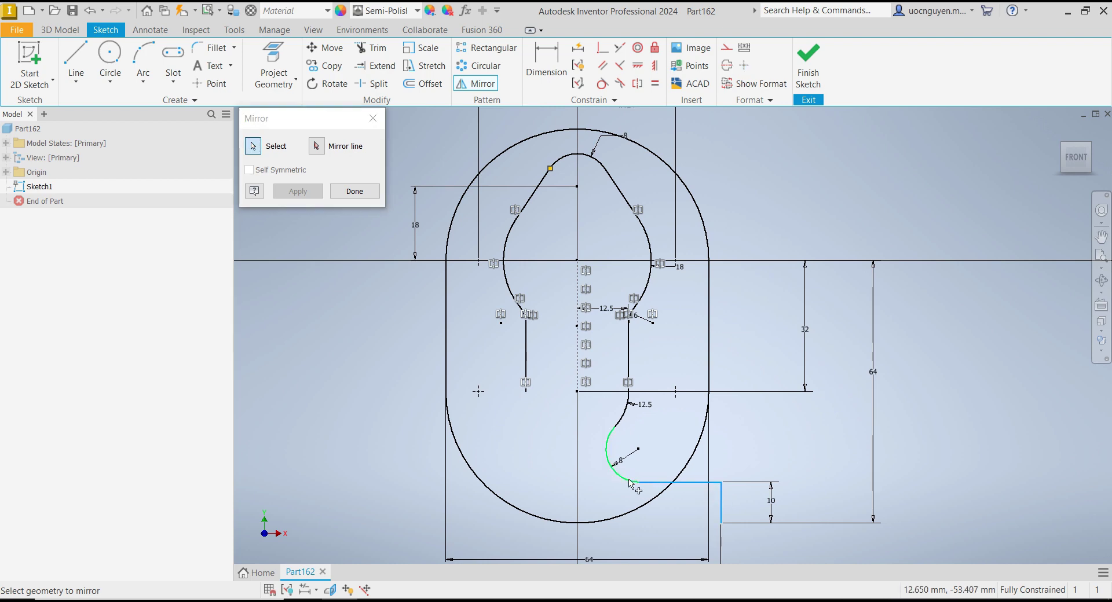
pyautogui.click(606, 447)
pyautogui.click(316, 146)
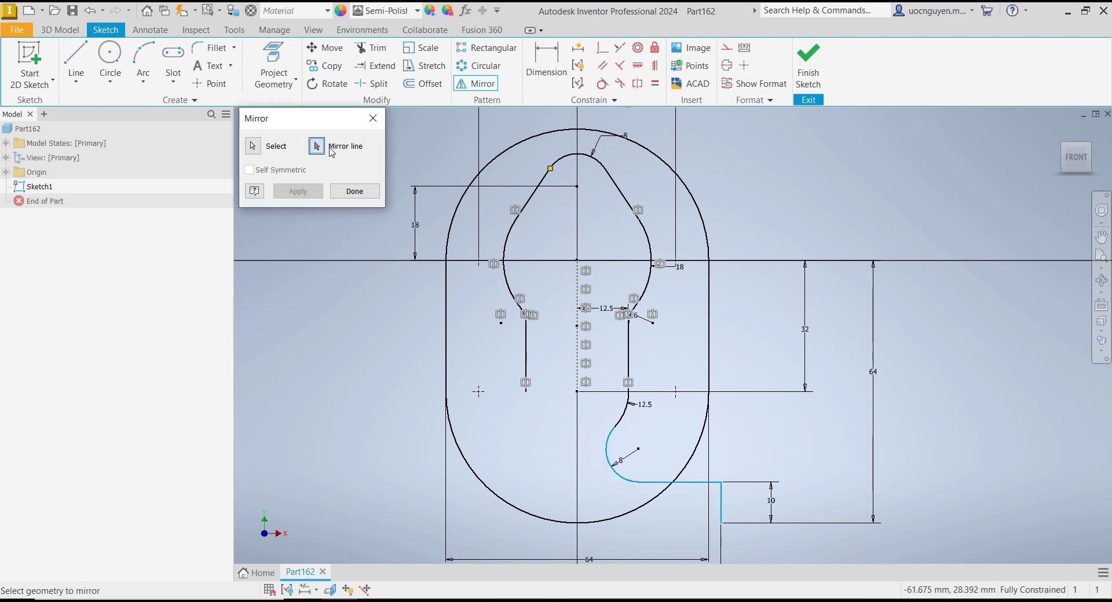
pyautogui.click(577, 382)
pyautogui.click(302, 197)
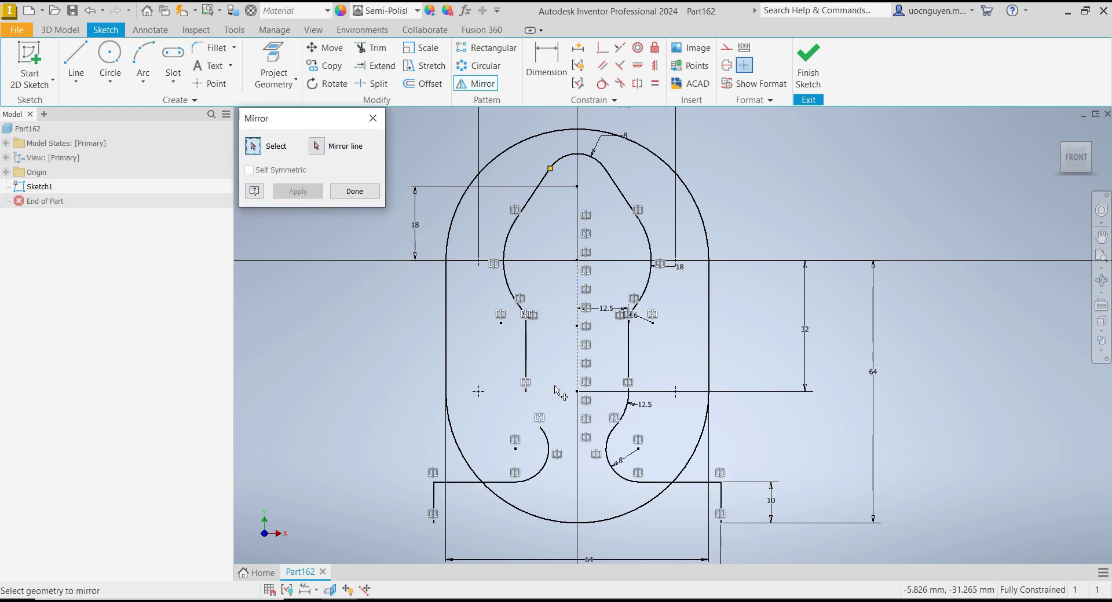
pyautogui.moveTo(556, 391); pyautogui.dragTo(573, 315, button='middle')
# Draw a three-point arc from the vertical line's end to the curve, tangent to the curve below.
pyautogui.press('Escape')
pyautogui.scroll(-3, 574, 314)
pyautogui.scroll(-2, 561, 327)
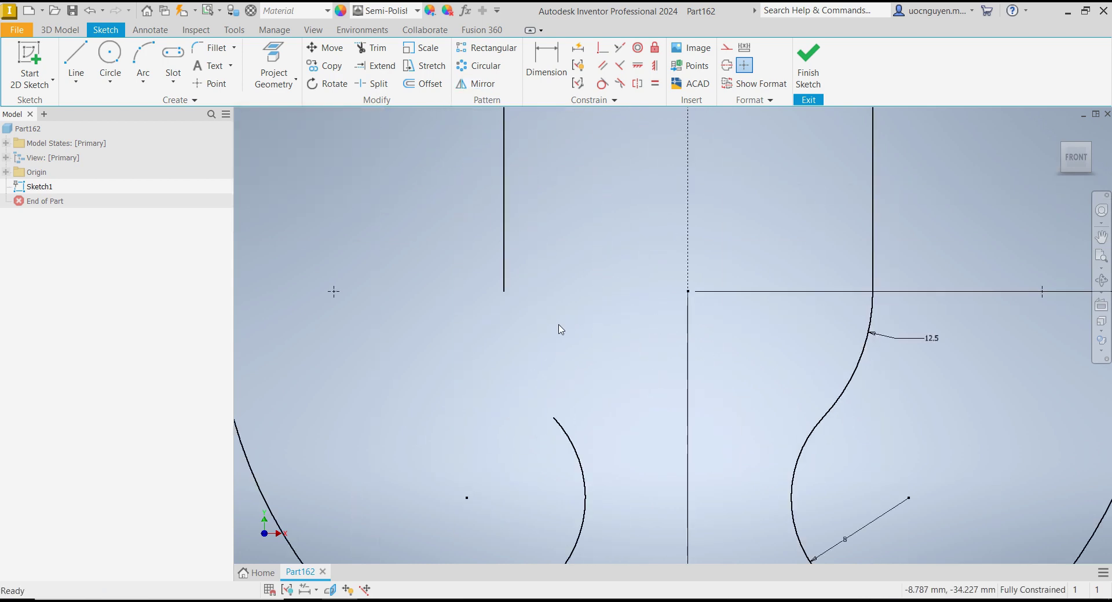
pyautogui.click(143, 64)
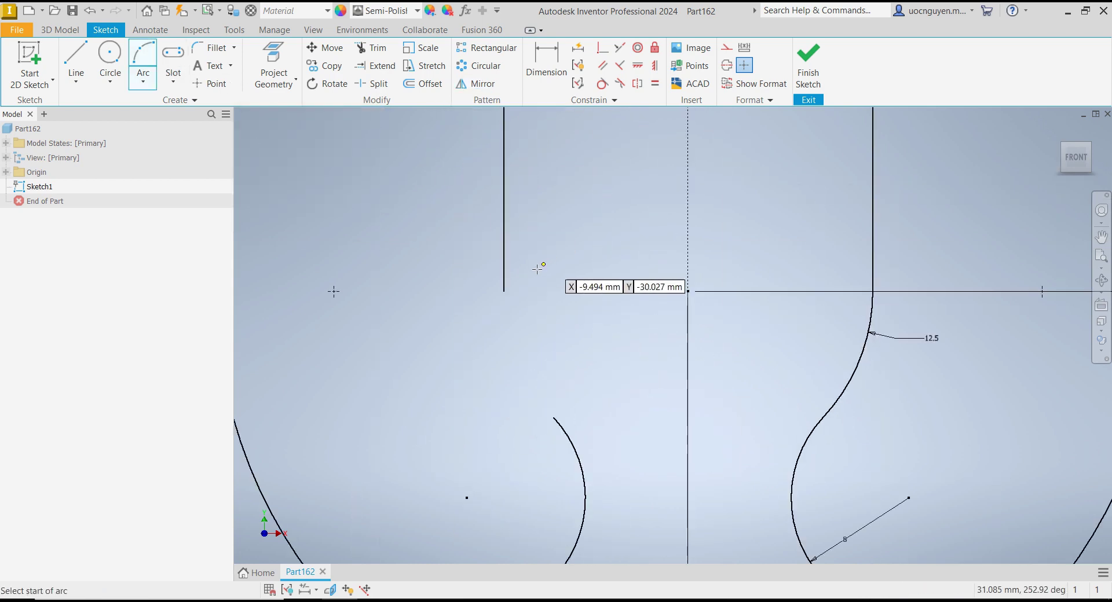
pyautogui.click(504, 291)
pyautogui.click(553, 417)
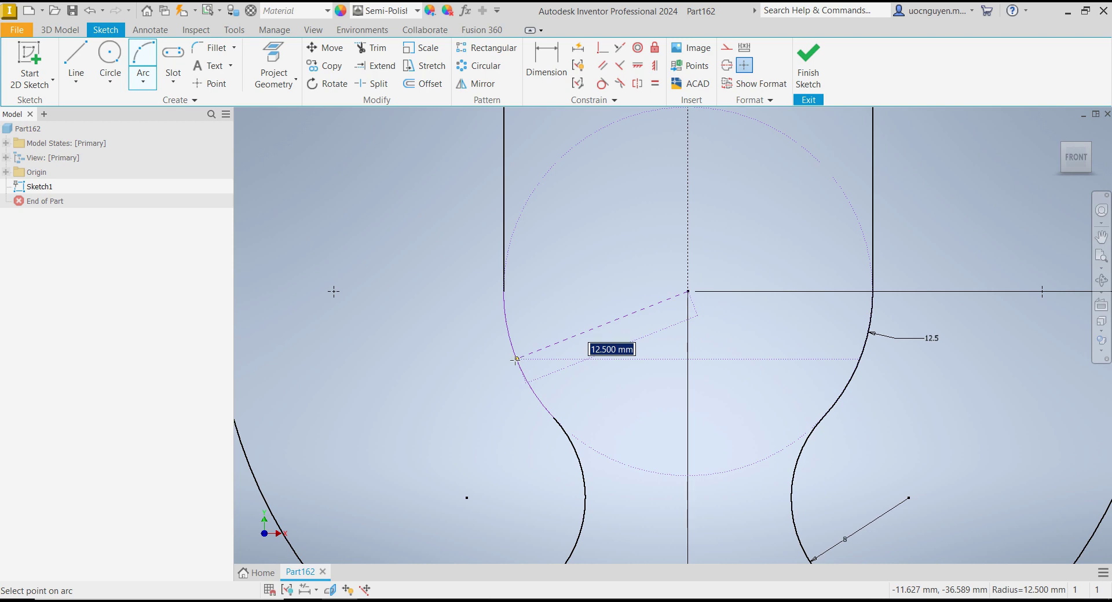
pyautogui.click(515, 359)
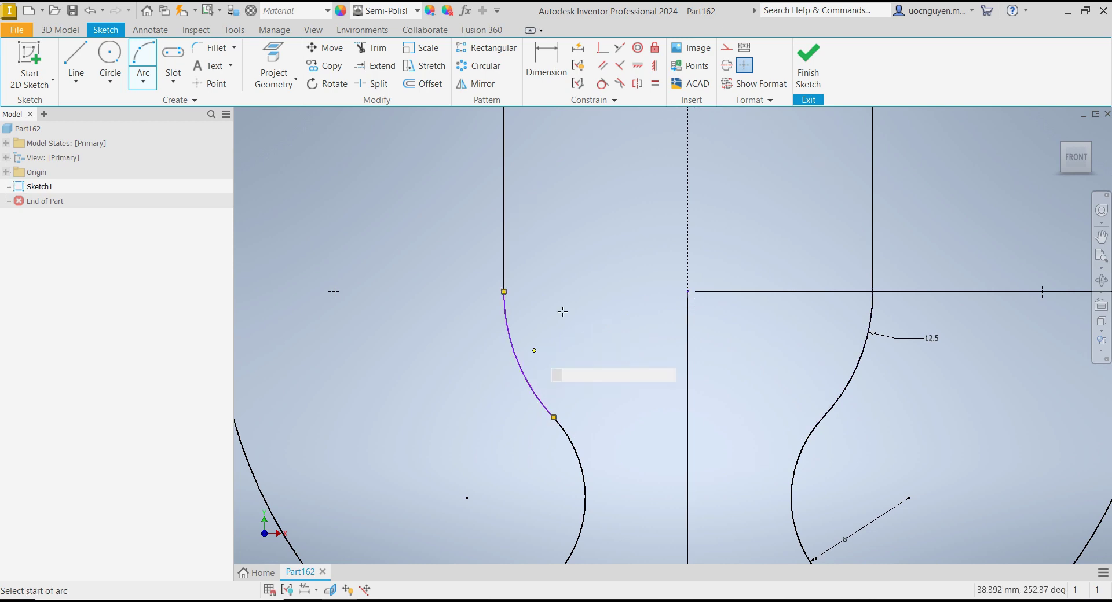
pyautogui.click(602, 84)
pyautogui.click(507, 310)
pyautogui.click(568, 441)
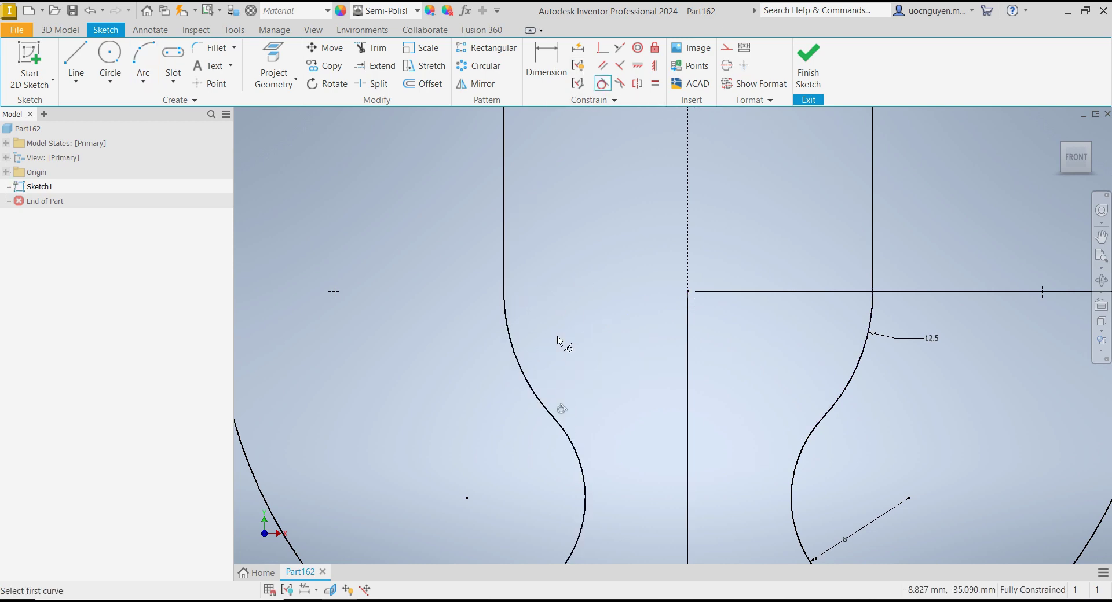
pyautogui.press('Escape')
# Draw a horizontal line closing the bottom edge of the foot rectangle.
pyautogui.press('Home')
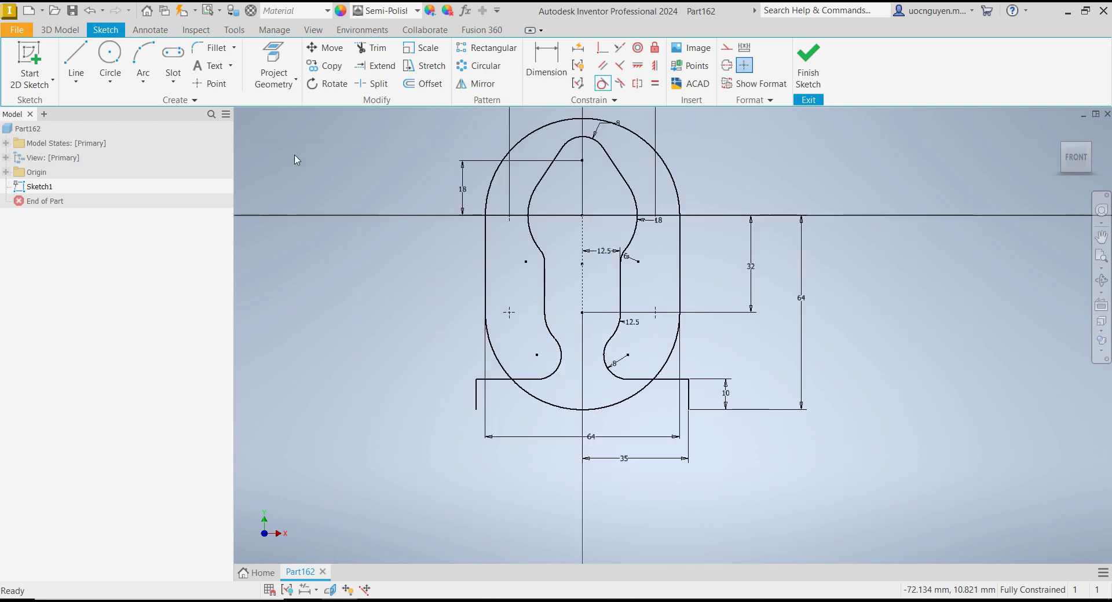
pyautogui.click(84, 64)
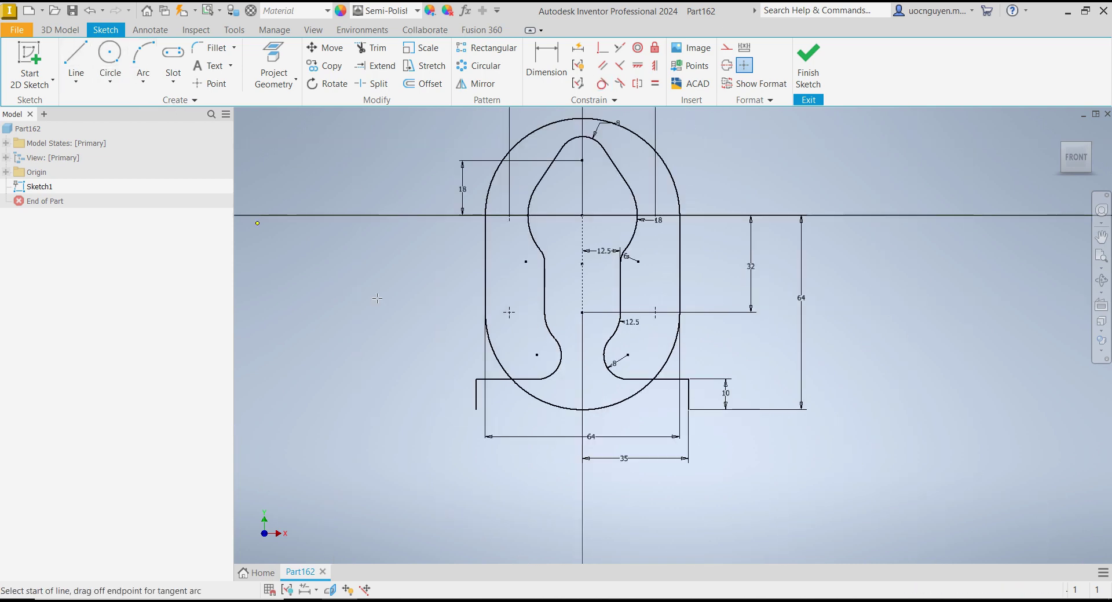
pyautogui.click(476, 409)
pyautogui.click(689, 409)
pyautogui.press('Escape')
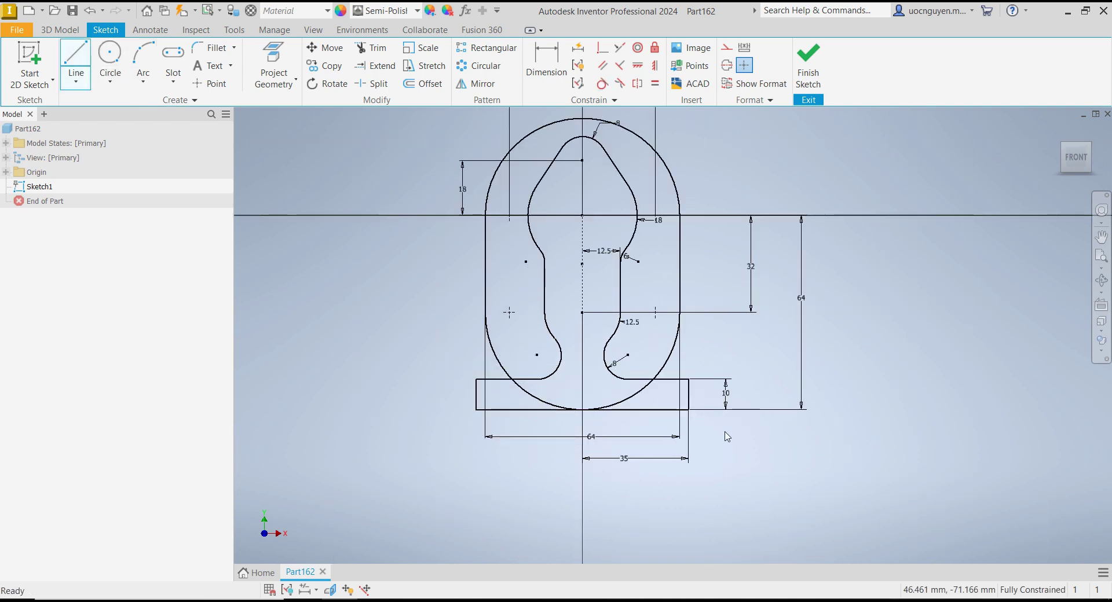
pyautogui.moveTo(726, 434); pyautogui.dragTo(729, 455, button='middle')
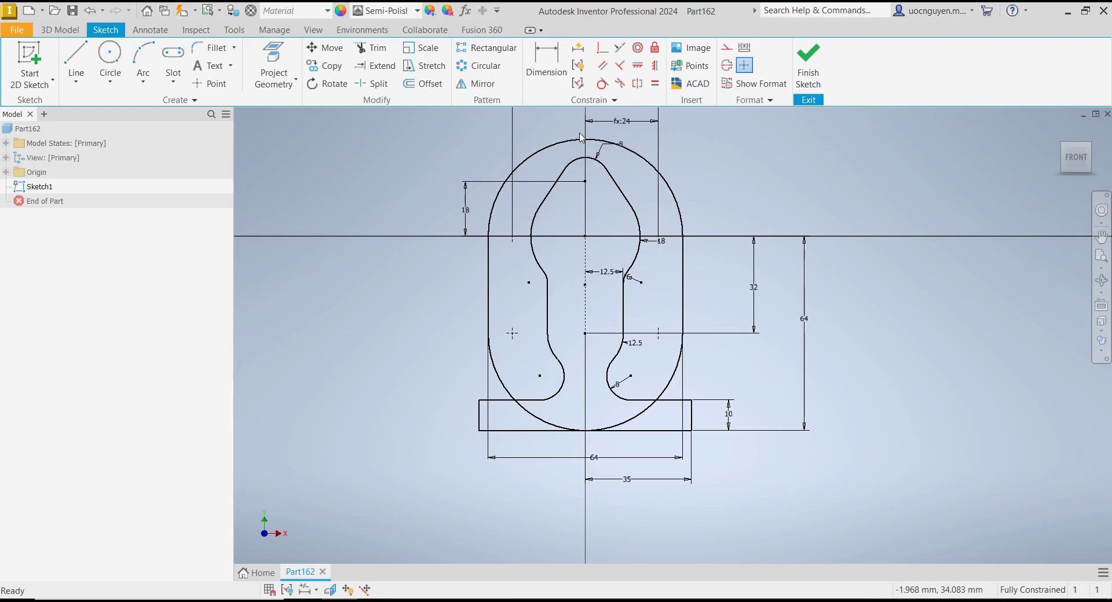
# Scroll and pan to bring the top of the profile into view.
pyautogui.scroll(-5, 582, 137)
pyautogui.moveTo(582, 138); pyautogui.dragTo(543, 220, button='middle')
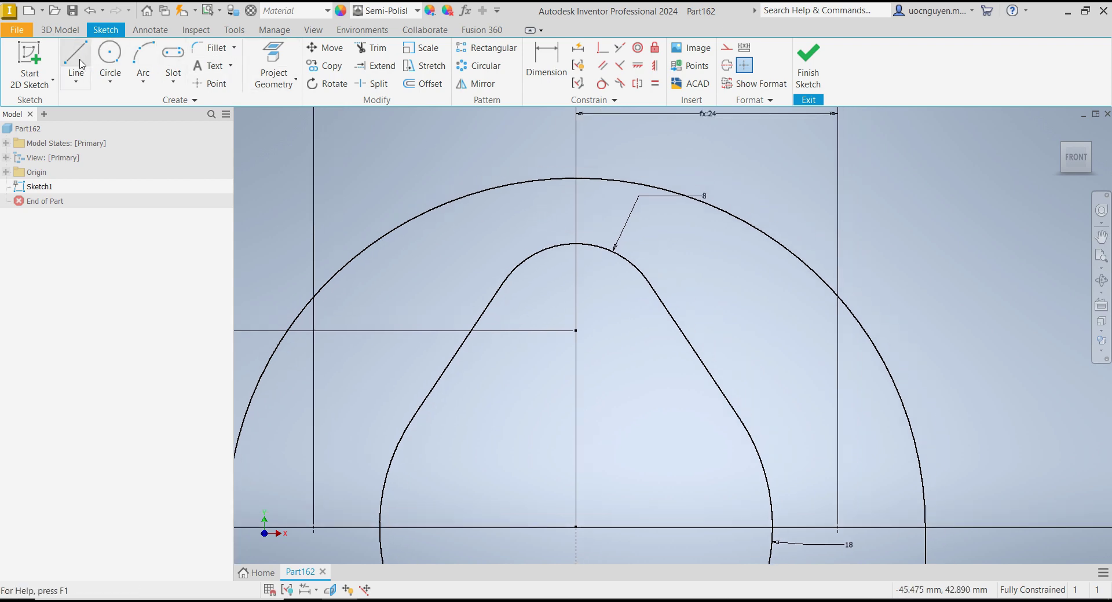
# Draw the top arc across the centreline with level endpoints and its centre on the centreline.
pyautogui.click(143, 58)
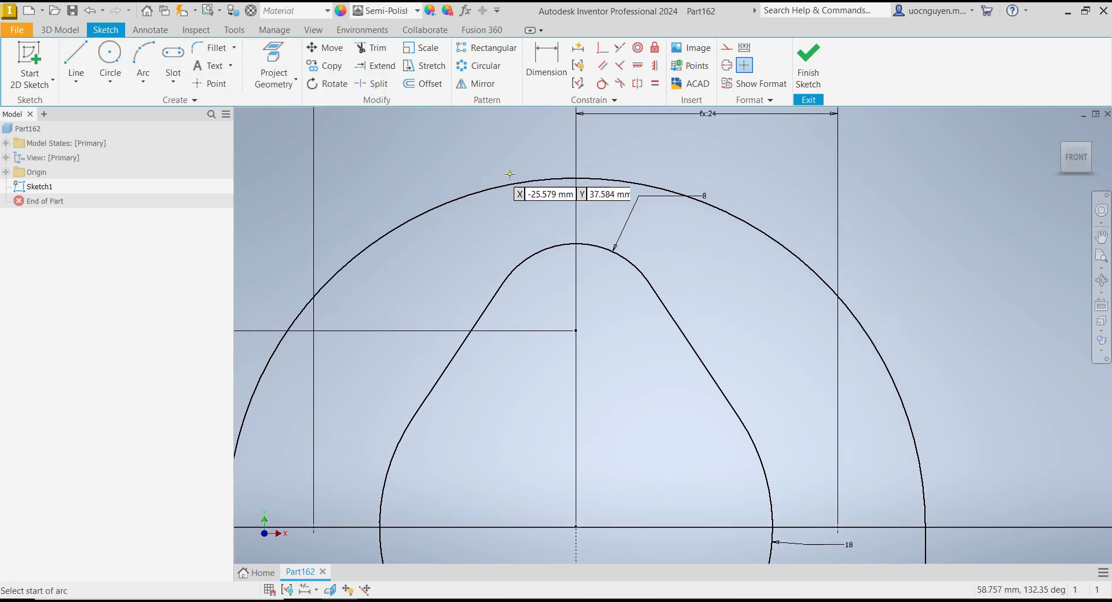
pyautogui.click(525, 204)
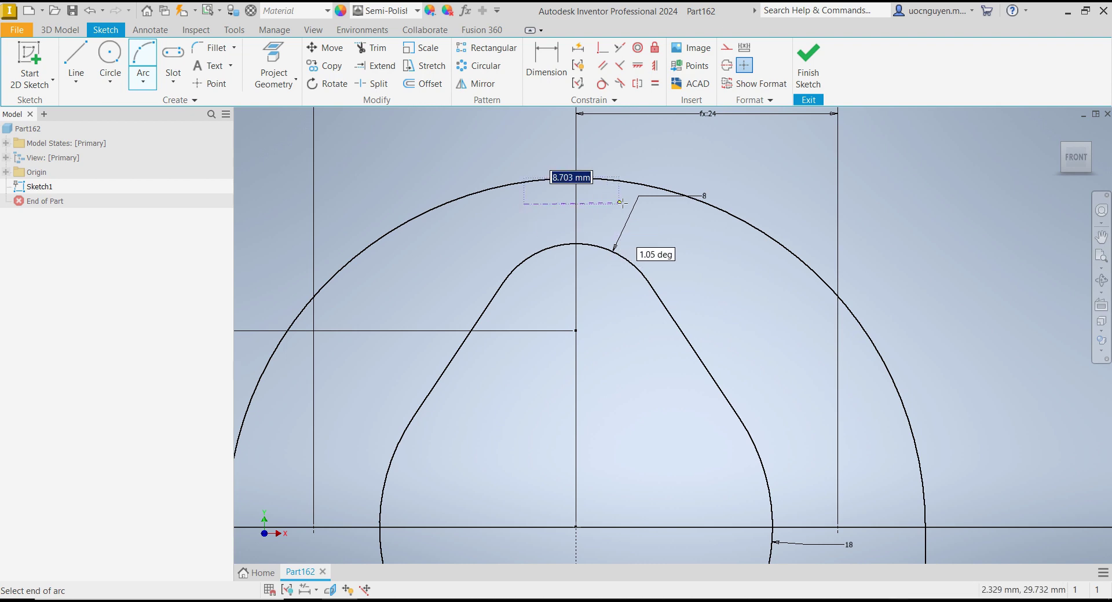
pyautogui.click(615, 204)
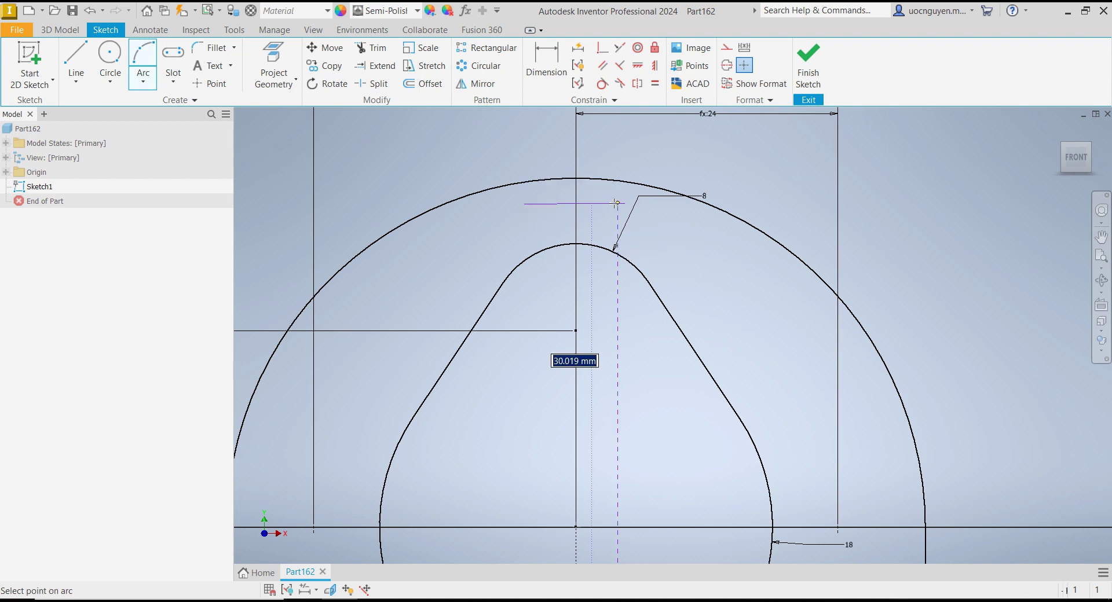
pyautogui.click(579, 184)
pyautogui.click(637, 65)
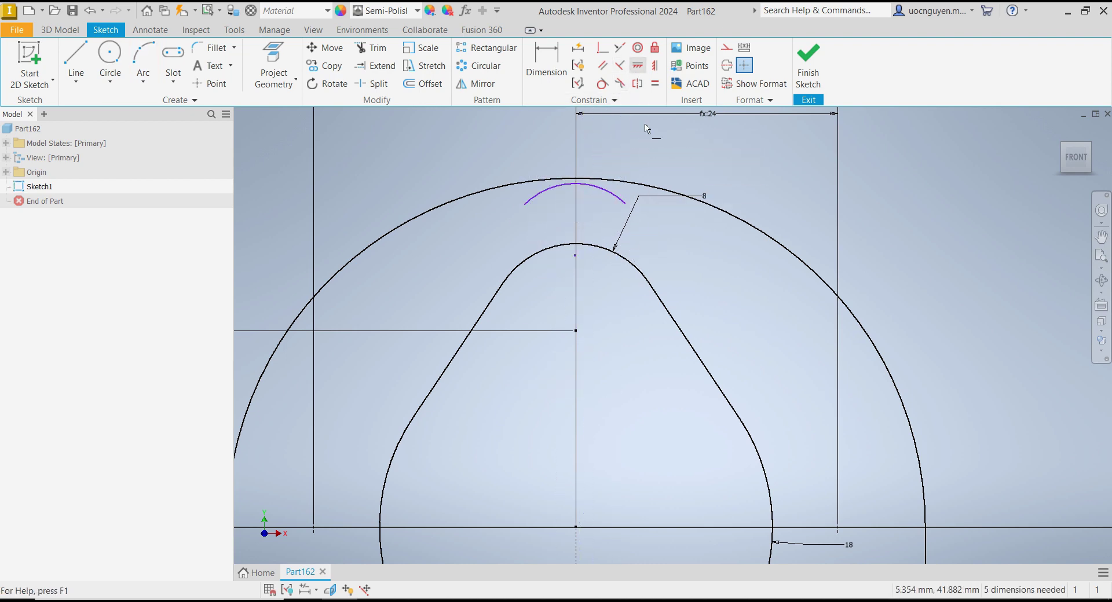
pyautogui.click(625, 204)
pyautogui.click(525, 204)
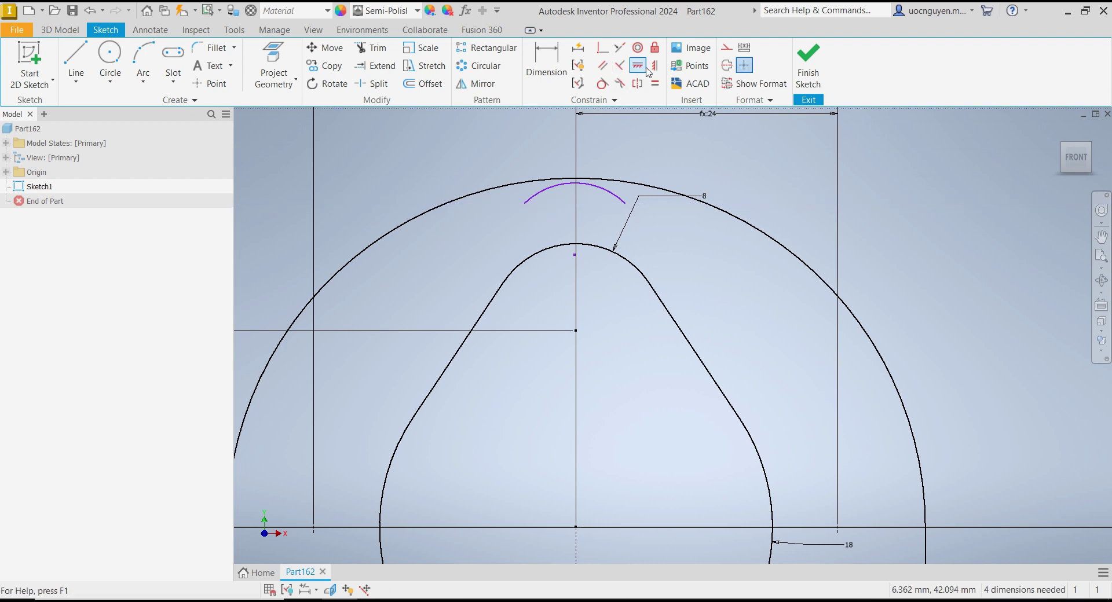
pyautogui.click(575, 254)
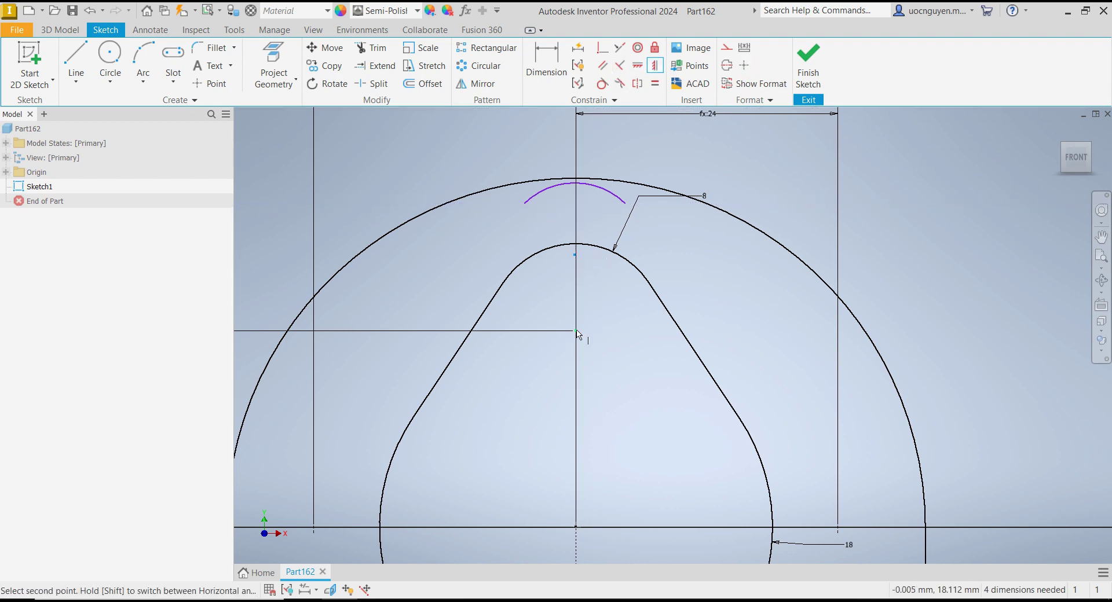
pyautogui.click(576, 330)
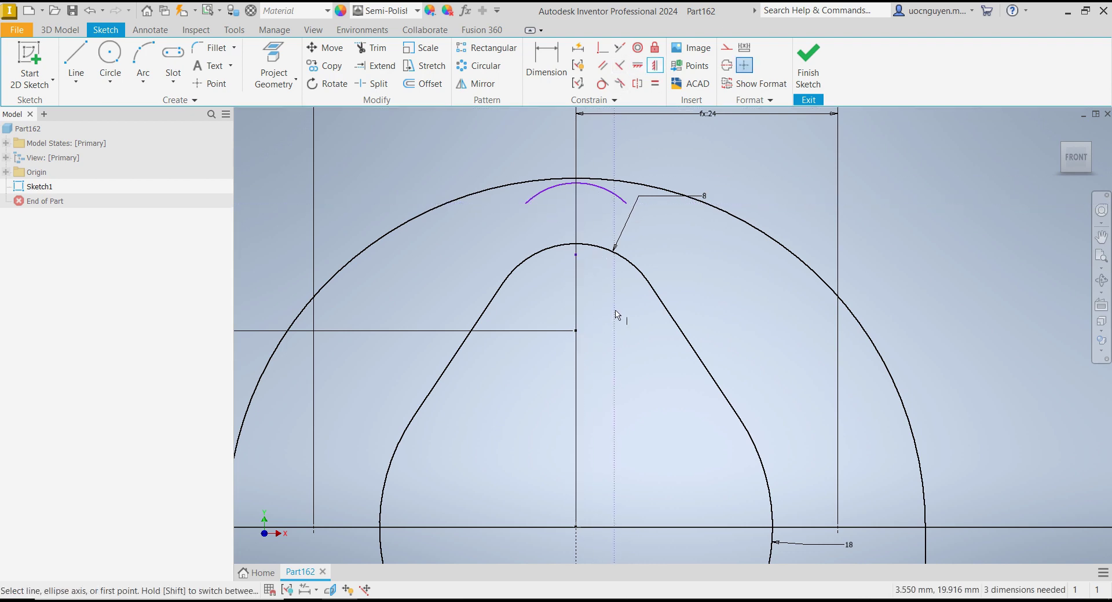
# Draw lines from both top arc ends to the slot's slanted edges, tangent to the arc.
pyautogui.click(76, 58)
pyautogui.click(524, 203)
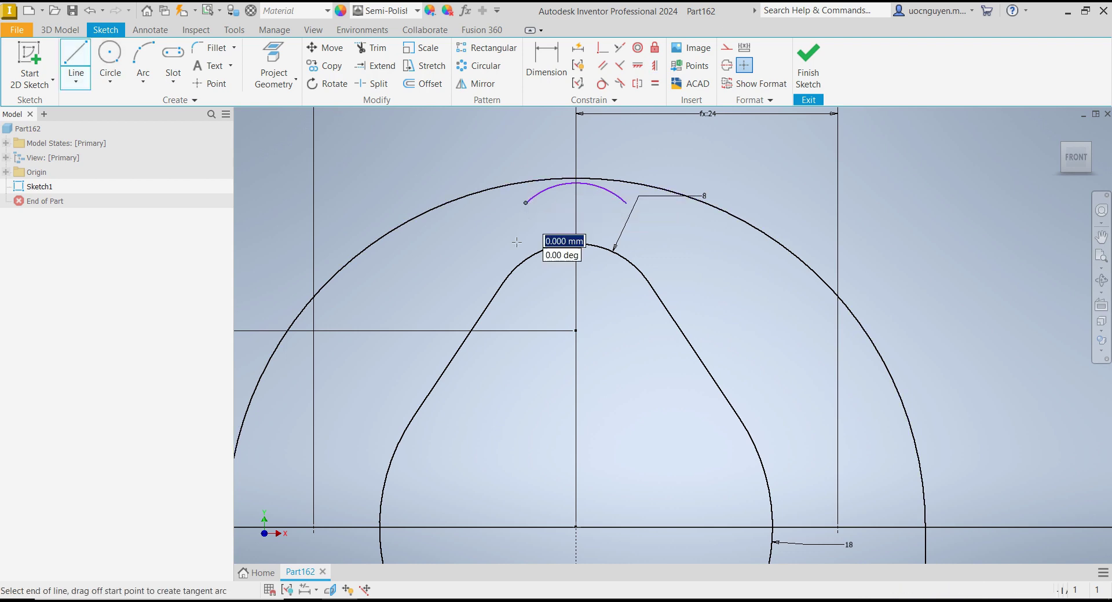
pyautogui.click(504, 283)
pyautogui.press('Escape')
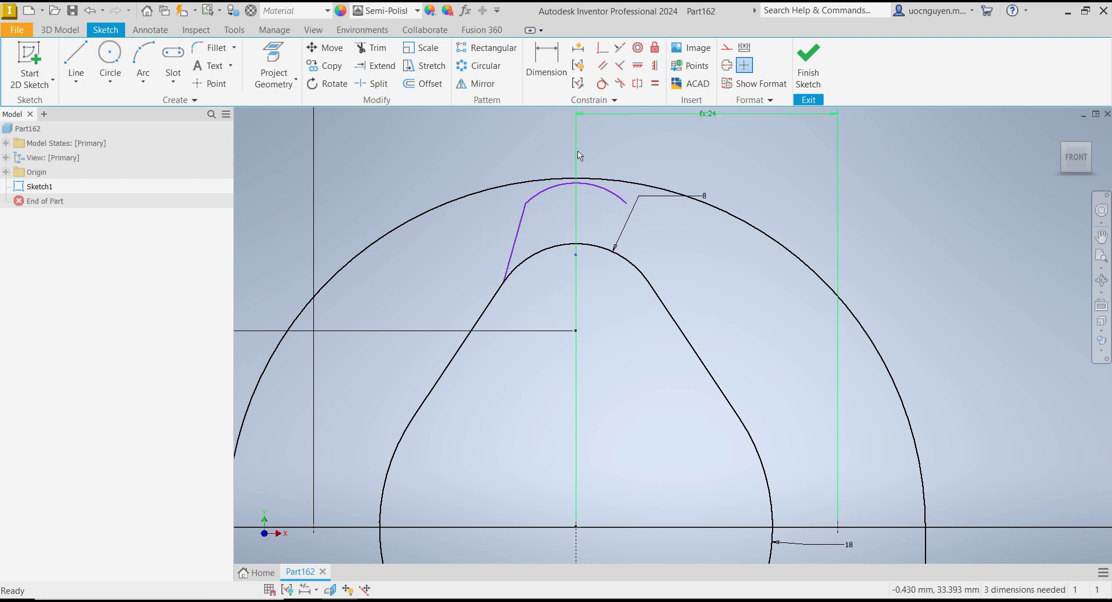
pyautogui.click(76, 58)
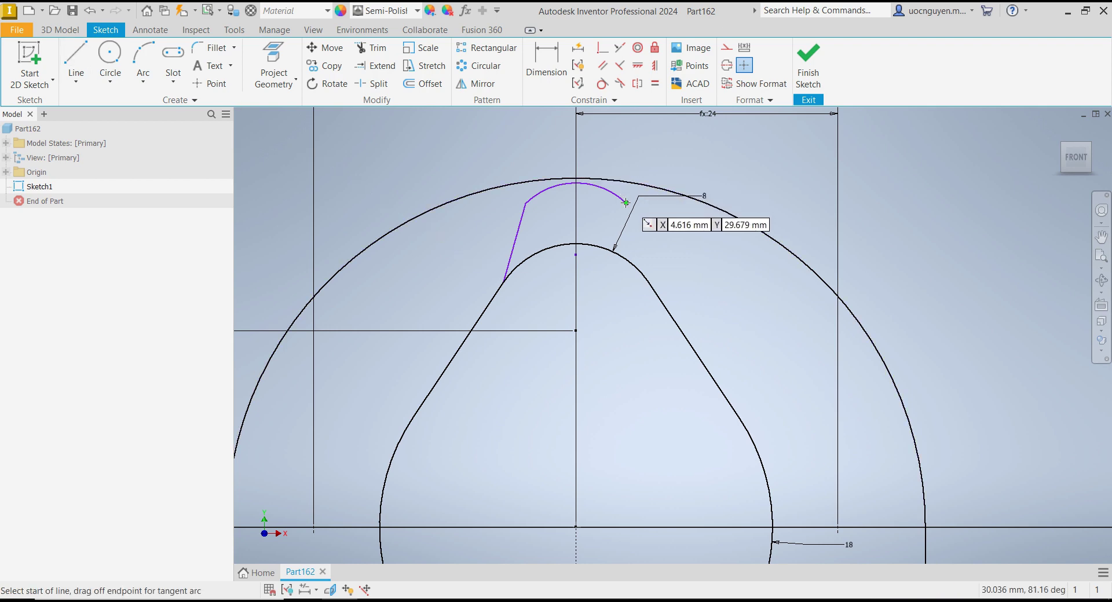
pyautogui.click(625, 203)
pyautogui.click(648, 282)
pyautogui.press('Escape')
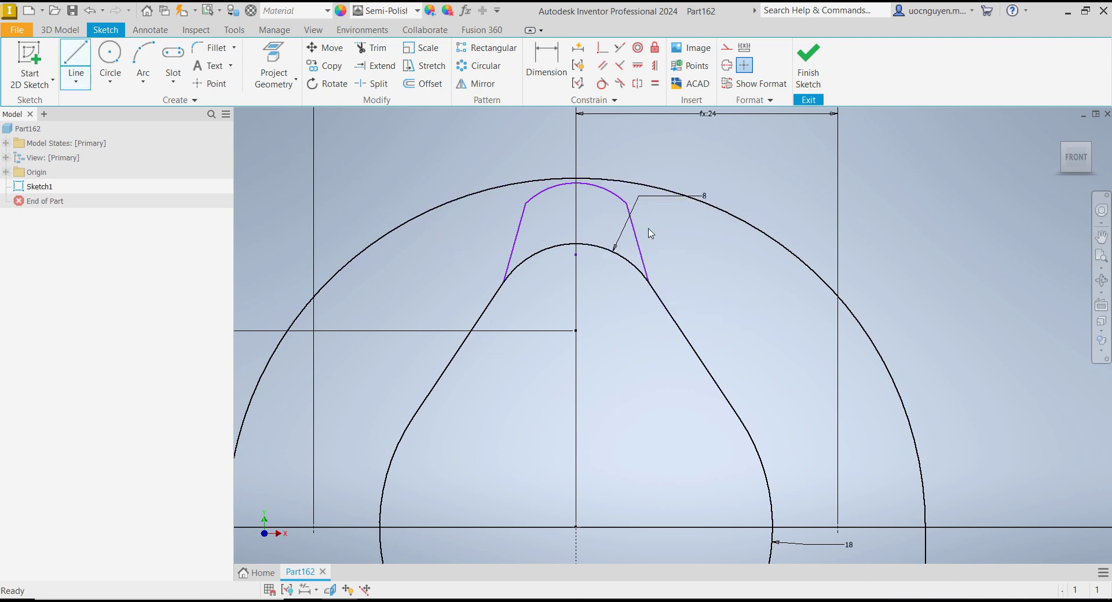
pyautogui.click(602, 84)
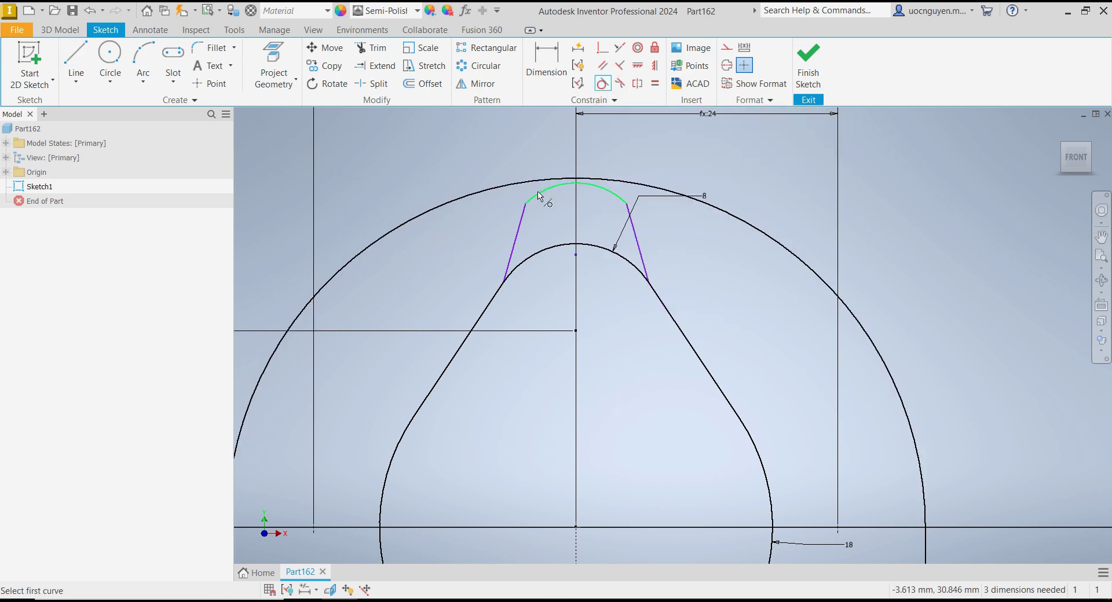
pyautogui.click(539, 193)
pyautogui.click(526, 215)
pyautogui.press('Escape')
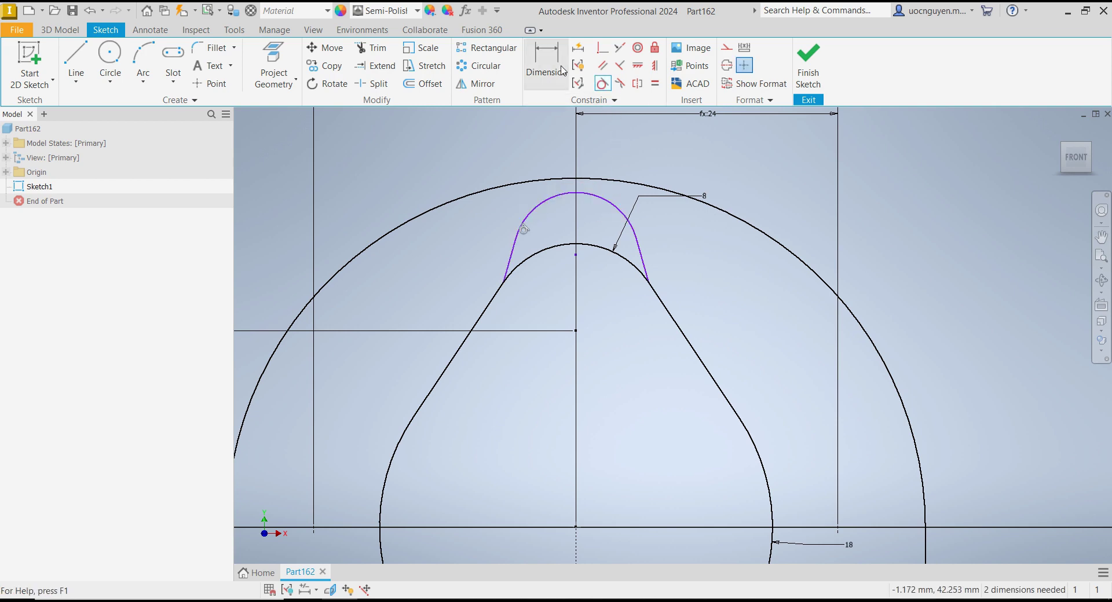
# Dimension the slanted line at 15° to the centreline and the top arc at radius 6.
pyautogui.press('d')
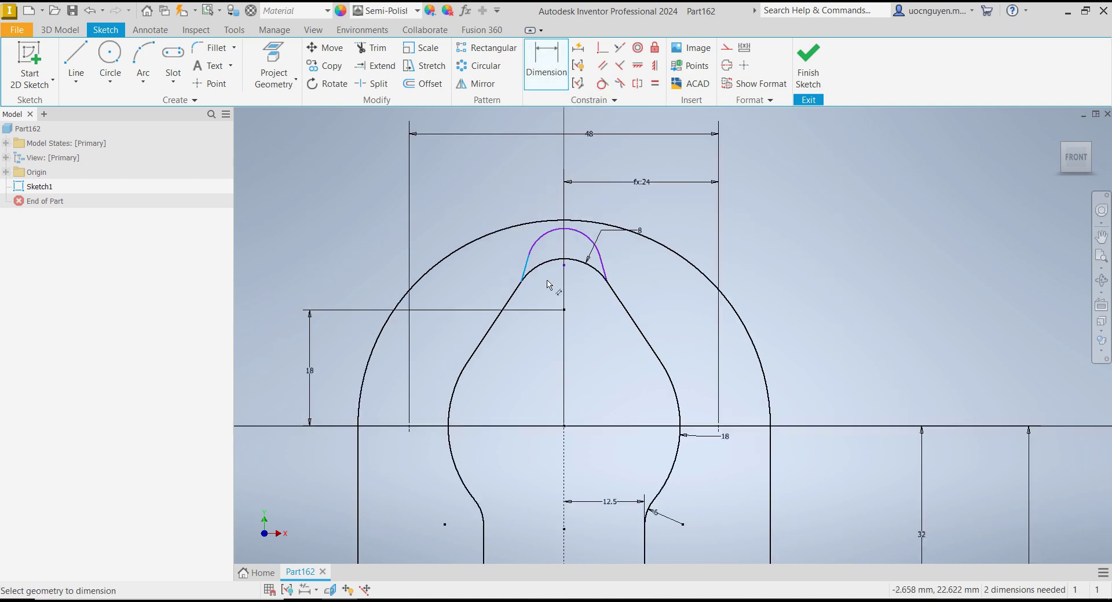
pyautogui.scroll(-3, 542, 278)
pyautogui.click(564, 448)
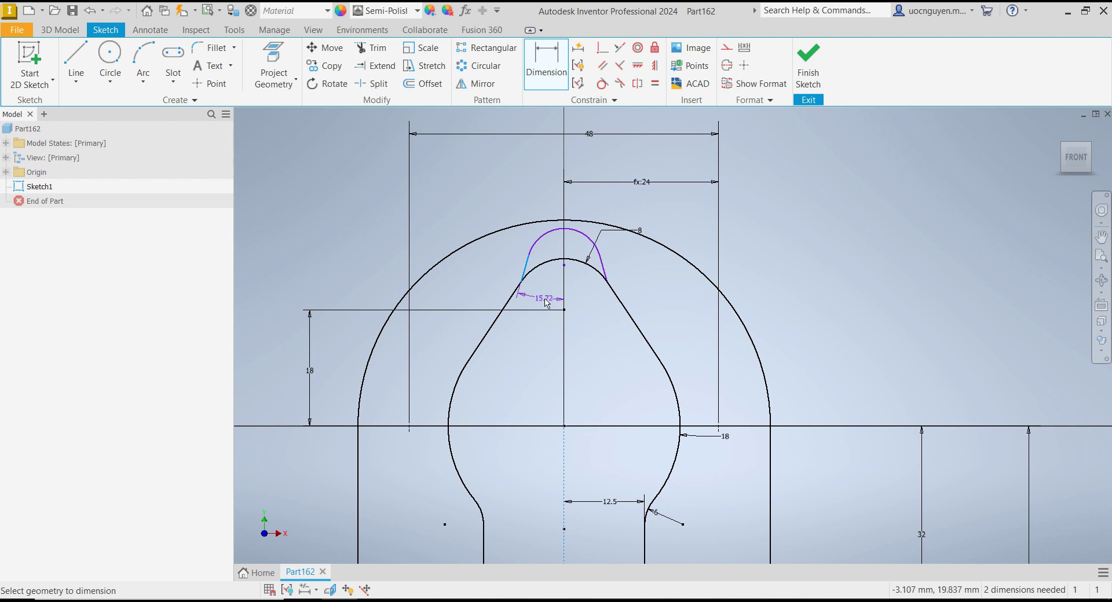
pyautogui.click(538, 333)
pyautogui.write('5')
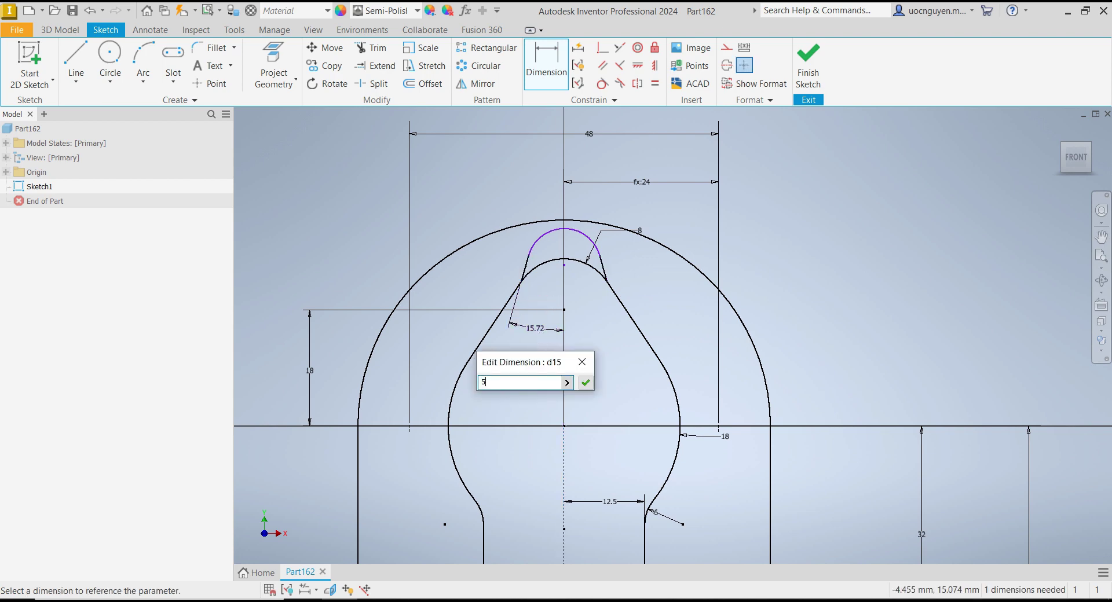
pyautogui.press('Return')
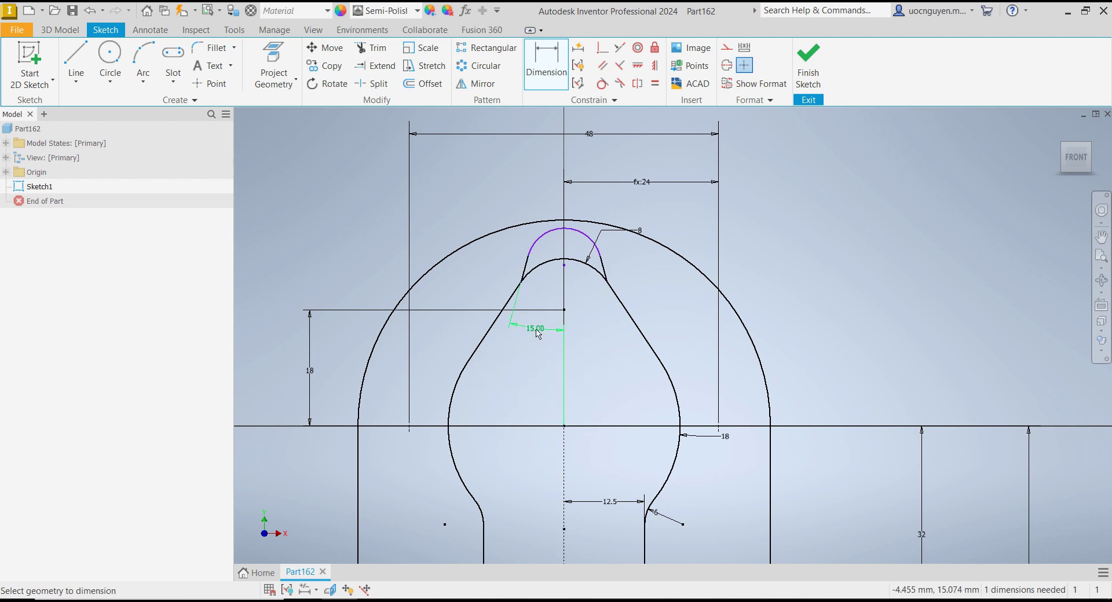
pyautogui.scroll(-3, 570, 255)
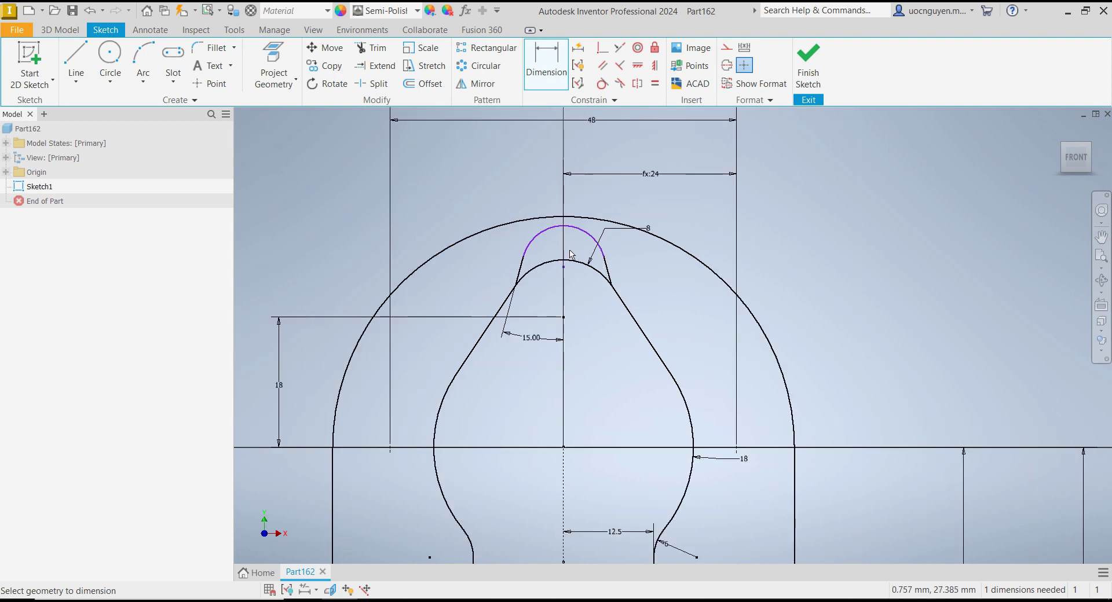
pyautogui.click(579, 223)
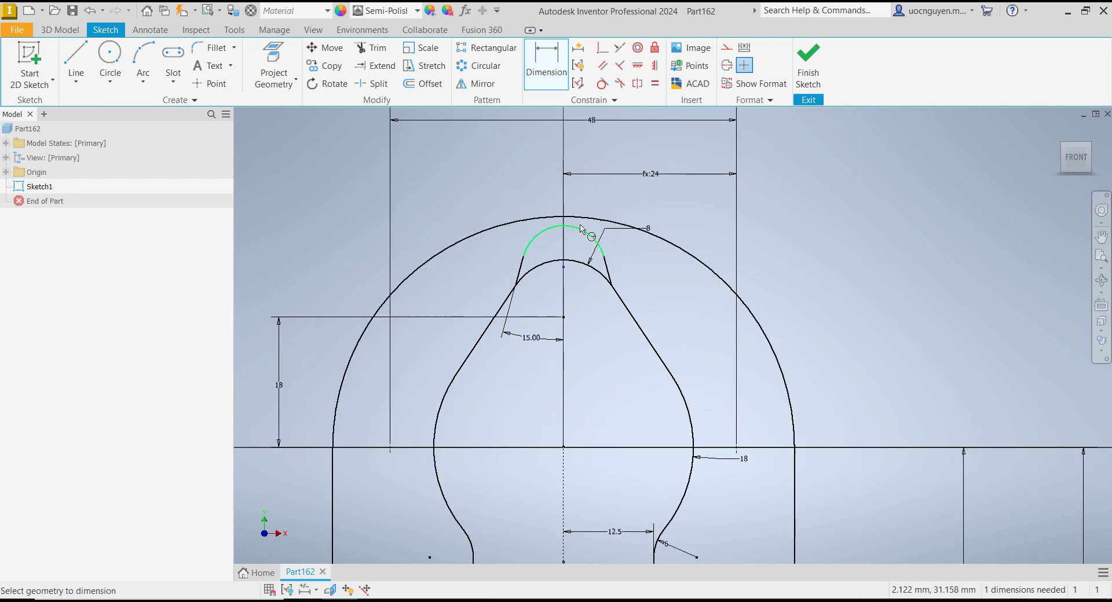
pyautogui.click(611, 190)
pyautogui.write('6')
pyautogui.press('Return')
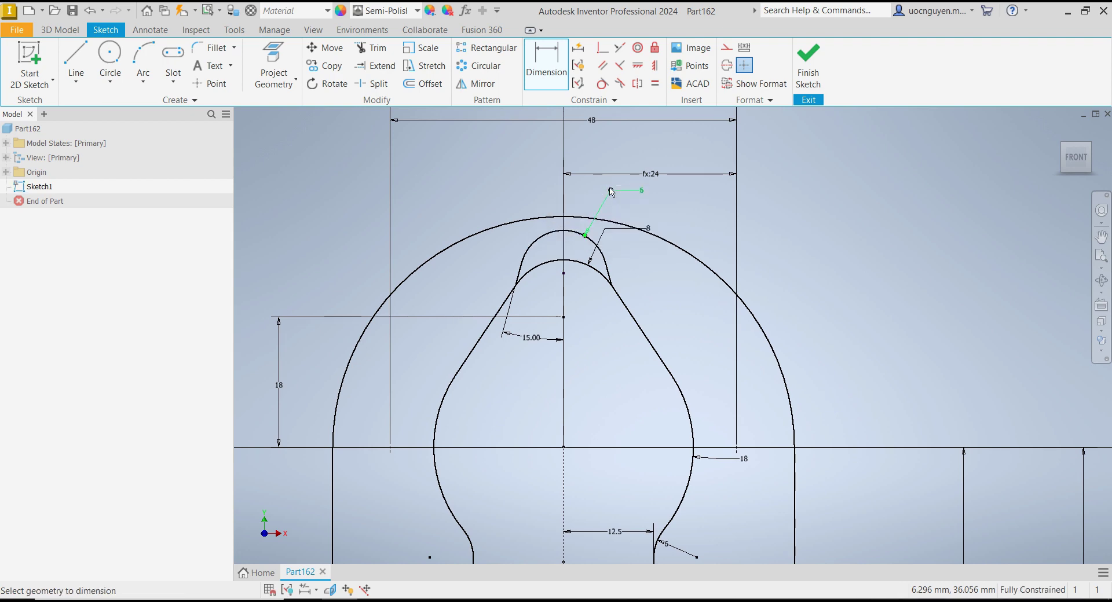
pyautogui.press('Escape')
pyautogui.scroll(3, 633, 238)
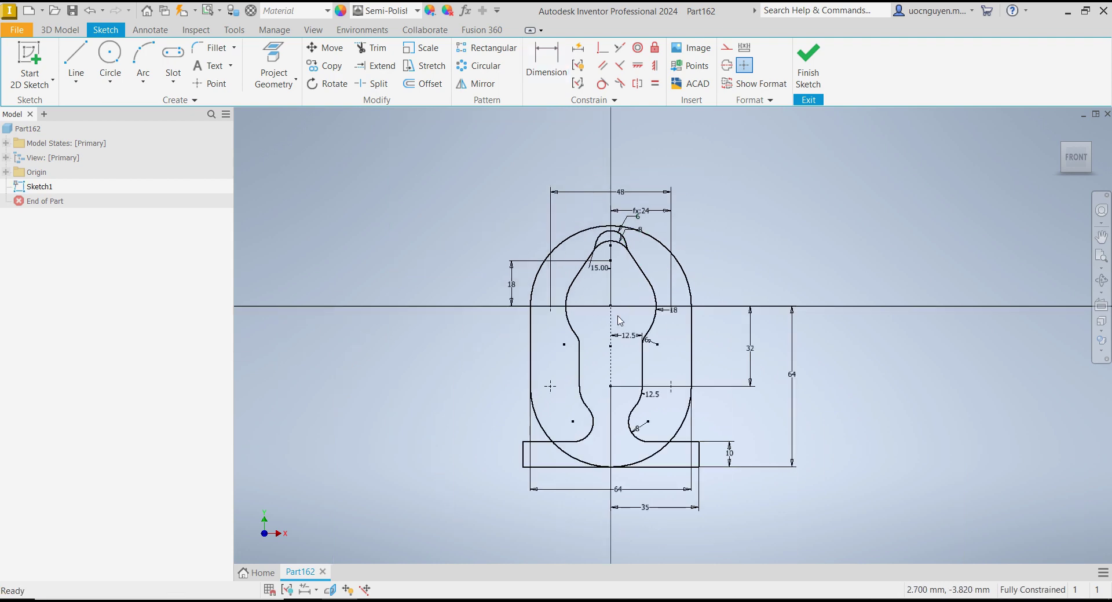
# Pan the sketch slightly and finish Sketch1 to return to the 3D model.
pyautogui.moveTo(633, 313); pyautogui.dragTo(608, 312, button='middle')
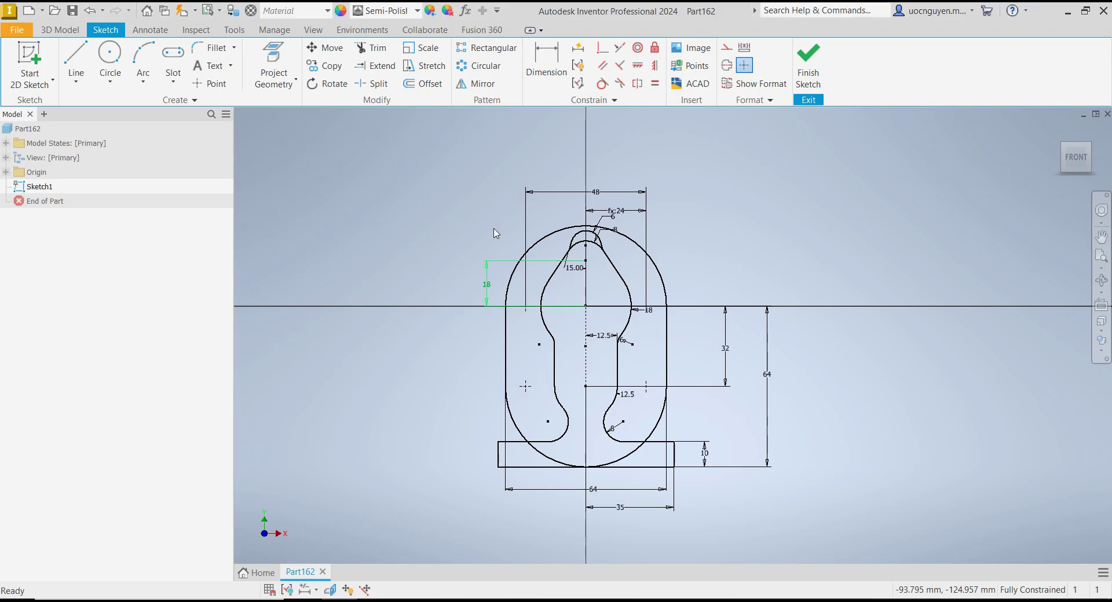
pyautogui.click(808, 72)
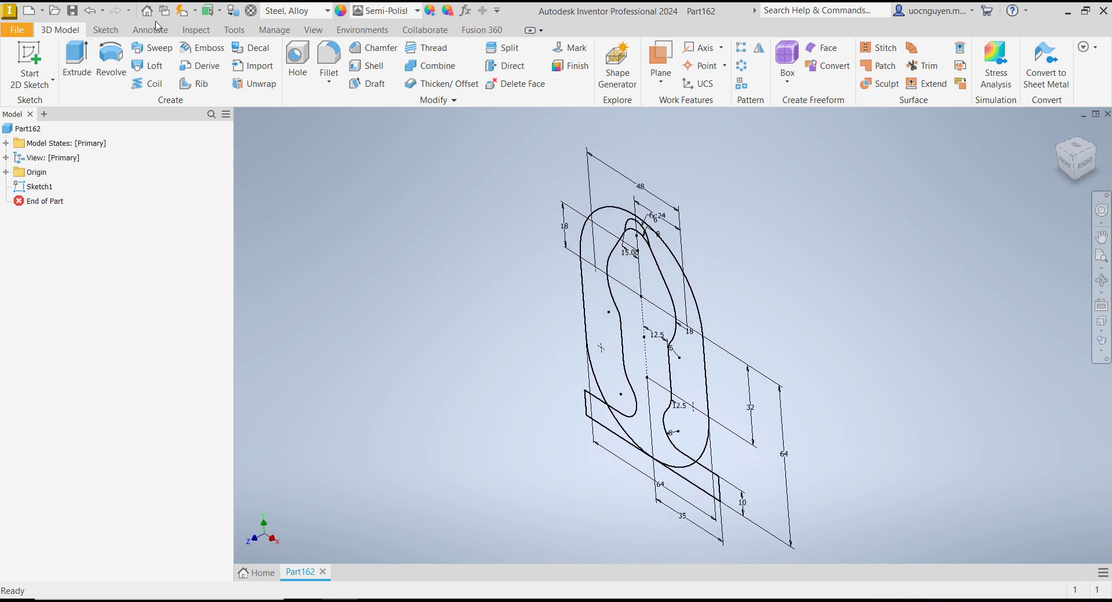
# Extrude the outer oval profile 10 mm in the flipped direction as the back plate.
pyautogui.click(91, 75)
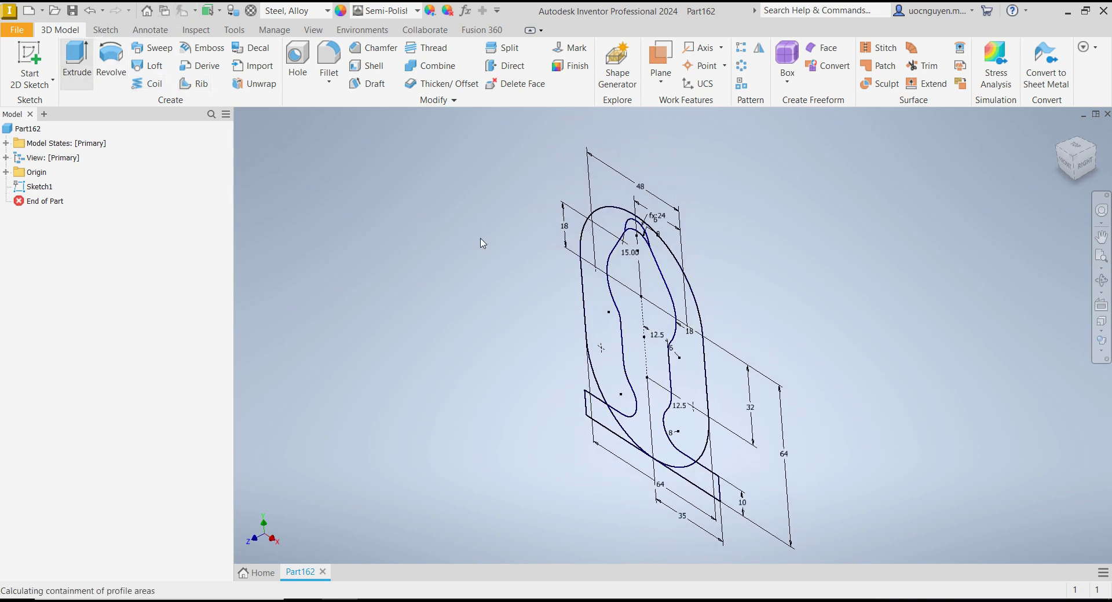
pyautogui.click(675, 259)
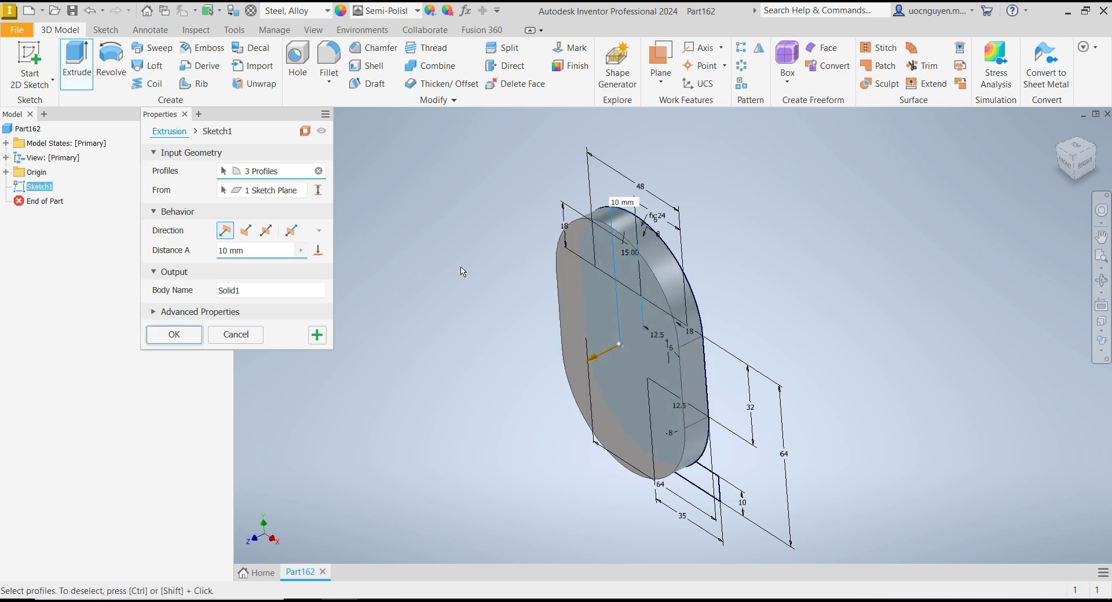
pyautogui.click(244, 235)
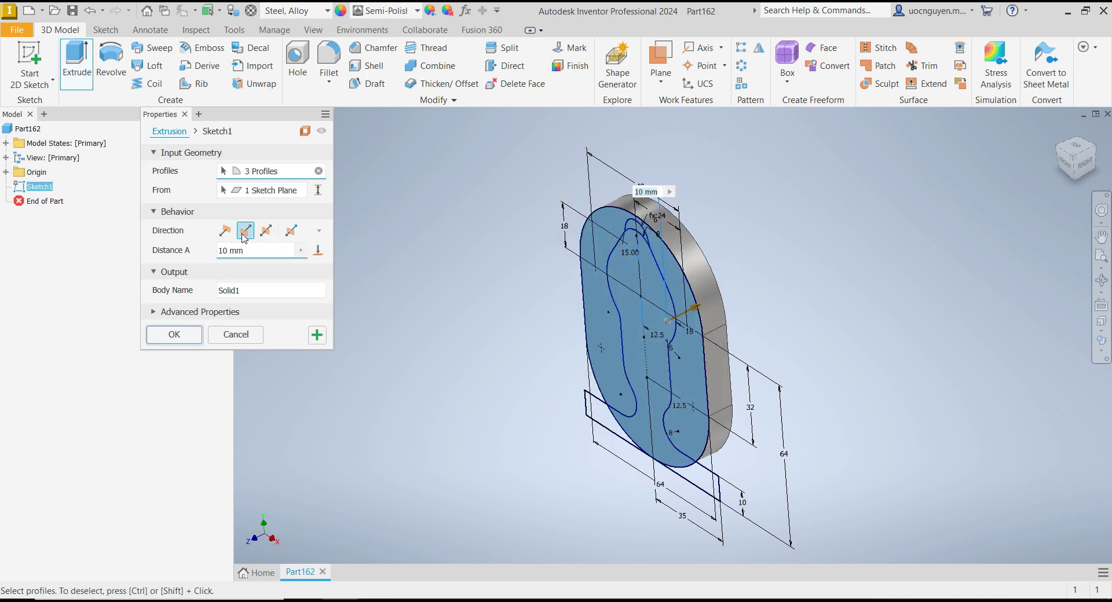
pyautogui.click(318, 336)
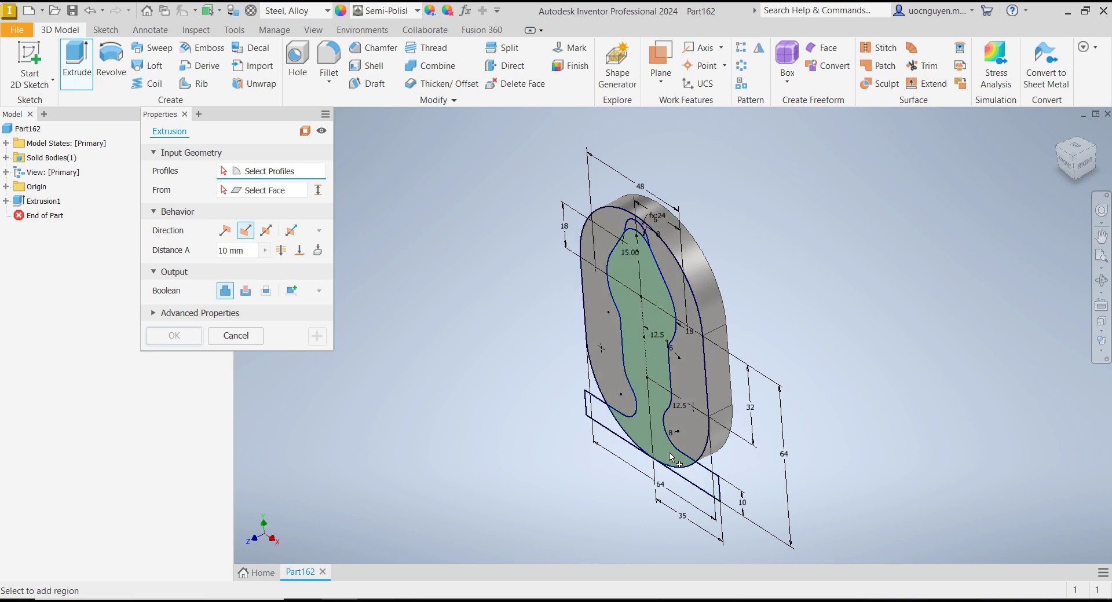
# Extrude the inner body, foot and small remaining regions 40 mm.
pyautogui.click(670, 458)
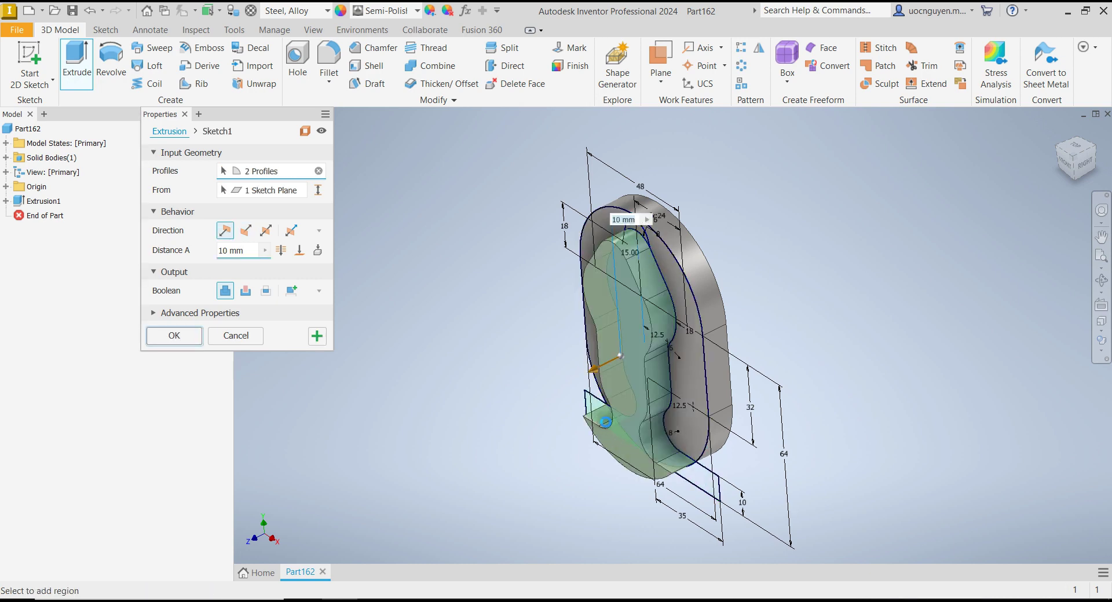
pyautogui.click(676, 471)
pyautogui.click(704, 480)
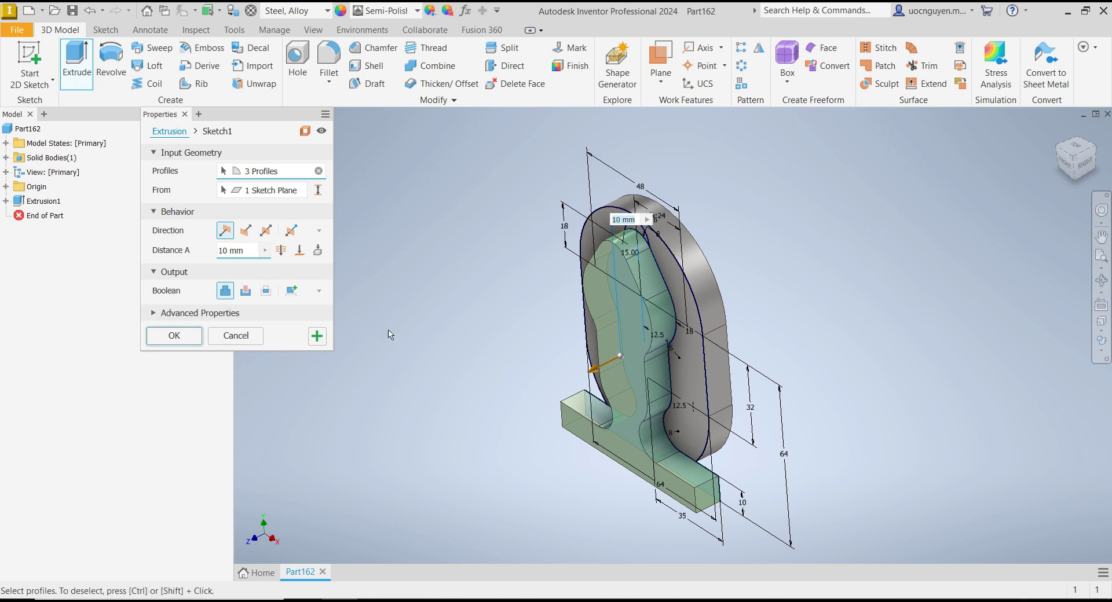
pyautogui.click(239, 249)
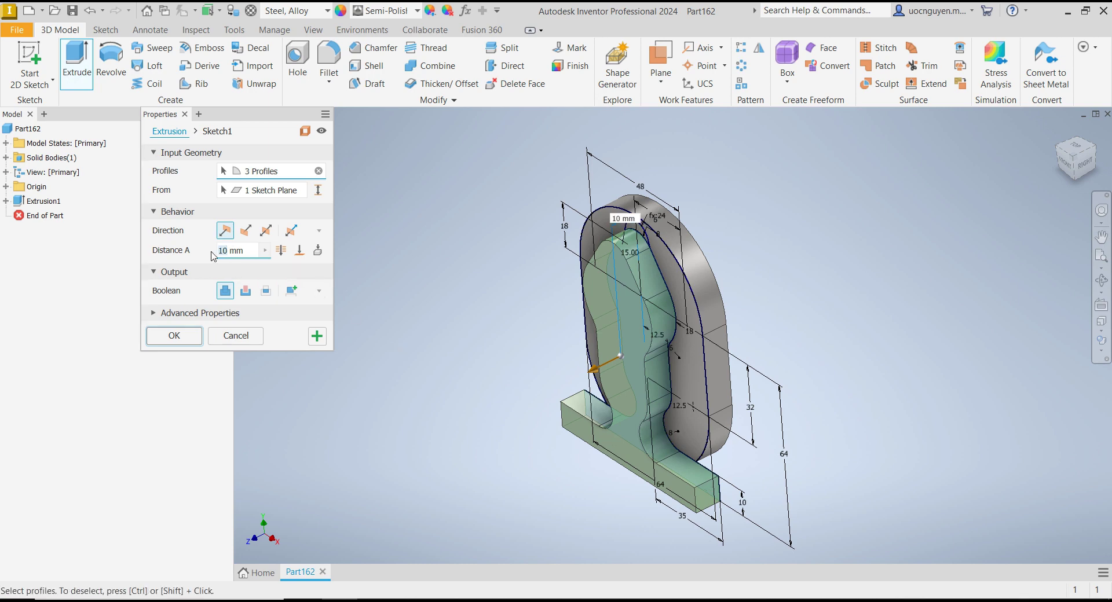
pyautogui.write('40')
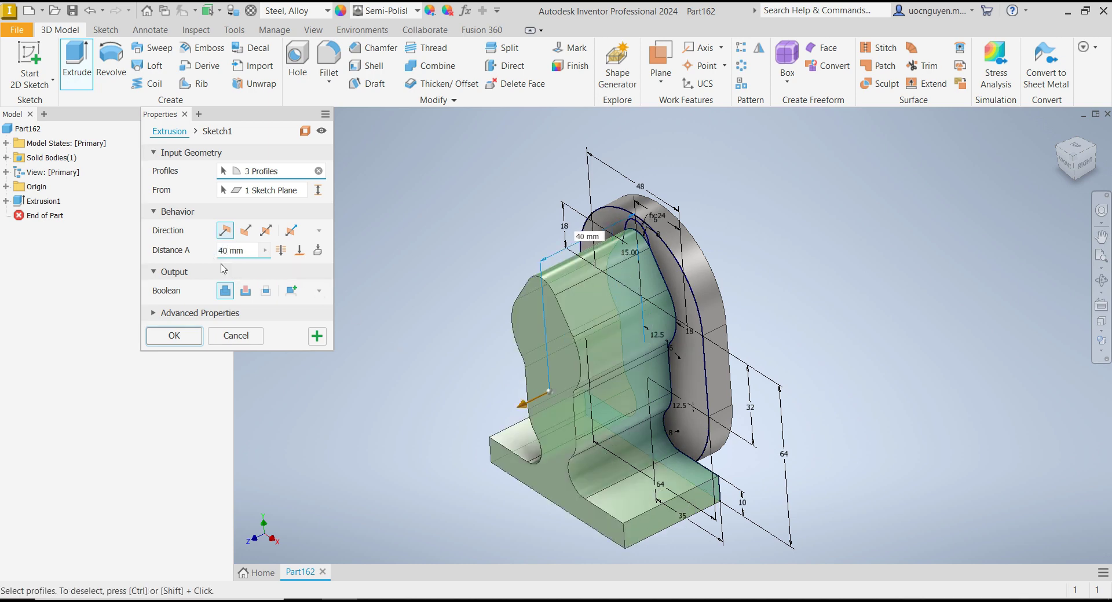
pyautogui.click(317, 336)
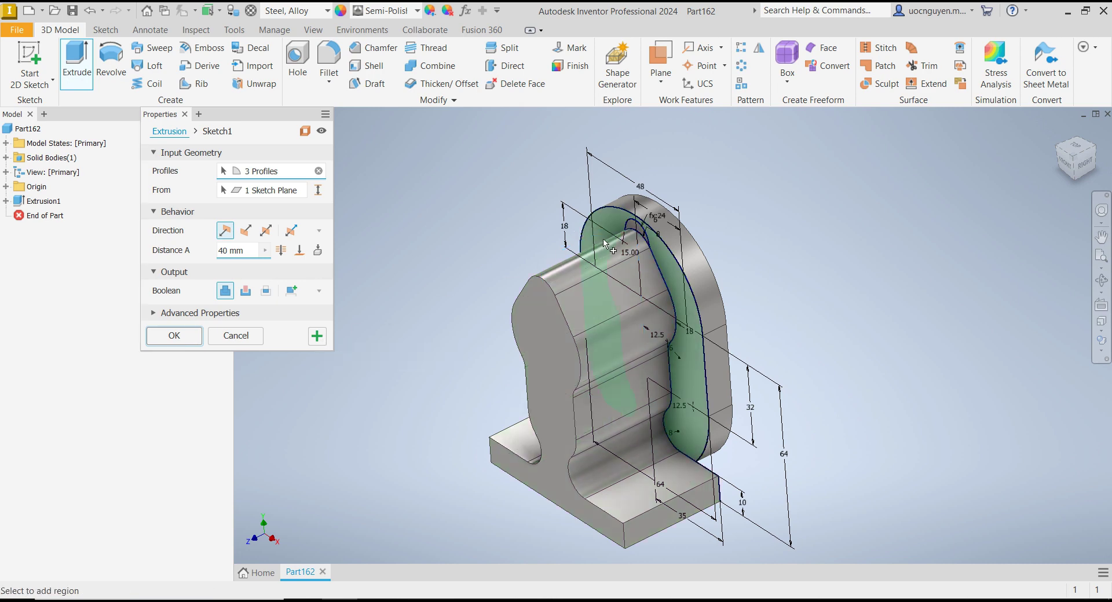
# Extrude the small top boss profile 12 mm.
pyautogui.scroll(-3, 621, 239)
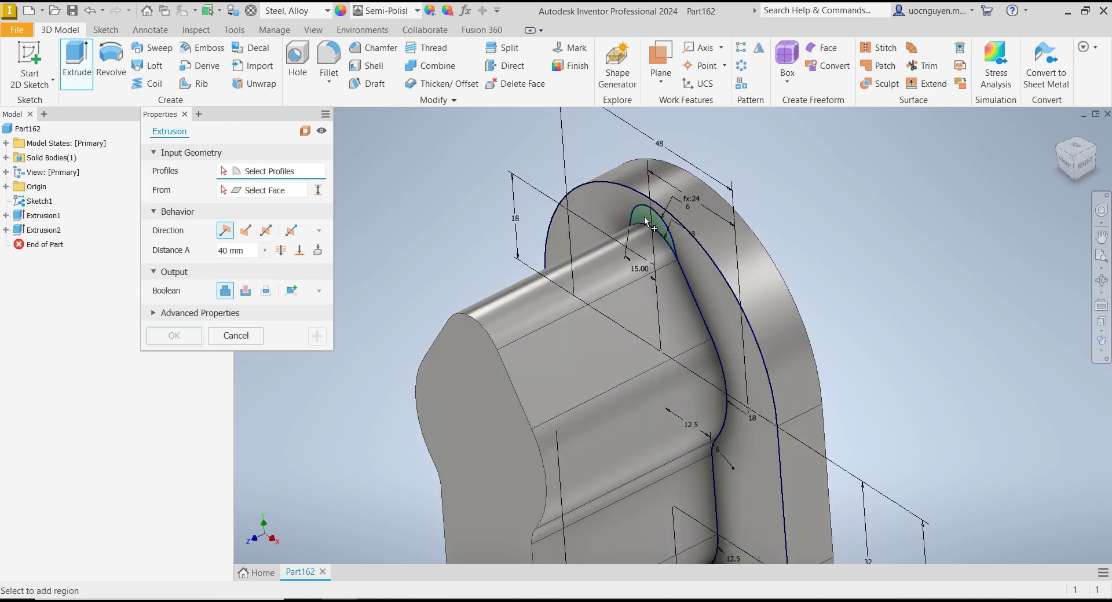
pyautogui.click(644, 217)
pyautogui.click(228, 249)
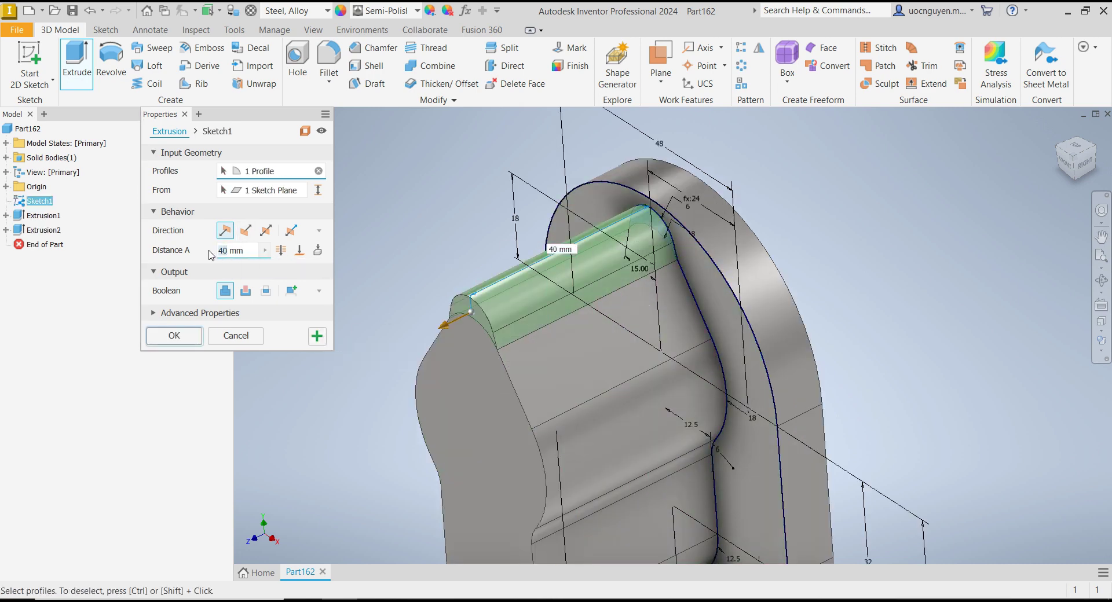
pyautogui.write('12')
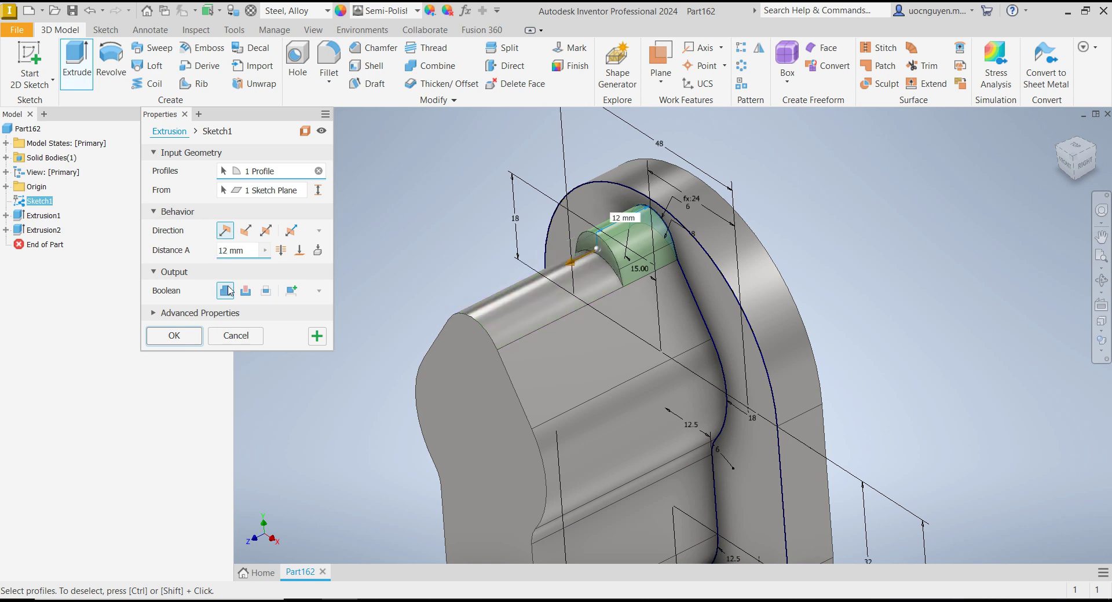
pyautogui.click(197, 336)
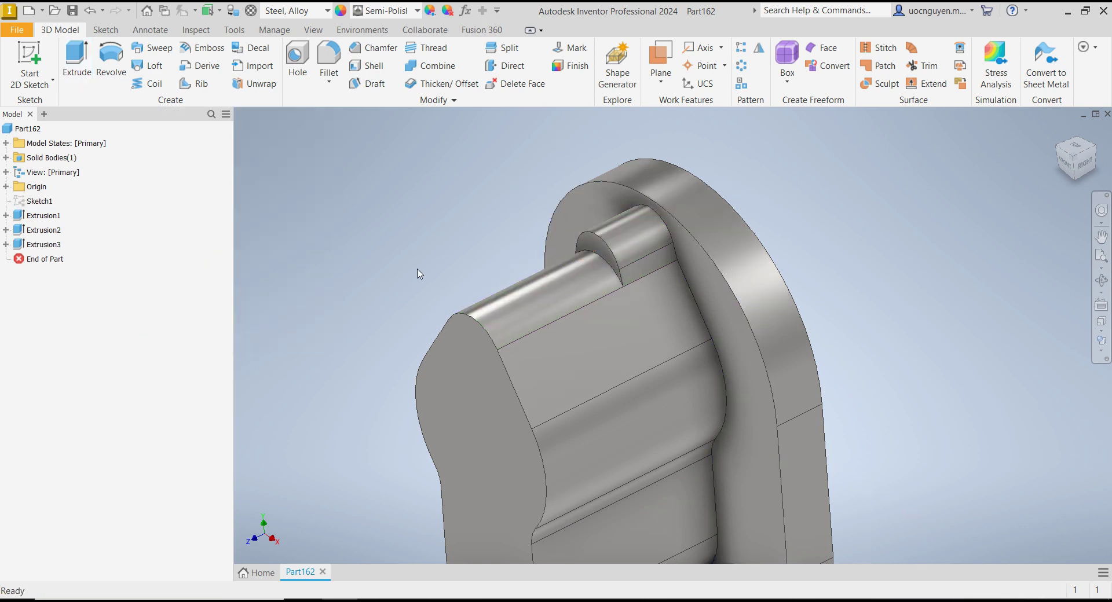
# Fit the whole three-extrusion part in the view with Home.
pyautogui.press('Home')
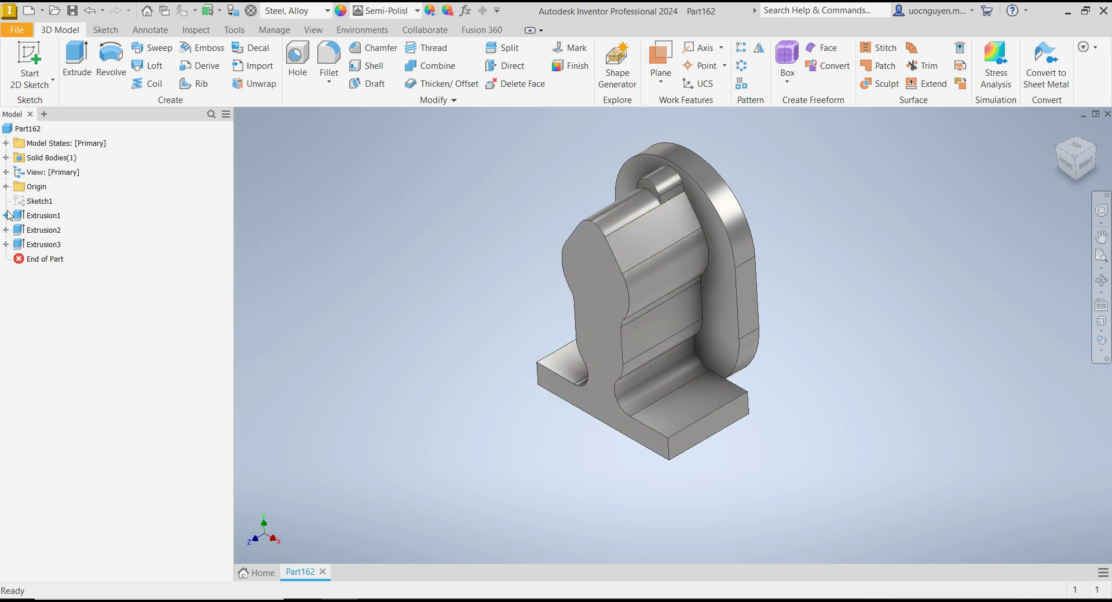
# Show Sketch1 and start a Simple hole with a Counterbore seat at its points.
pyautogui.rightClick(32, 201)
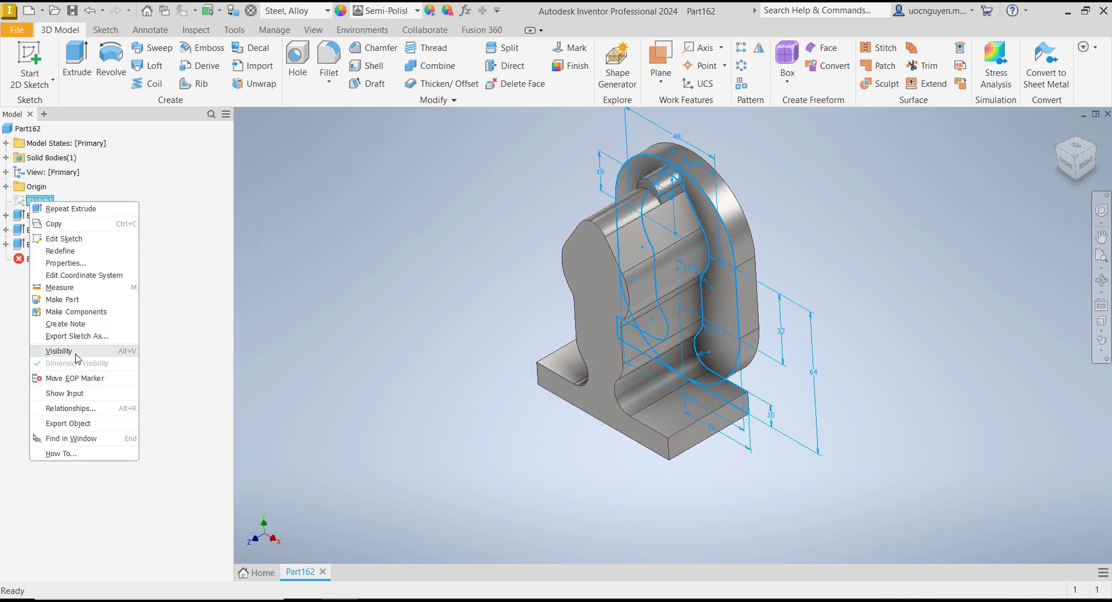
pyautogui.click(74, 351)
pyautogui.click(307, 79)
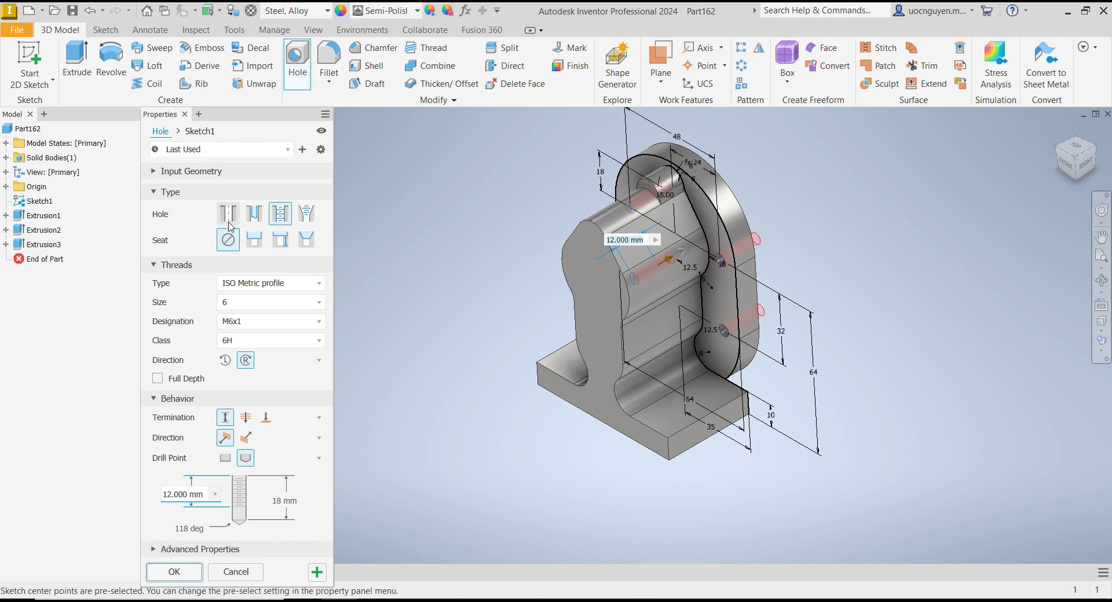
pyautogui.click(234, 224)
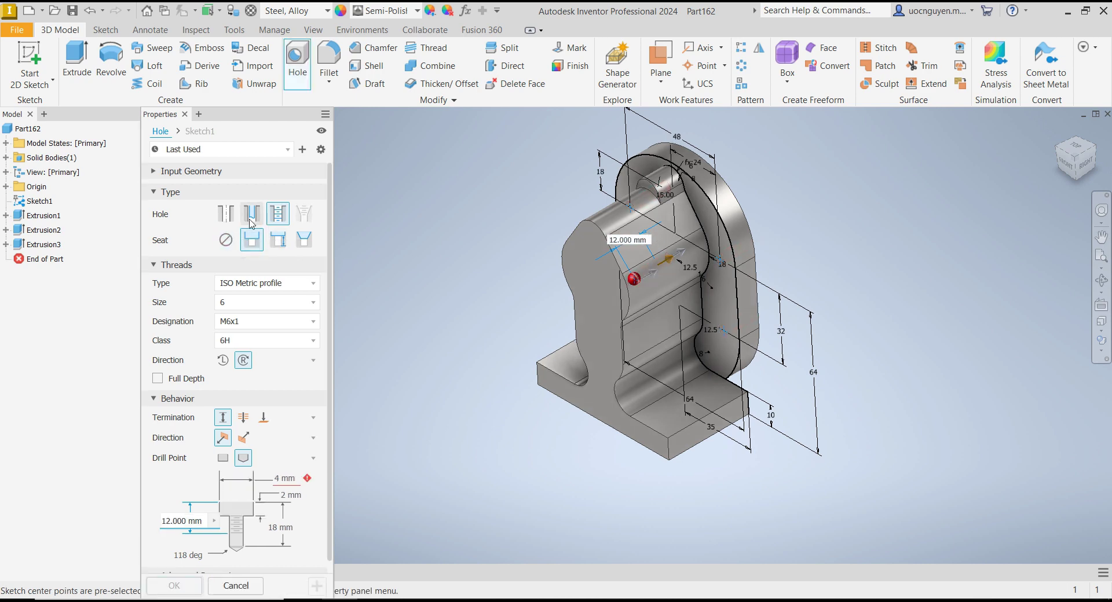
pyautogui.click(244, 246)
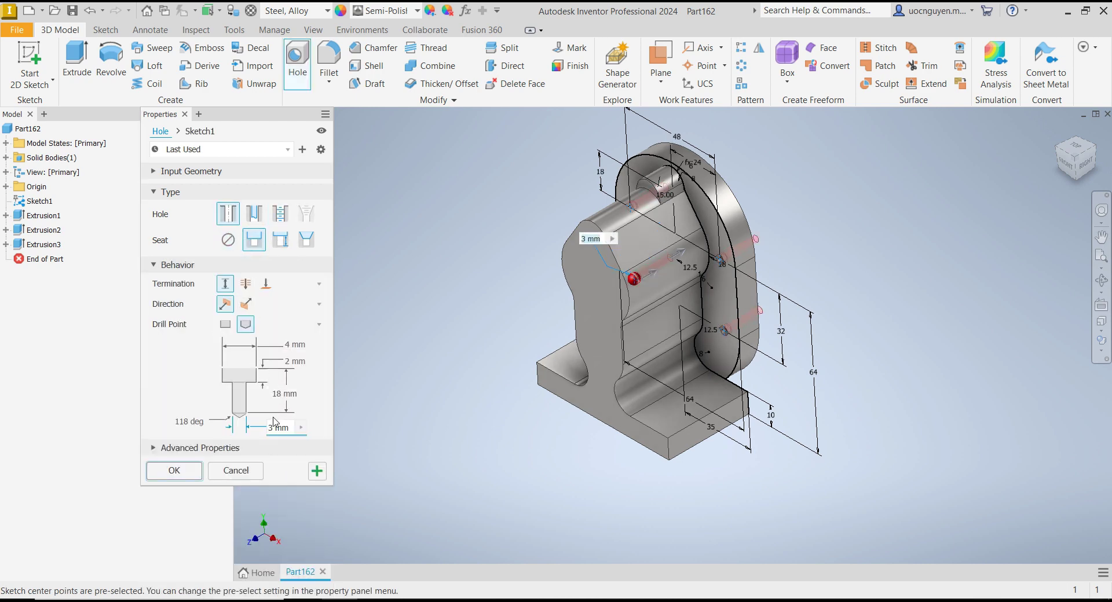
# Set a 10 mm × 3 mm counterbore, 6 mm drill, 10 mm depth with flat bottom, and confirm.
pyautogui.click(288, 362)
pyautogui.write('3')
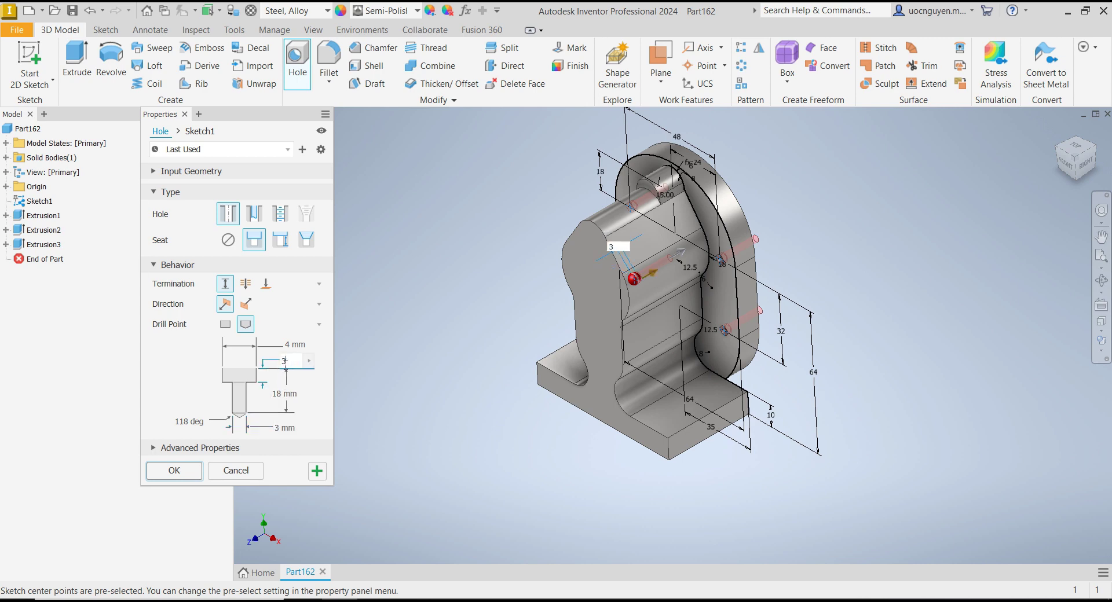
pyautogui.click(286, 345)
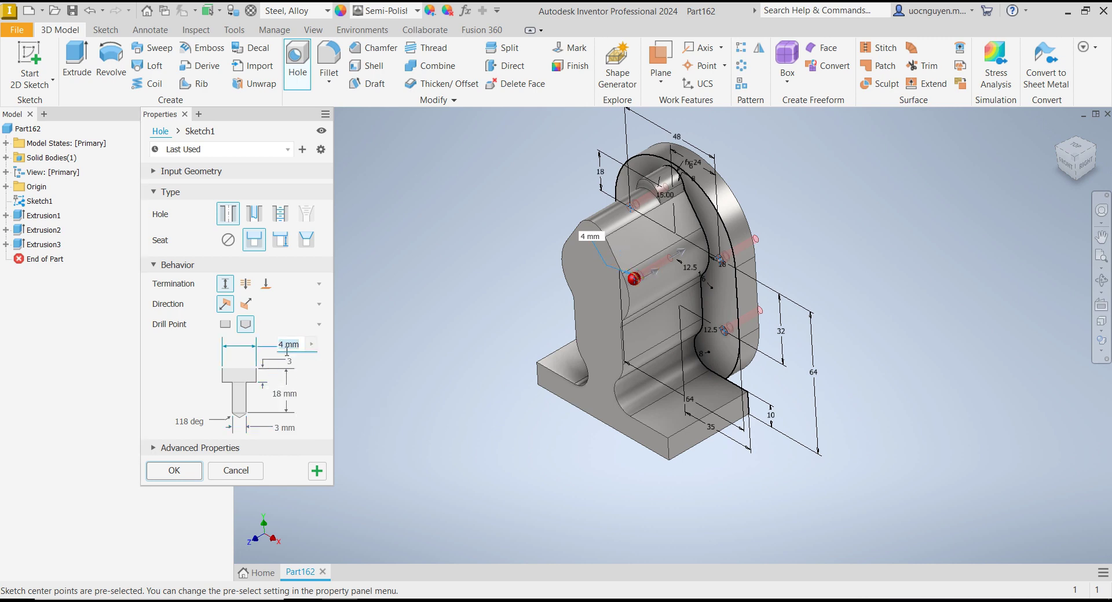
pyautogui.write('10')
pyautogui.click(274, 427)
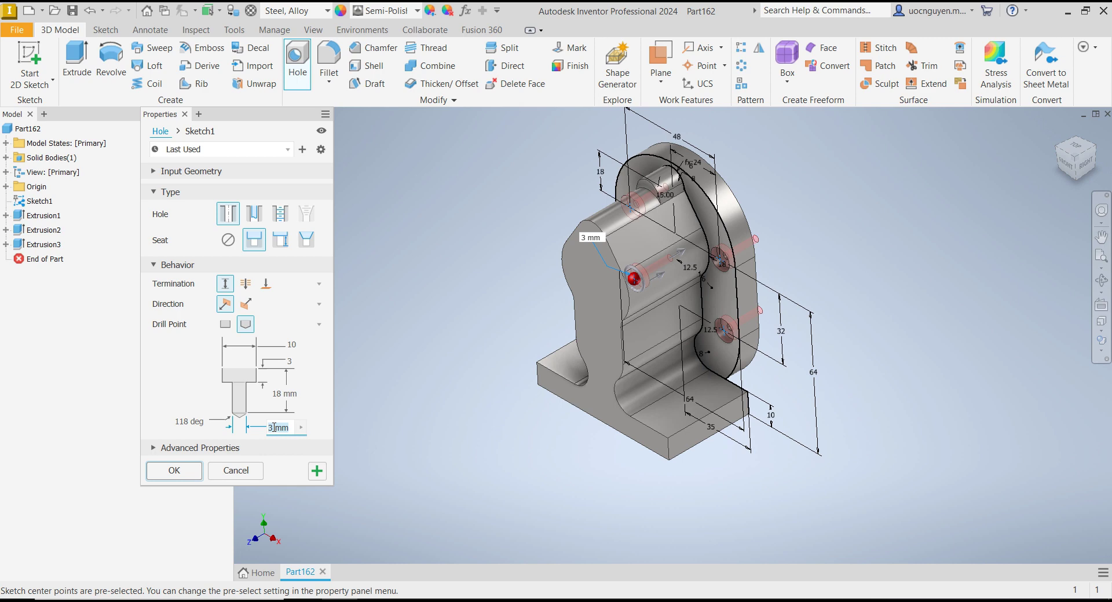
pyautogui.write('6')
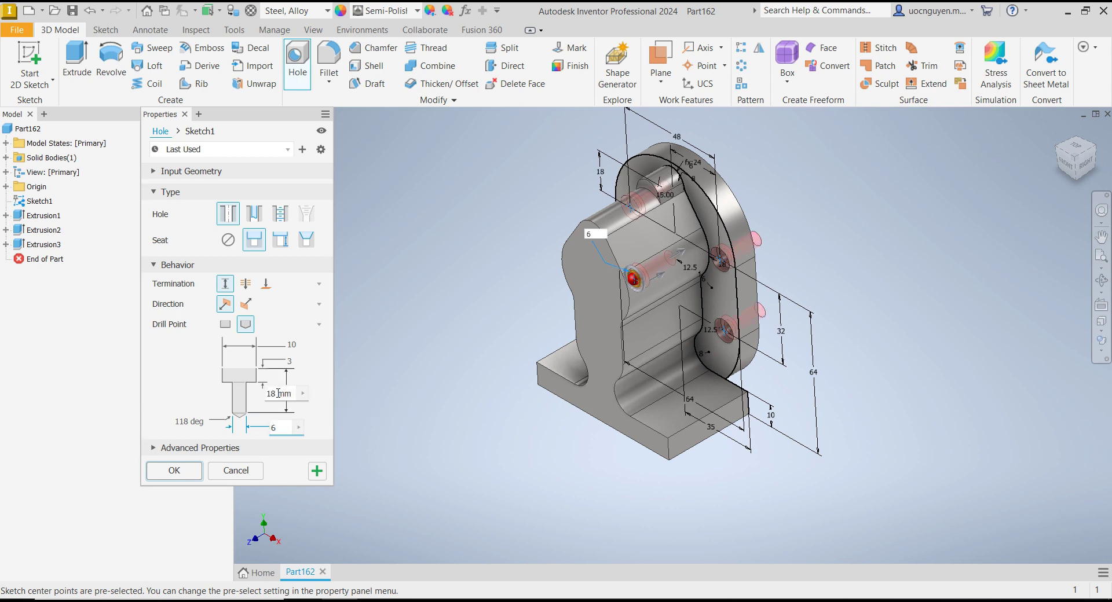
pyautogui.click(278, 393)
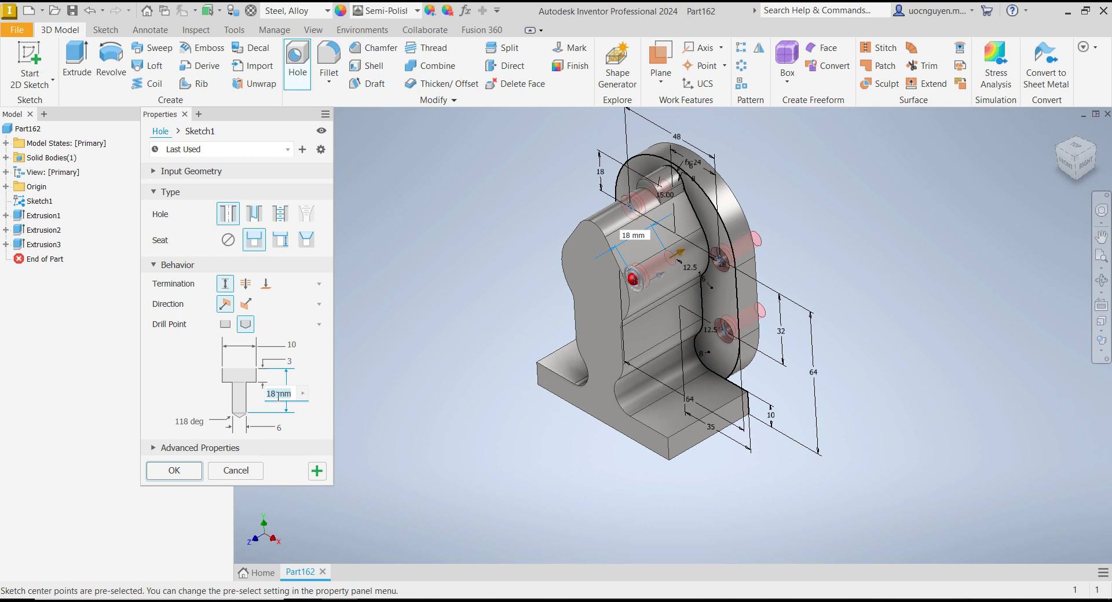
pyautogui.write('10')
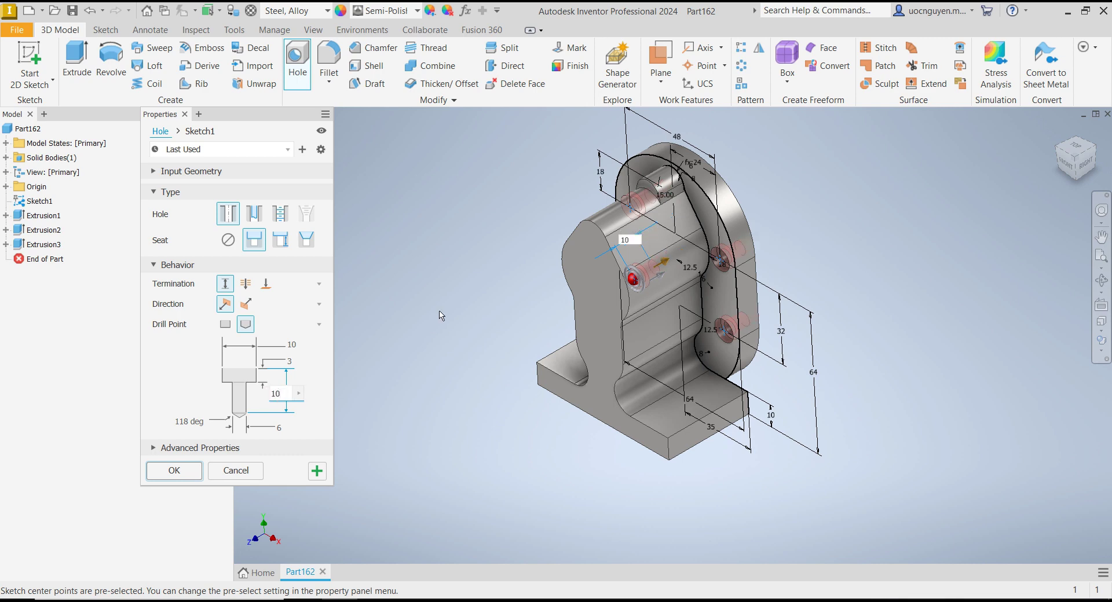
pyautogui.press('F5')
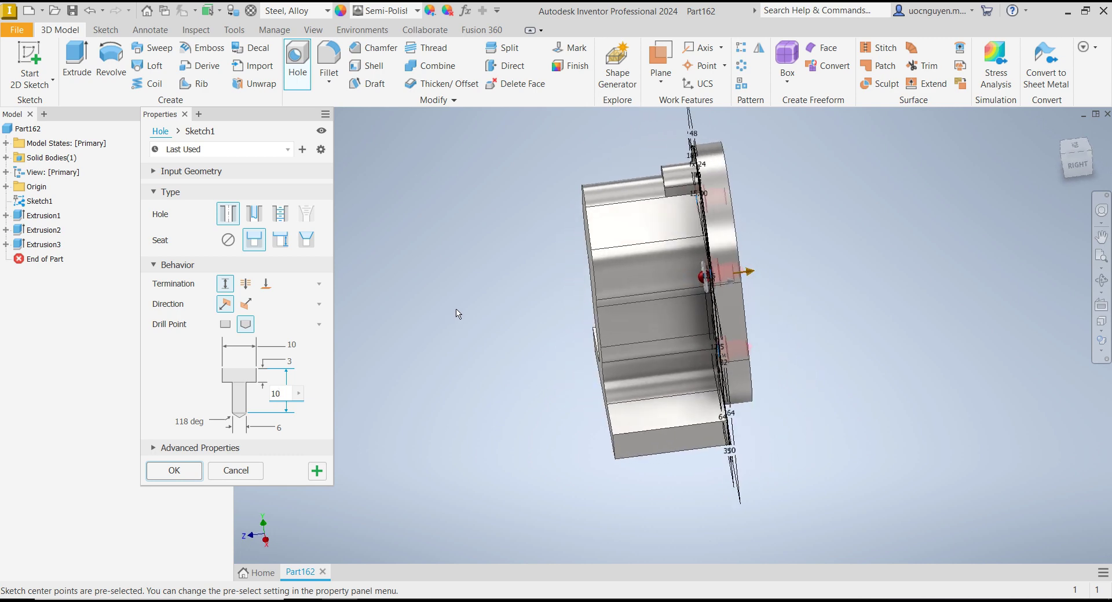
pyautogui.click(225, 324)
pyautogui.press('F6')
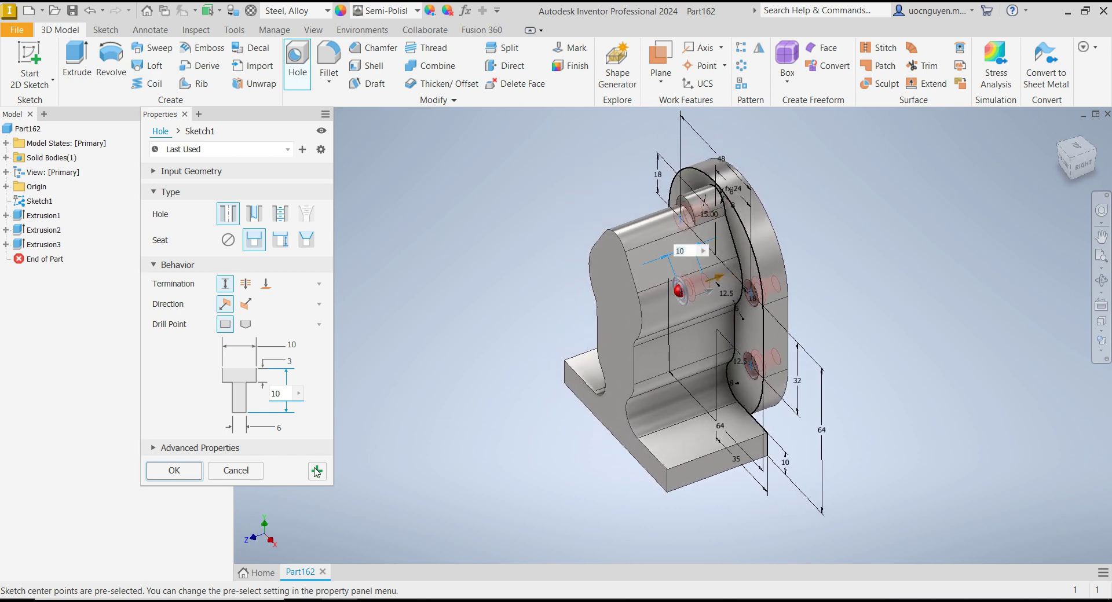
pyautogui.click(203, 473)
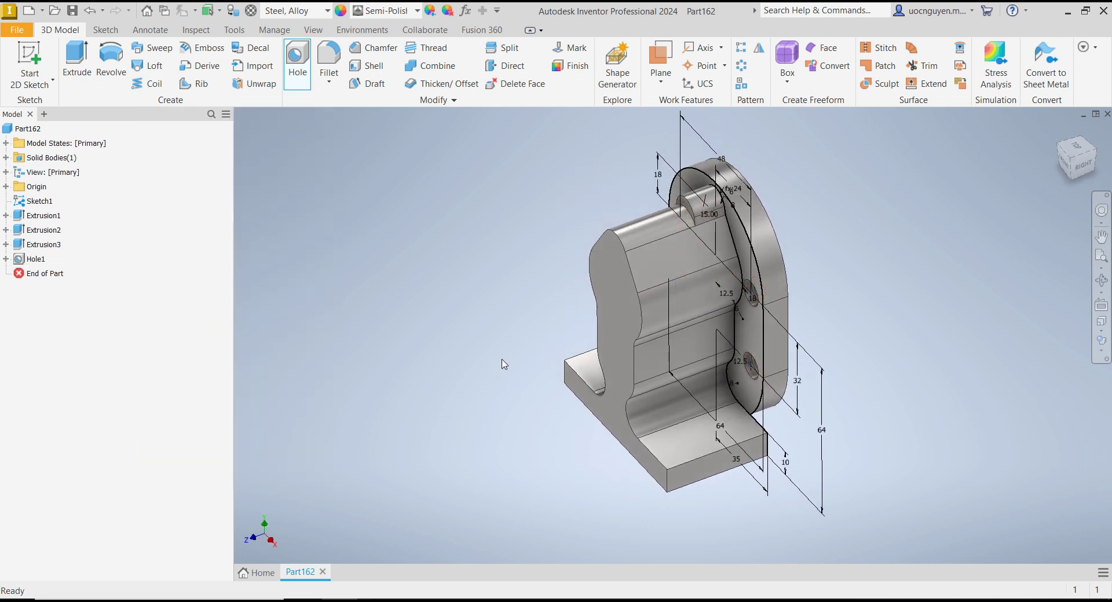
# Hide Sketch1 and orbit to see the solid with its counterbored holes.
pyautogui.rightClick(45, 203)
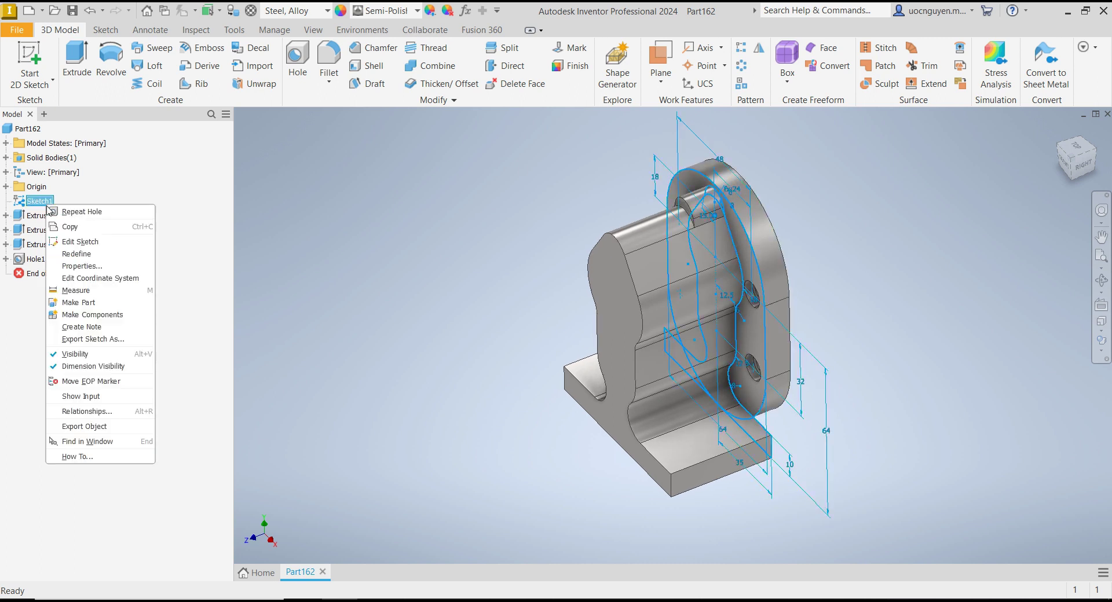
pyautogui.click(76, 353)
pyautogui.keyDown('shift'); pyautogui.moveTo(477, 288); pyautogui.dragTo(493, 422, button='middle'); pyautogui.keyUp('shift')
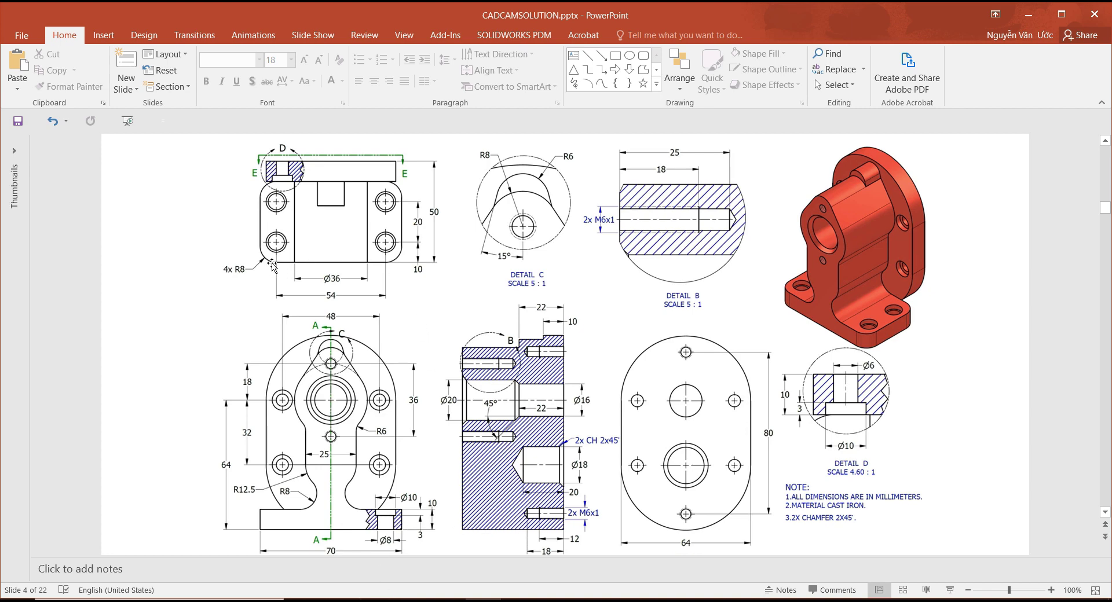
pyautogui.hotkey('alt', 'Tab')
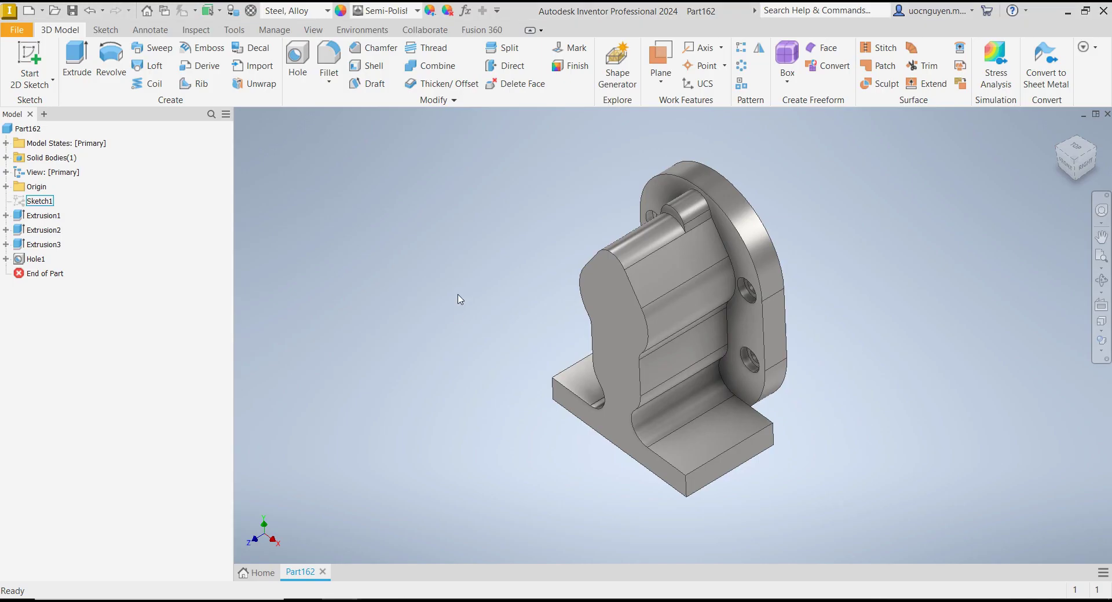
# Fillet the four vertical foot corner edges at 8 mm and move Fillet1 above Hole1.
pyautogui.keyDown('shift'); pyautogui.moveTo(459, 299); pyautogui.dragTo(468, 276, button='middle'); pyautogui.keyUp('shift')
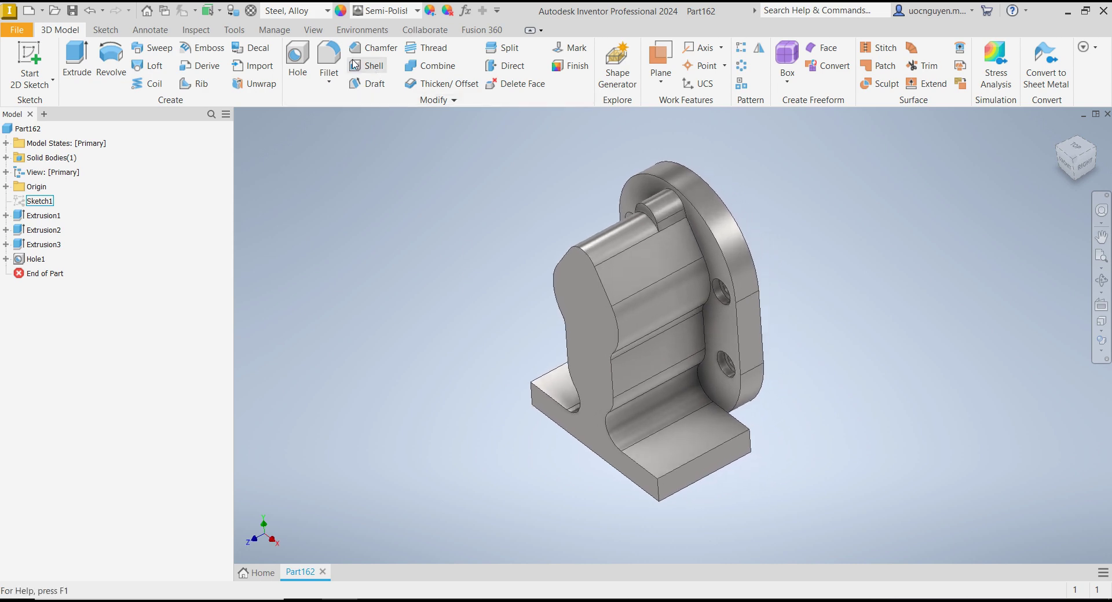
pyautogui.click(328, 58)
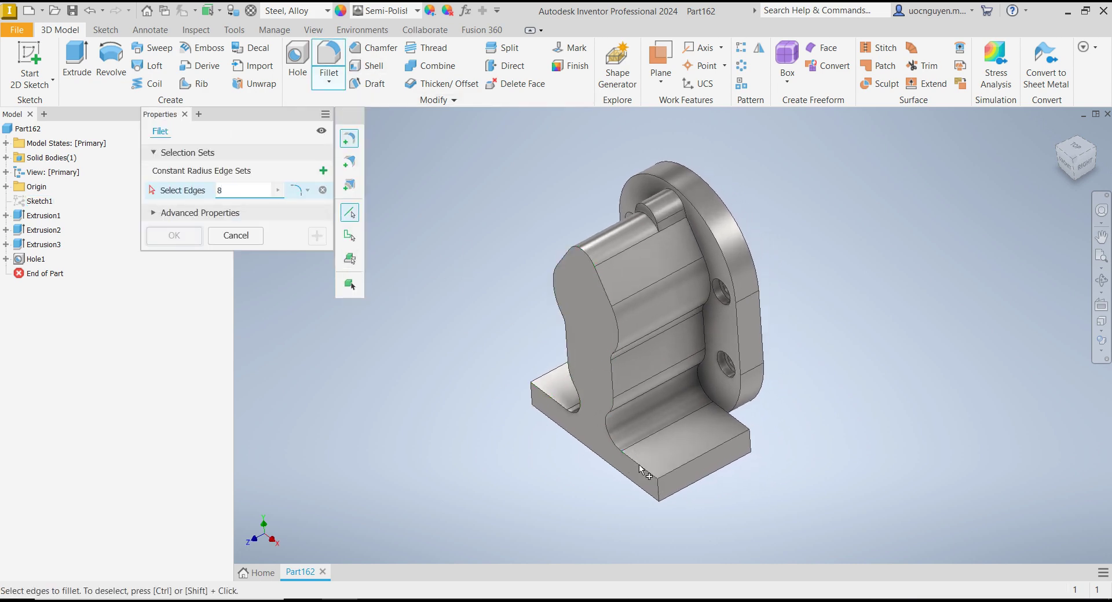
pyautogui.click(658, 493)
pyautogui.click(747, 449)
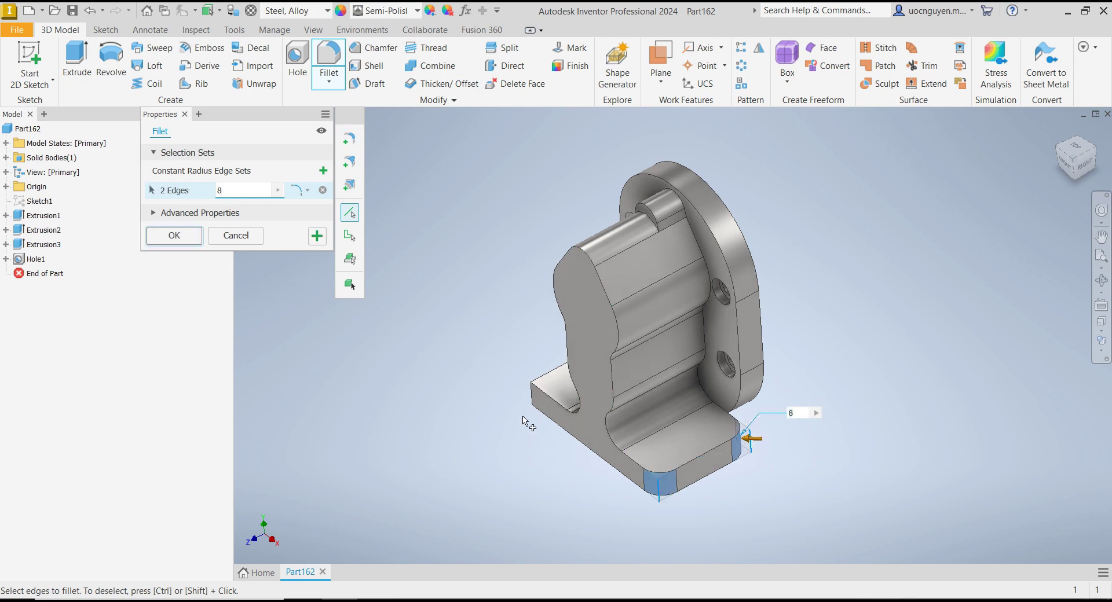
pyautogui.click(528, 406)
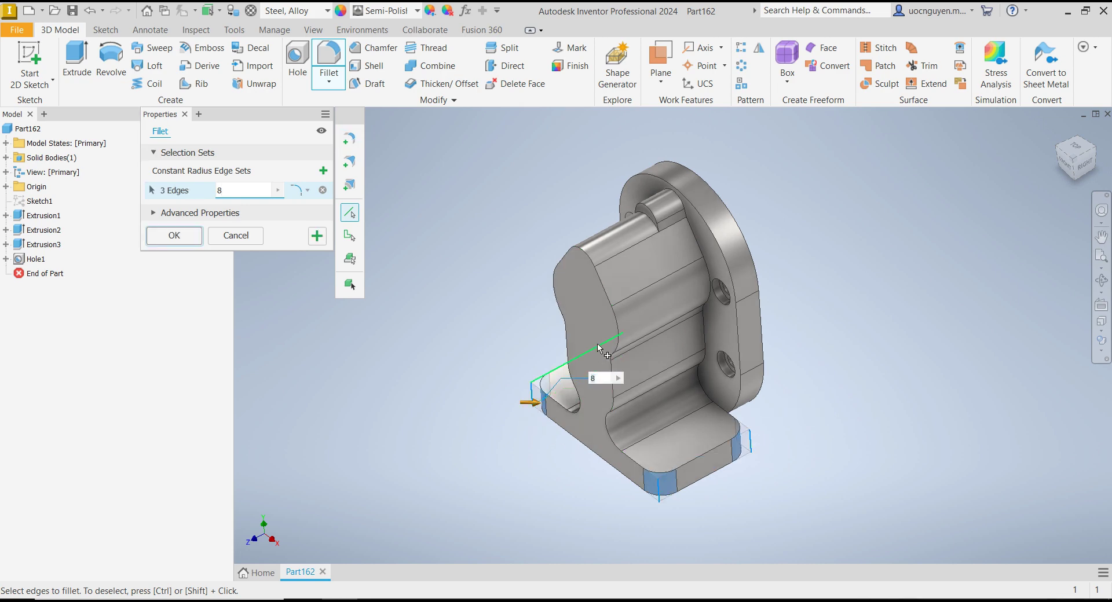
pyautogui.keyDown('shift'); pyautogui.moveTo(604, 358); pyautogui.dragTo(544, 425, button='middle'); pyautogui.keyUp('shift')
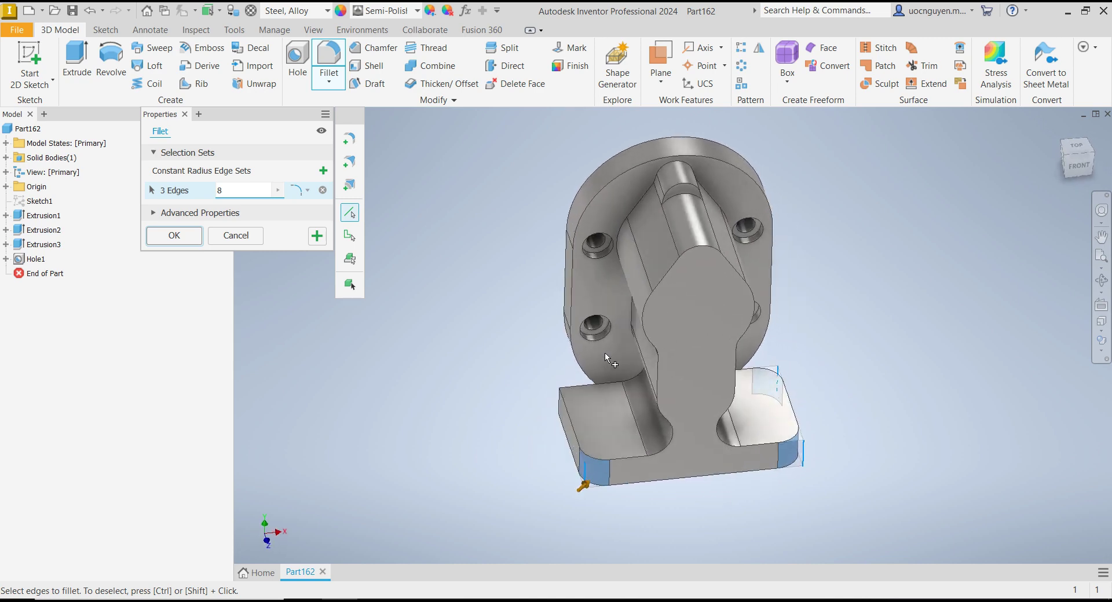
pyautogui.click(550, 425)
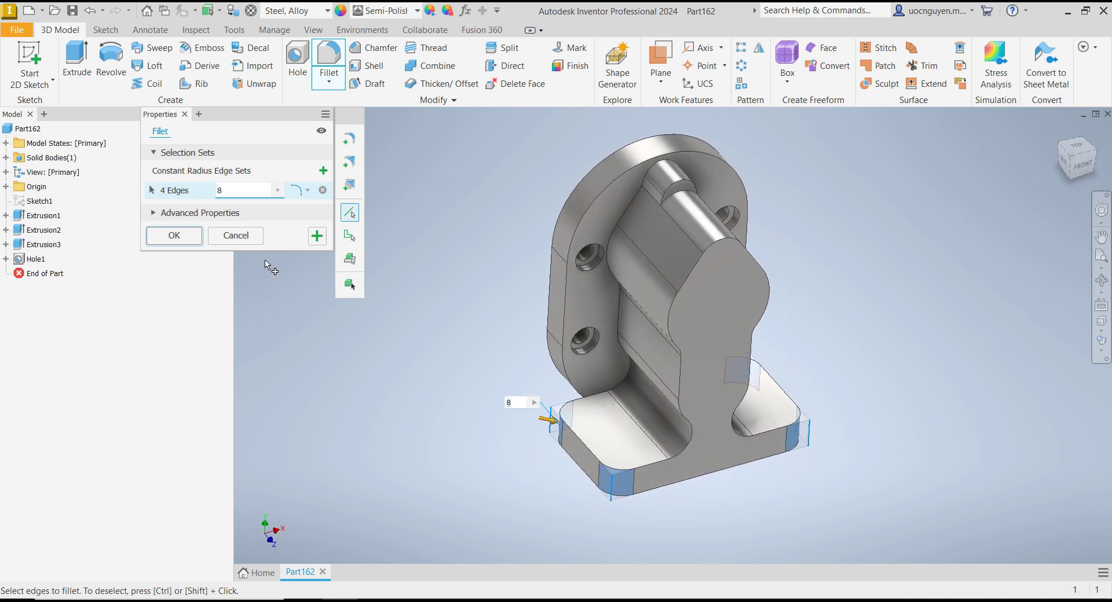
pyautogui.click(196, 239)
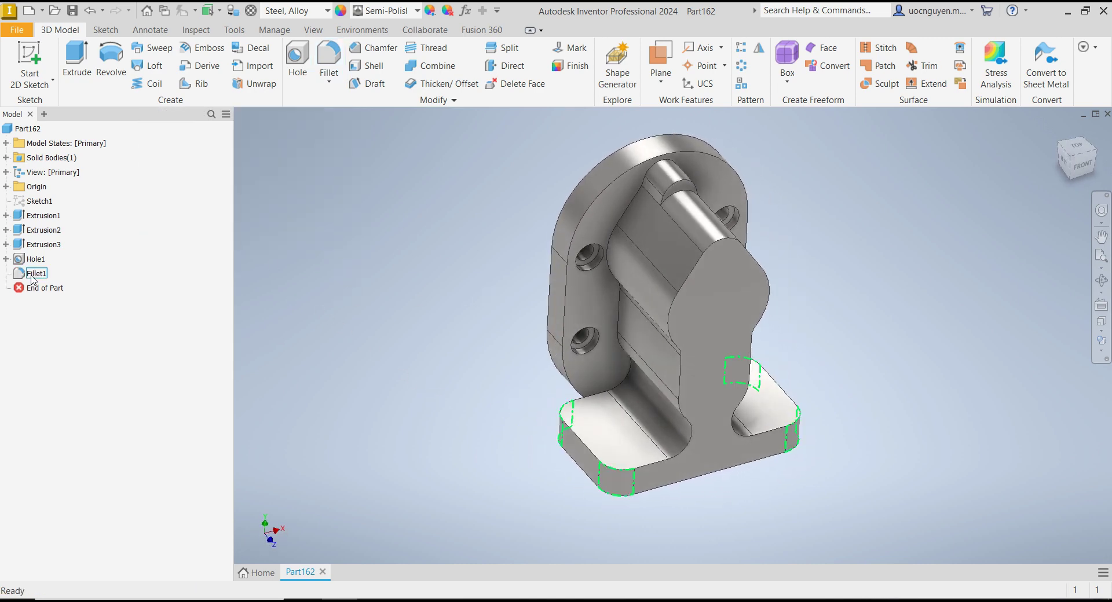
pyautogui.moveTo(38, 275); pyautogui.dragTo(46, 260)
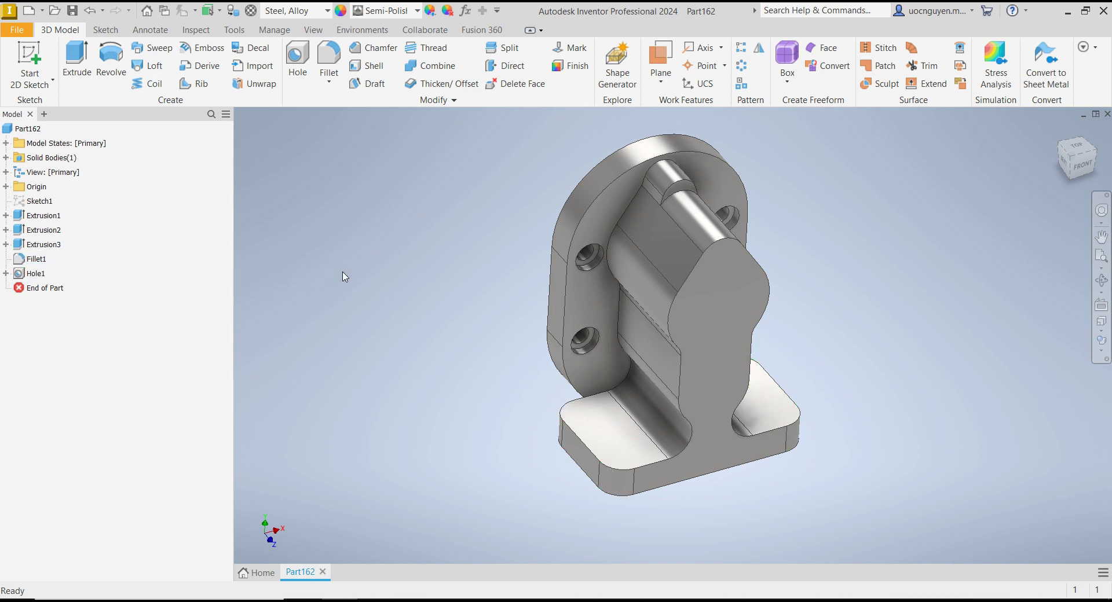
pyautogui.moveTo(345, 277)
pyautogui.keyDown('shift'); pyautogui.mouseDown(button='middle')
pyautogui.moveTo(424, 200)
pyautogui.moveTo(415, 185)
pyautogui.mouseUp(button='middle'); pyautogui.keyUp('shift')
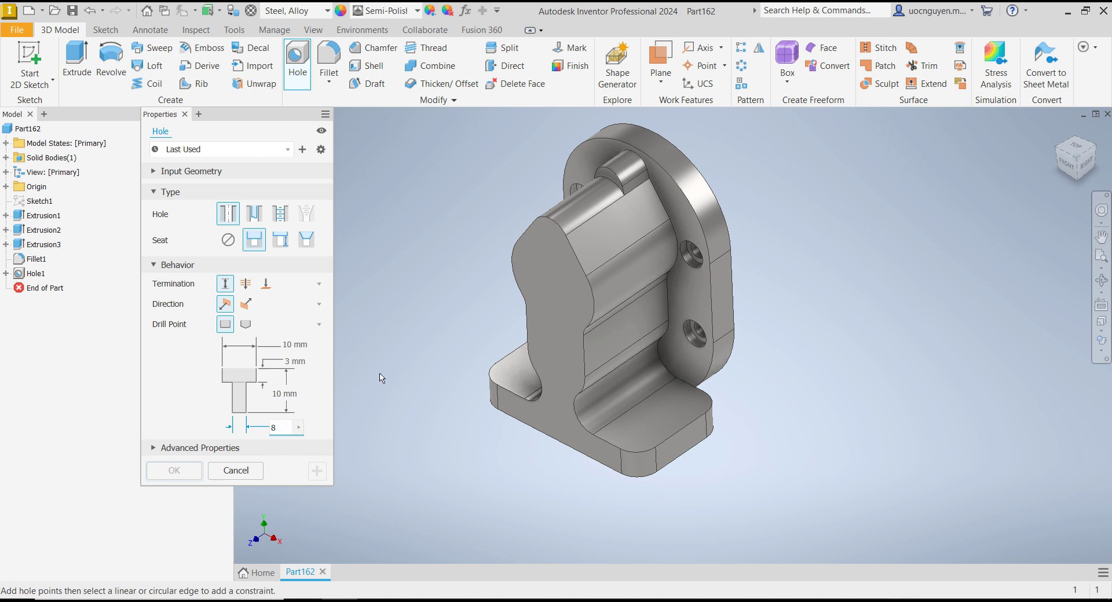
# Place four counterbored holes (10/3 counterbore, 8 drill, 10 deep) concentric with each rounded foot corner.
pyautogui.click(639, 433)
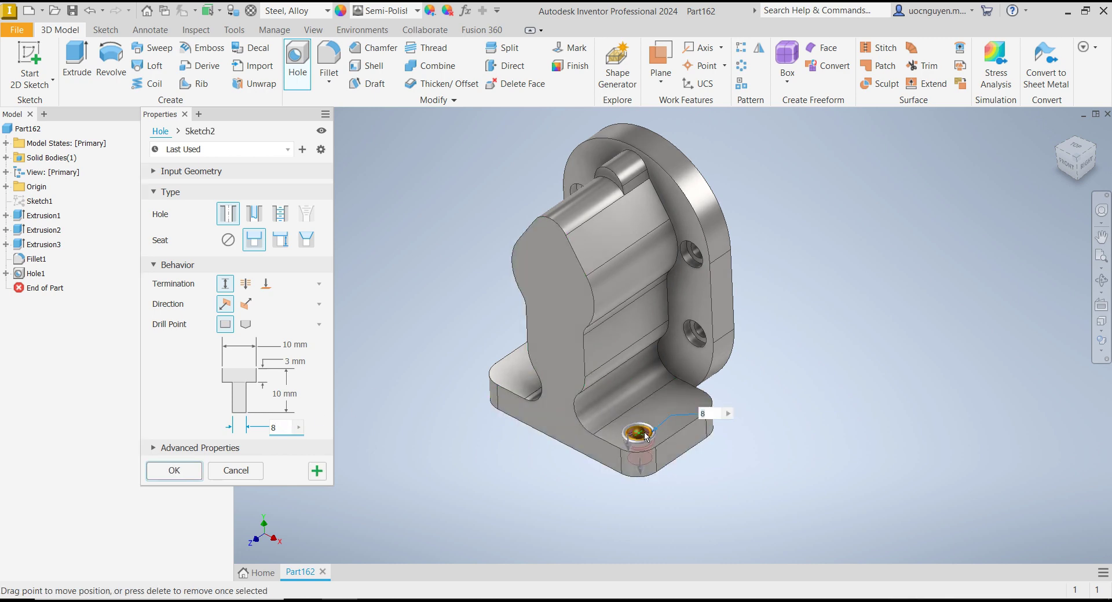
pyautogui.scroll(3, 643, 441)
pyautogui.click(644, 473)
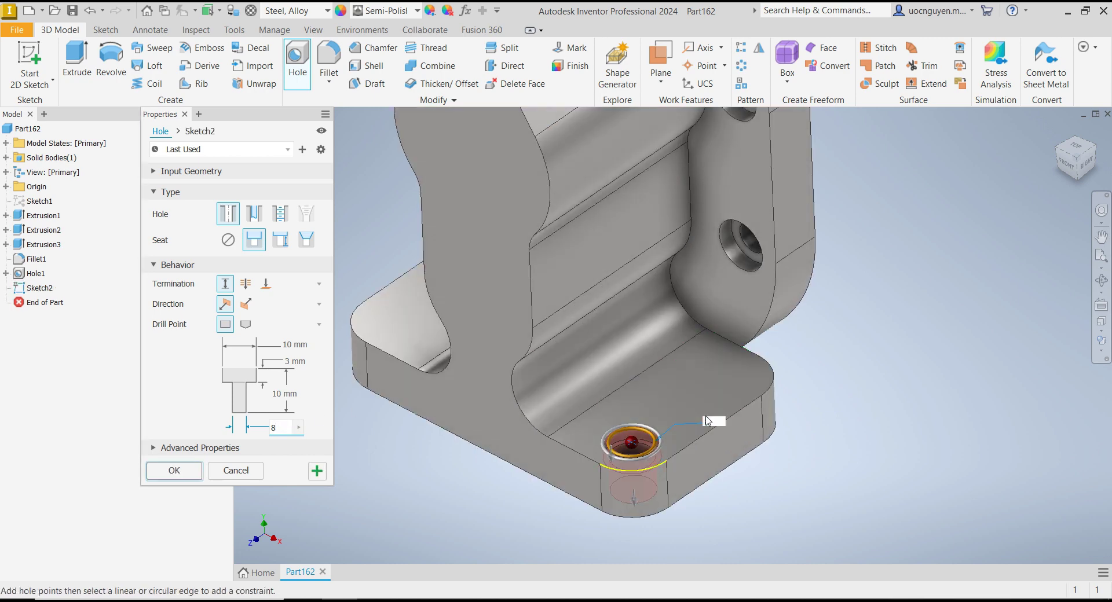
pyautogui.click(737, 380)
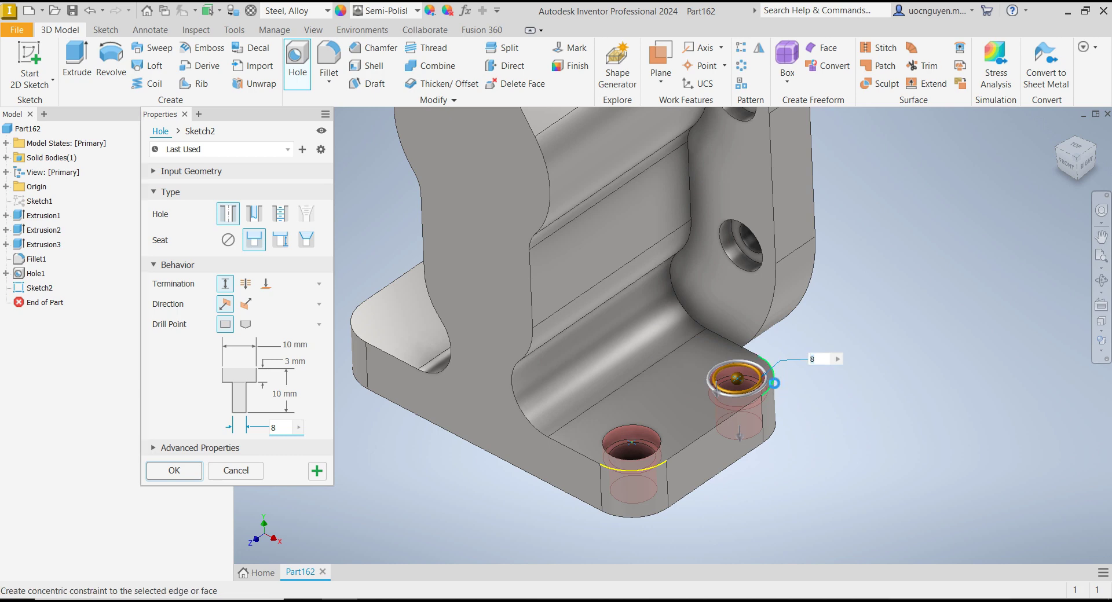
pyautogui.click(773, 381)
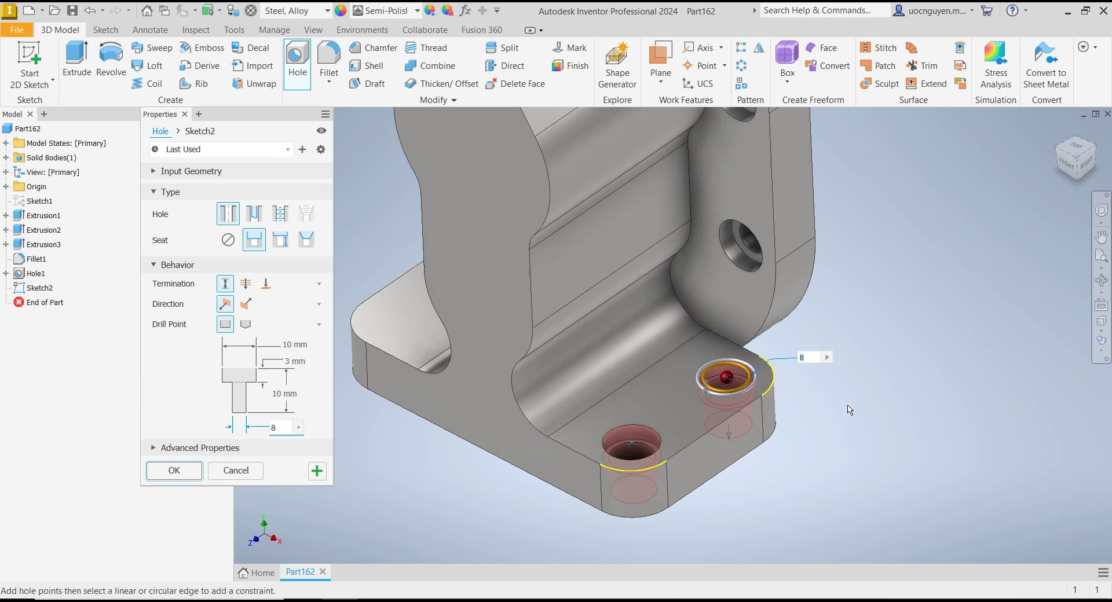
pyautogui.click(380, 316)
pyautogui.click(354, 334)
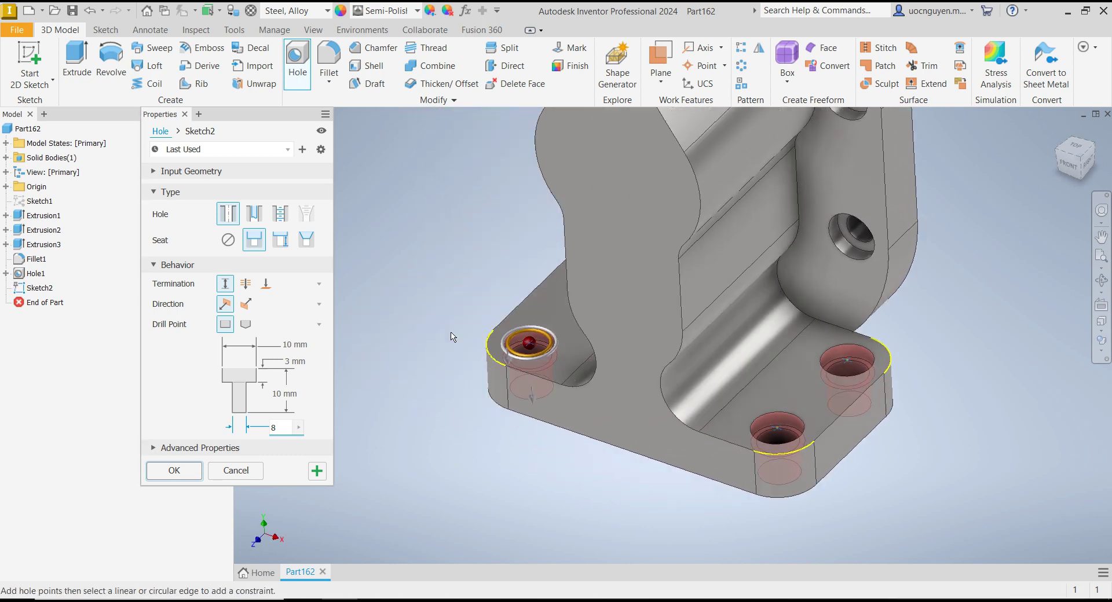
pyautogui.keyDown('shift'); pyautogui.moveTo(354, 334); pyautogui.dragTo(623, 308, button='middle'); pyautogui.keyUp('shift')
pyautogui.scroll(2, 623, 308)
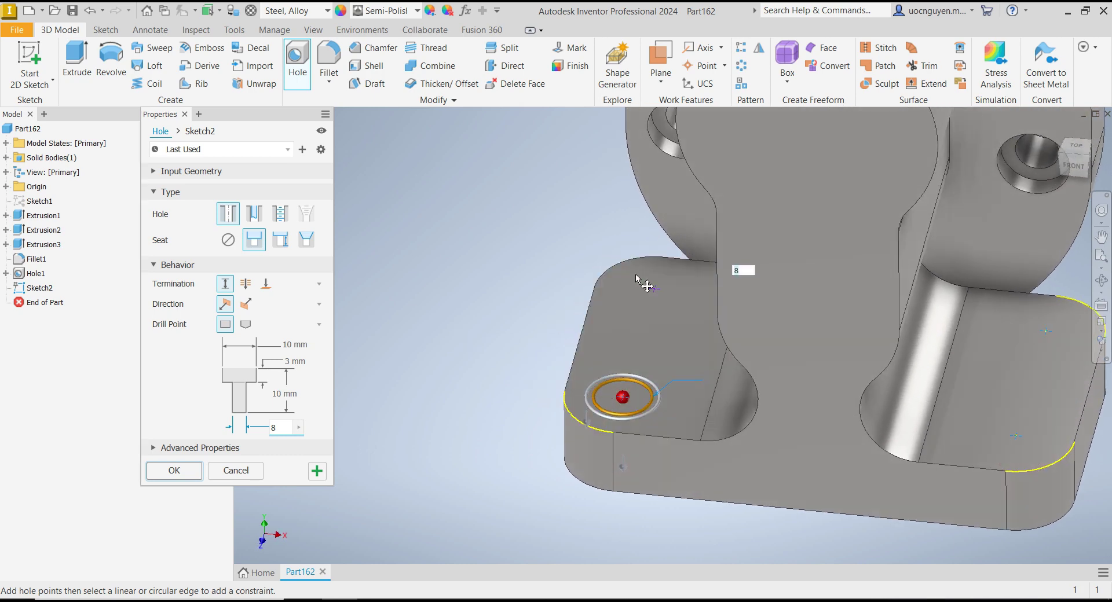
pyautogui.click(653, 288)
pyautogui.click(598, 267)
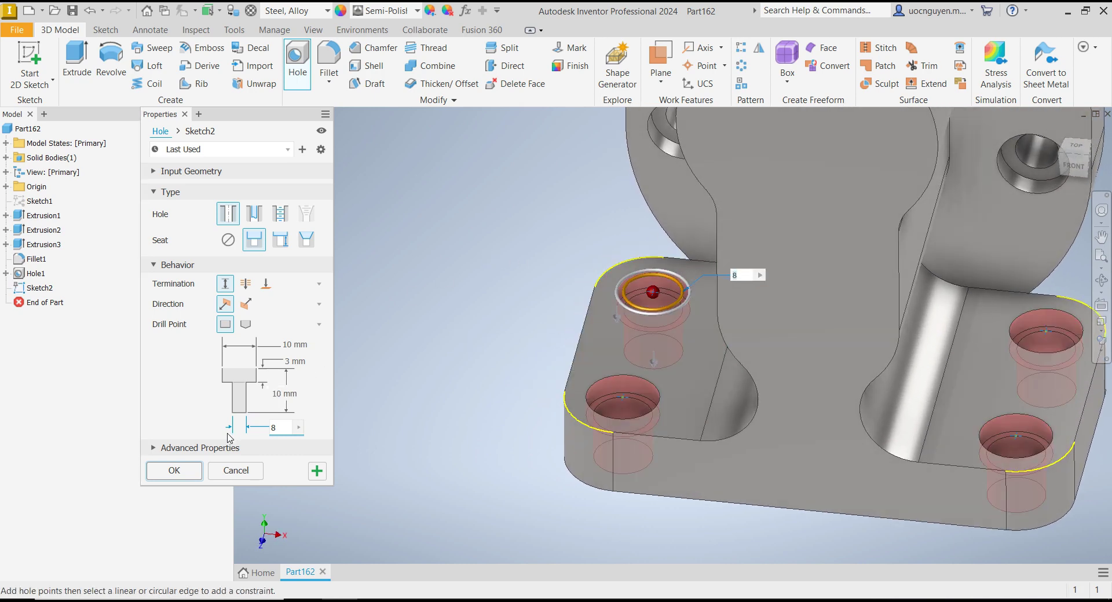
pyautogui.press('F6')
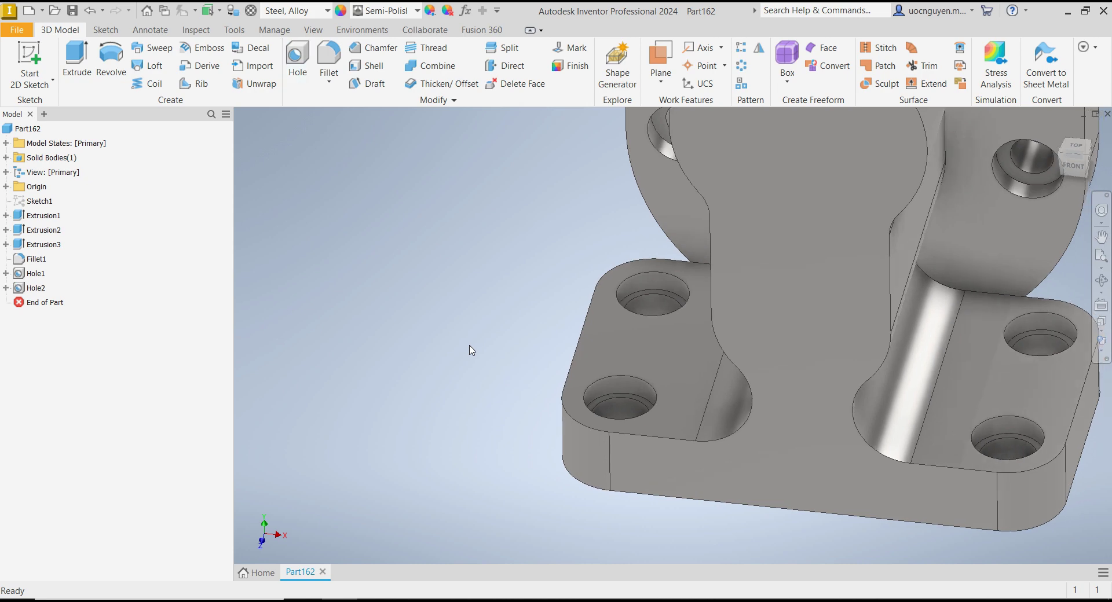
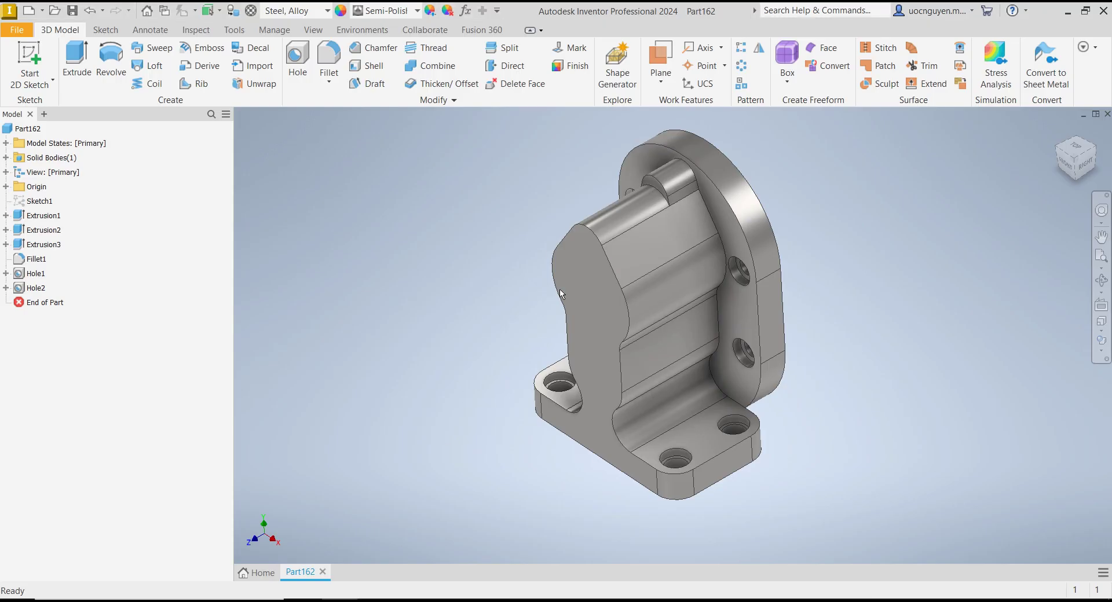
# Start a sketch on the flat end face and place two points on the vertical centre line.
pyautogui.click(566, 280)
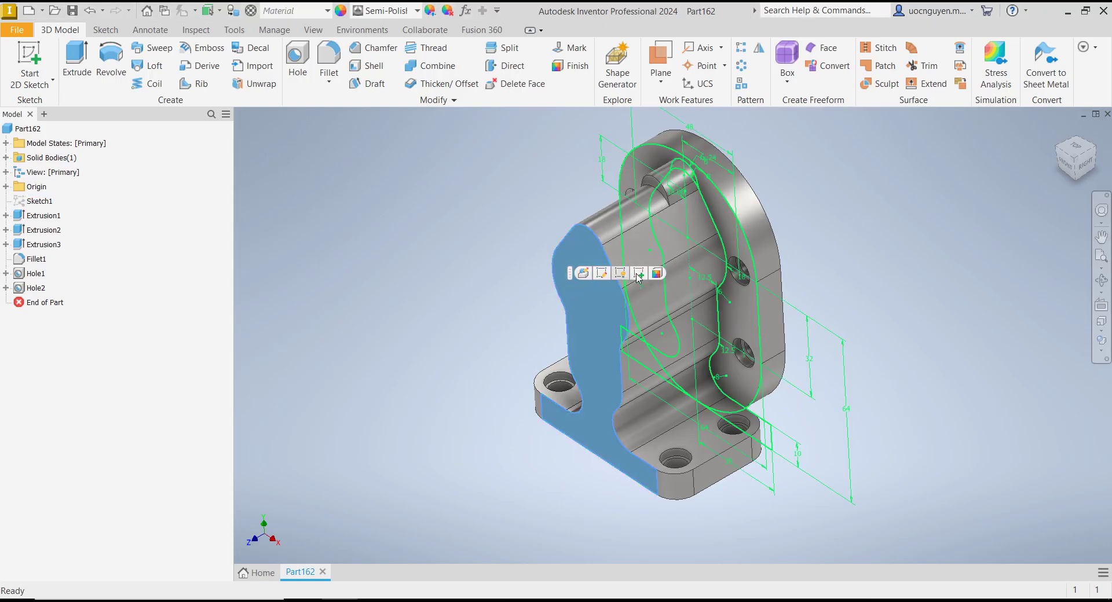
pyautogui.click(639, 273)
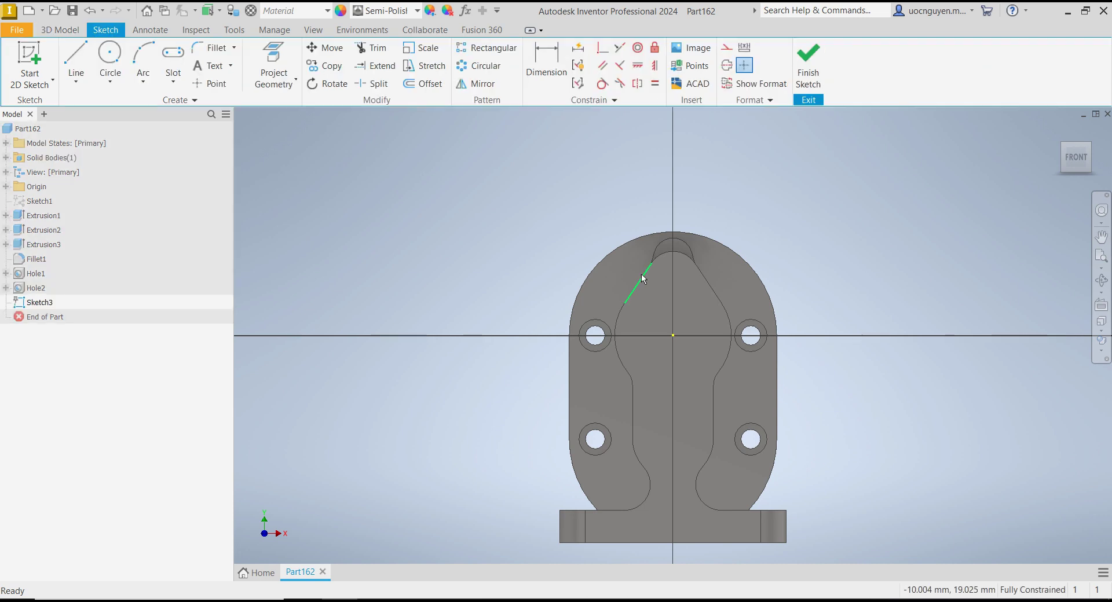
pyautogui.moveTo(490, 281); pyautogui.dragTo(427, 198, button='middle')
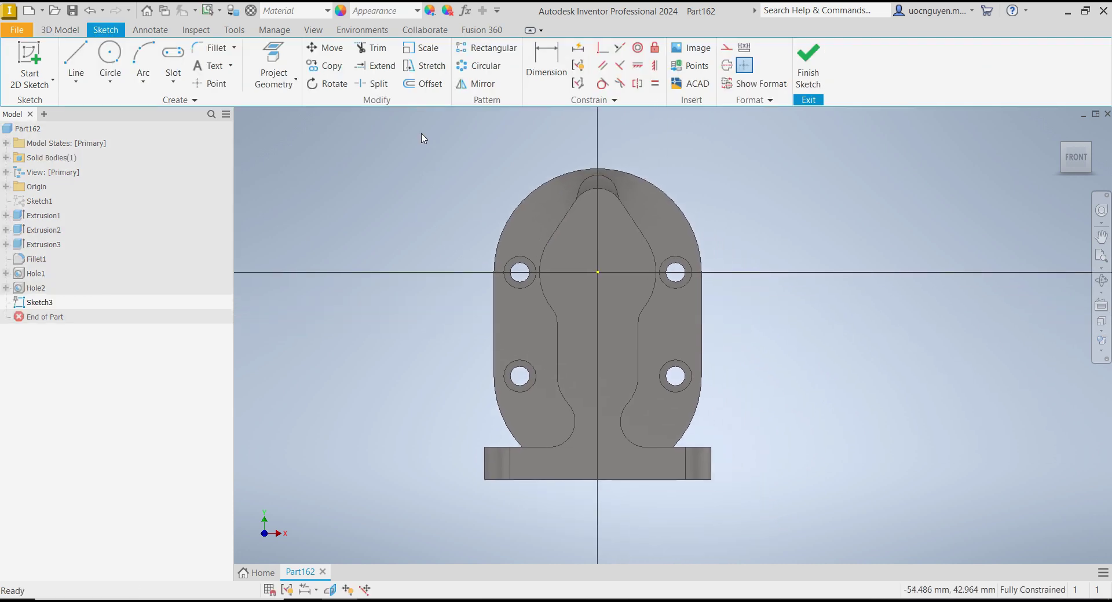
pyautogui.click(210, 83)
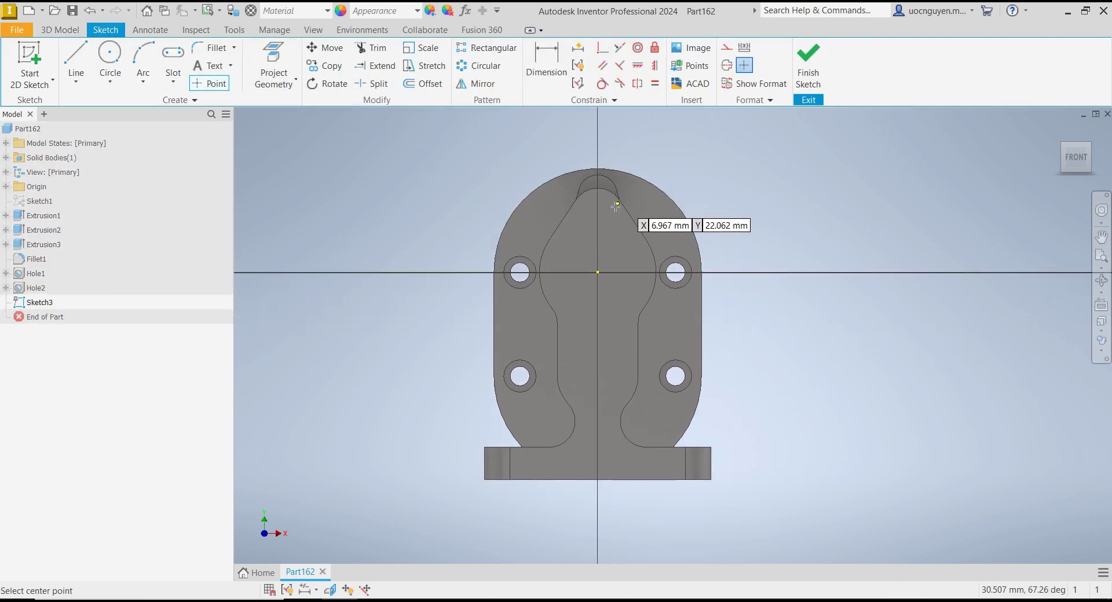
pyautogui.click(597, 225)
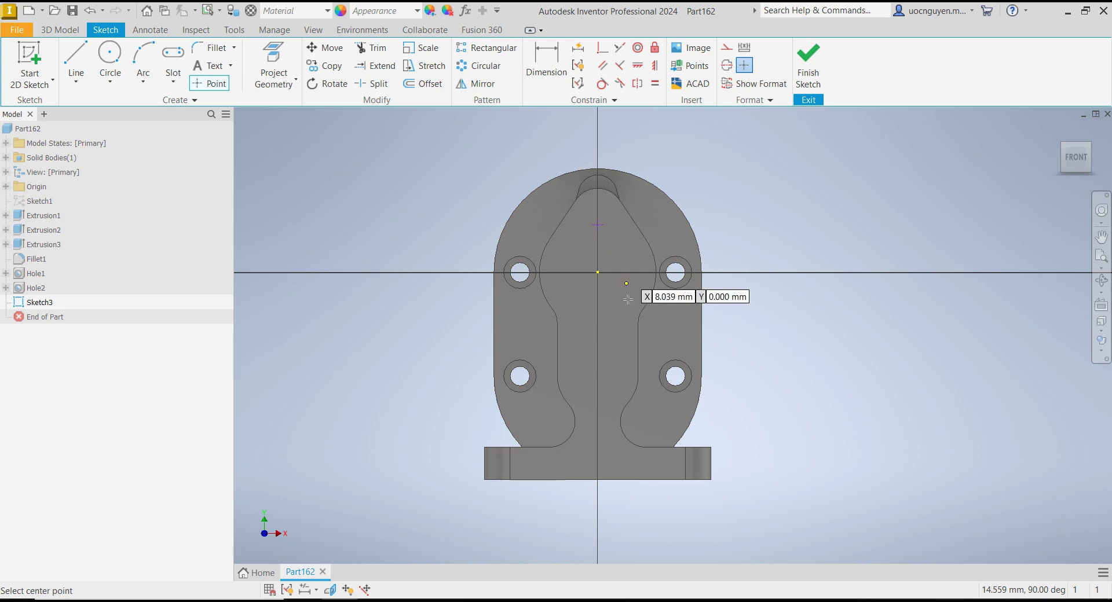
pyautogui.click(597, 341)
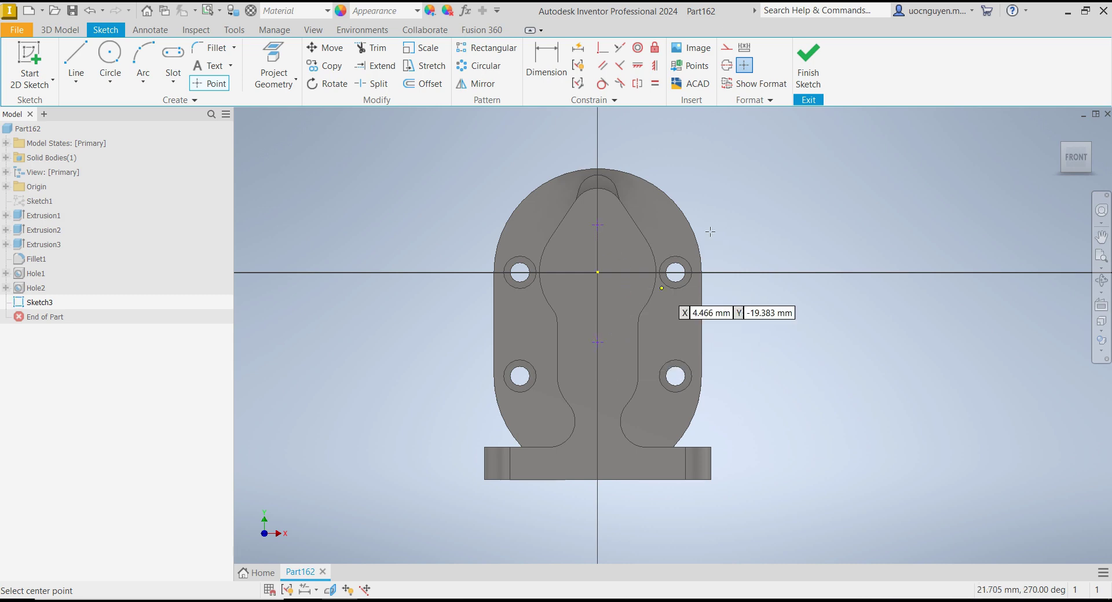
pyautogui.click(655, 65)
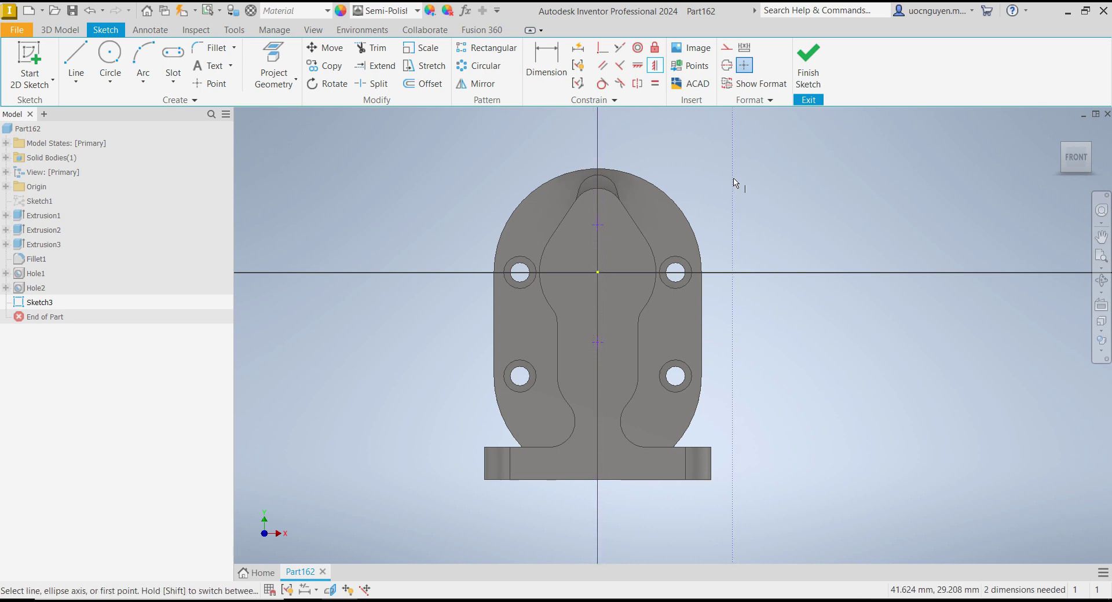
# Dimension the upper point 18 above the origin, checking the reference drawing.
pyautogui.press('d')
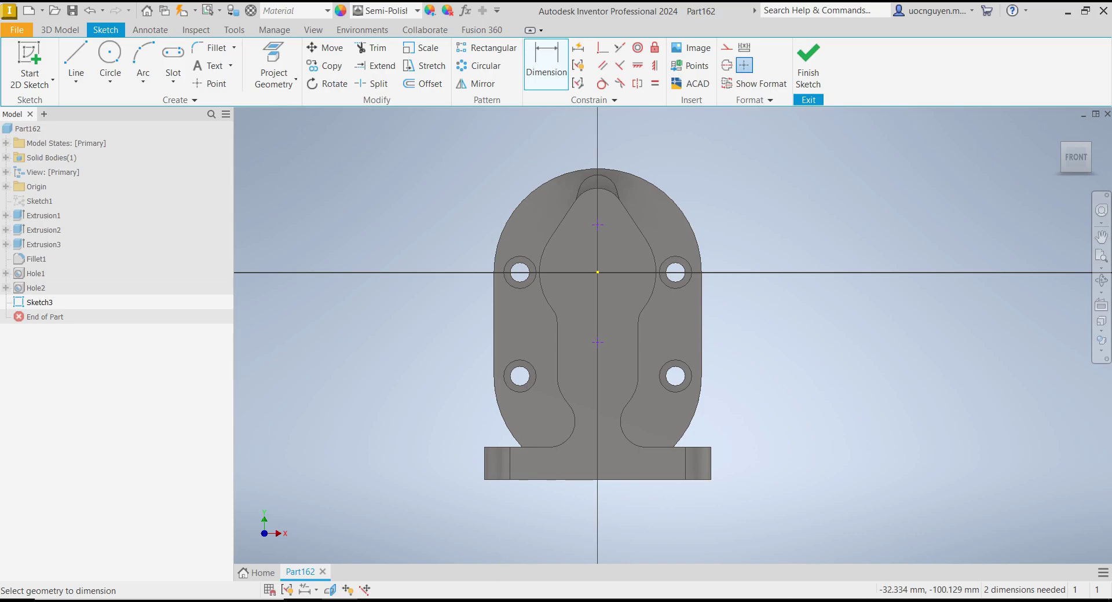
pyautogui.hotkey('alt', 'Tab')
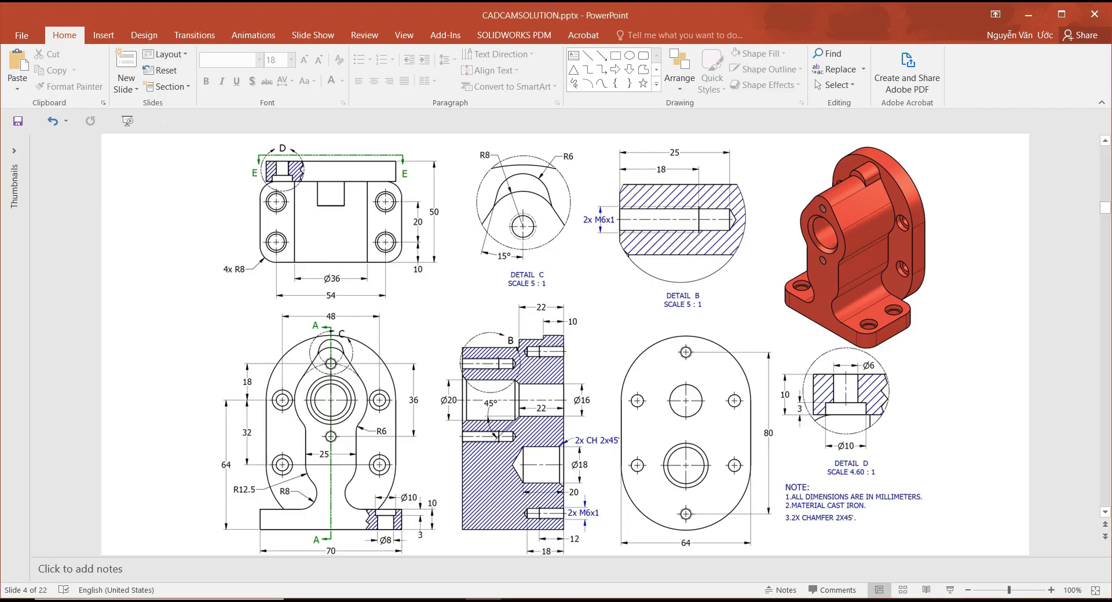
pyautogui.hotkey('alt', 'Tab')
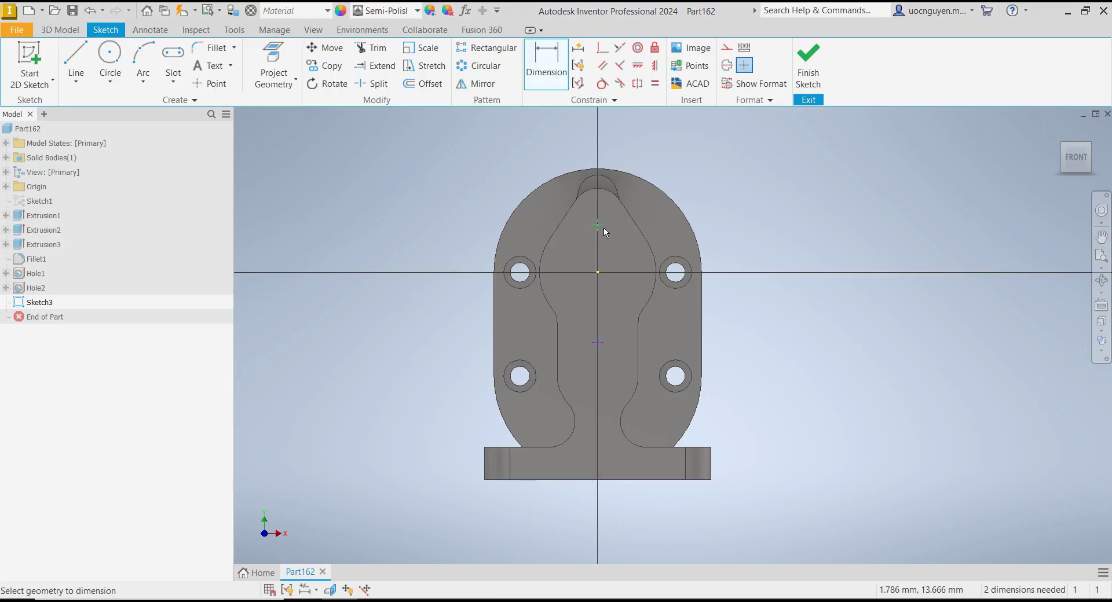
pyautogui.click(598, 273)
pyautogui.click(598, 225)
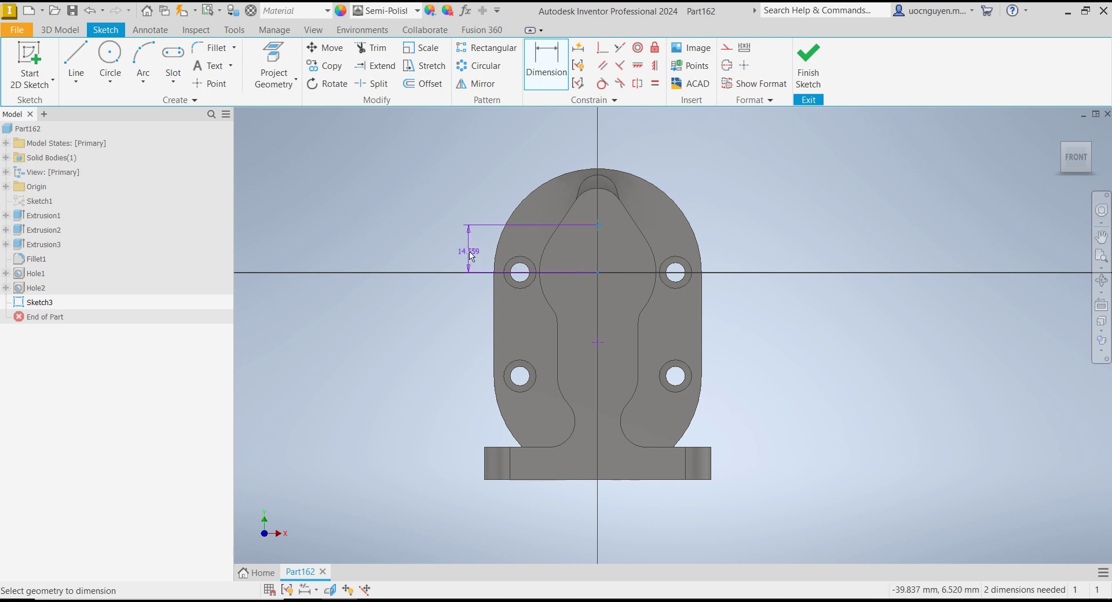
pyautogui.click(472, 255)
pyautogui.write('18')
pyautogui.press('Return')
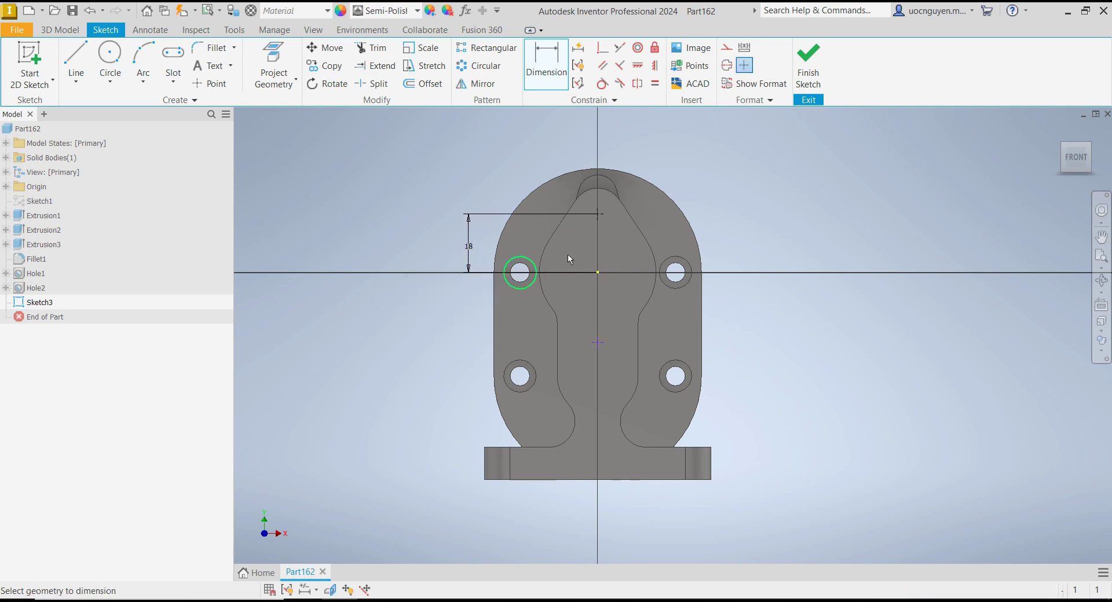
# Dimension the two points 36 apart and finish the sketch.
pyautogui.click(597, 214)
pyautogui.click(599, 341)
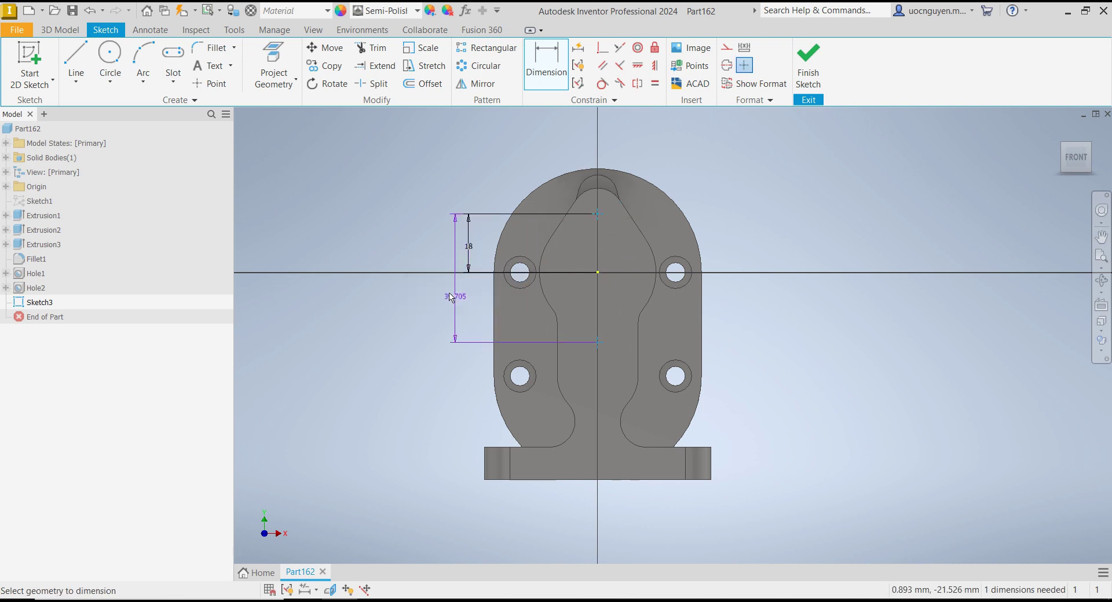
pyautogui.click(438, 288)
pyautogui.write('36')
pyautogui.press('Return')
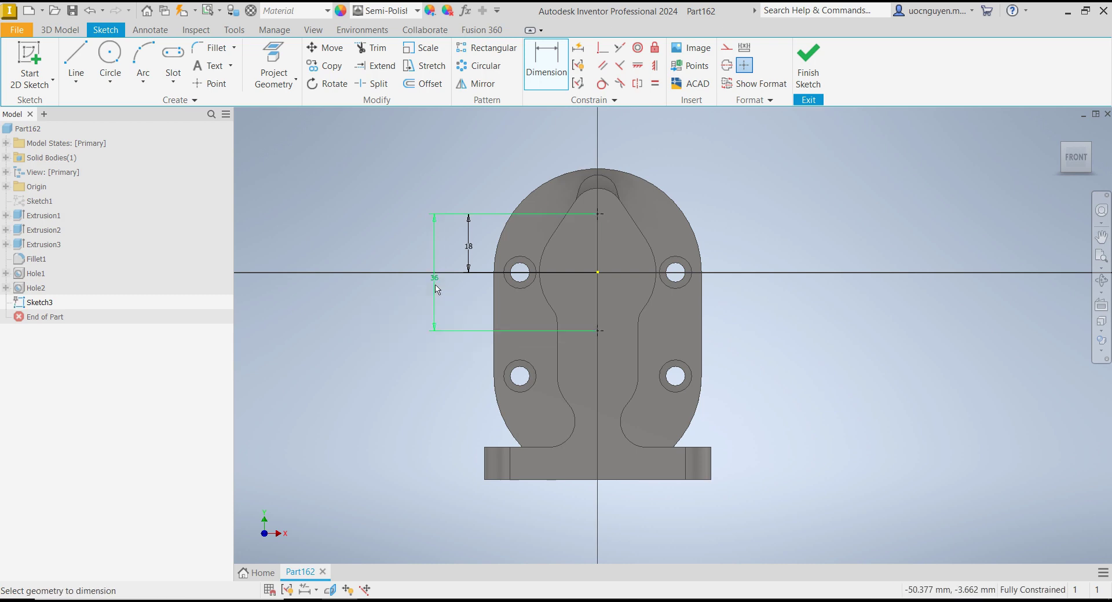
pyautogui.click(808, 73)
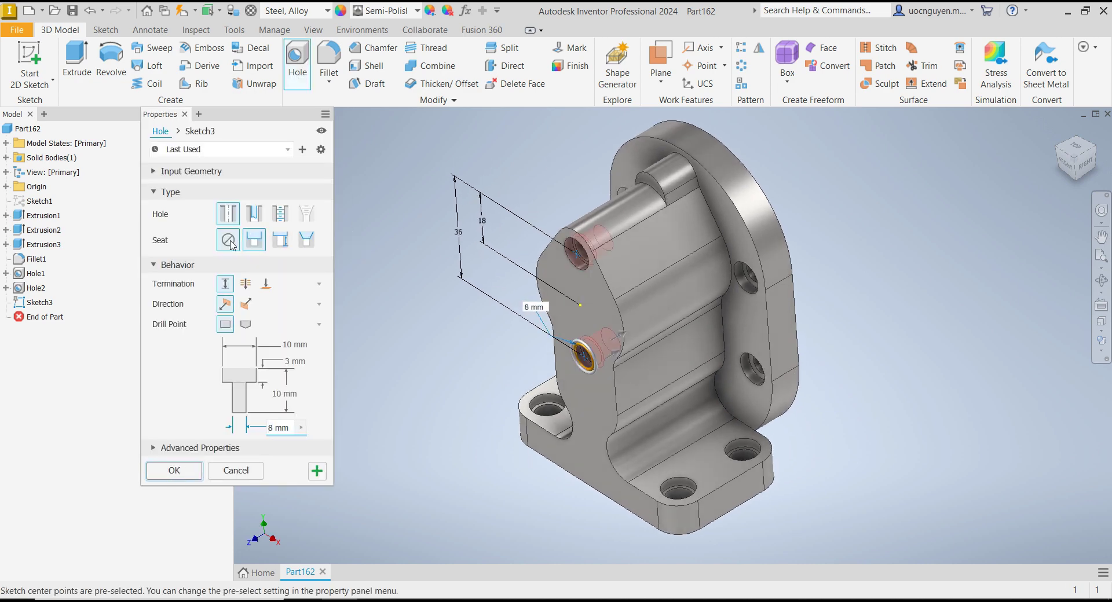
# Make the hole an ISO Metric profile M6x1 tapped hole with no seat and an angled drill point.
pyautogui.click(228, 240)
pyautogui.click(280, 214)
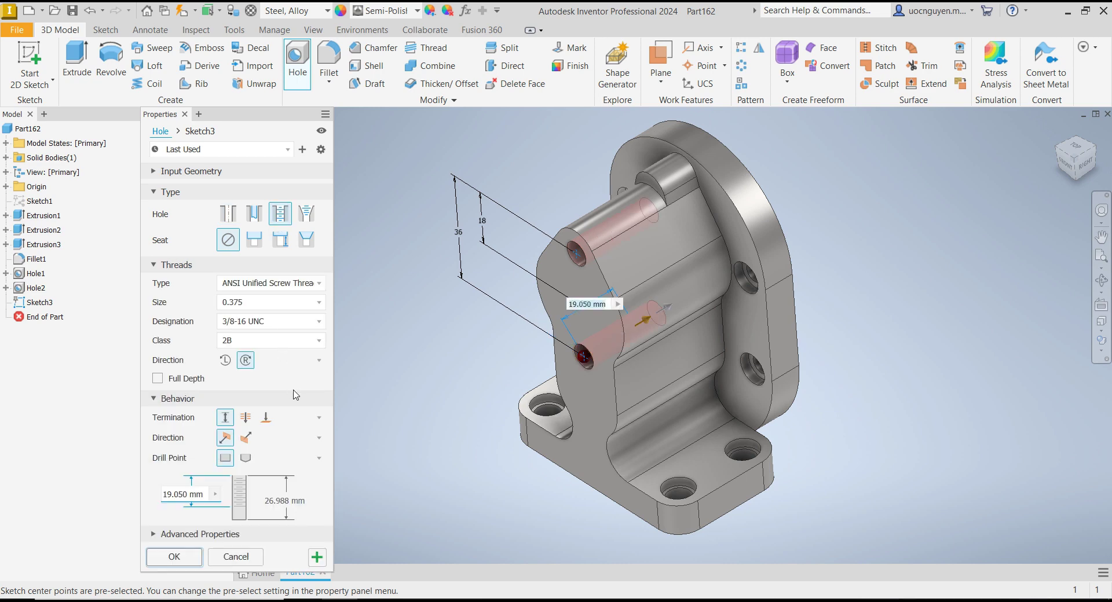
pyautogui.click(246, 458)
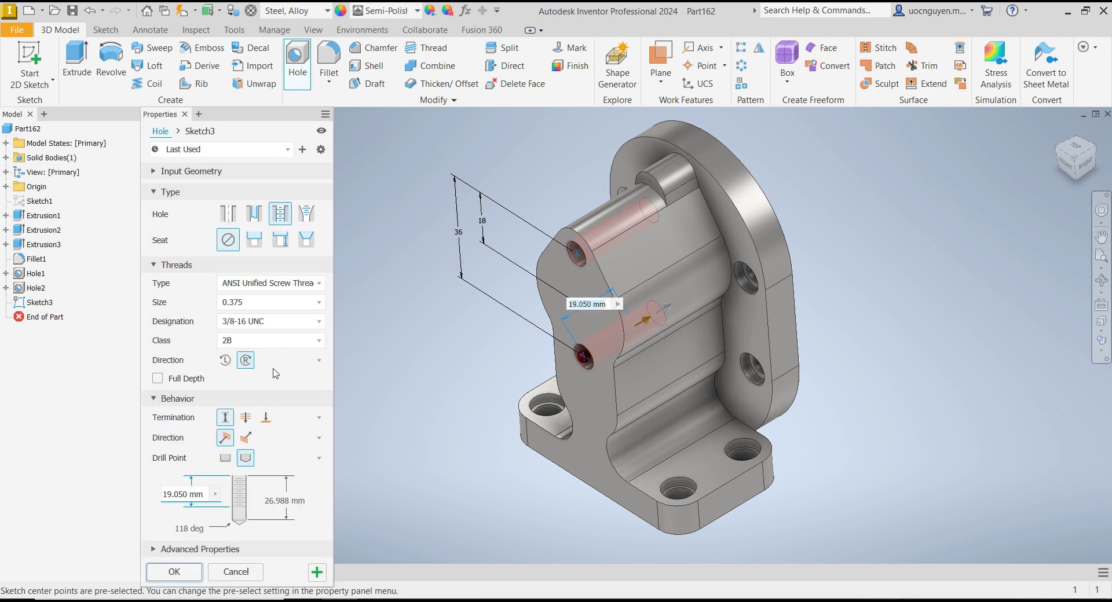
pyautogui.click(290, 283)
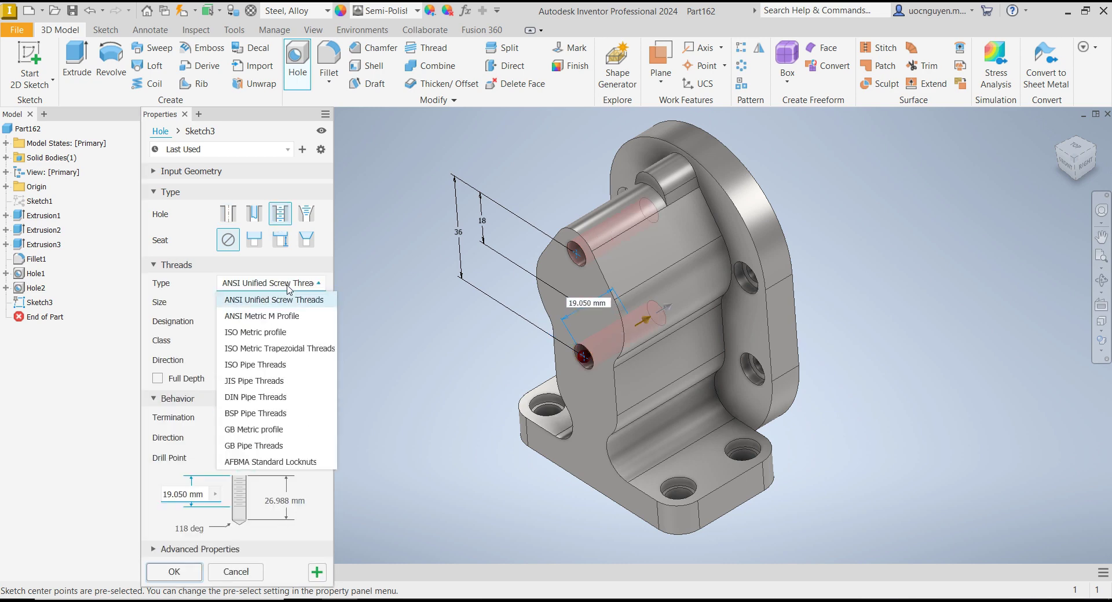
pyautogui.click(278, 332)
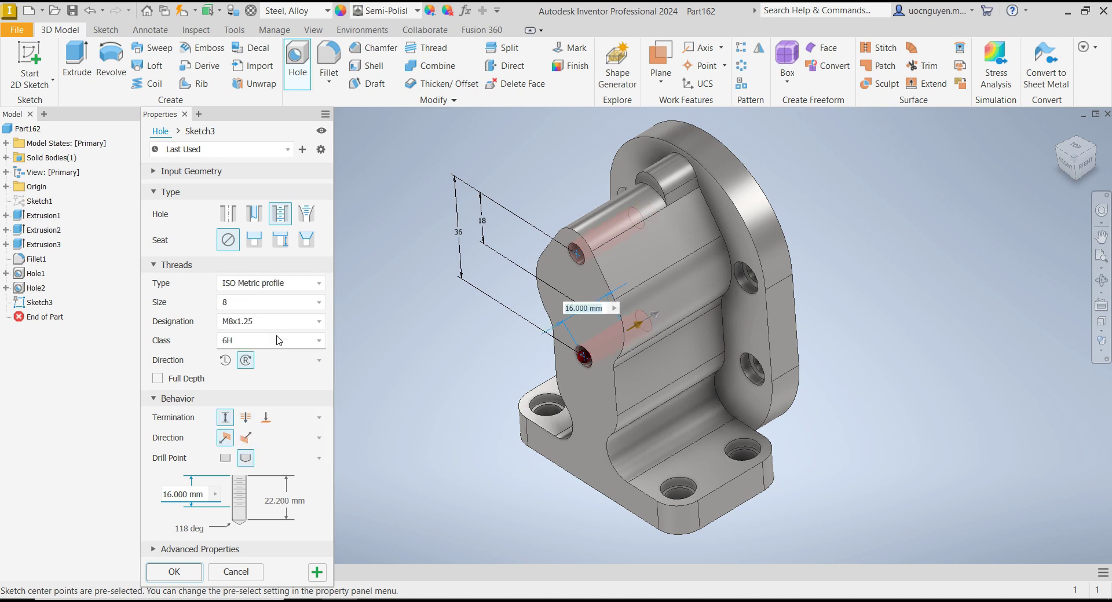
pyautogui.click(280, 302)
pyautogui.click(244, 336)
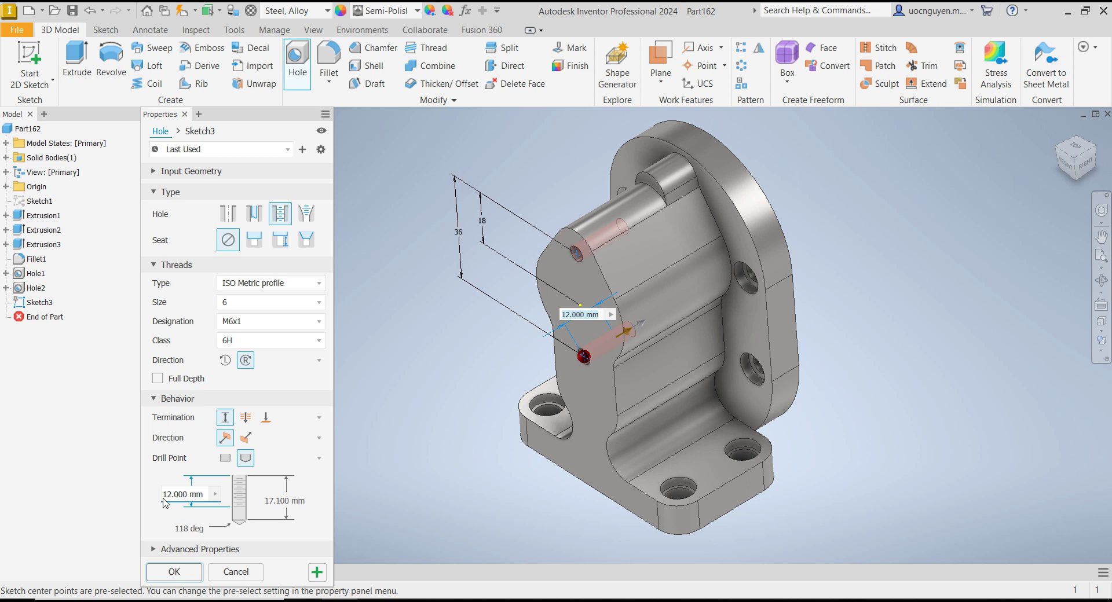
# Set thread depth 18 and hole depth 25, then create the tapped holes.
pyautogui.click(169, 497)
pyautogui.write('18')
pyautogui.click(275, 501)
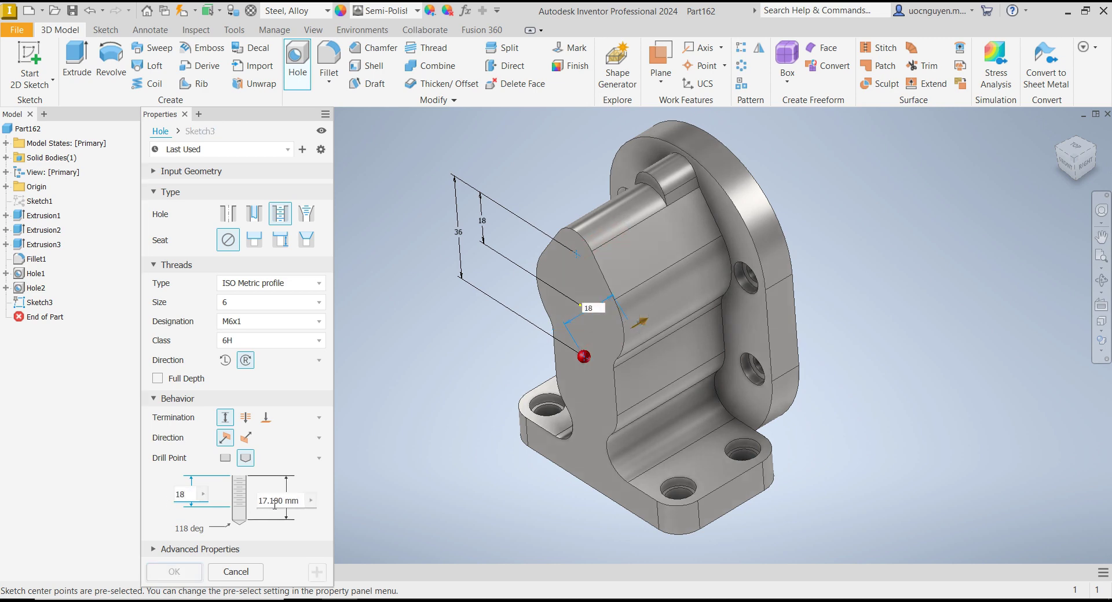
pyautogui.write('25')
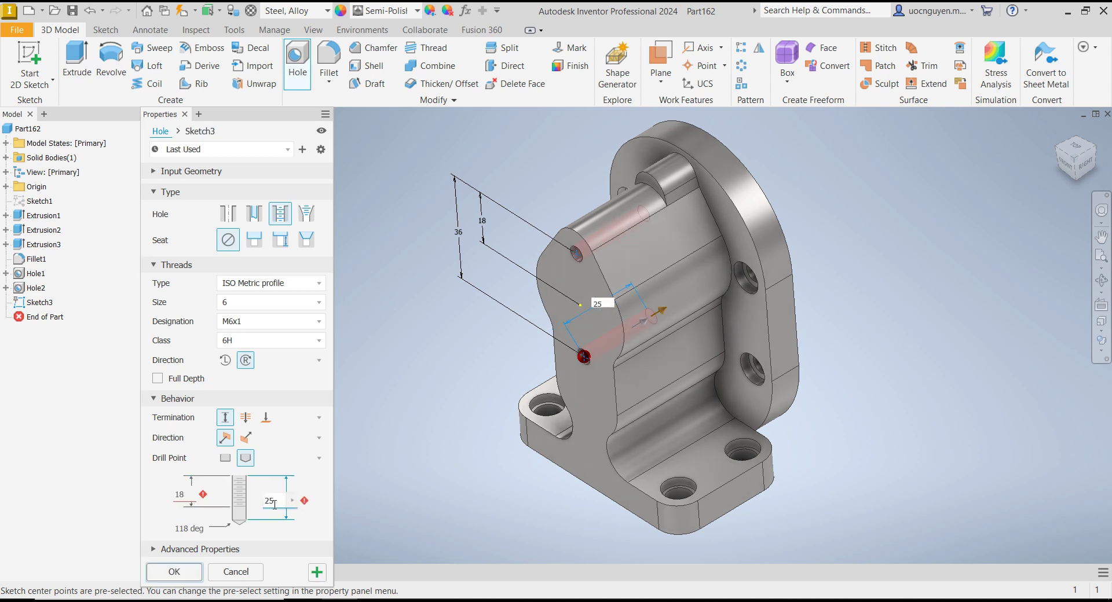
pyautogui.click(174, 572)
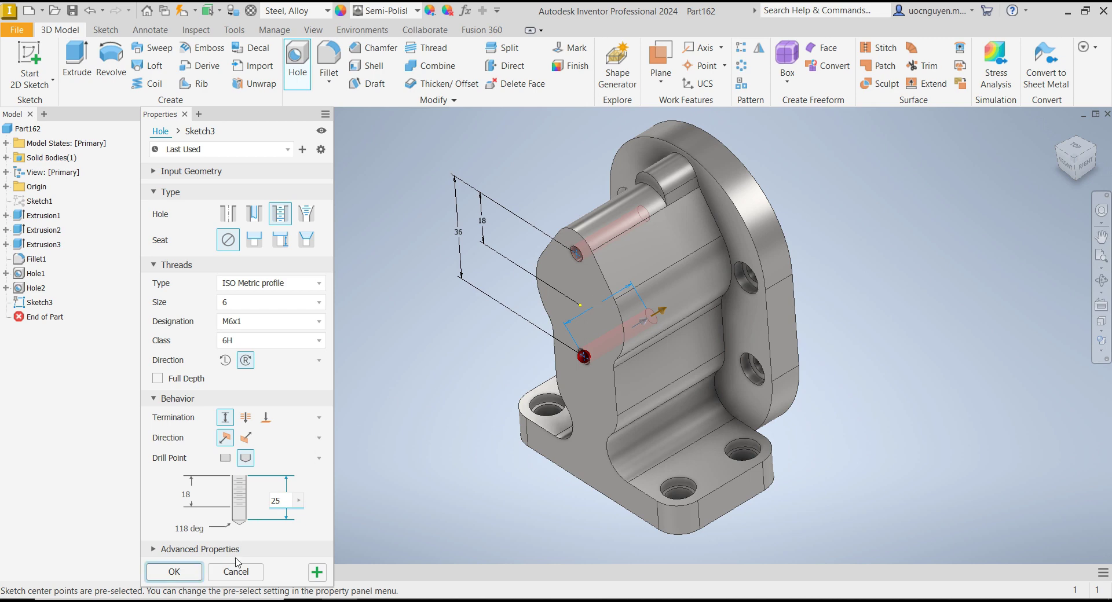
pyautogui.keyDown('shift'); pyautogui.moveTo(469, 315); pyautogui.dragTo(494, 449, button='middle'); pyautogui.keyUp('shift')
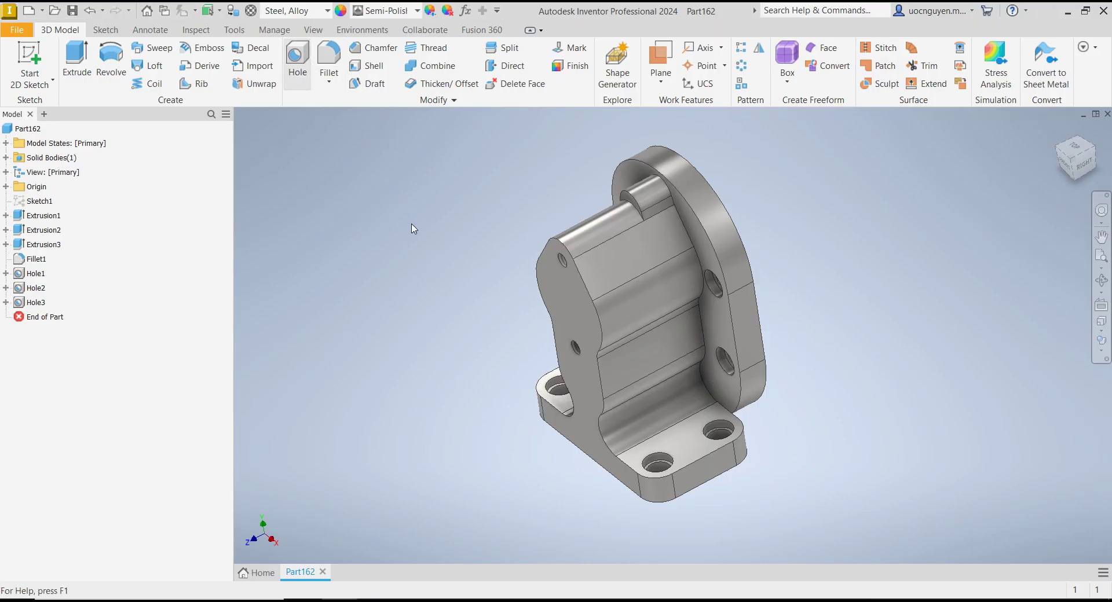
pyautogui.click(228, 213)
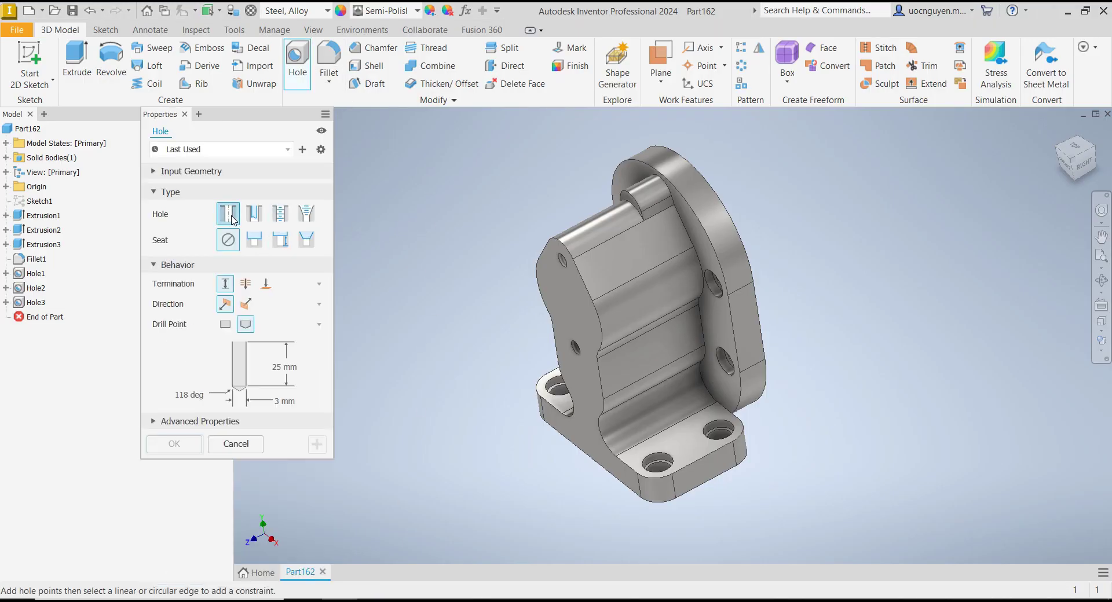
pyautogui.click(225, 324)
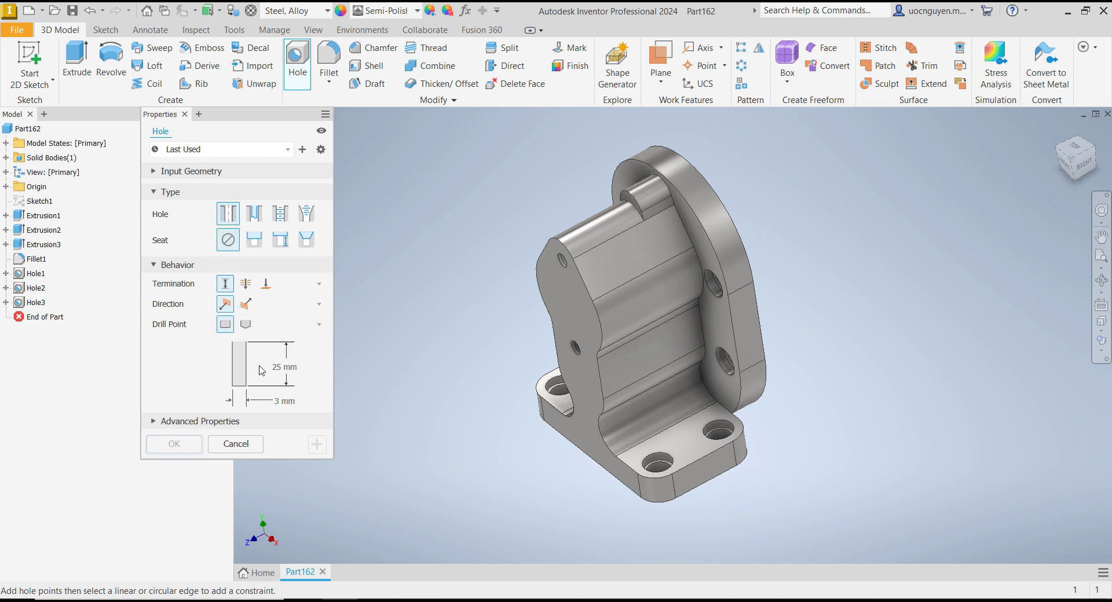
pyautogui.click(270, 367)
pyautogui.click(275, 401)
pyautogui.write('20')
pyautogui.click(274, 369)
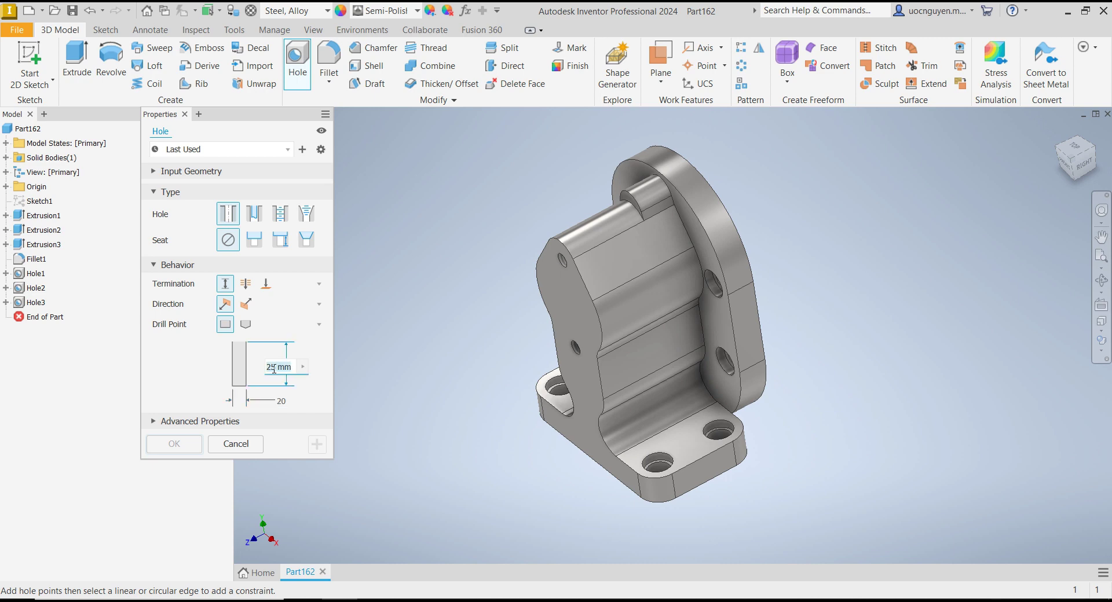
pyautogui.write('50-22')
pyautogui.click(569, 305)
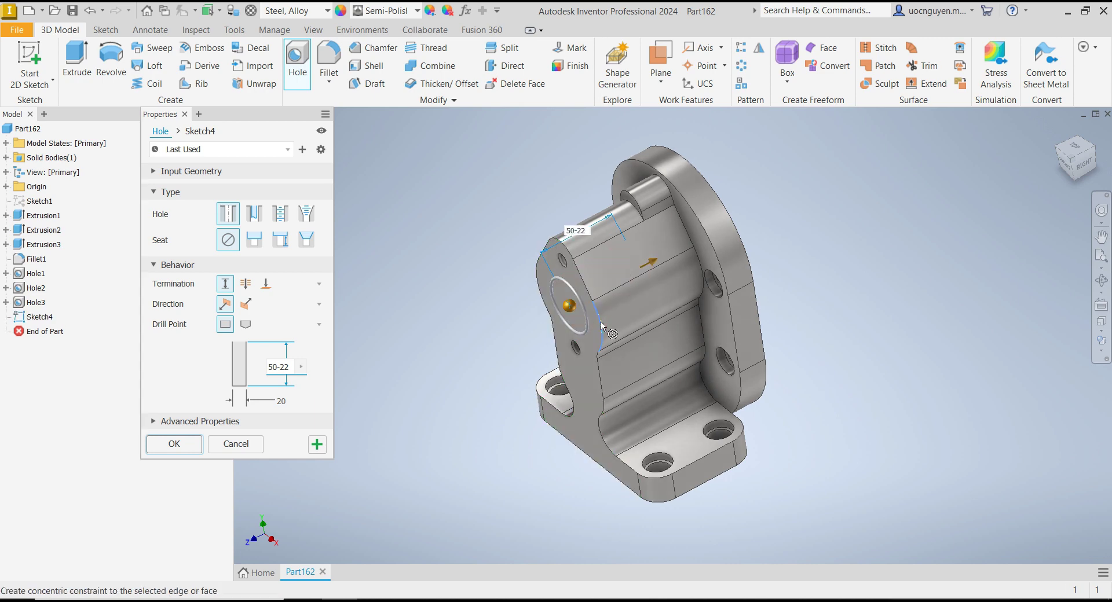
pyautogui.click(195, 449)
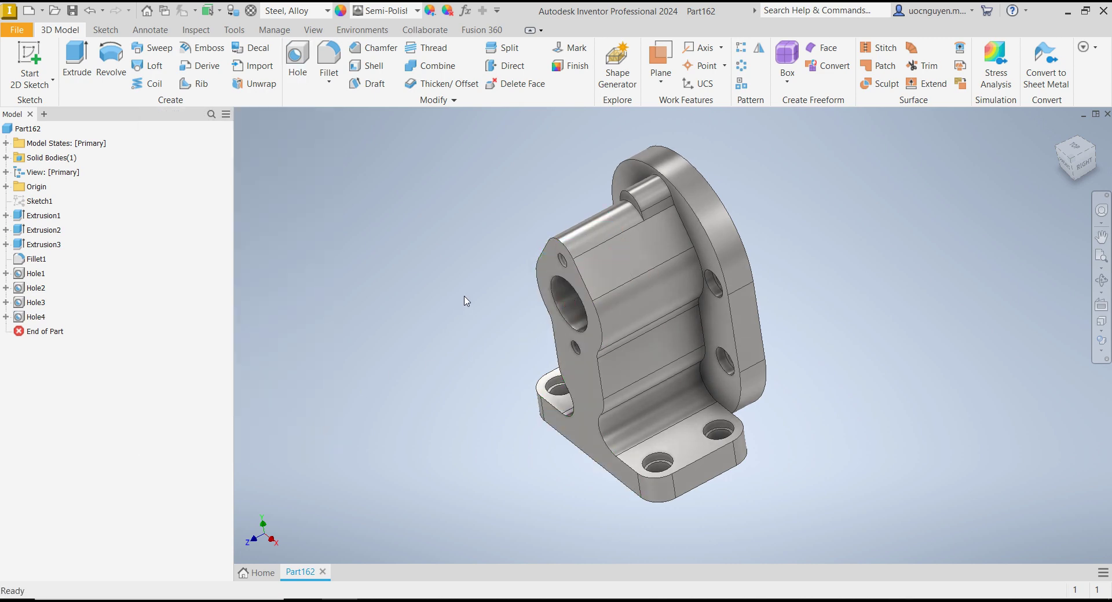
# View the part from the front, check the reference drawing, then turn to the back flange.
pyautogui.press('F5')
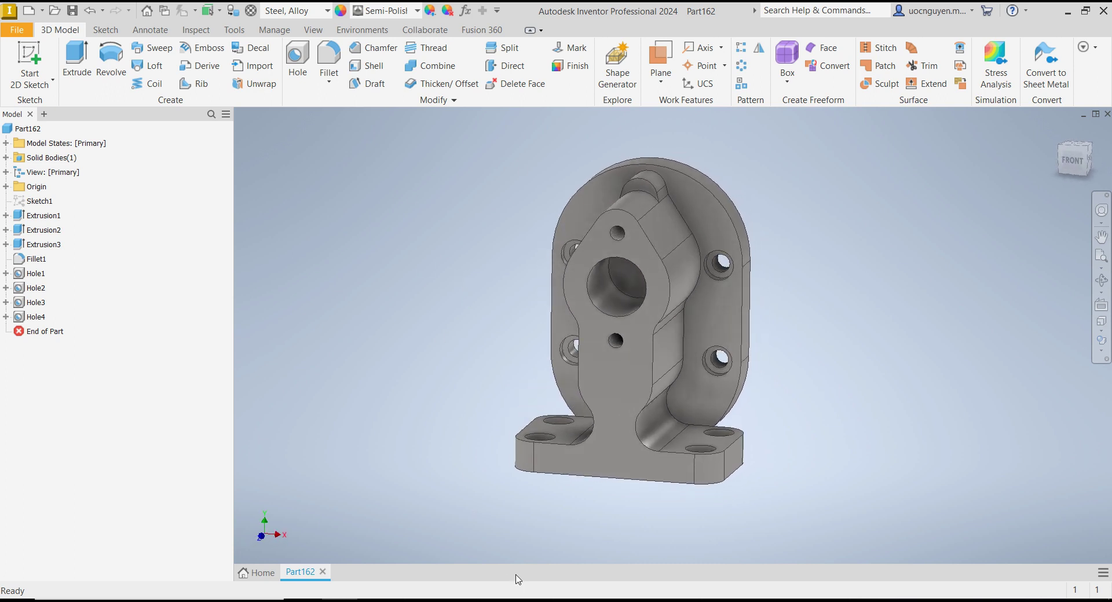
pyautogui.hotkey('alt', 'Tab')
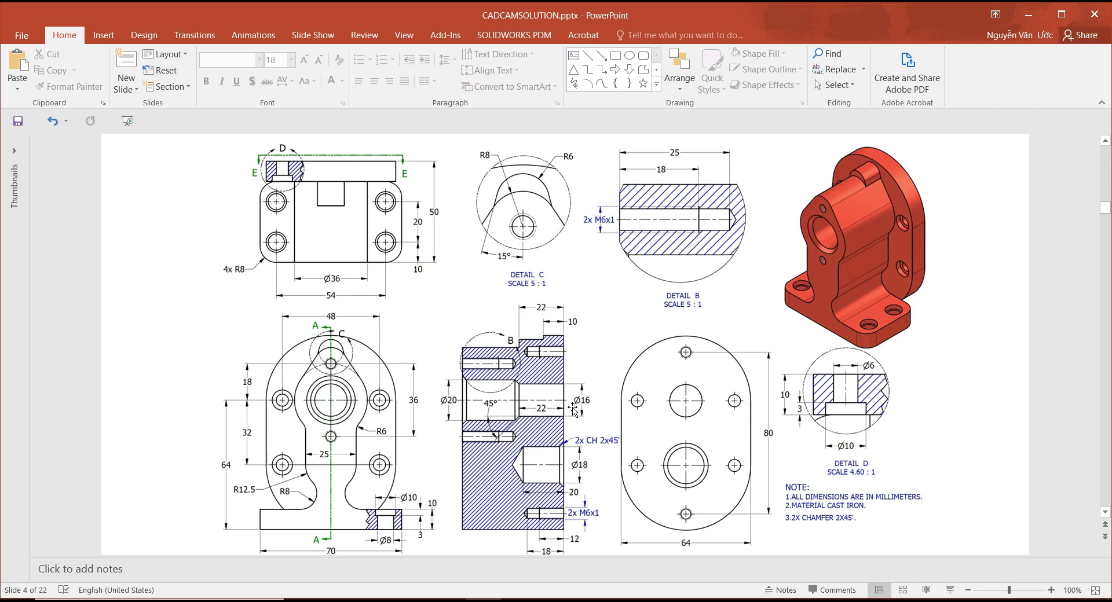
pyautogui.hotkey('alt', 'Tab')
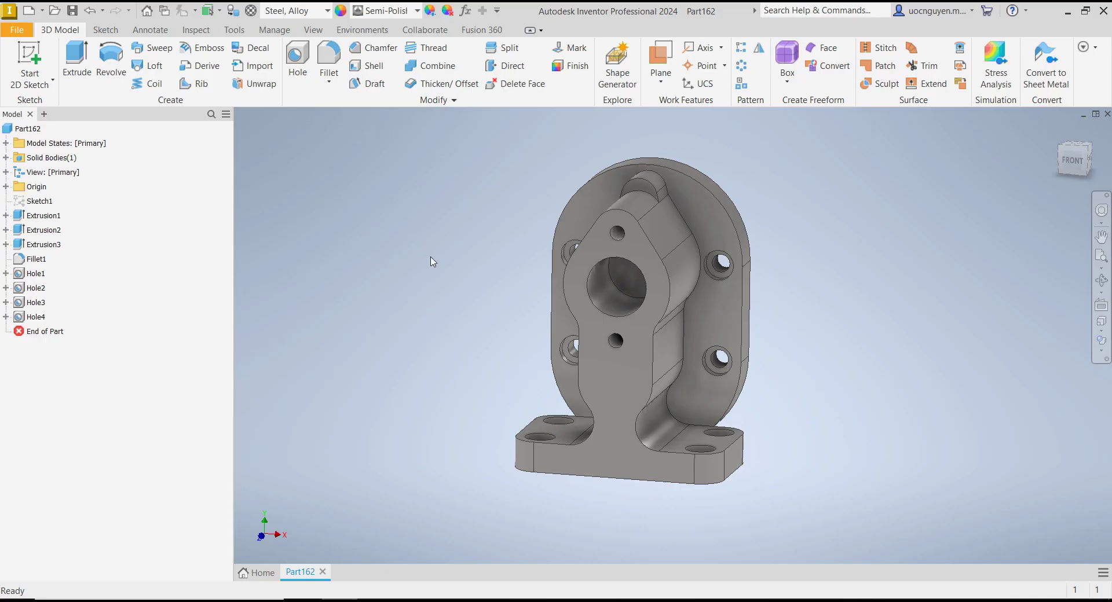
pyautogui.press('F5')
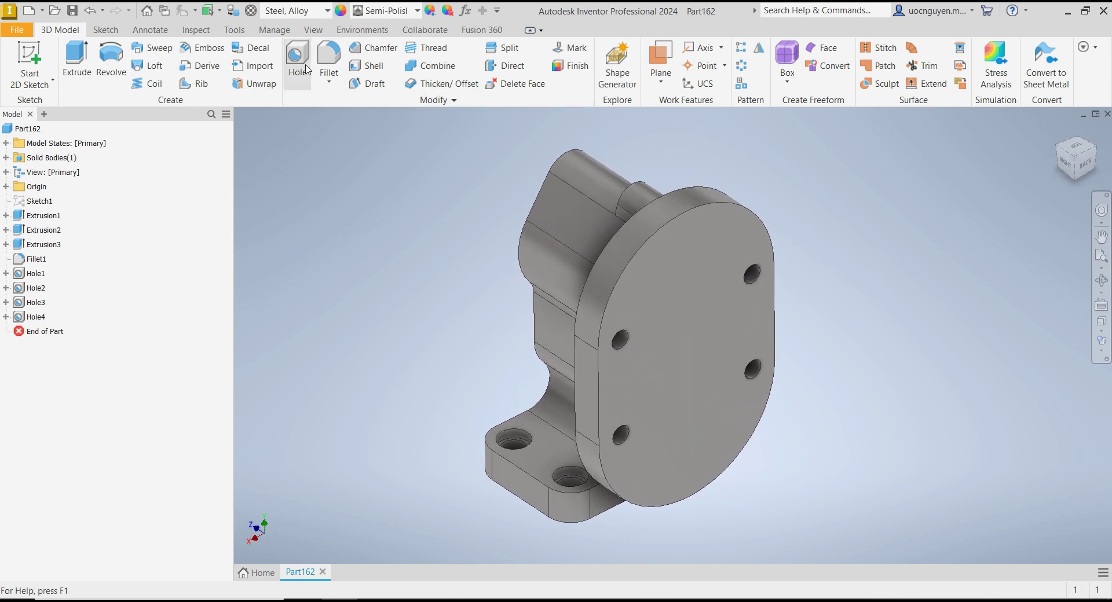
# Drill a 16 mm, 22 mm deep hole concentric with the back flange's outer arc.
pyautogui.click(683, 298)
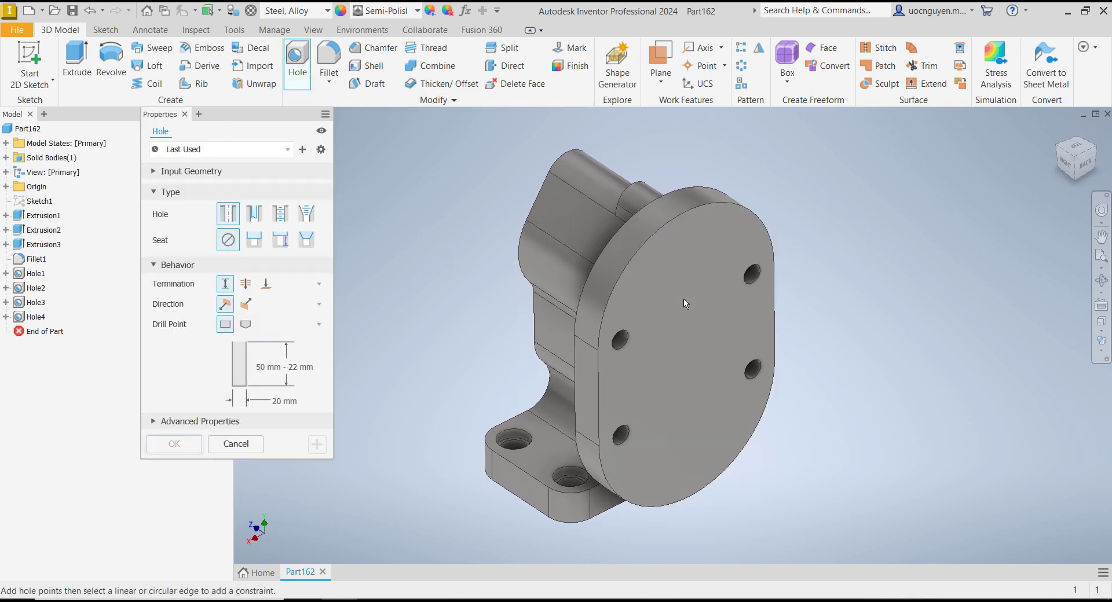
pyautogui.click(677, 218)
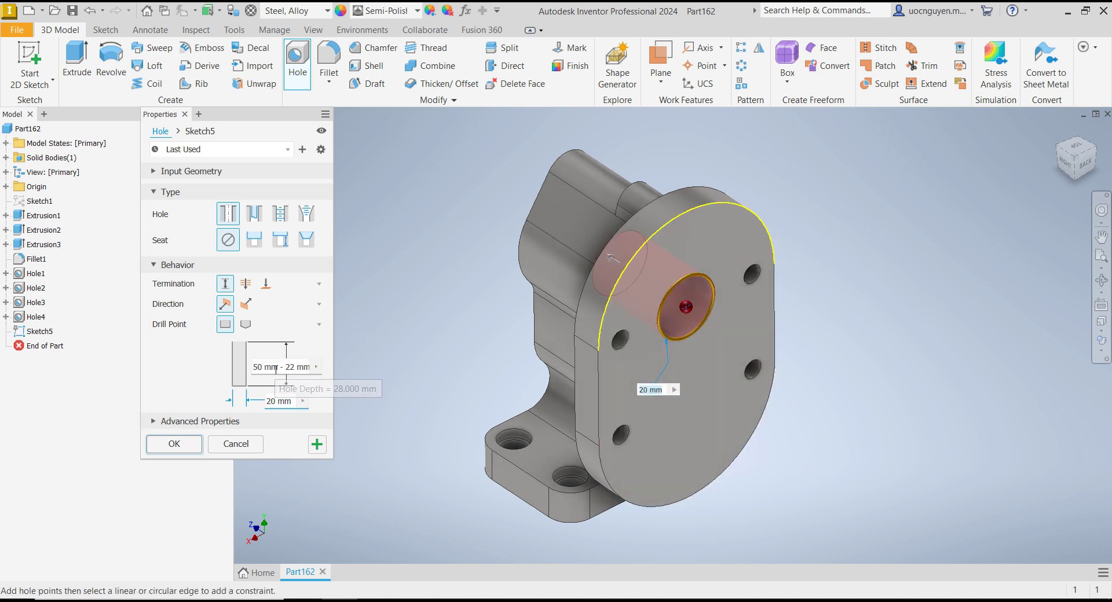
pyautogui.click(276, 367)
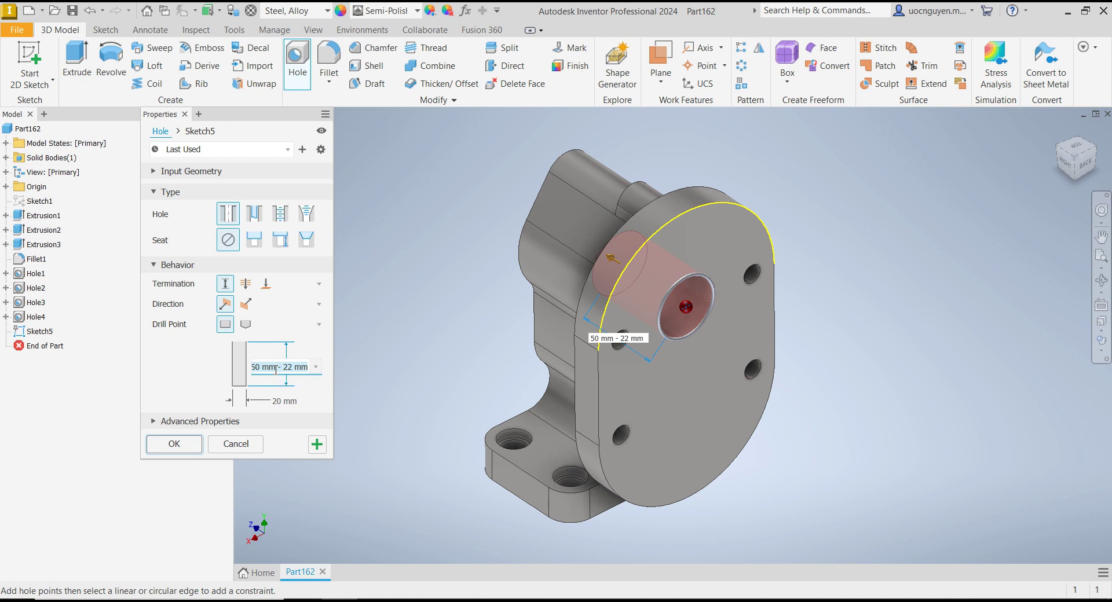
pyautogui.press('Return')
pyautogui.click(277, 401)
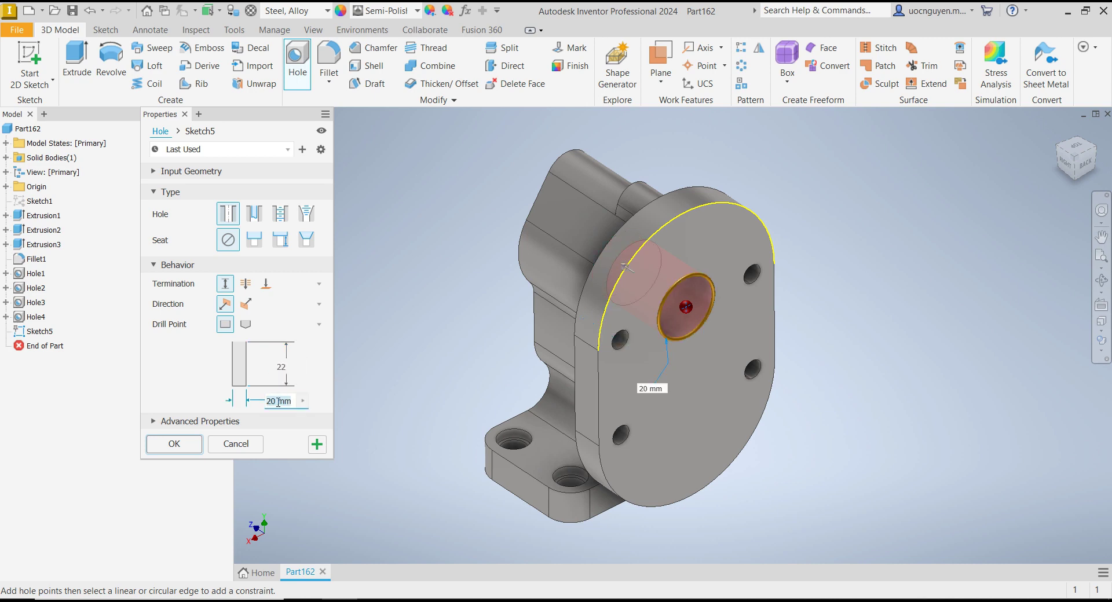
pyautogui.write('16')
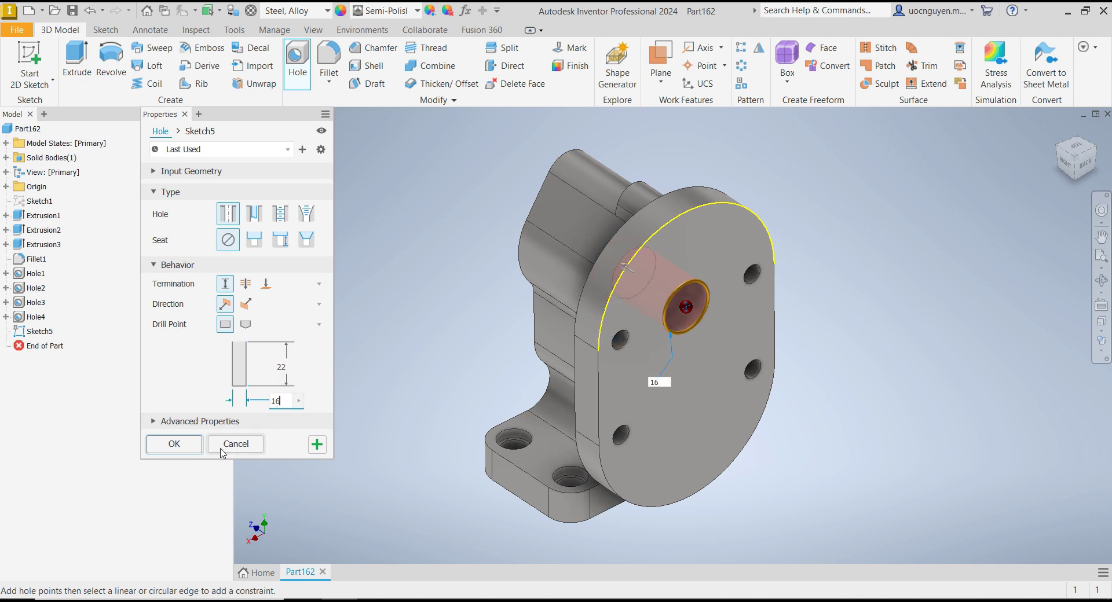
pyautogui.click(174, 443)
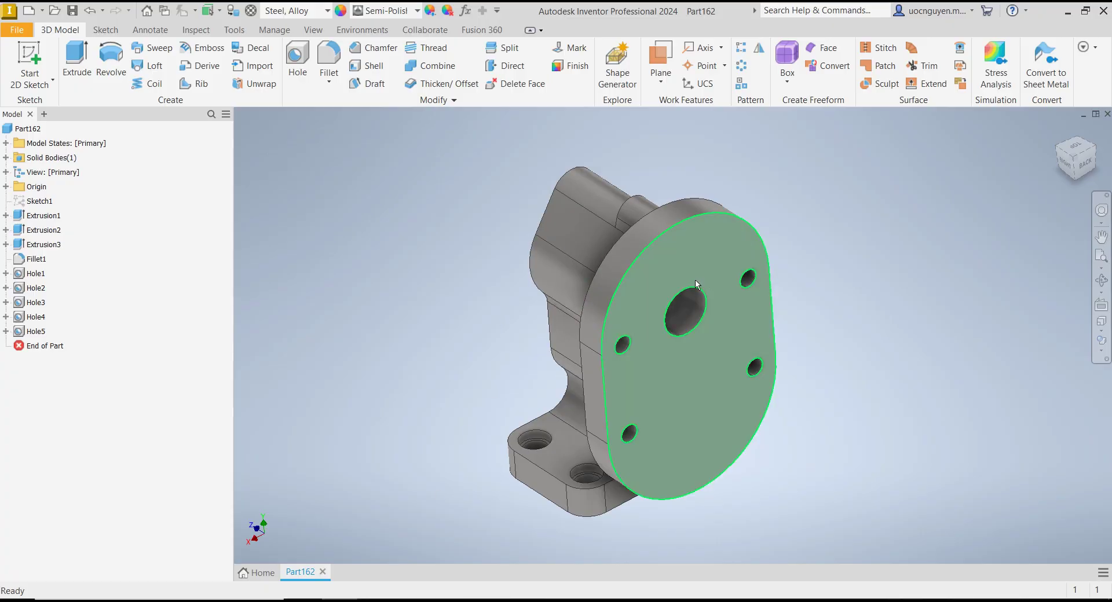
# Start a sketch on the back face and place points above and below the centre hole.
pyautogui.click(660, 250)
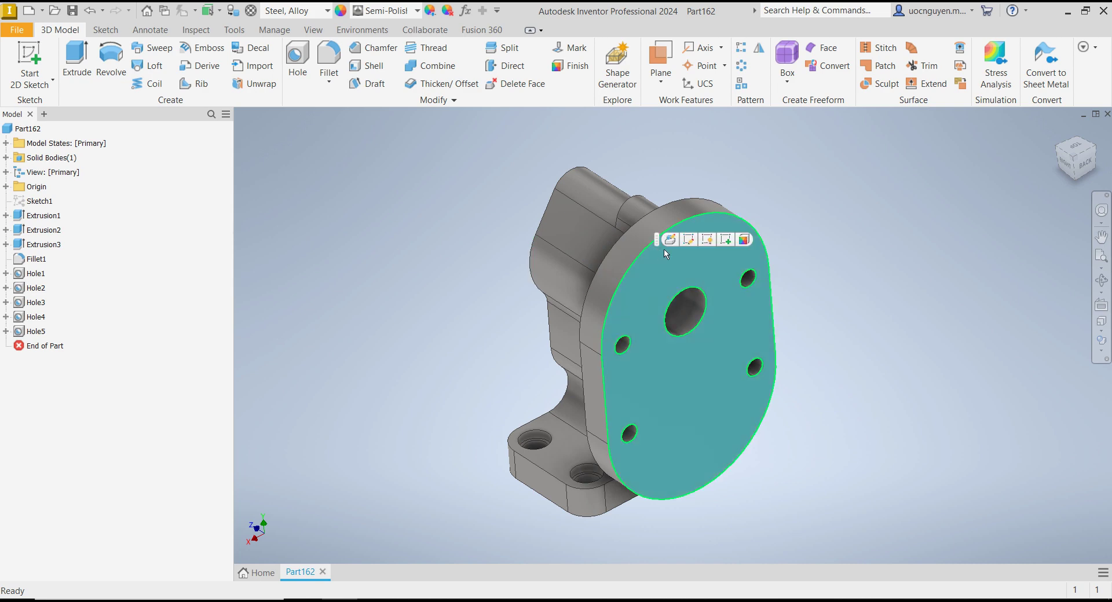
pyautogui.click(728, 243)
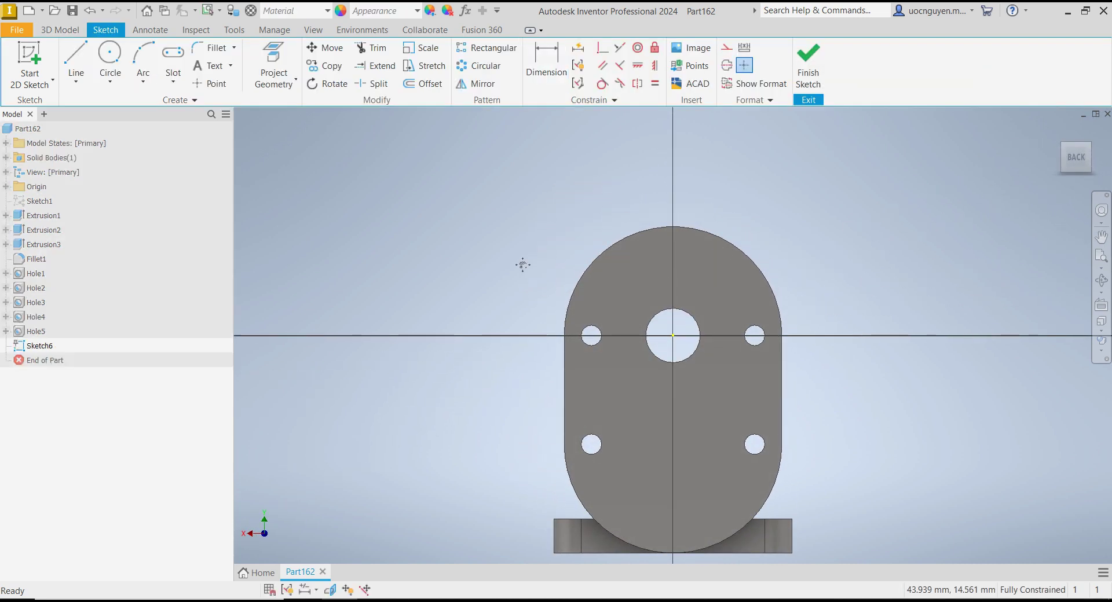
pyautogui.moveTo(522, 264); pyautogui.dragTo(479, 193, button='middle')
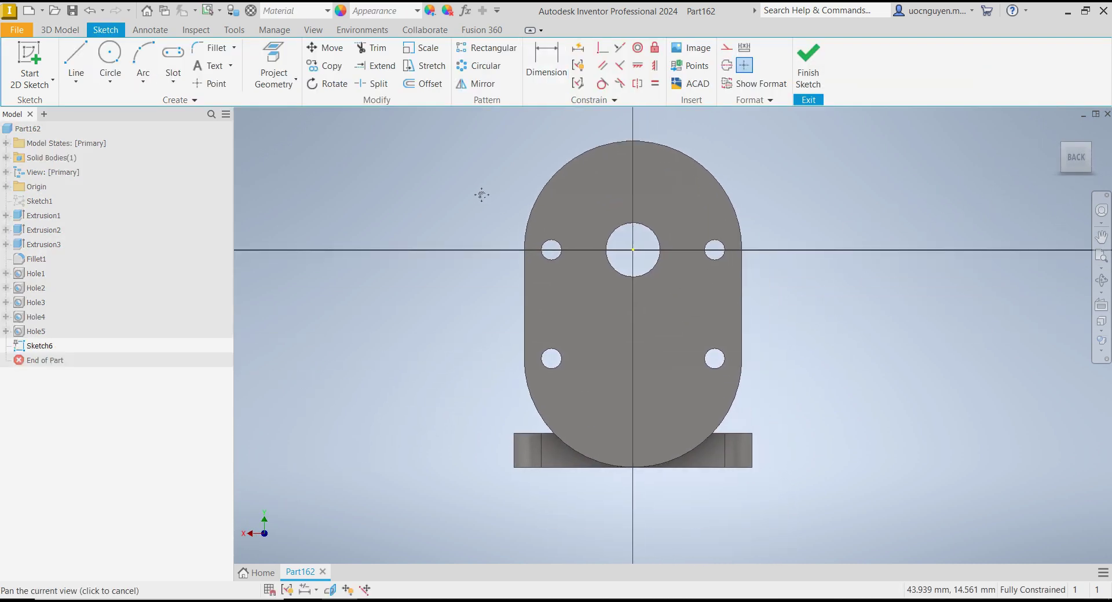
pyautogui.click(216, 84)
pyautogui.click(624, 193)
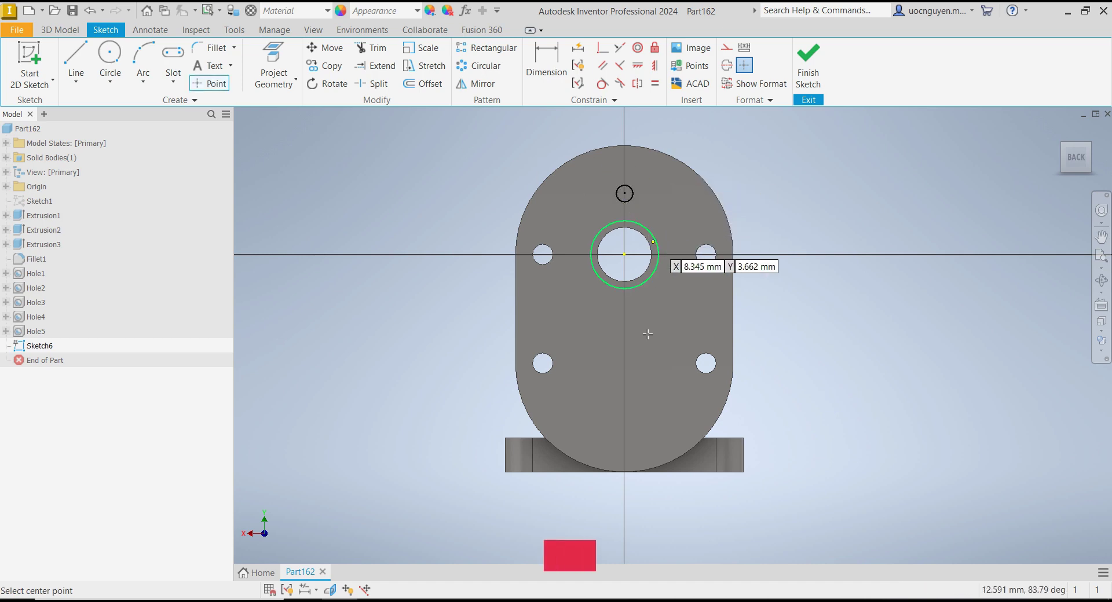
pyautogui.click(625, 315)
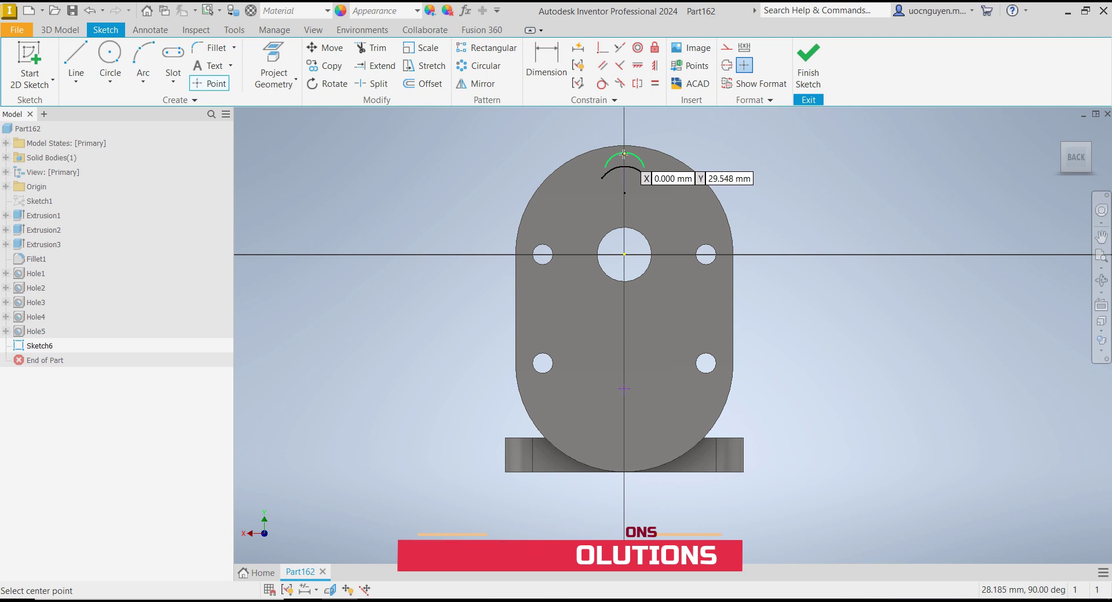
pyautogui.scroll(3, 626, 226)
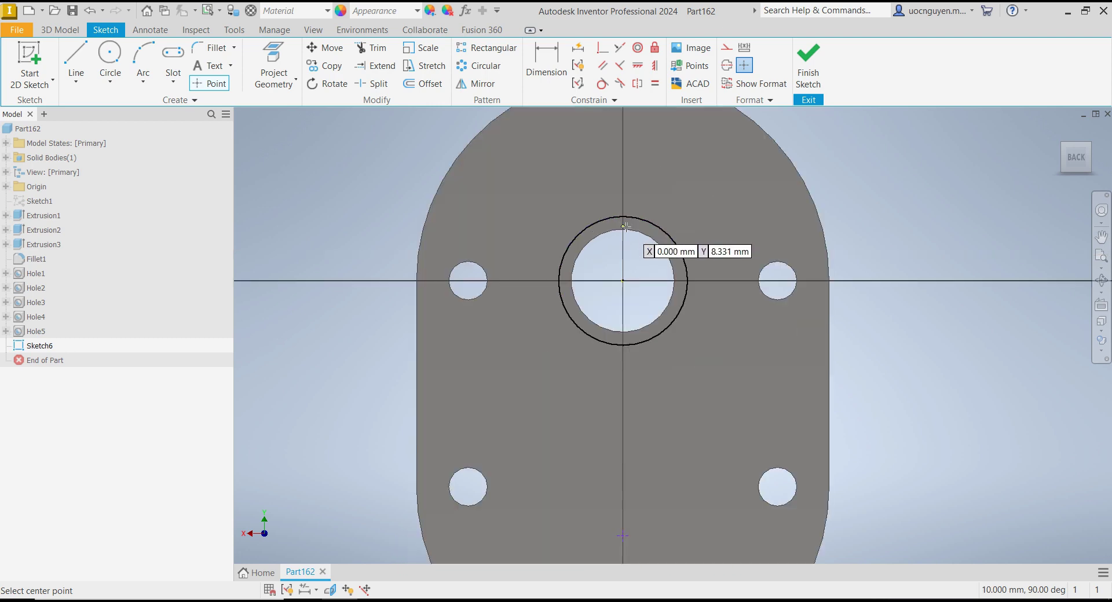
pyautogui.scroll(-2, 608, 246)
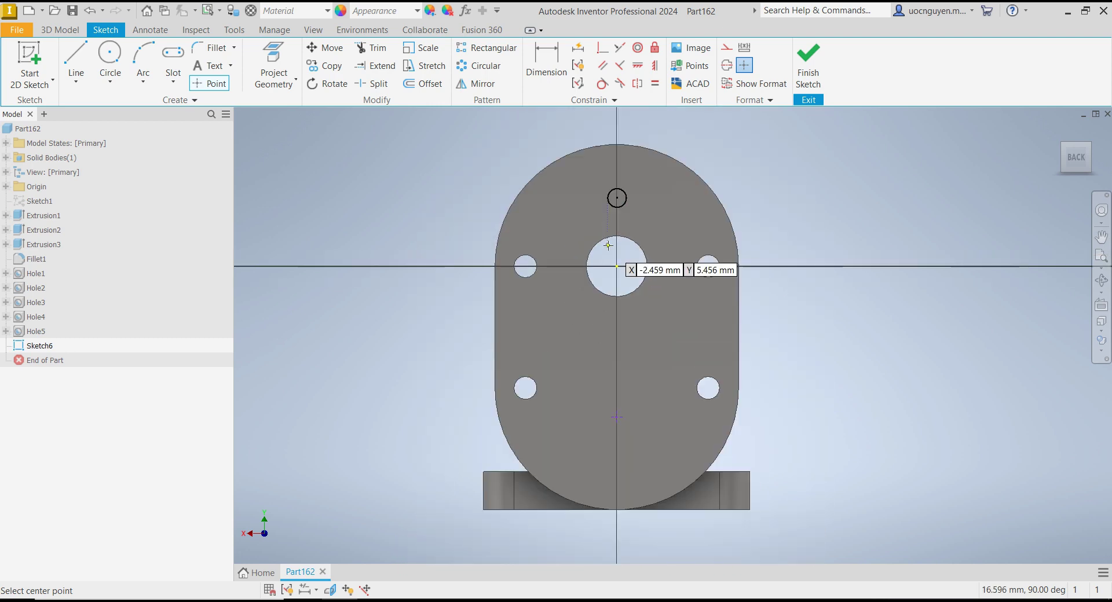
pyautogui.click(651, 219)
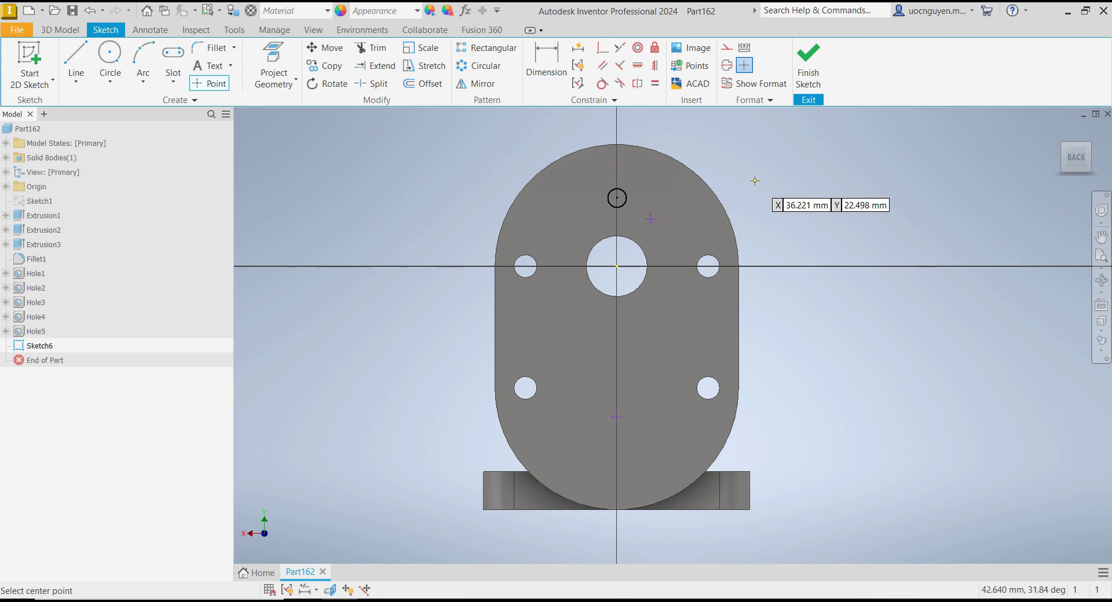
# Align both points vertically with the centre hole.
pyautogui.click(654, 66)
pyautogui.click(651, 219)
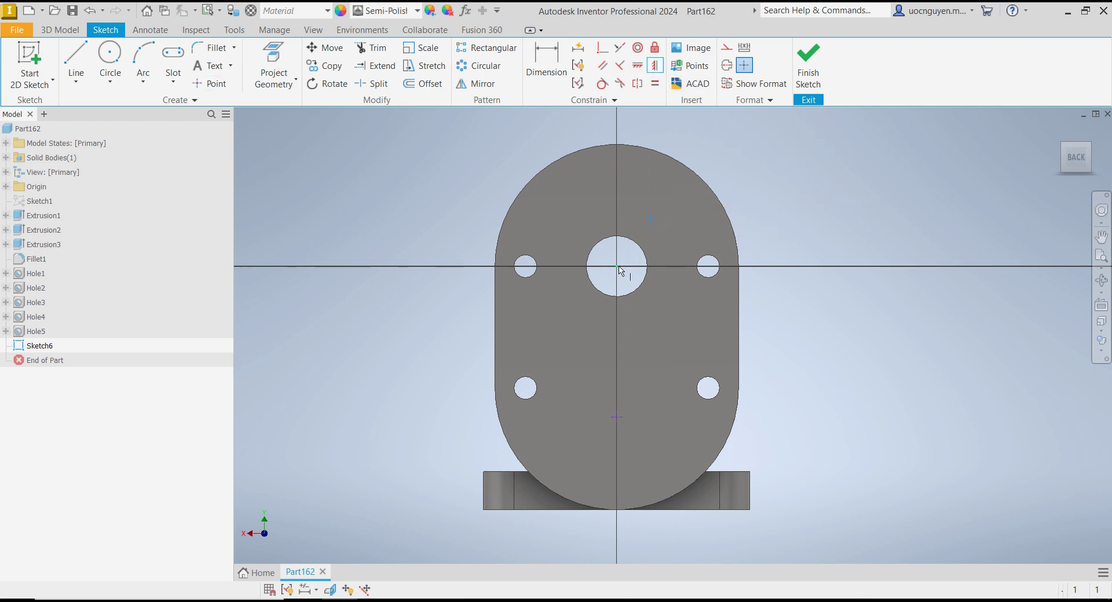
pyautogui.click(616, 417)
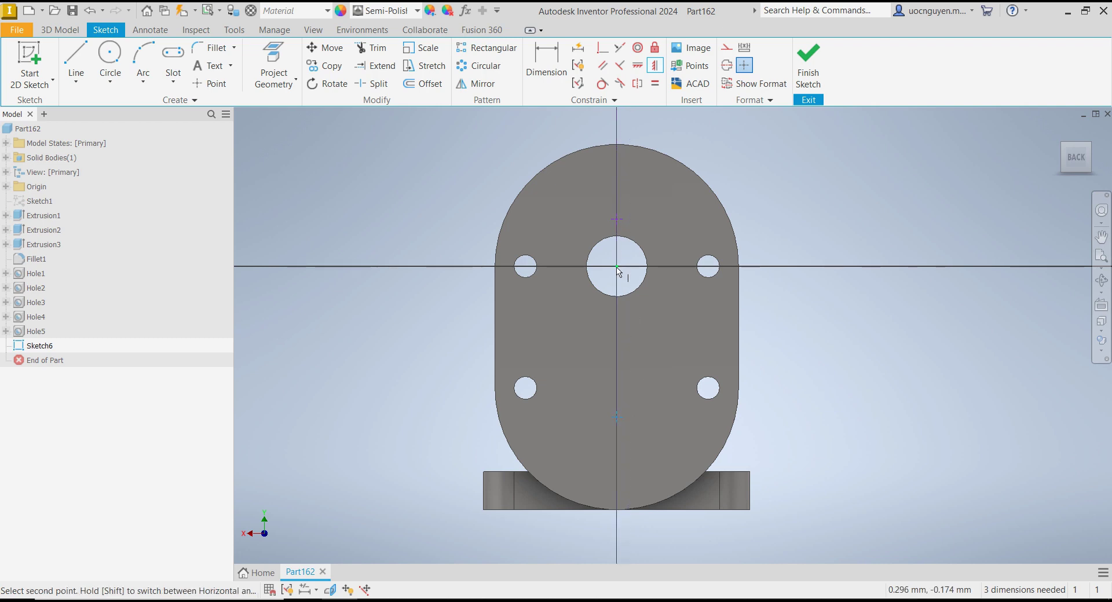
pyautogui.click(617, 268)
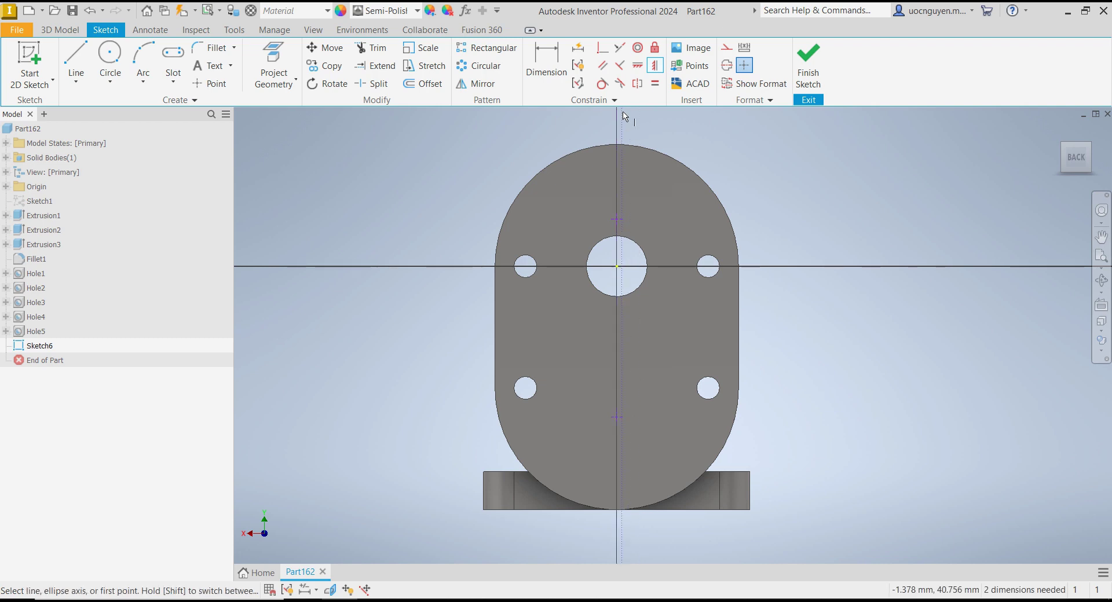
# Dimension the two points 80 mm apart.
pyautogui.click(552, 84)
pyautogui.click(625, 227)
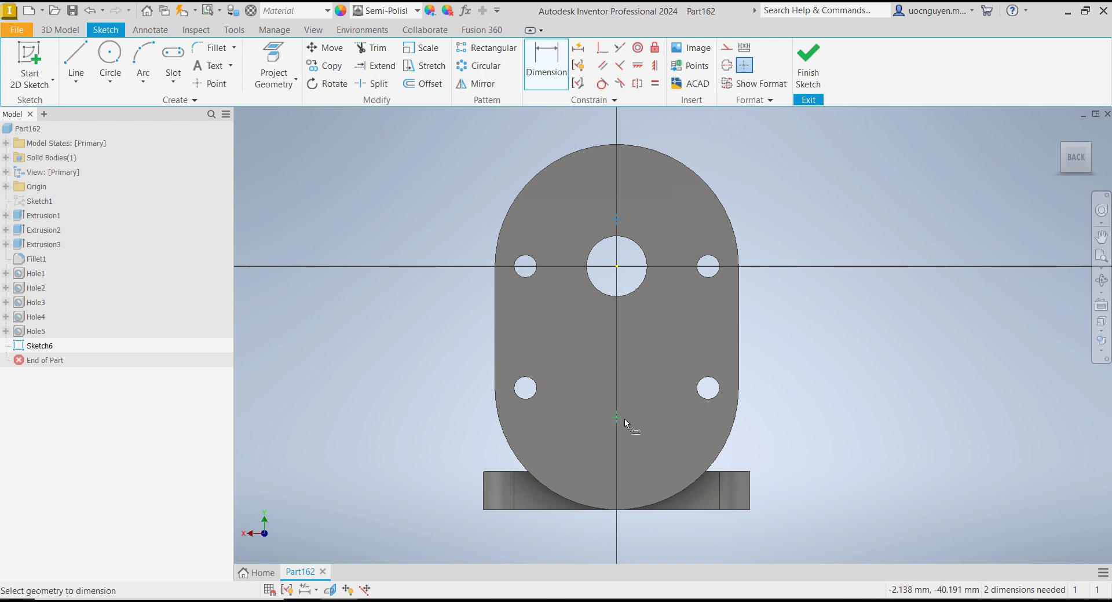
pyautogui.click(624, 418)
pyautogui.click(818, 323)
pyautogui.write('80')
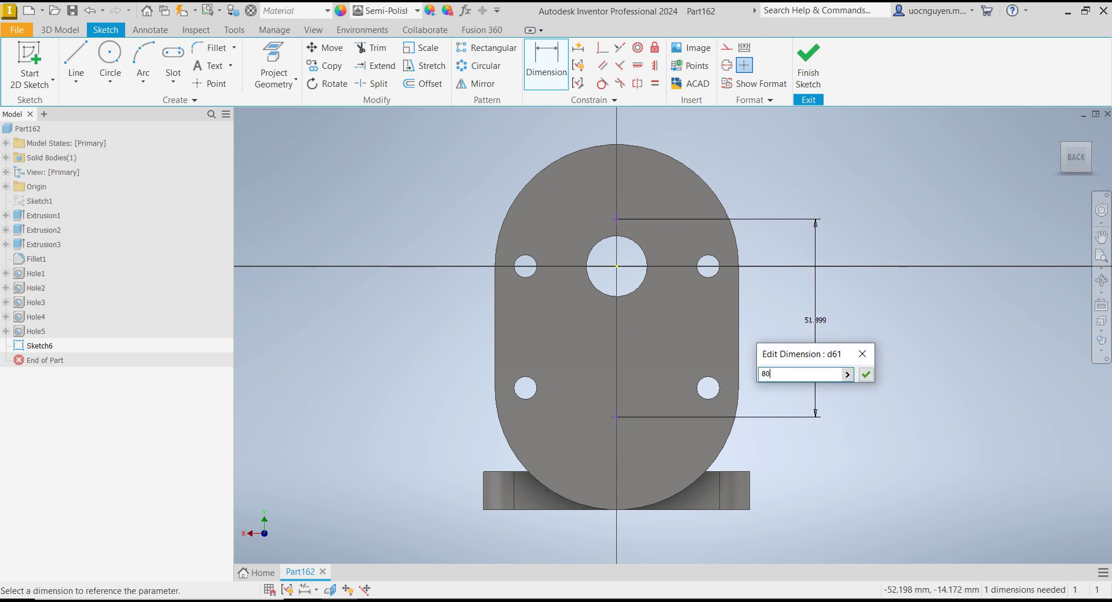
pyautogui.press('Return')
# Place the upper point 8 mm below the flange's top arc and finish the sketch.
pyautogui.click(616, 194)
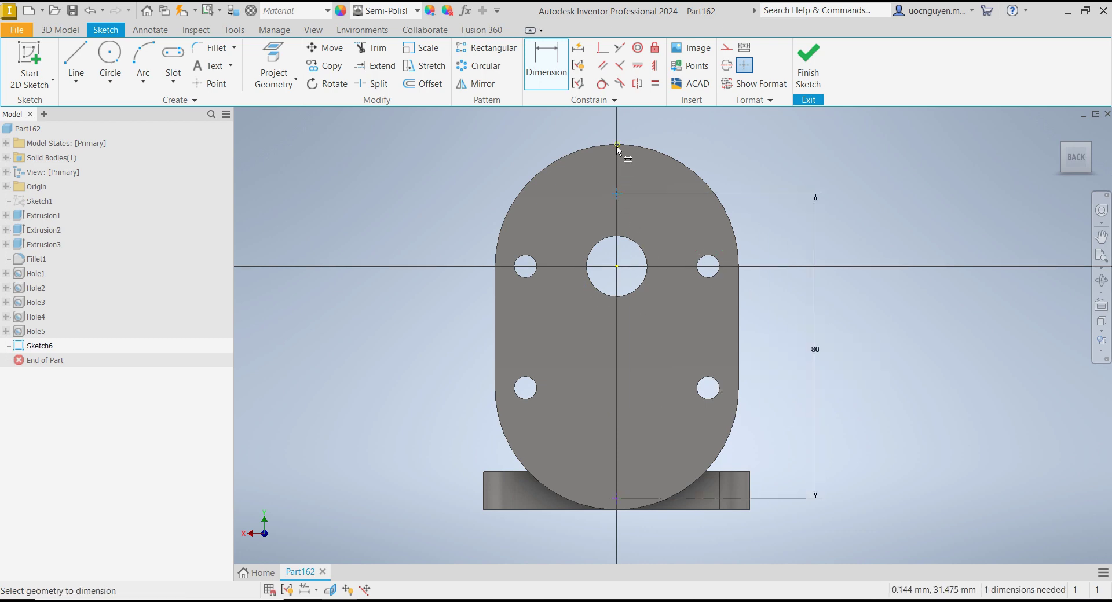
pyautogui.click(617, 145)
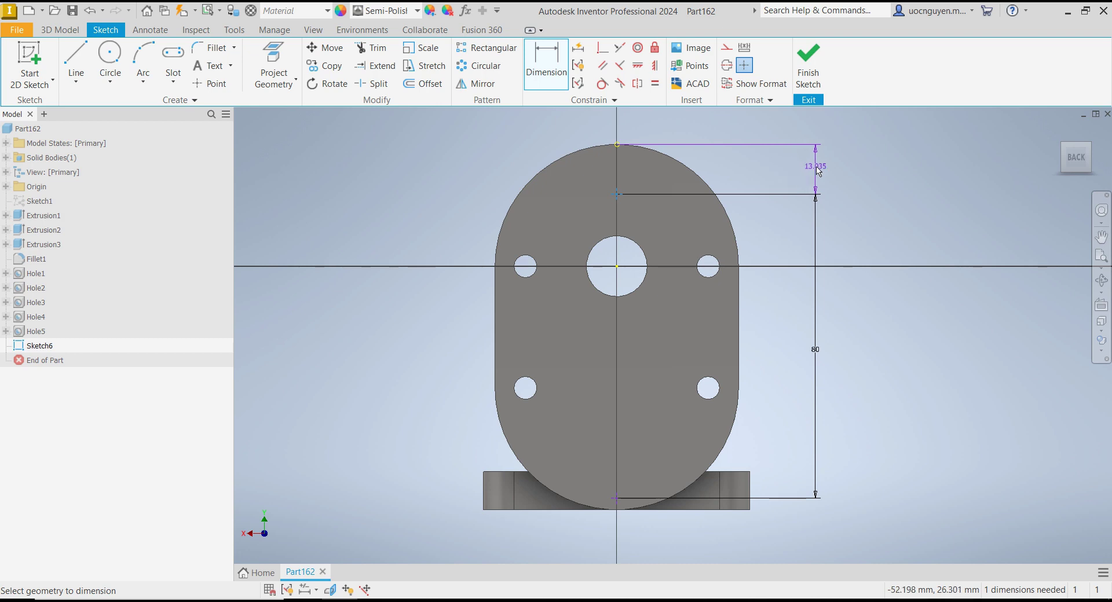
pyautogui.click(815, 171)
pyautogui.write('8')
pyautogui.click(817, 171)
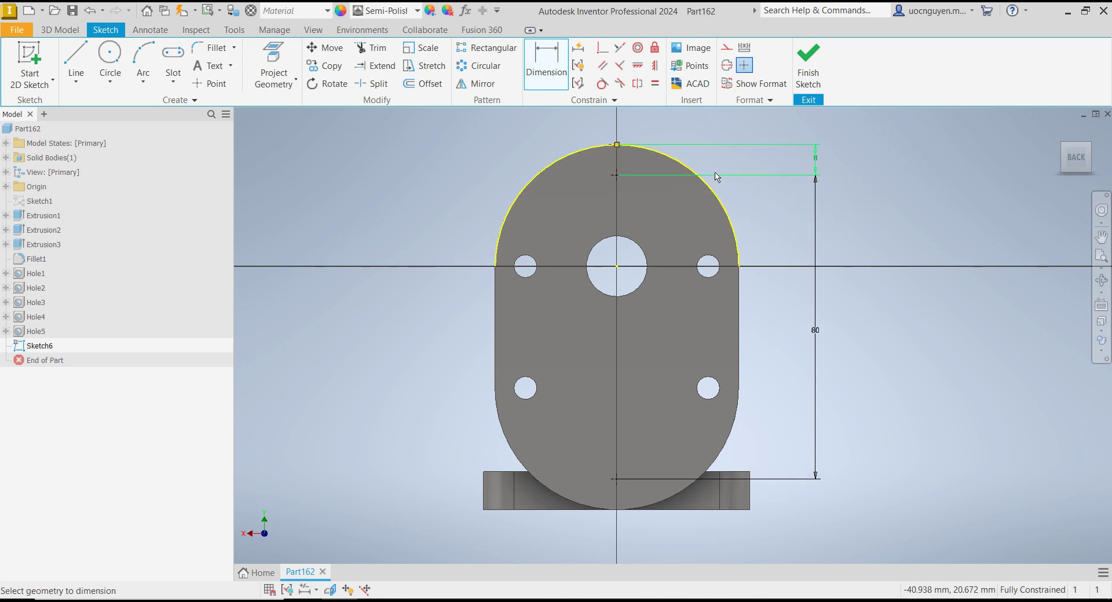
pyautogui.press('Escape')
pyautogui.rightClick(863, 199)
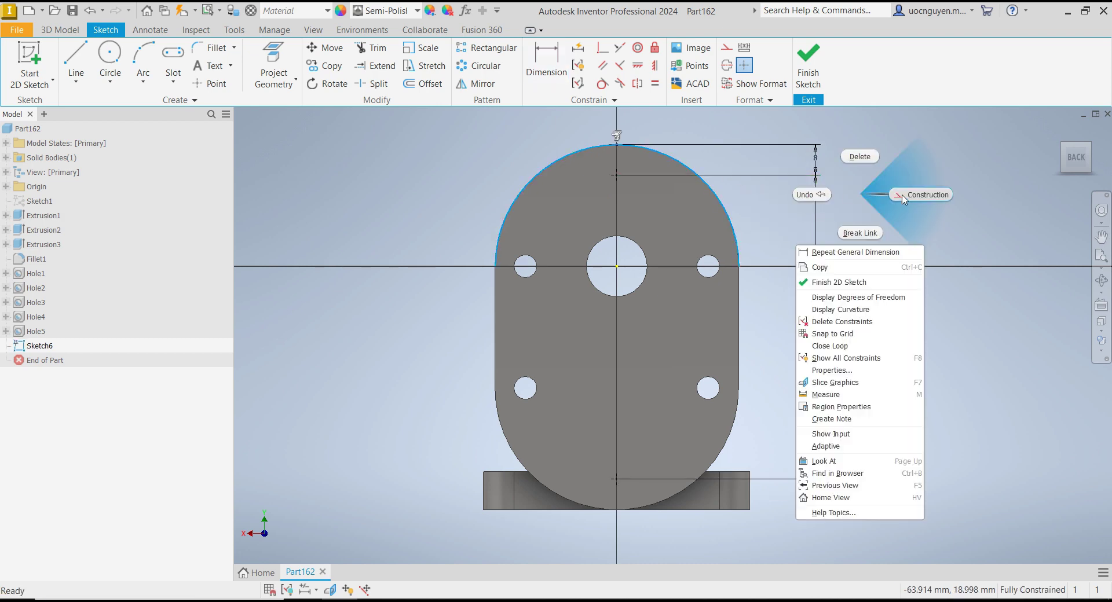
pyautogui.click(857, 157)
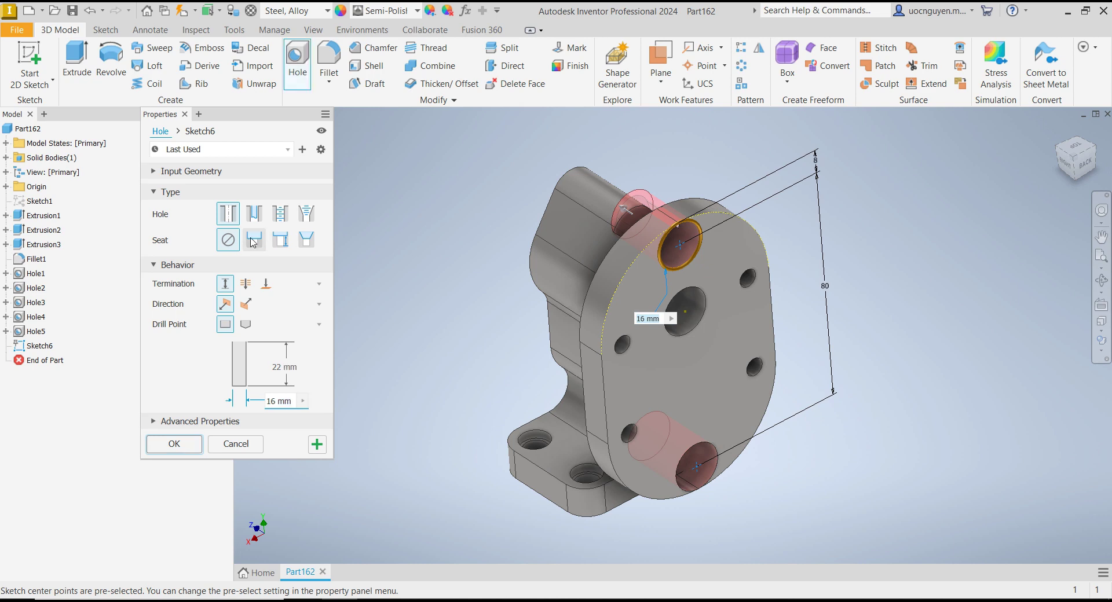
# Create ISO Metric profile M6x1 tapped holes 18 mm deep at the two points as Hole6.
pyautogui.click(279, 214)
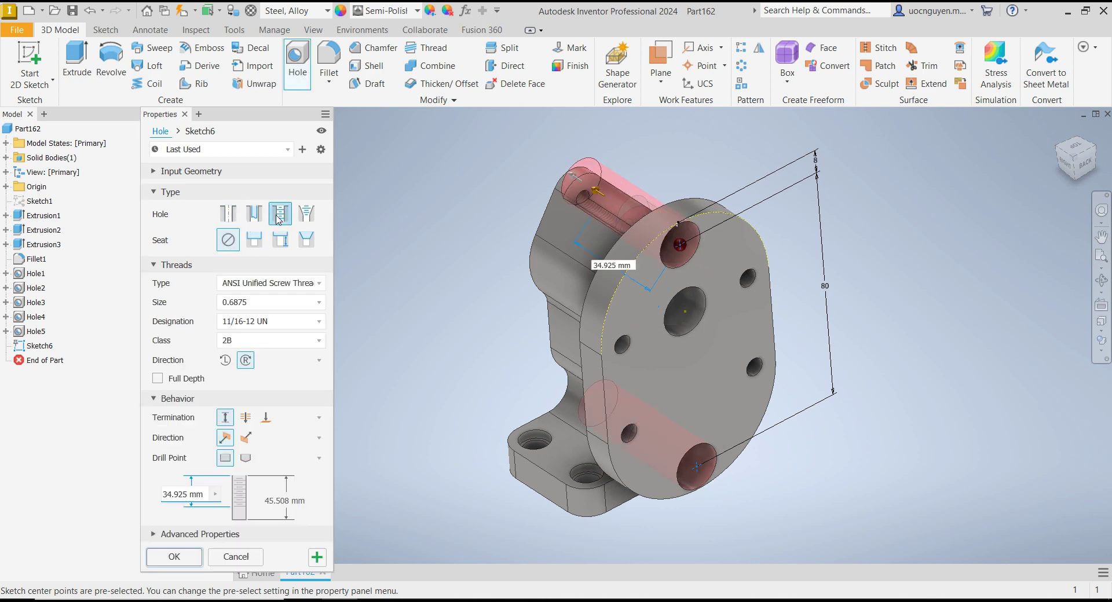
pyautogui.click(272, 283)
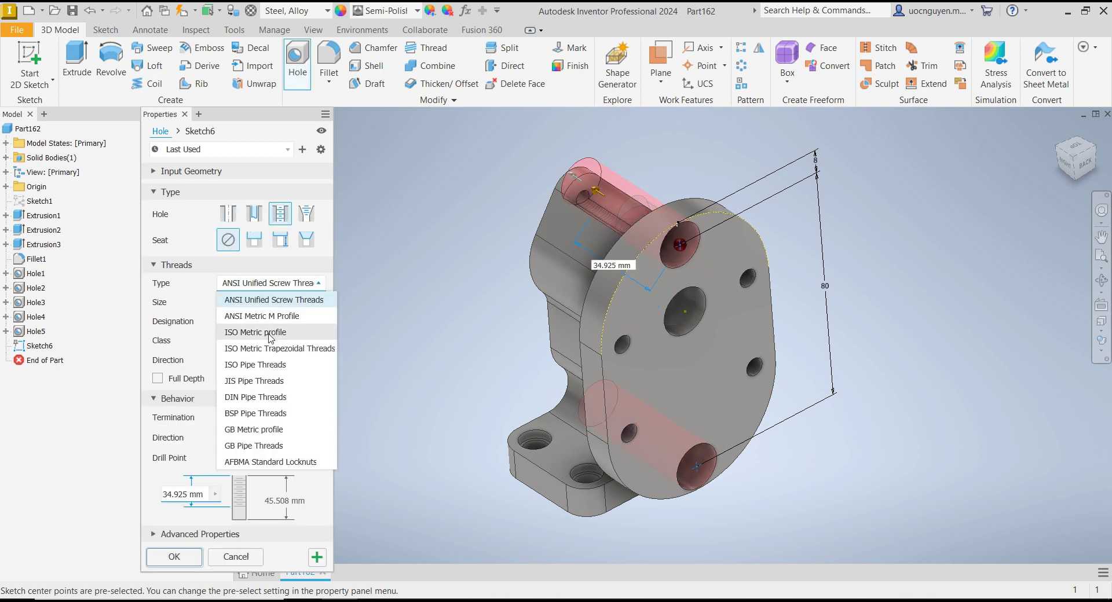
pyautogui.click(271, 336)
pyautogui.click(268, 302)
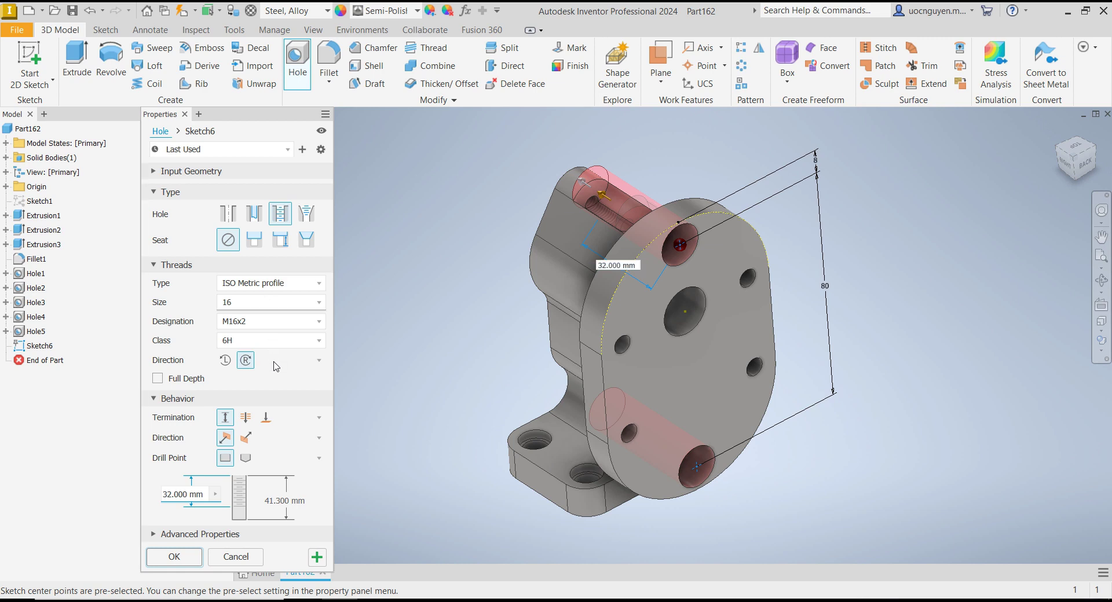
pyautogui.click(249, 319)
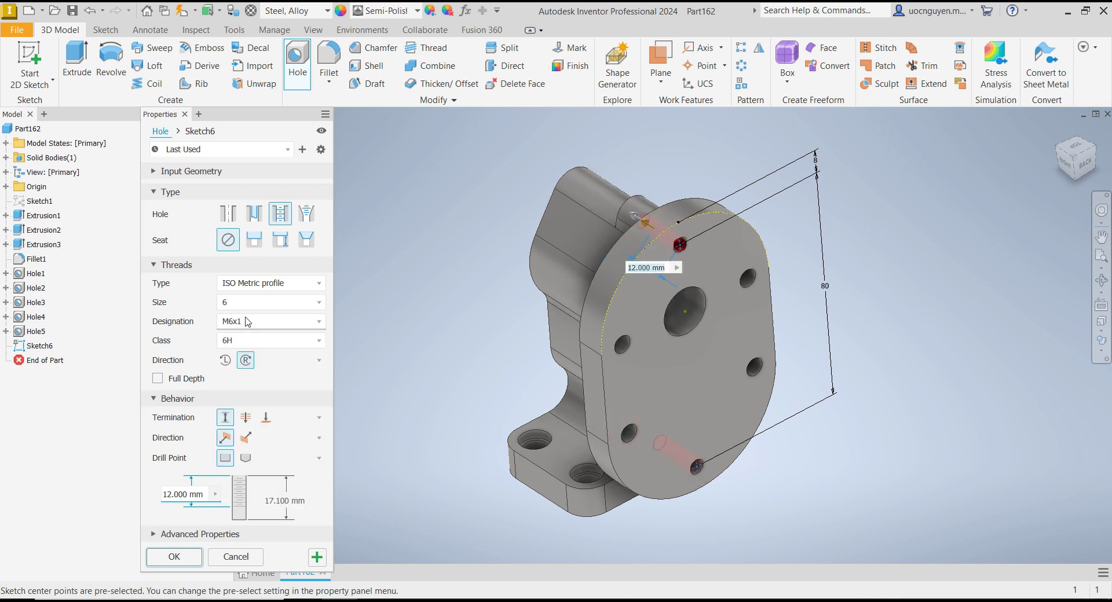
pyautogui.click(495, 600)
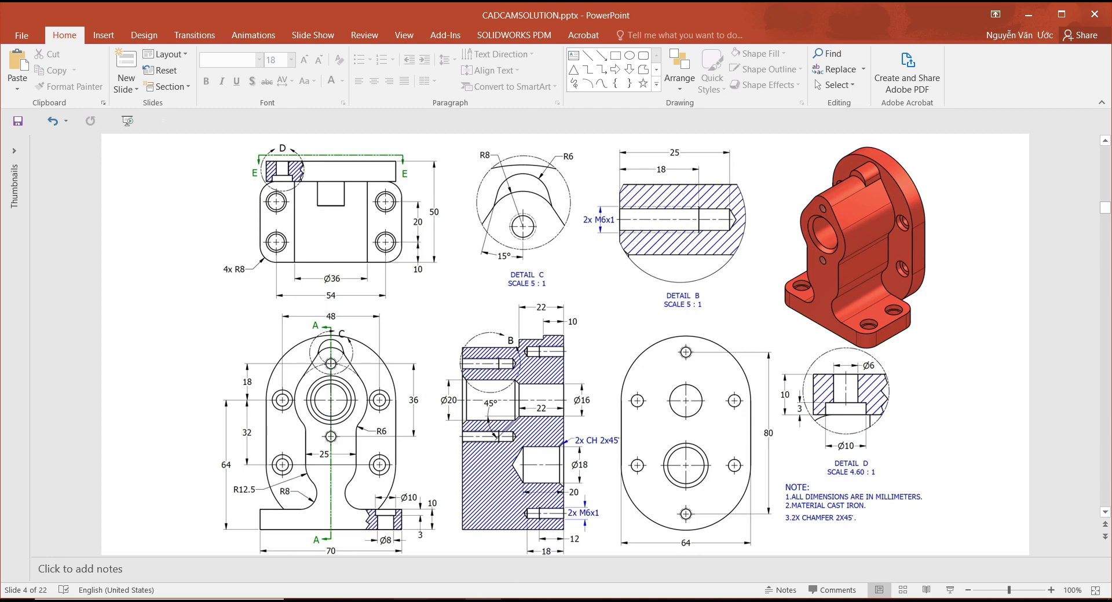
pyautogui.click(339, 601)
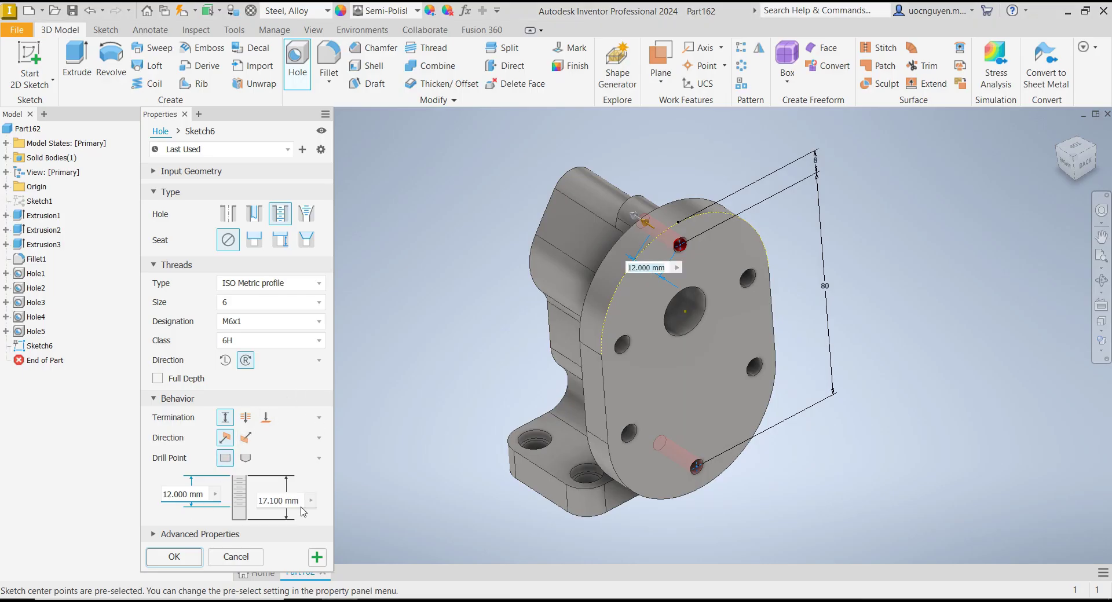
pyautogui.click(265, 502)
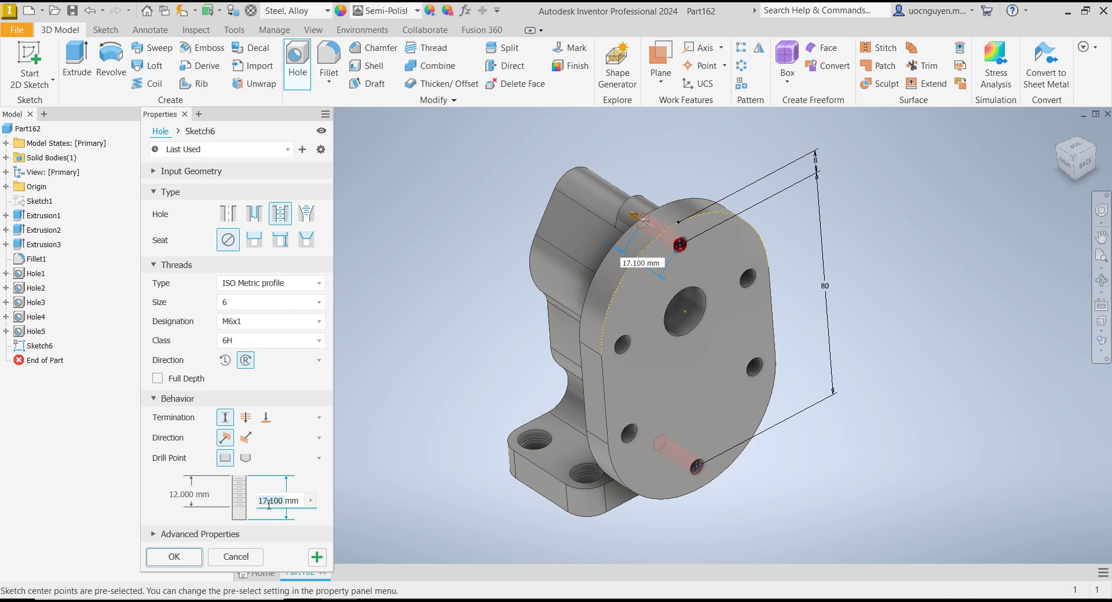
pyautogui.write('18mm')
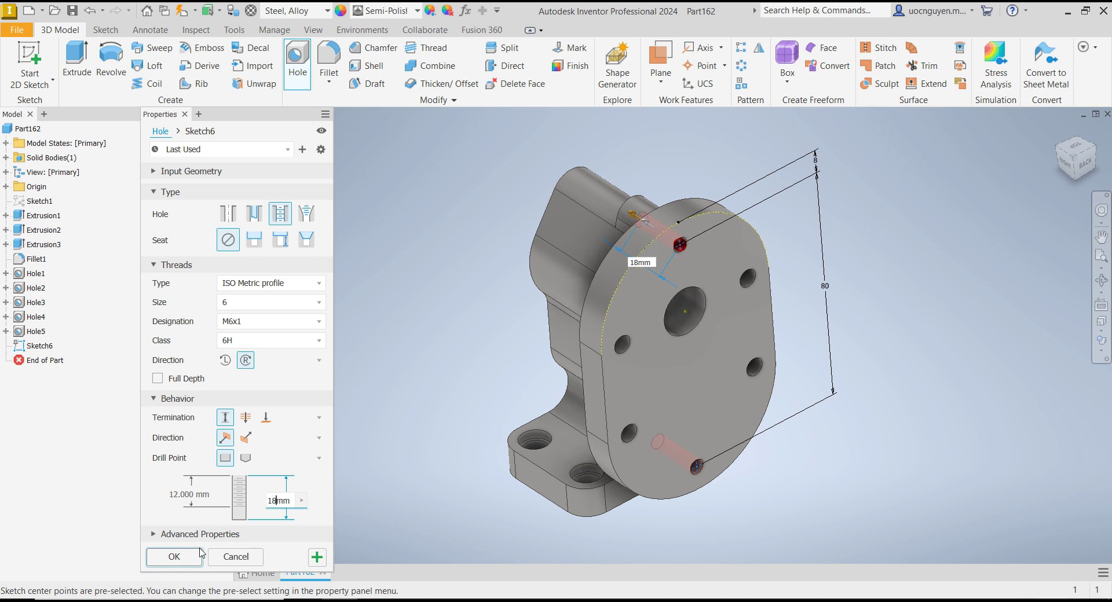
pyautogui.click(200, 554)
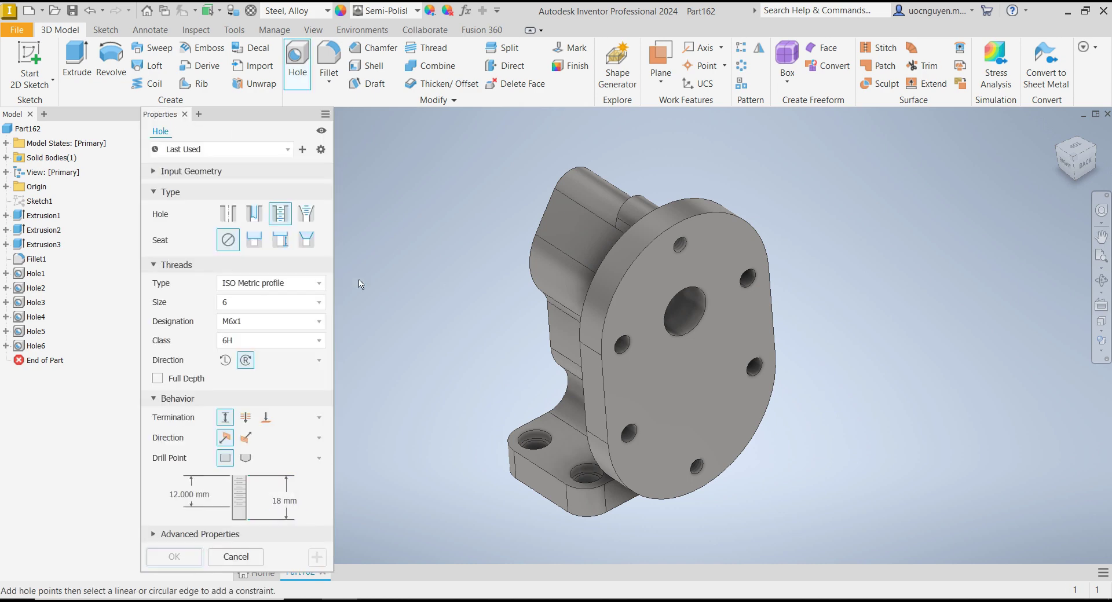
# Drill an 18 mm simple hole, 20 mm deep with angled point, concentric with the lower arc.
pyautogui.click(231, 220)
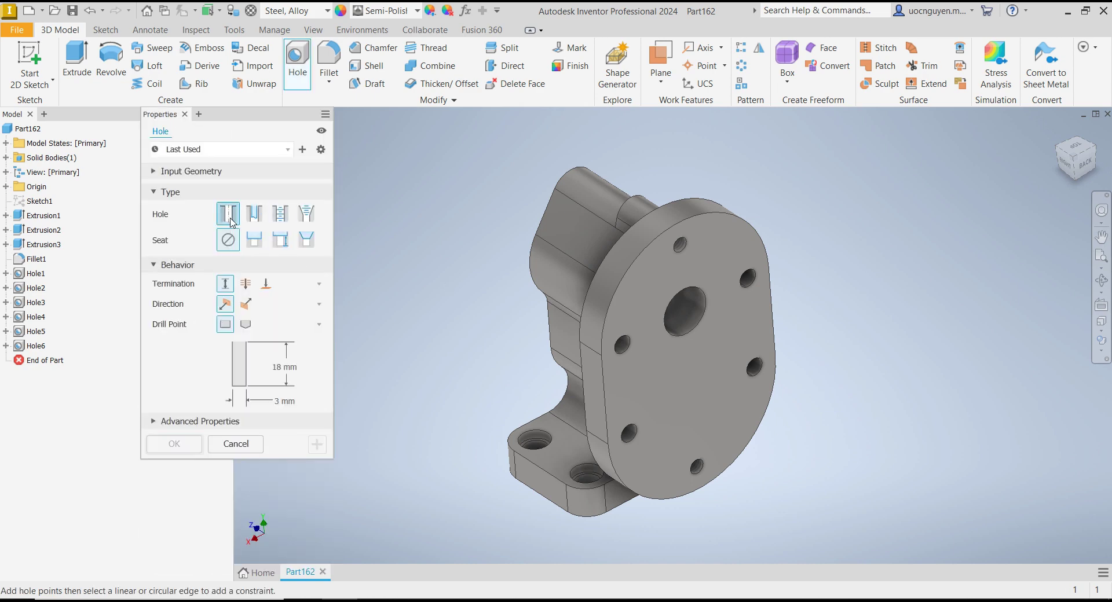
pyautogui.click(246, 325)
pyautogui.click(281, 402)
pyautogui.write('1')
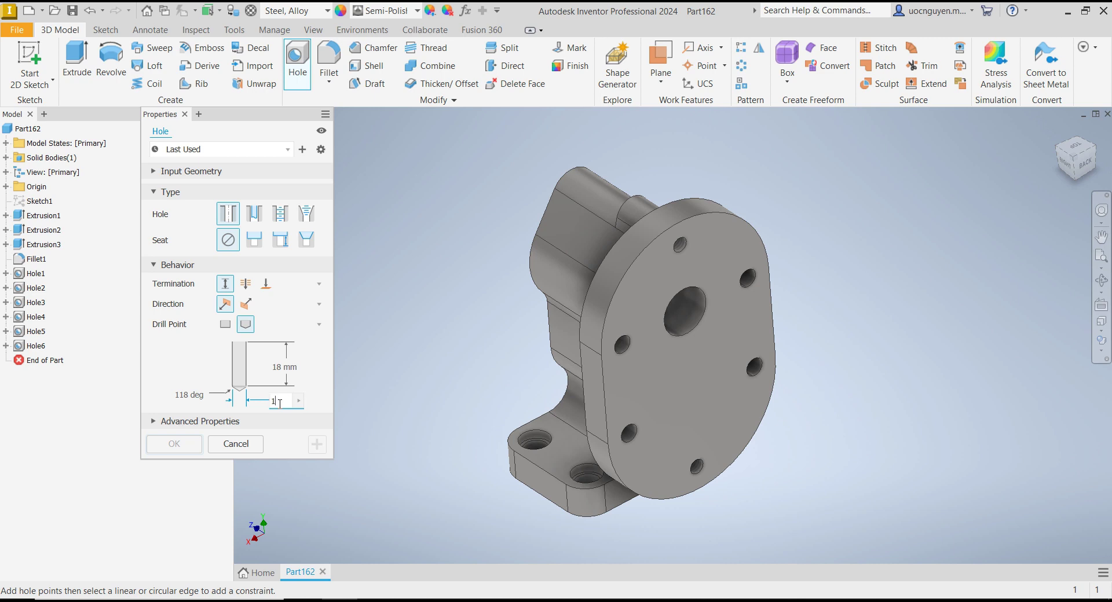
pyautogui.write('8')
pyautogui.click(272, 368)
pyautogui.write('20')
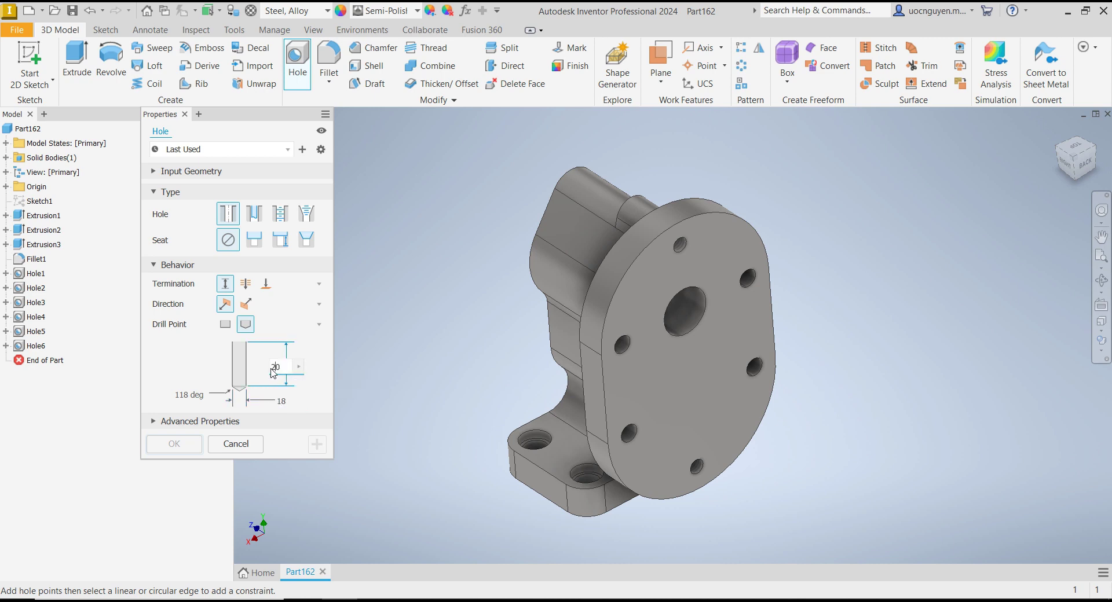
pyautogui.click(705, 425)
pyautogui.click(647, 502)
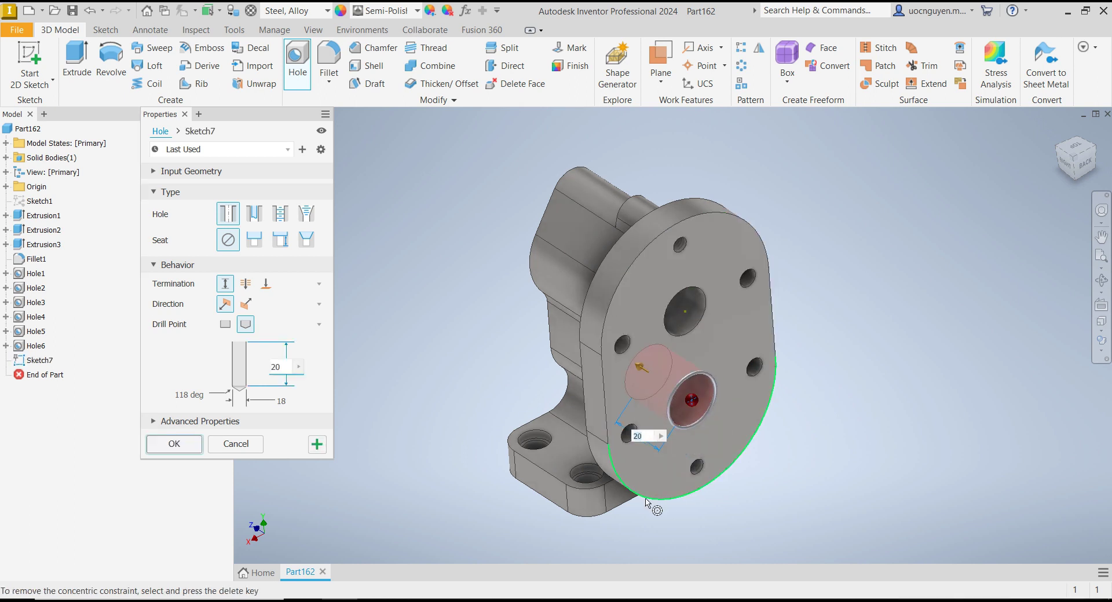
pyautogui.click(174, 444)
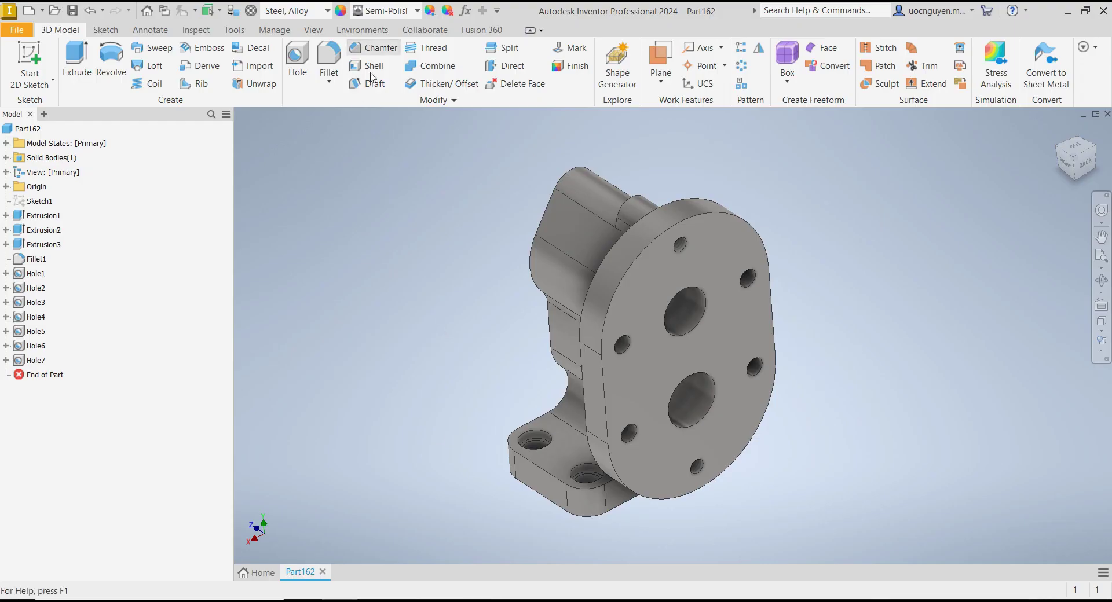
# Chamfer the edges of the two large bores by 2 mm.
pyautogui.click(373, 47)
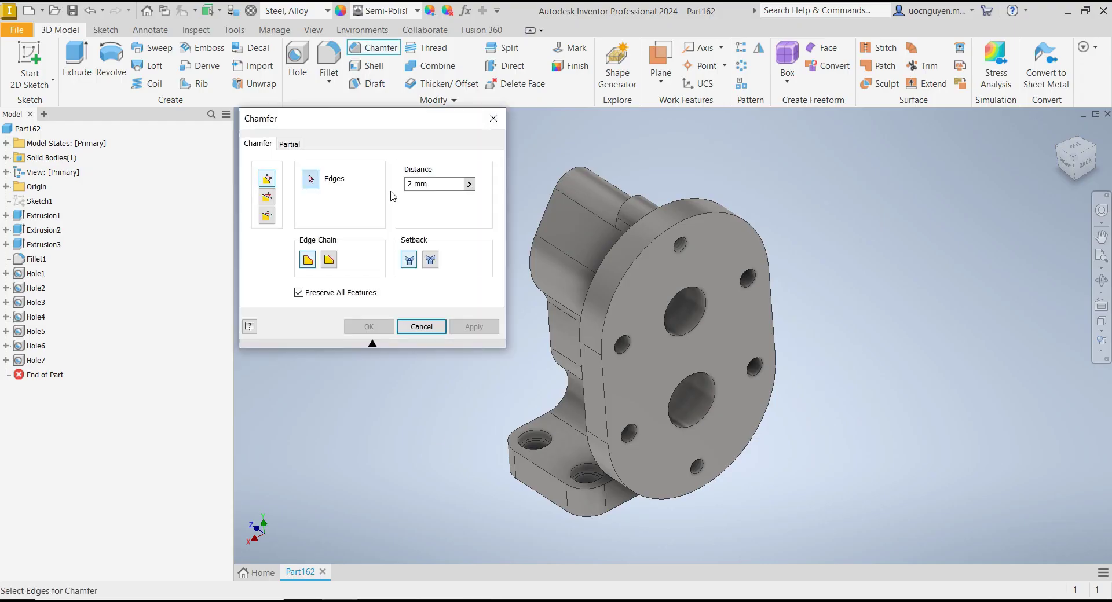
pyautogui.click(712, 378)
pyautogui.keyDown('shift'); pyautogui.moveTo(845, 301); pyautogui.dragTo(629, 283, button='middle'); pyautogui.keyUp('shift')
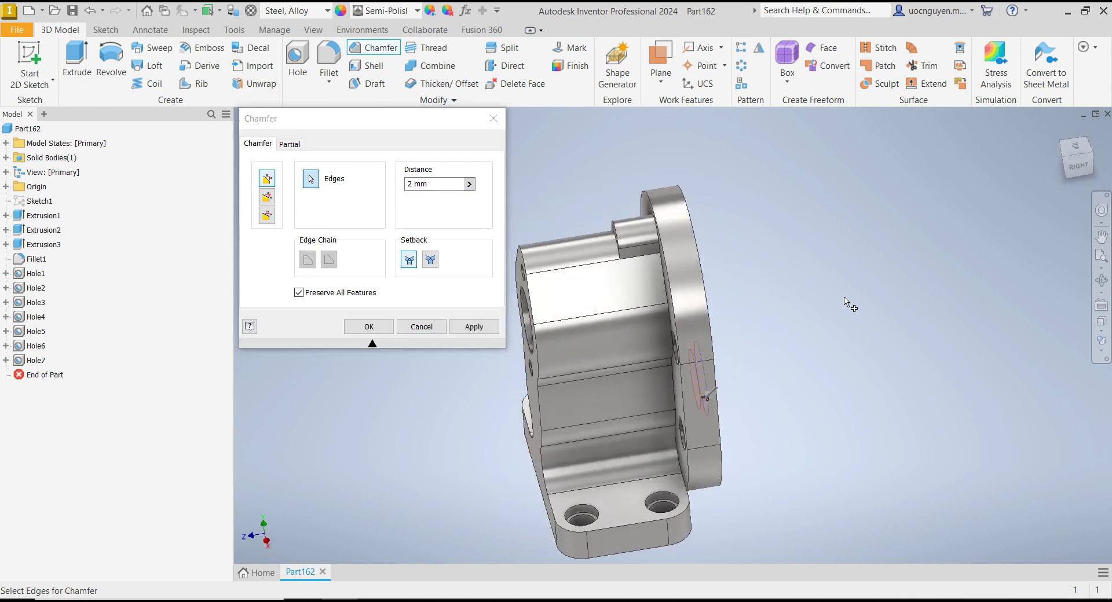
pyautogui.click(609, 290)
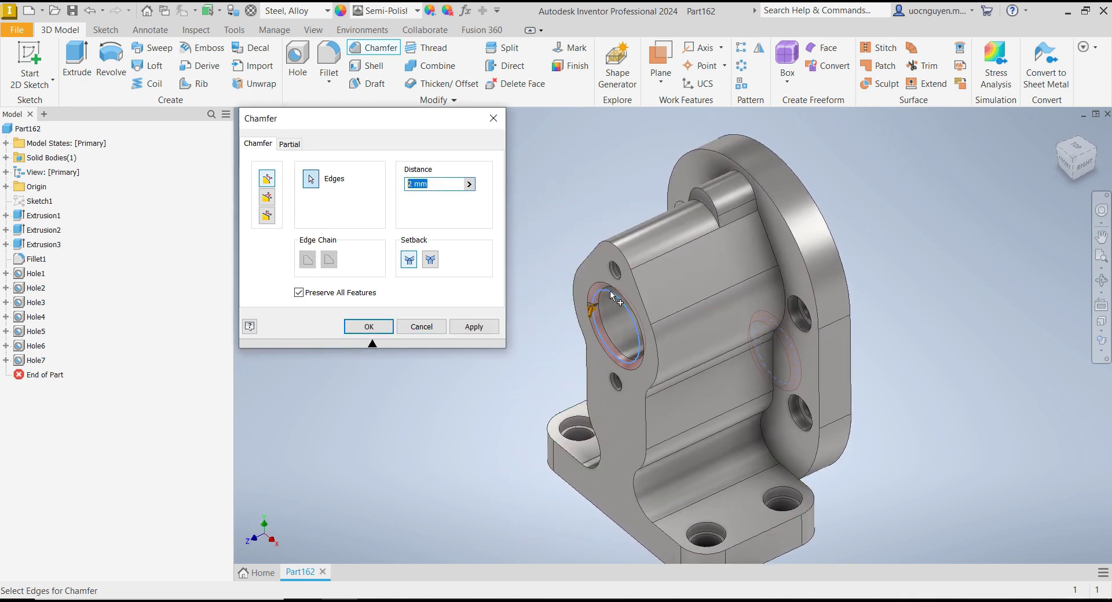
pyautogui.press('pageup')
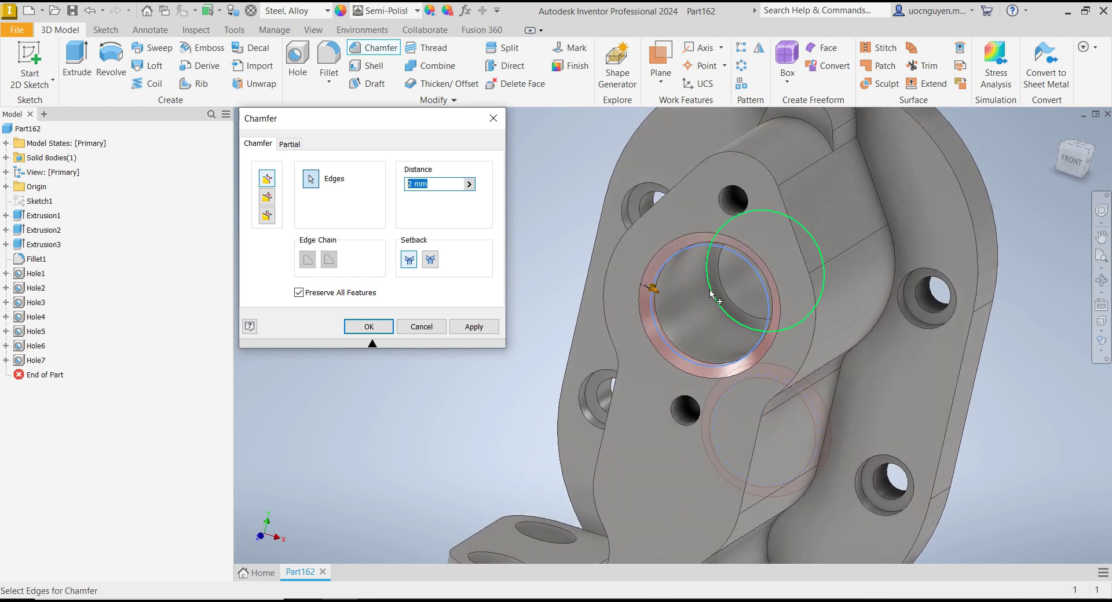
pyautogui.press('F6')
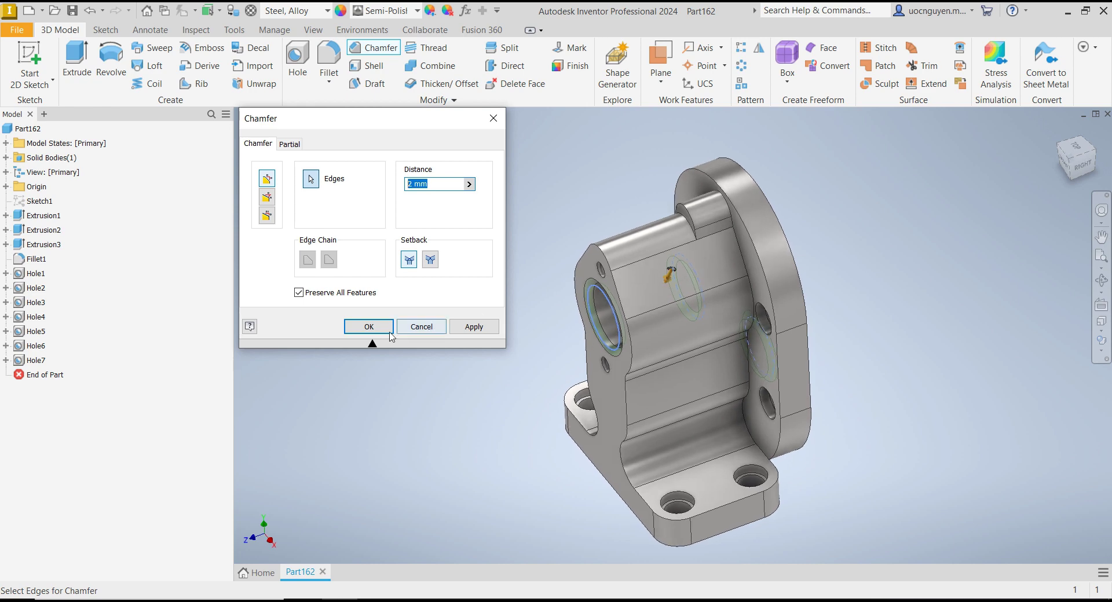
pyautogui.click(467, 332)
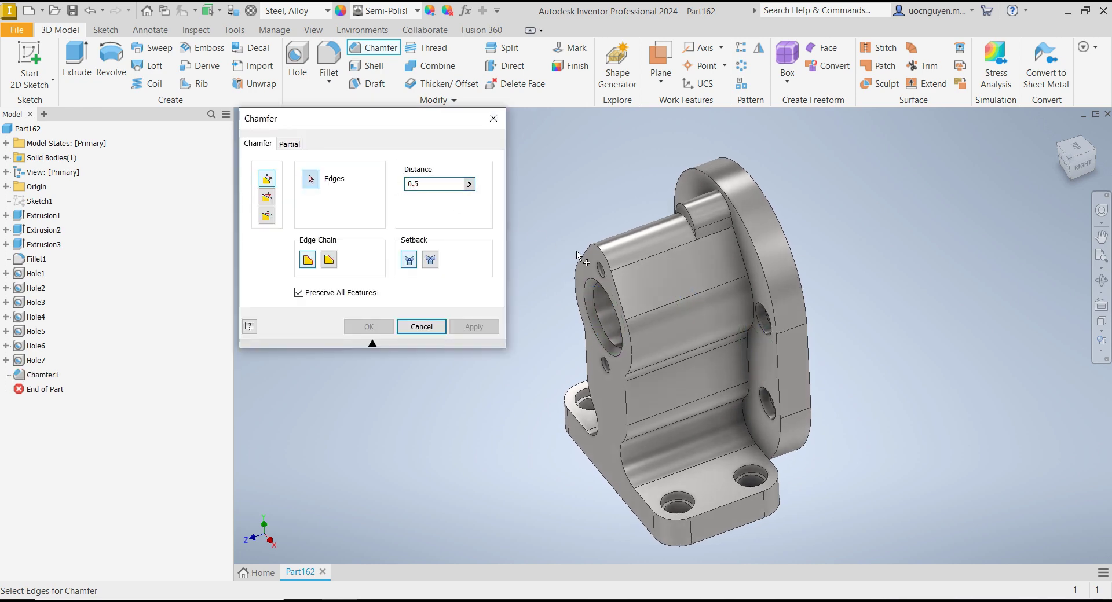
# Chamfer four small hole edges by 0.5 mm as Chamfer2.
pyautogui.click(599, 270)
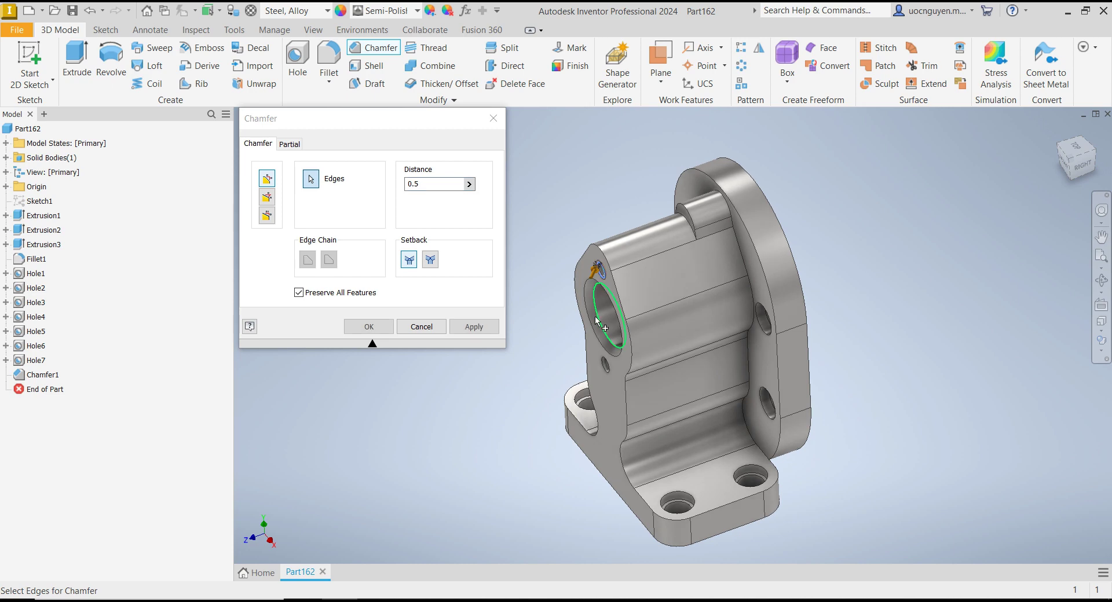
pyautogui.click(601, 364)
pyautogui.keyDown('shift'); pyautogui.moveTo(909, 412); pyautogui.dragTo(850, 322, button='middle'); pyautogui.keyUp('shift')
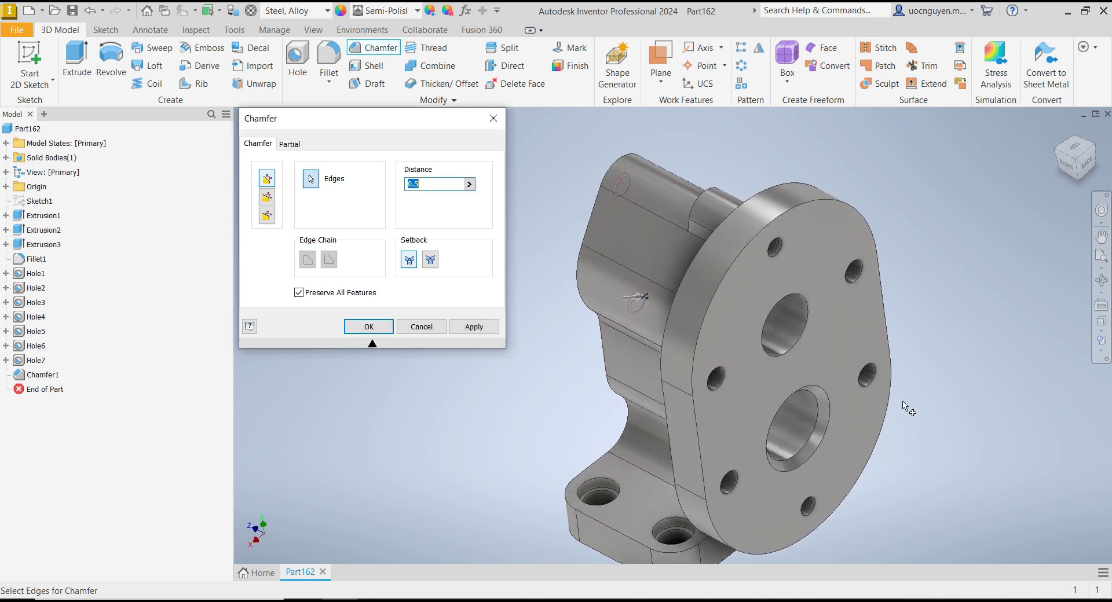
pyautogui.click(755, 238)
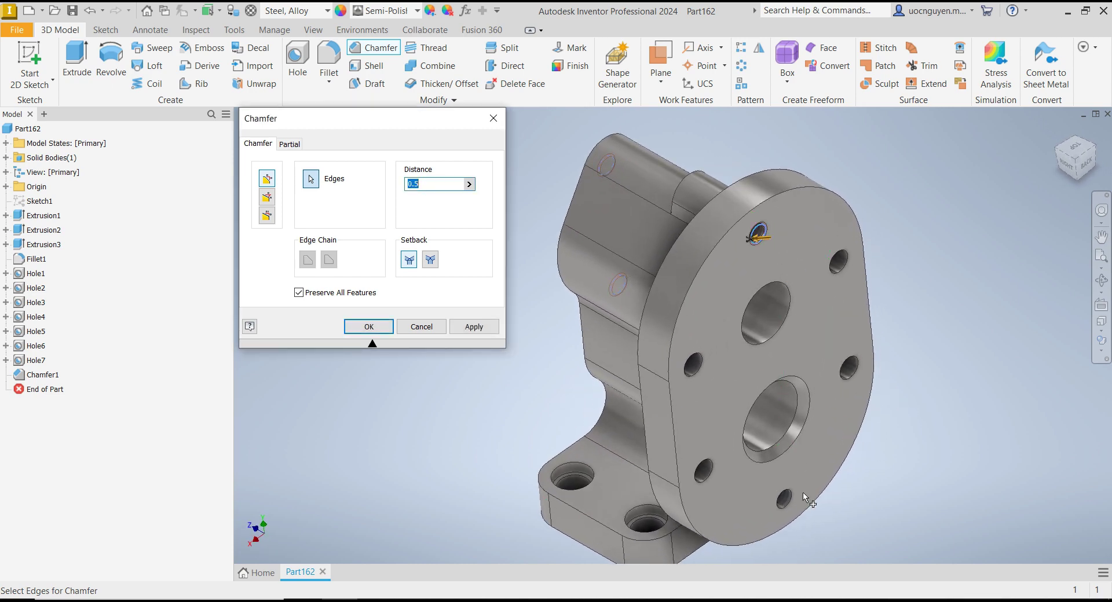
pyautogui.click(795, 497)
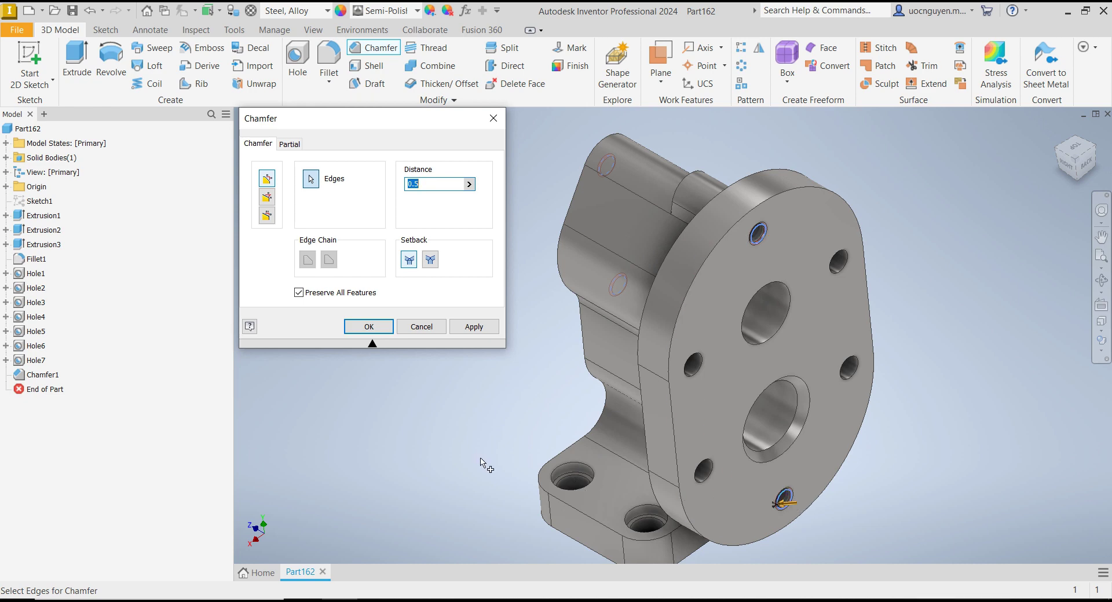
pyautogui.click(369, 327)
pyautogui.press('F6')
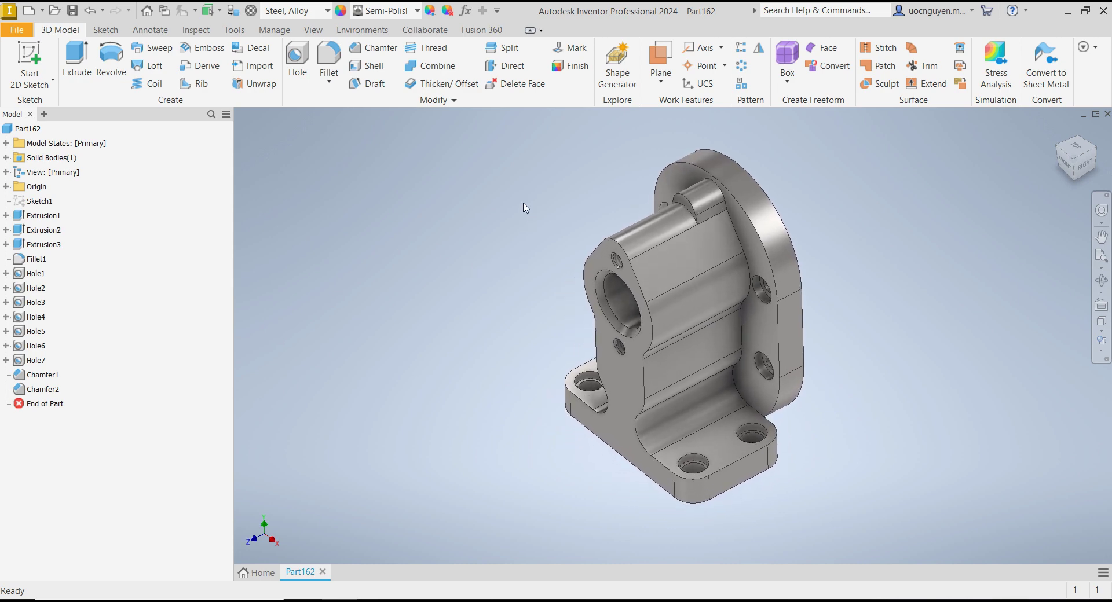
# Window-select the whole bracket and apply Smooth - Light Orange from the Appearance Browser.
pyautogui.click(341, 11)
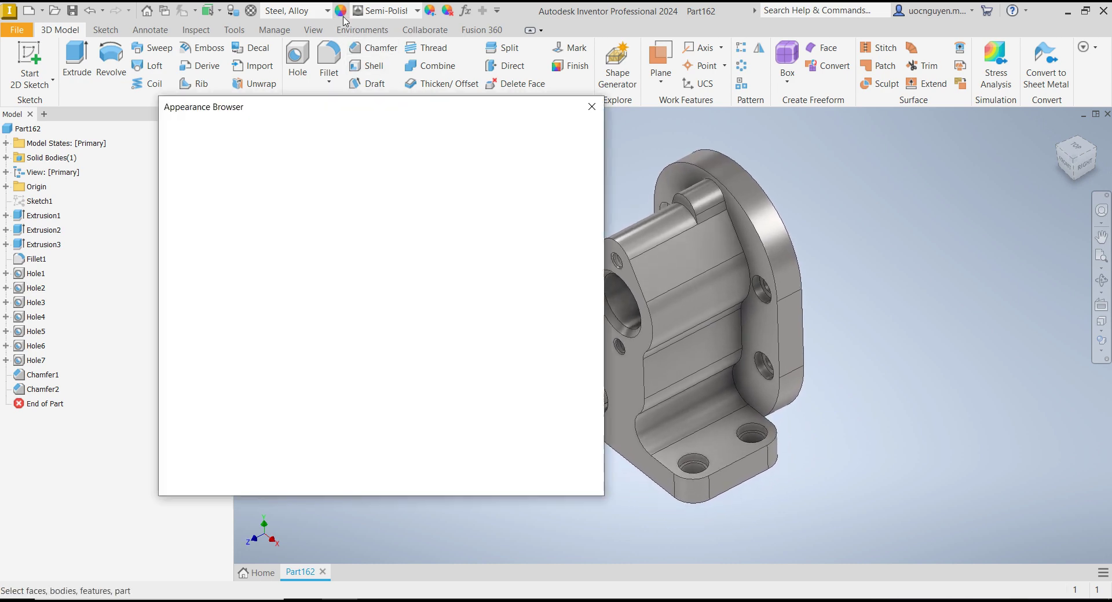
pyautogui.click(666, 243)
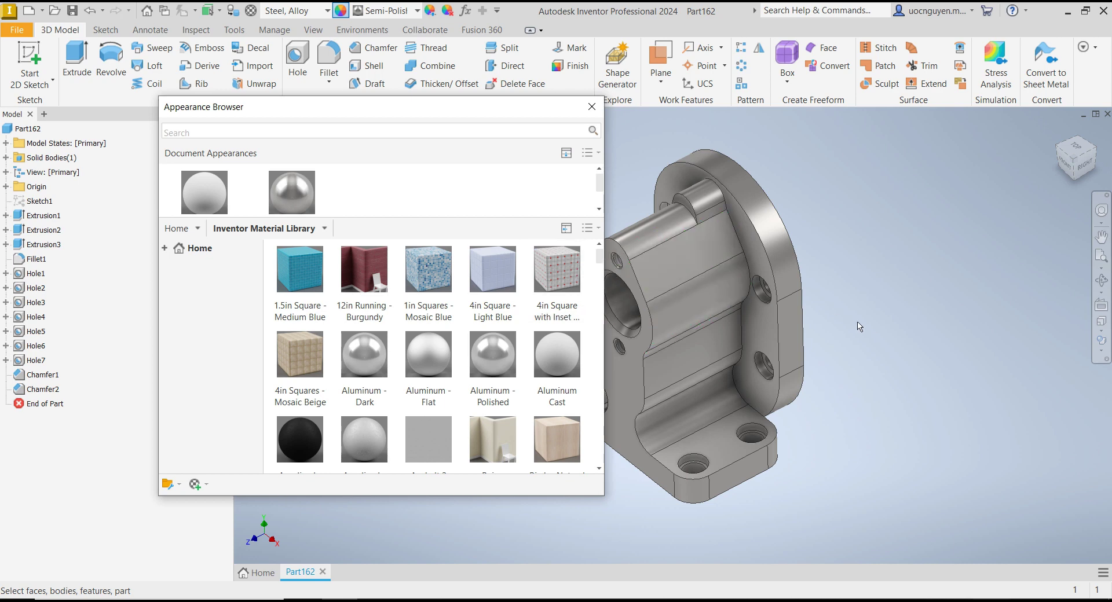
pyautogui.moveTo(586, 290); pyautogui.dragTo(728, 298, button='middle')
pyautogui.moveTo(602, 259); pyautogui.dragTo(608, 424)
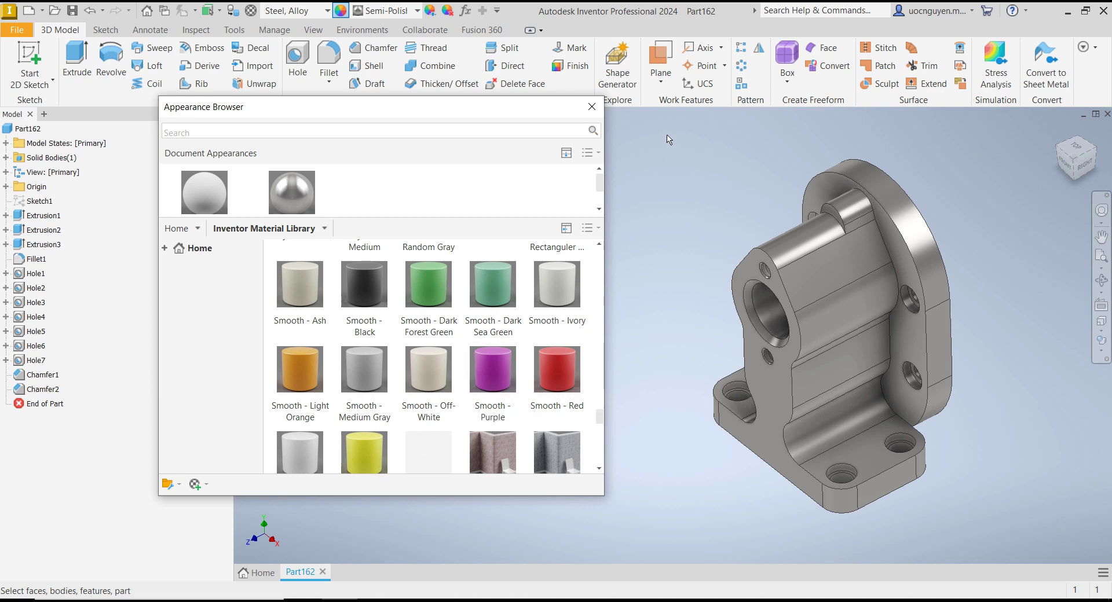
pyautogui.moveTo(665, 133)
pyautogui.mouseDown()
pyautogui.moveTo(971, 481)
pyautogui.moveTo(991, 523)
pyautogui.mouseUp()
pyautogui.scroll(-1, 301, 406)
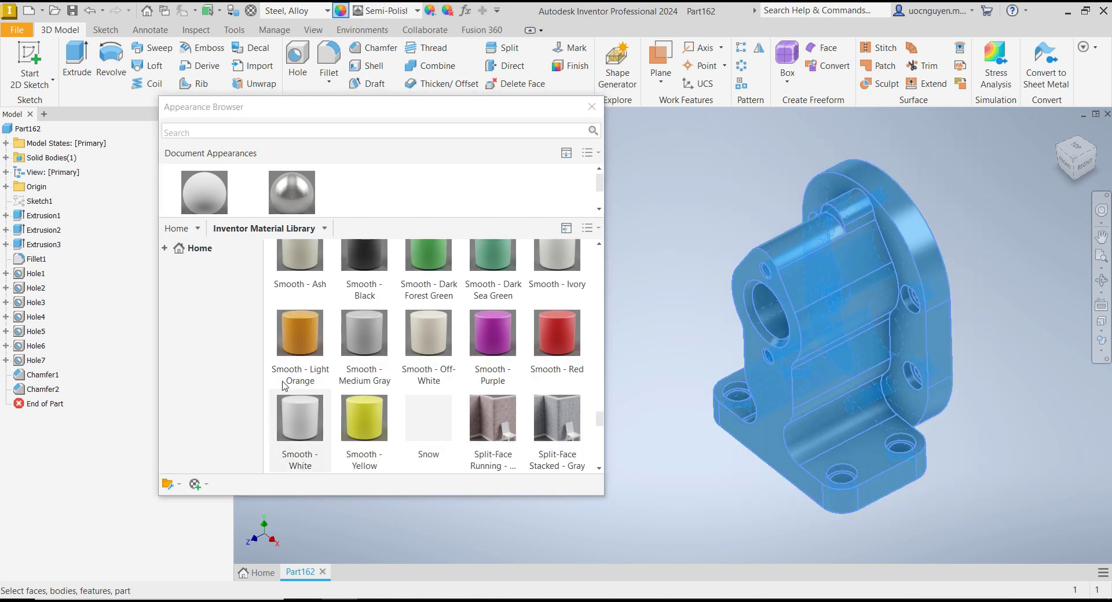
pyautogui.click(294, 381)
pyautogui.click(294, 380)
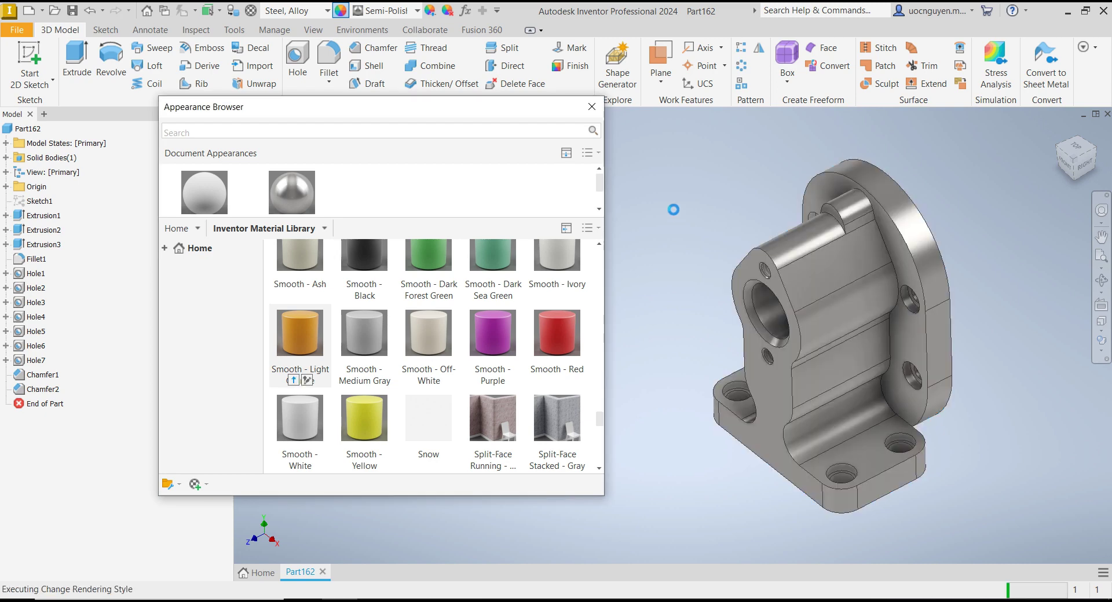
pyautogui.click(631, 145)
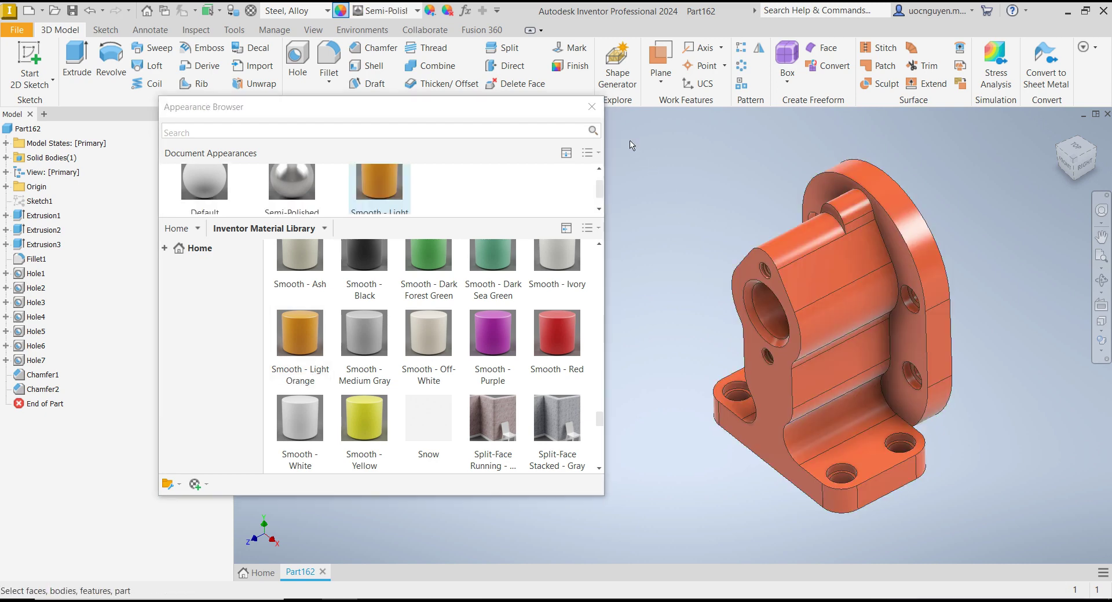
pyautogui.click(592, 107)
pyautogui.moveTo(678, 241); pyautogui.dragTo(489, 252, button='middle')
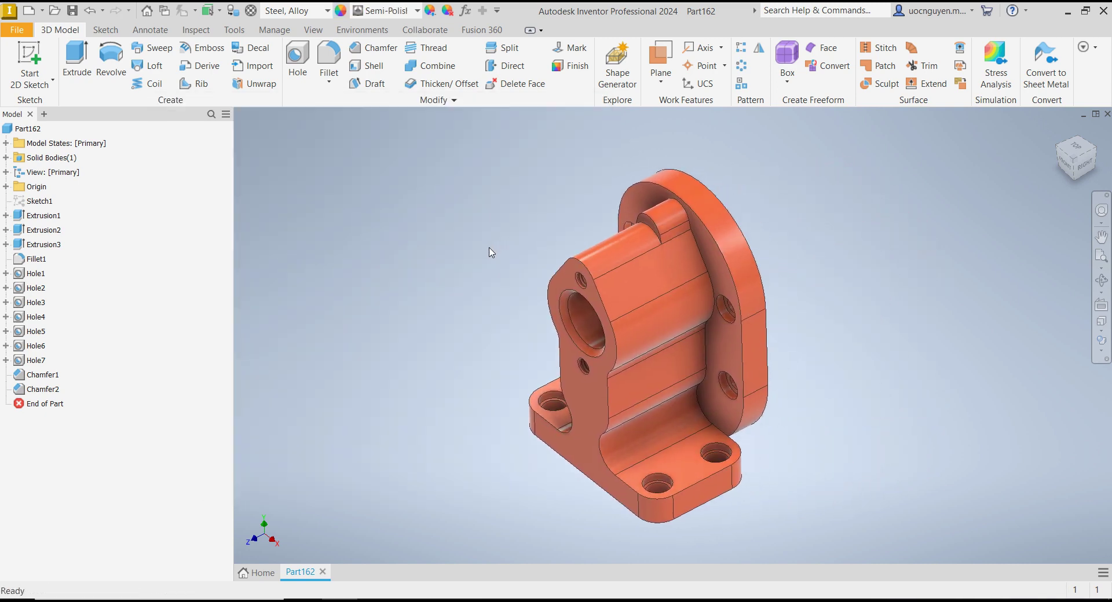